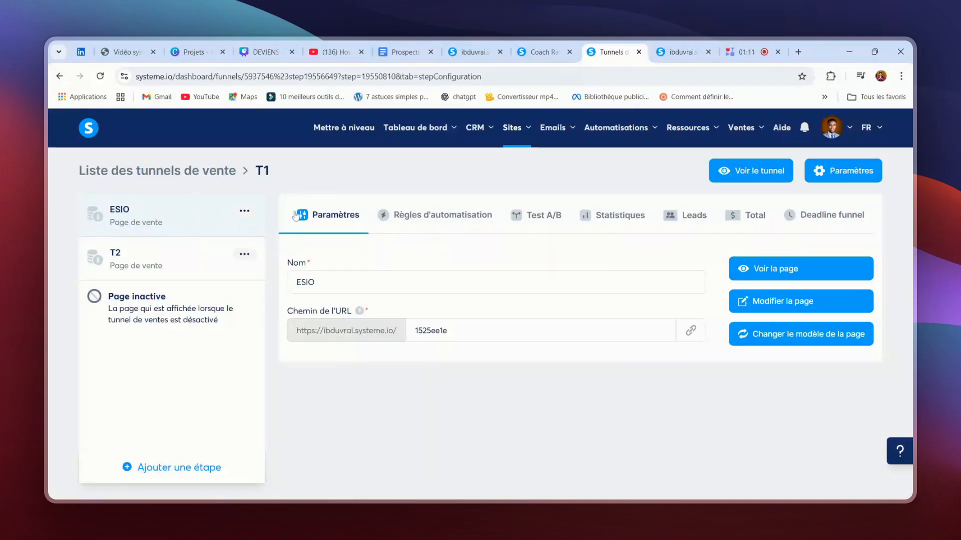
# - Open the T2 sales page in the page editor and delete its existing header section
pyautogui.click(154, 259)
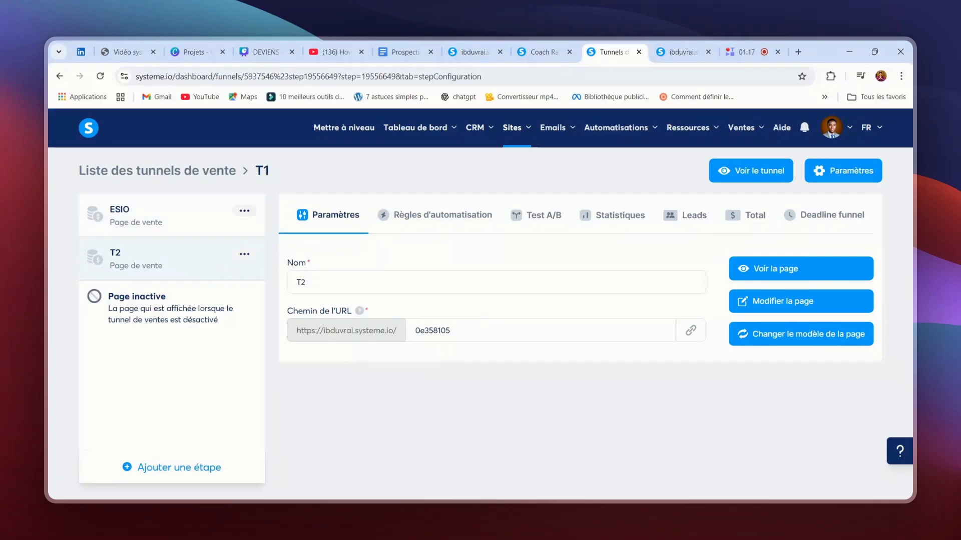
pyautogui.click(794, 301)
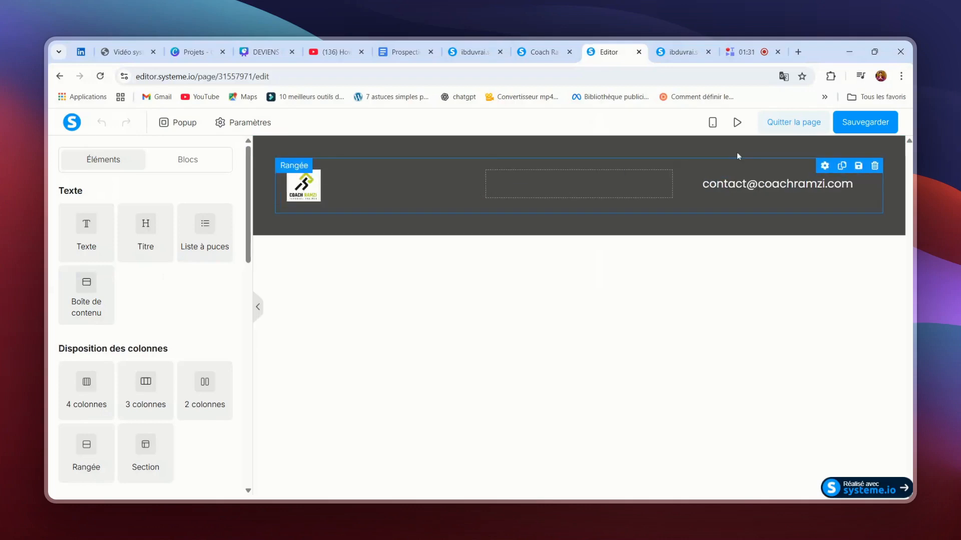
pyautogui.click(897, 144)
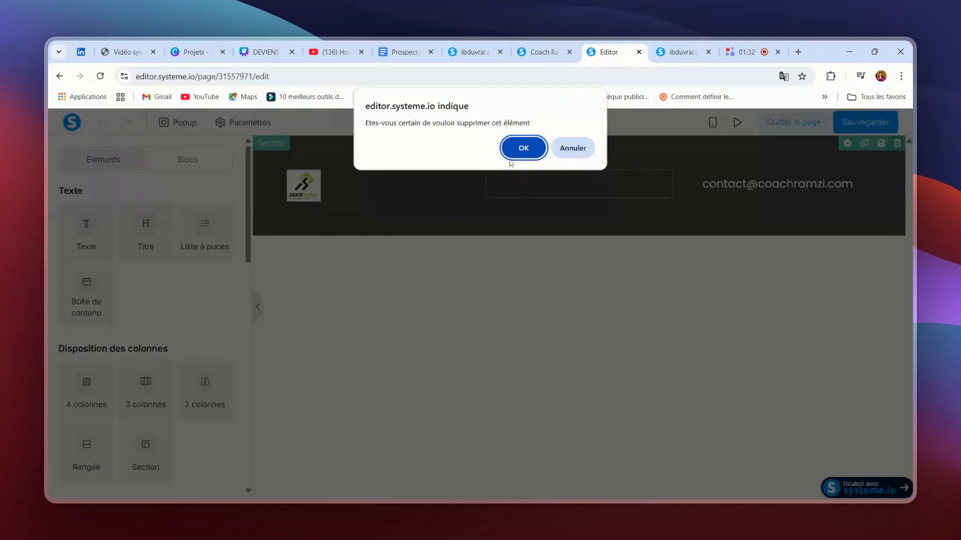
pyautogui.click(520, 145)
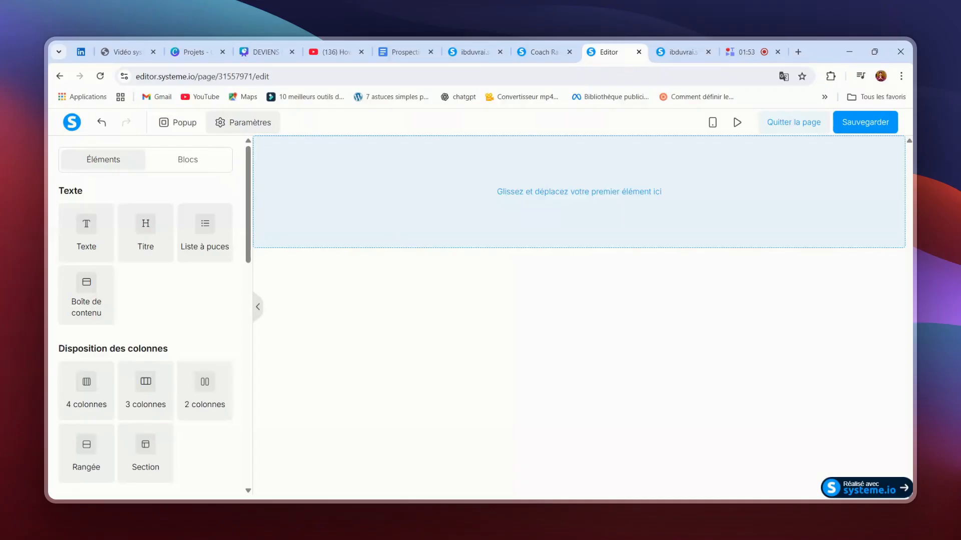
# - In the page settings, set the default text font to the Google font Montserrat
pyautogui.click(244, 126)
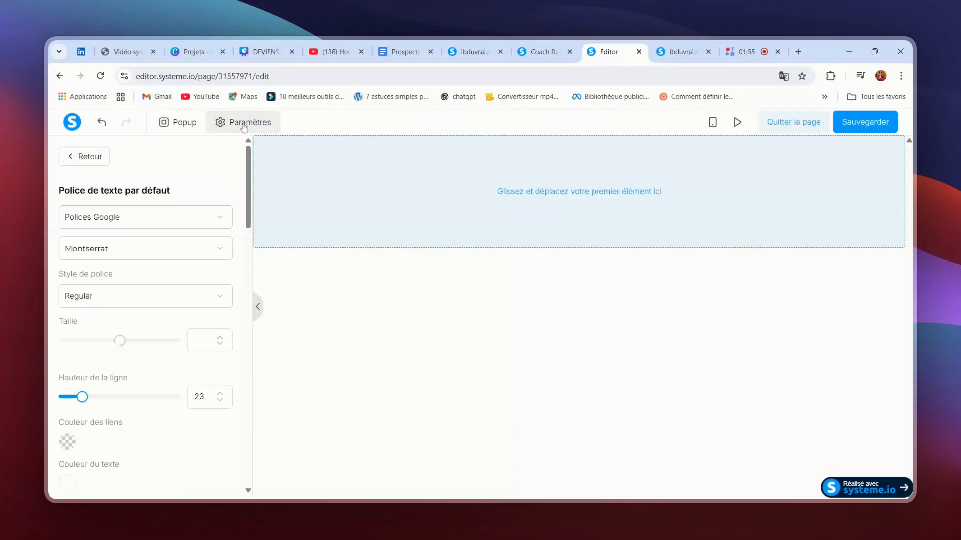
pyautogui.click(132, 216)
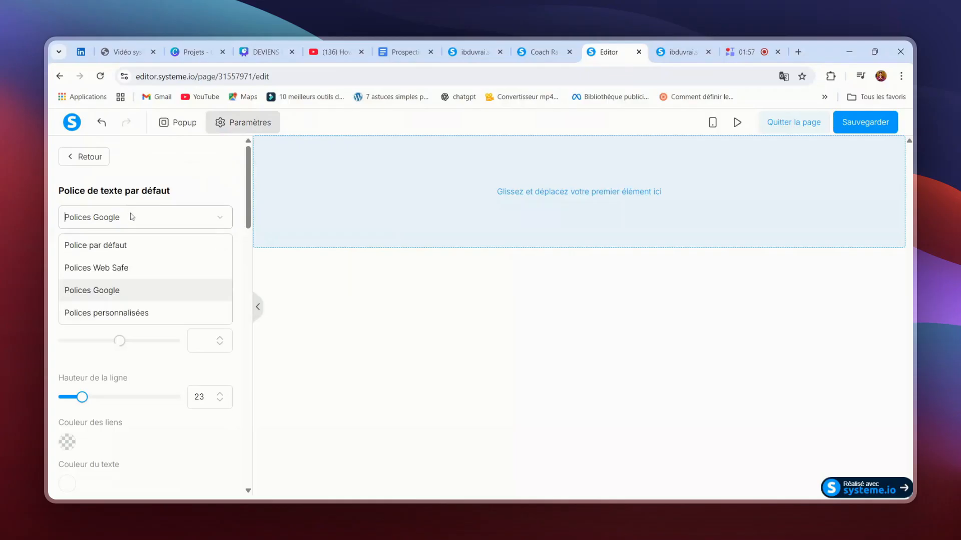
pyautogui.click(118, 295)
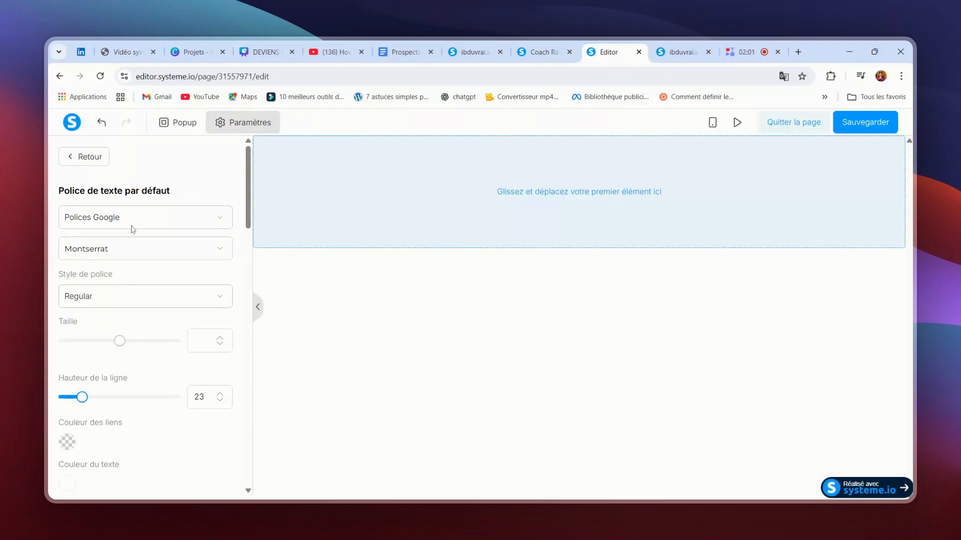
pyautogui.click(121, 248)
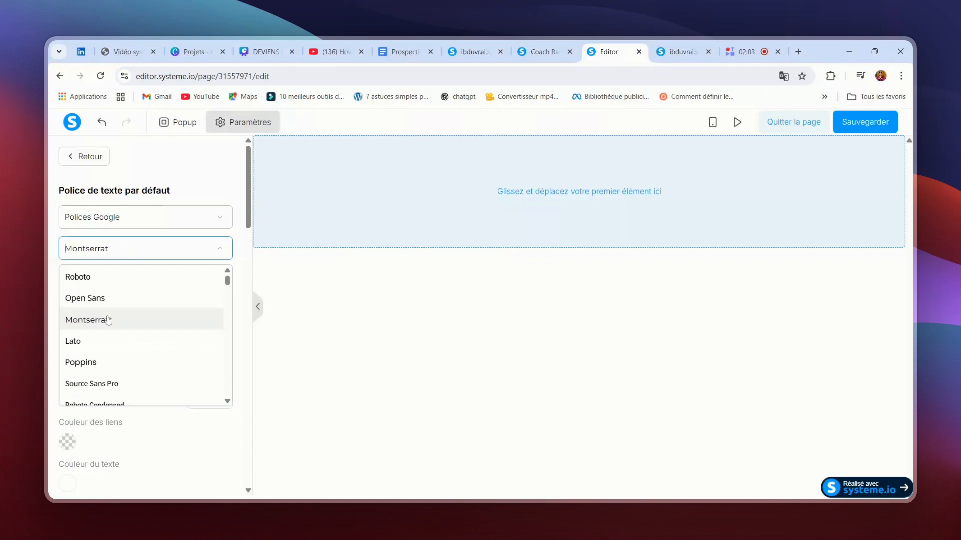
pyautogui.click(107, 324)
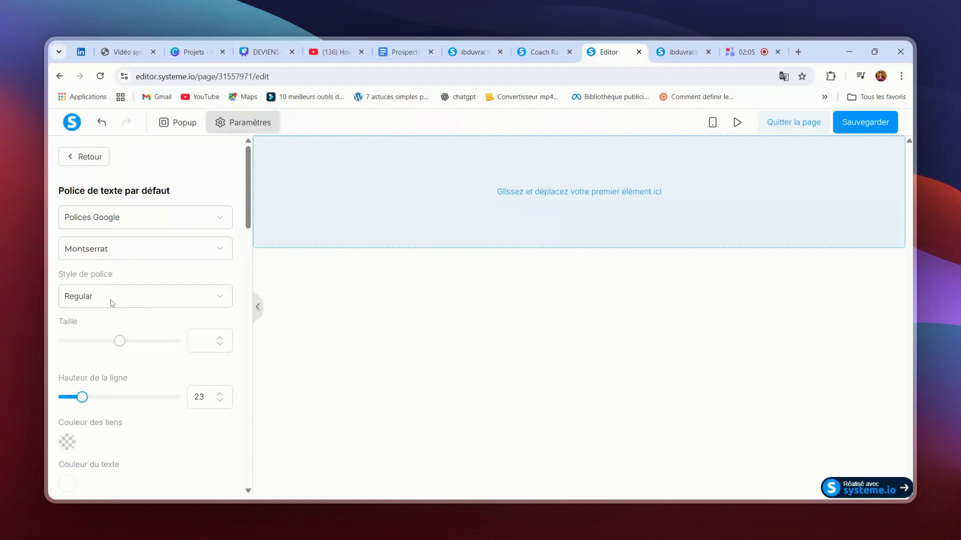
# - Set the heading font type to Polices Google and the heading font to Poppins
pyautogui.scroll(-3, 120, 350)
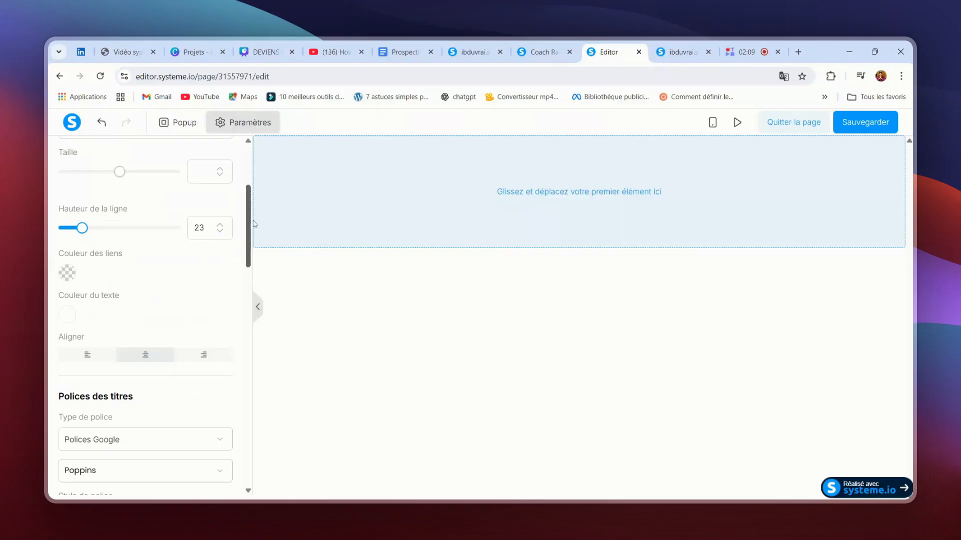
pyautogui.moveTo(249, 212); pyautogui.dragTo(250, 266)
pyautogui.scroll(-1, 122, 293)
pyautogui.scroll(1, 126, 300)
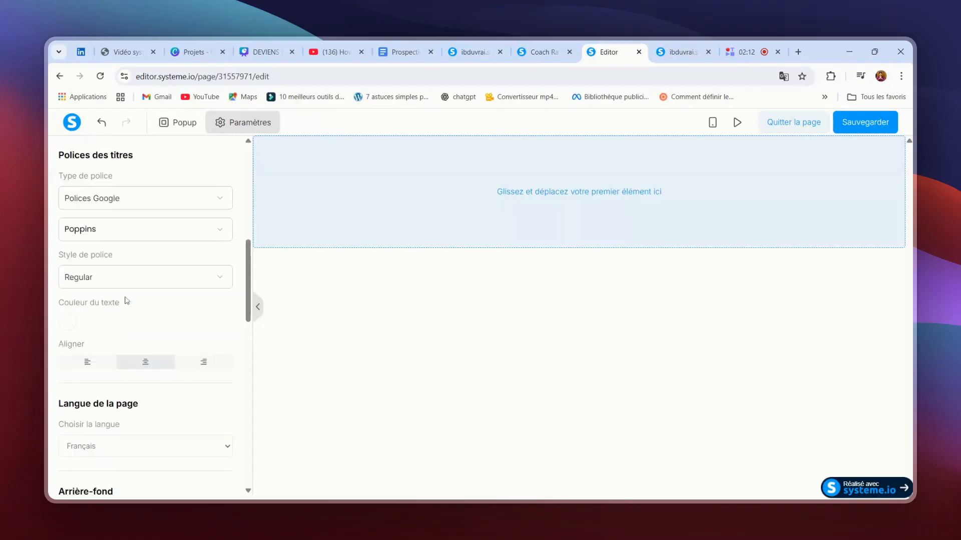
pyautogui.scroll(2, 126, 259)
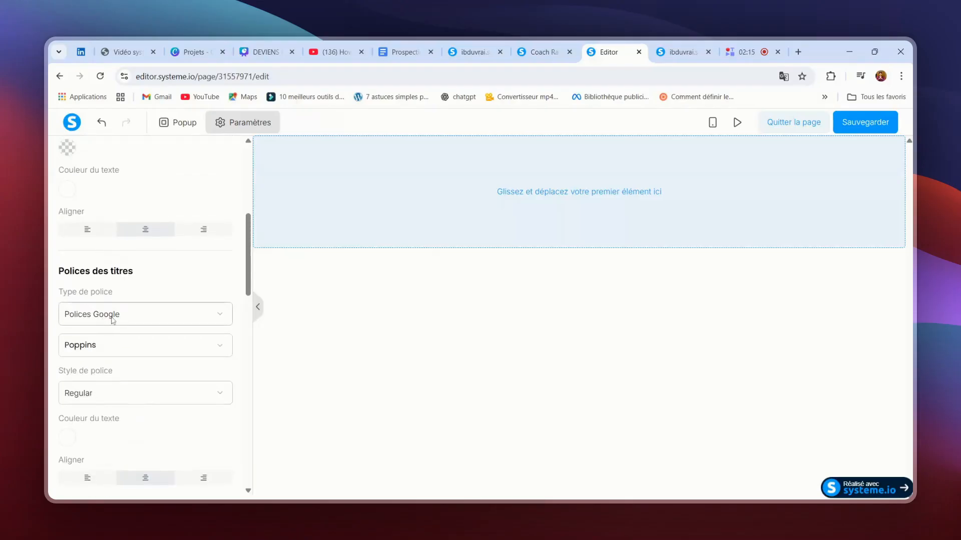
pyautogui.click(120, 318)
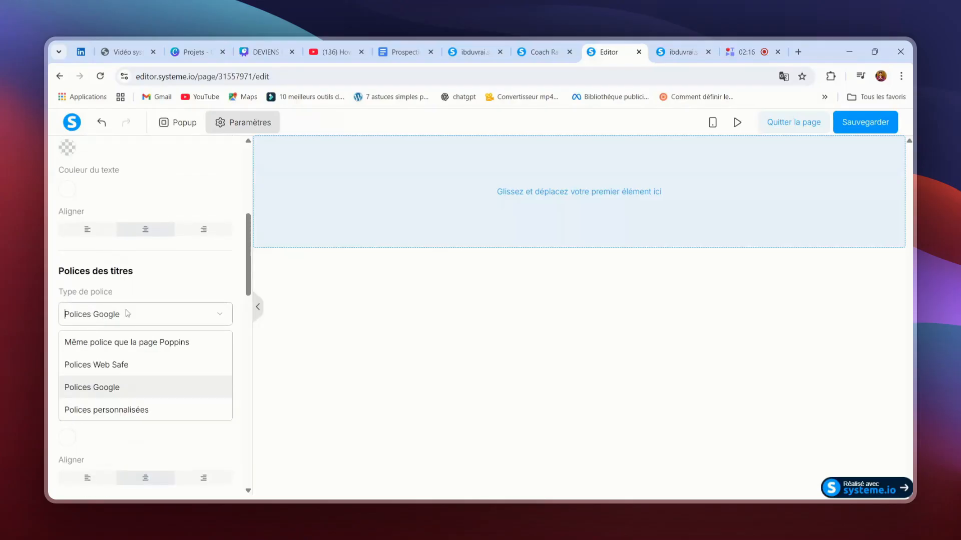
pyautogui.click(108, 394)
pyautogui.click(112, 352)
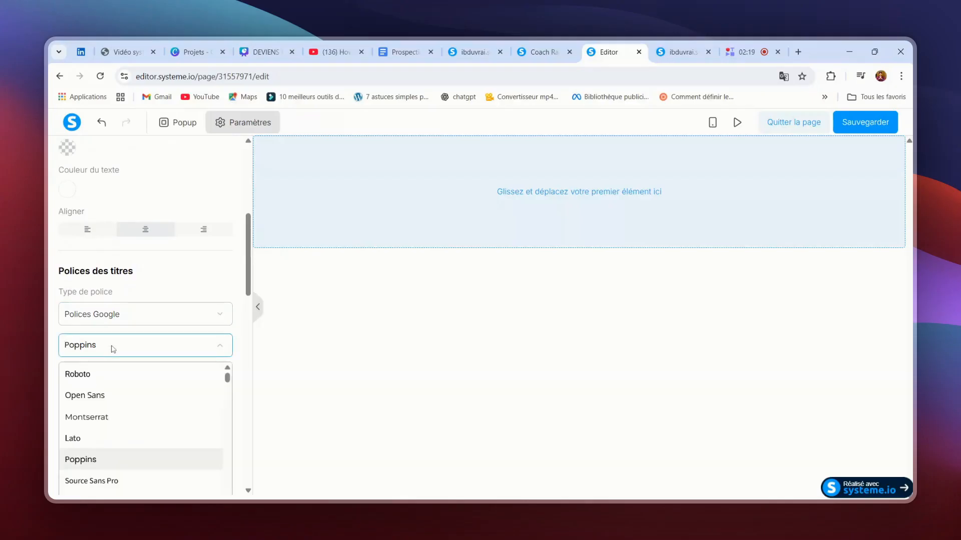
pyautogui.click(109, 457)
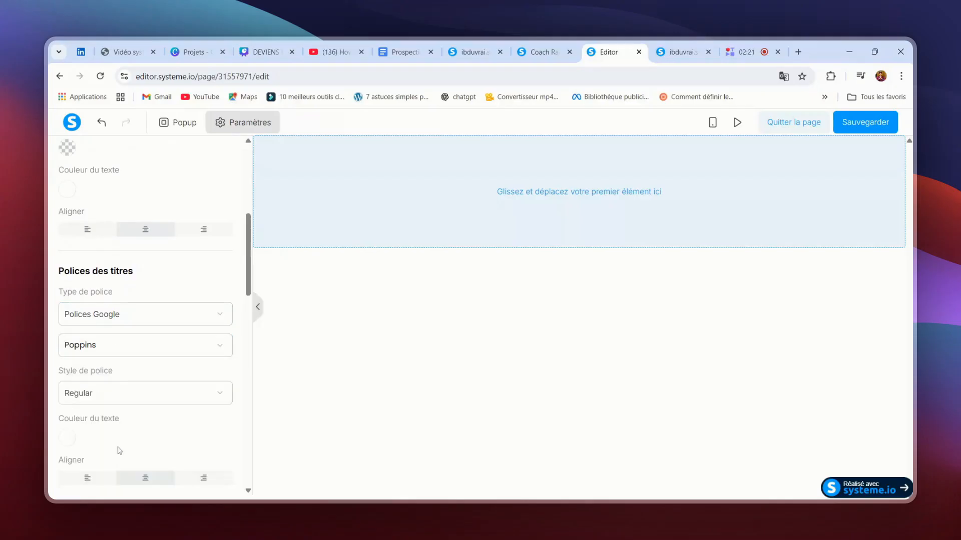
# - Set the heading text colour to white (FFFFFF)
pyautogui.scroll(-1, 130, 426)
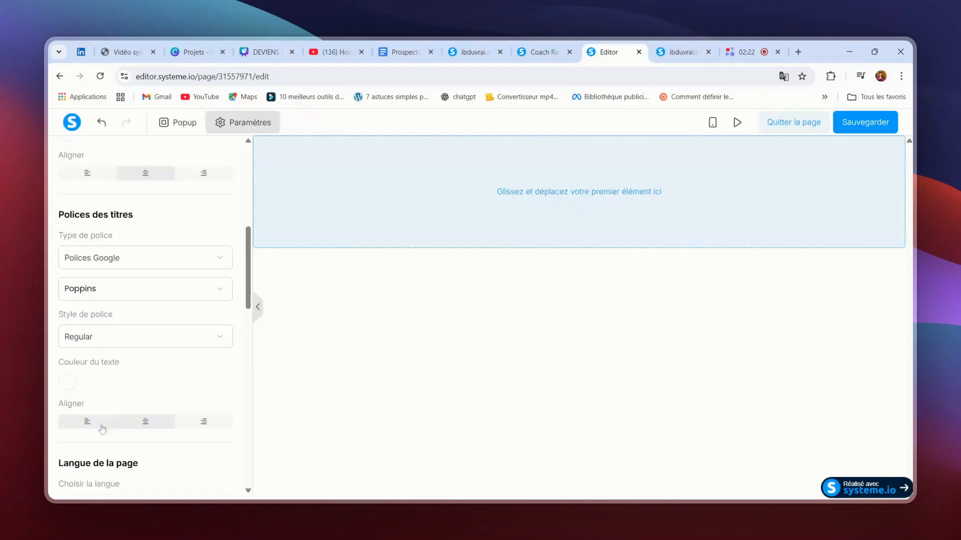
pyautogui.click(72, 384)
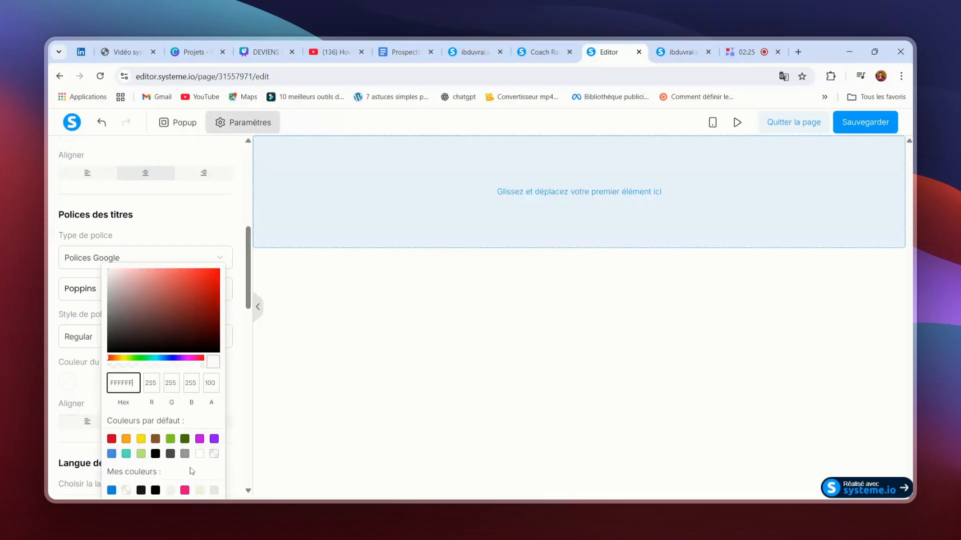
pyautogui.click(200, 454)
pyautogui.click(212, 221)
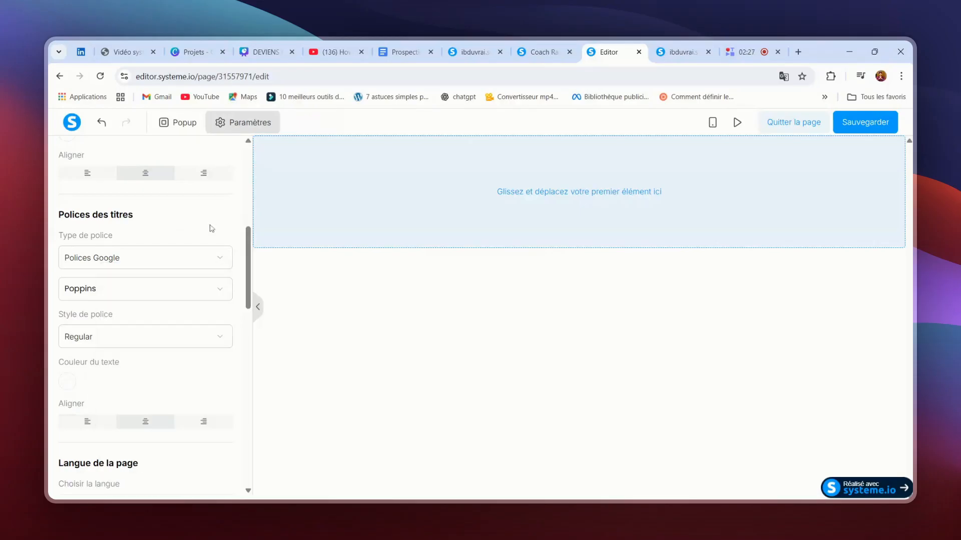
# - Save the page and leave the page settings to return to the elements list
pyautogui.scroll(-3, 207, 260)
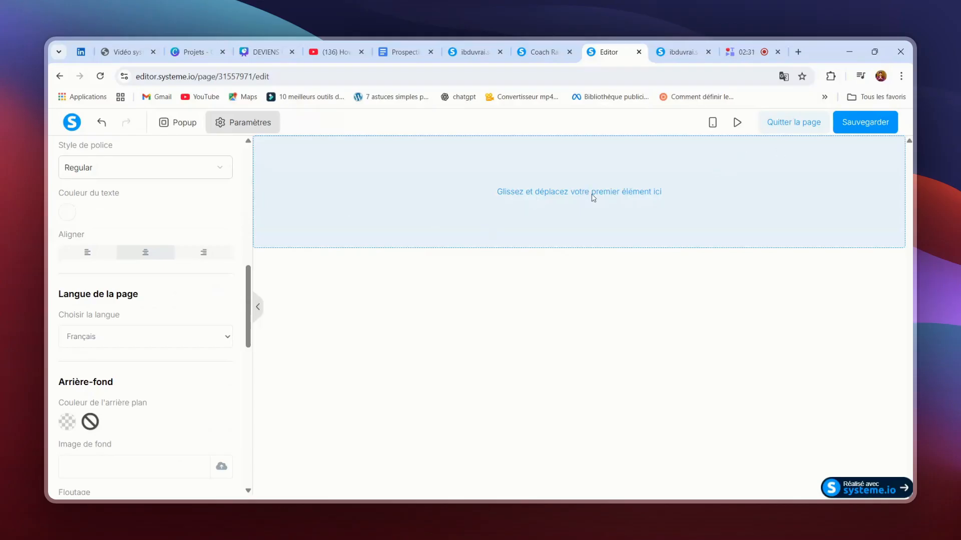
pyautogui.click(858, 125)
pyautogui.scroll(4, 164, 210)
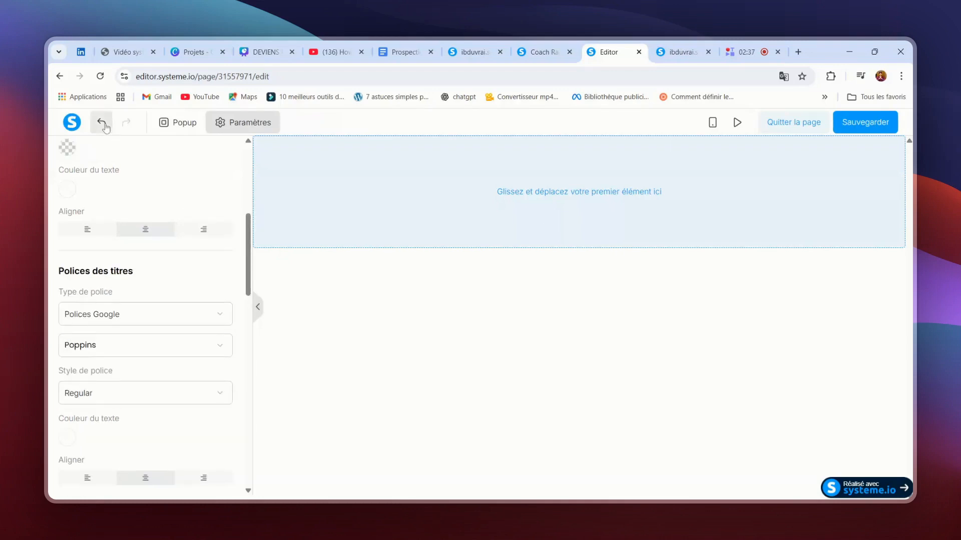
pyautogui.click(868, 121)
pyautogui.scroll(-10, 200, 356)
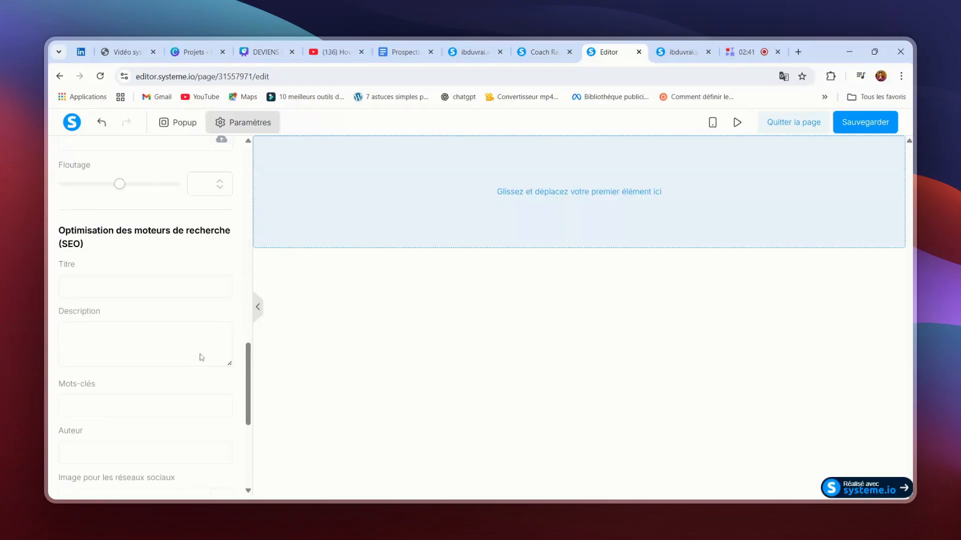
pyautogui.scroll(15, 188, 310)
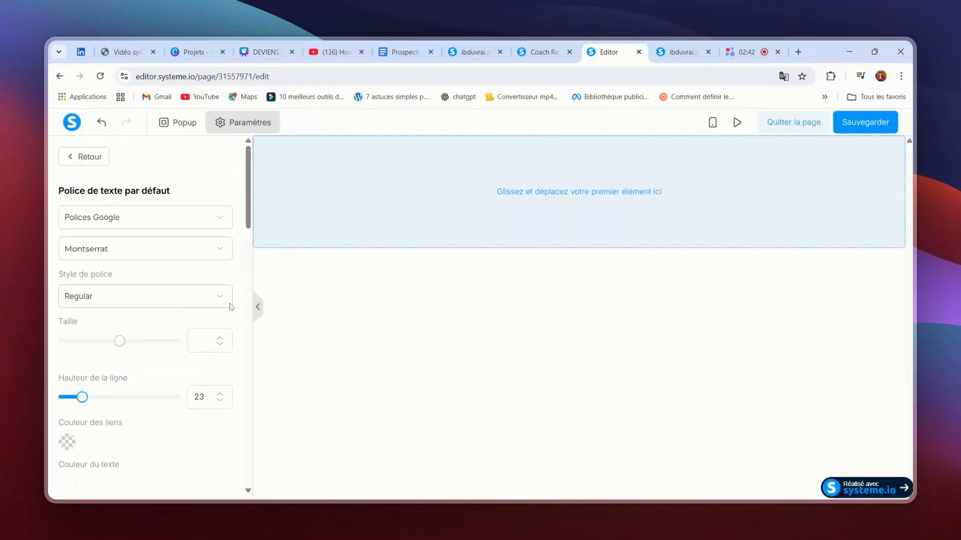
pyautogui.click(89, 157)
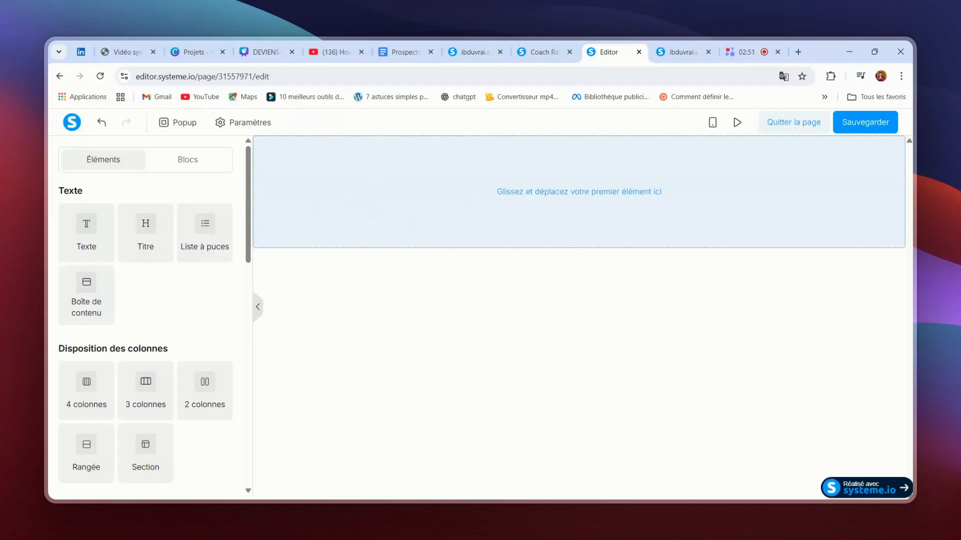
# - Add a Section element to the empty page and open its settings
pyautogui.scroll(-1, 157, 372)
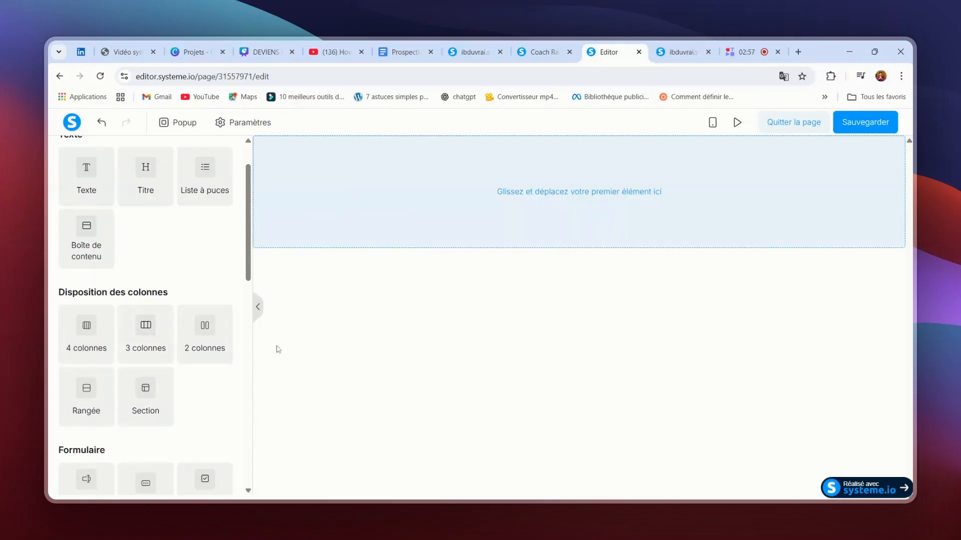
pyautogui.moveTo(150, 394); pyautogui.dragTo(731, 157)
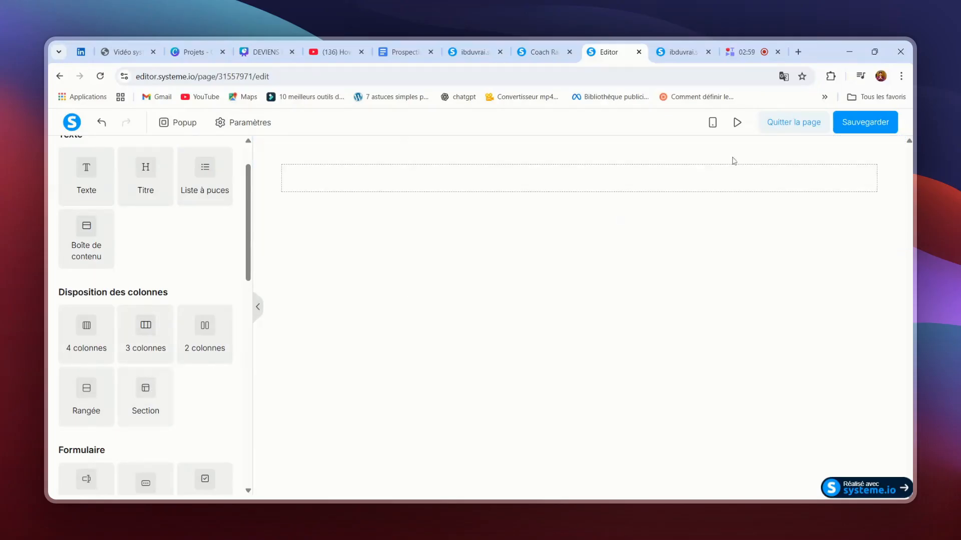
pyautogui.click(336, 152)
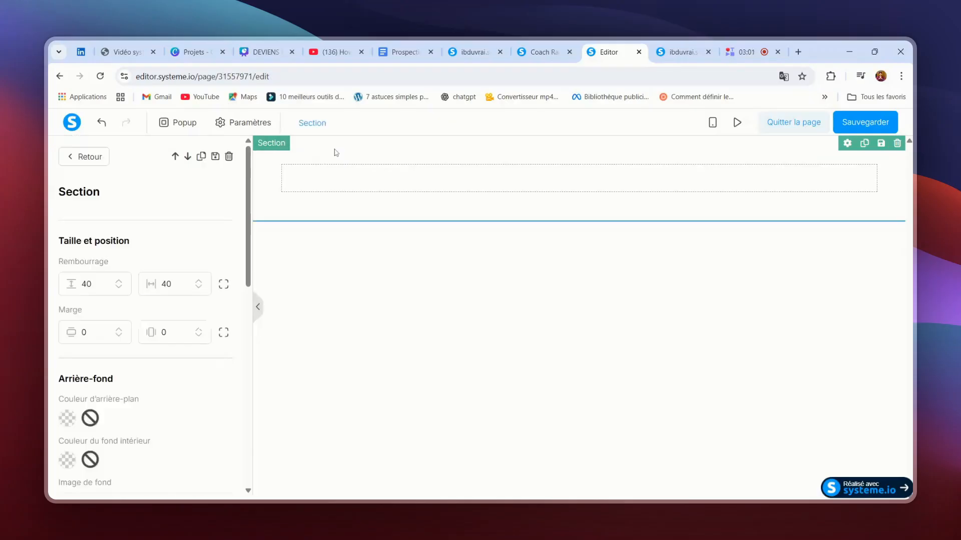
# - Examine the header and hero layout of the published coach landing page as a reference, and return to the editor
pyautogui.click(471, 50)
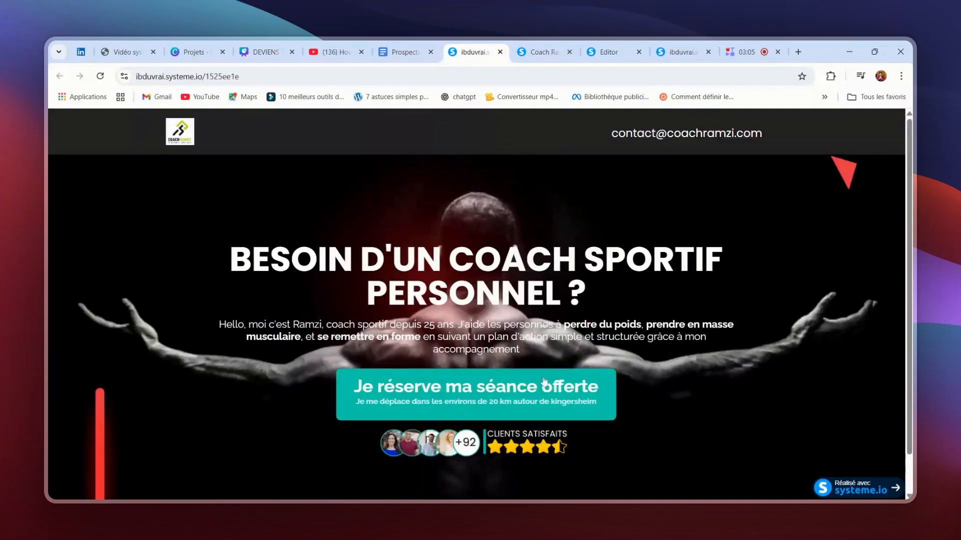
pyautogui.scroll(-1, 535, 325)
pyautogui.scroll(1, 535, 325)
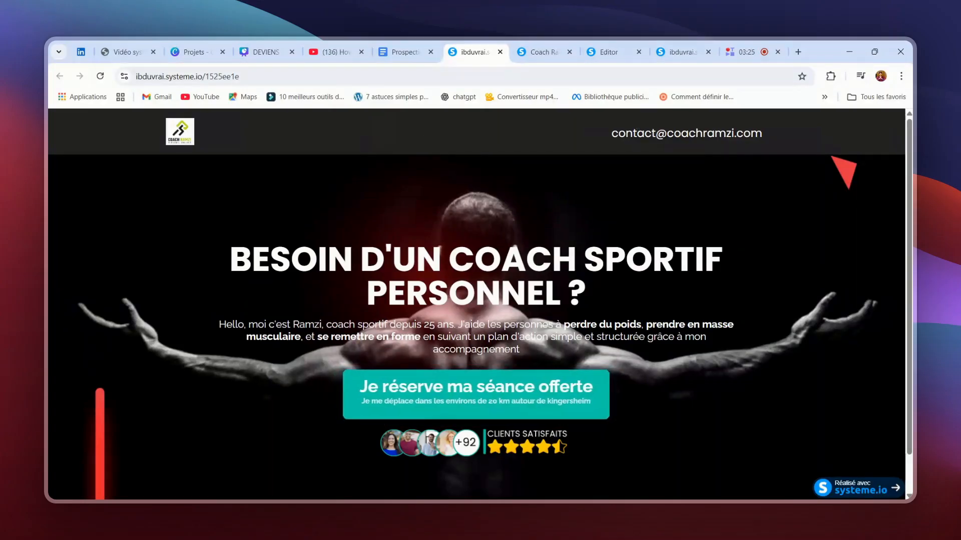
pyautogui.click(612, 55)
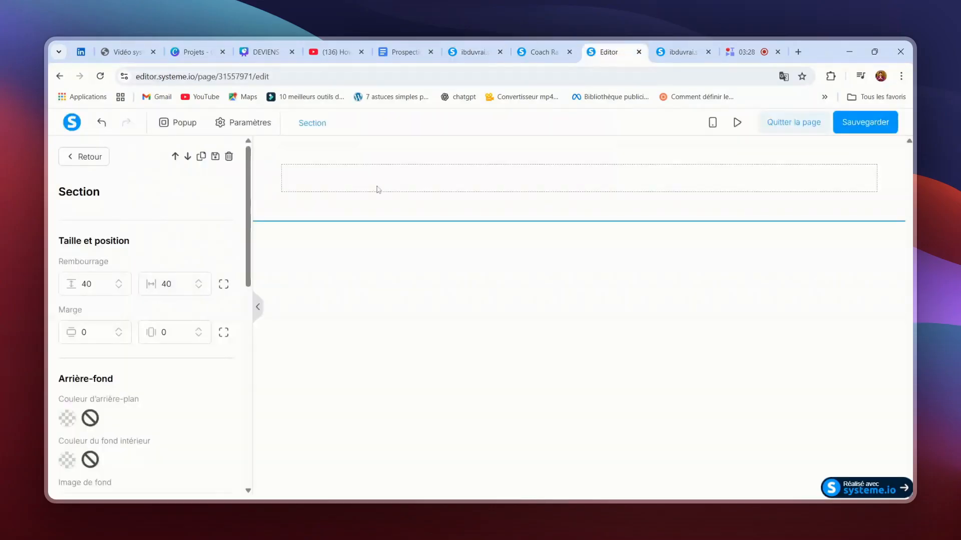
pyautogui.click(267, 159)
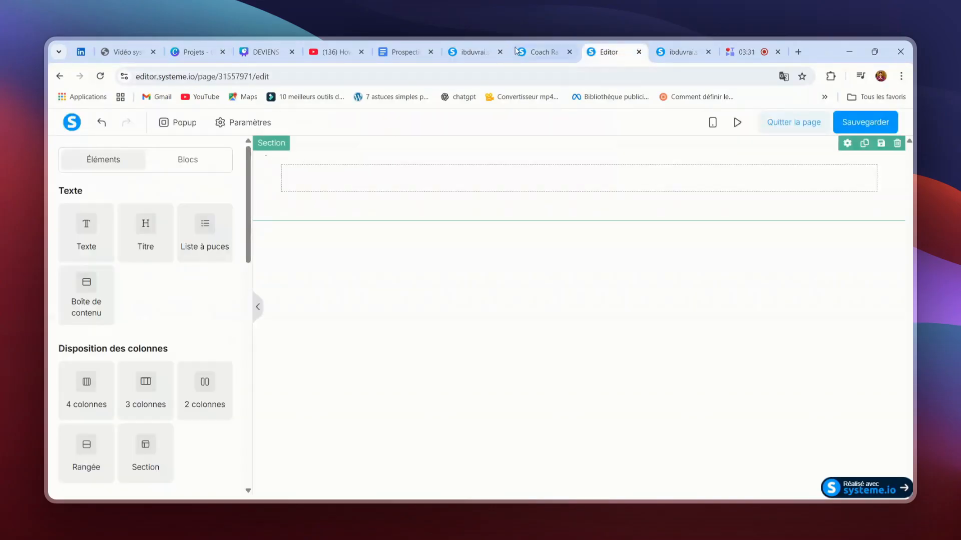
pyautogui.click(532, 52)
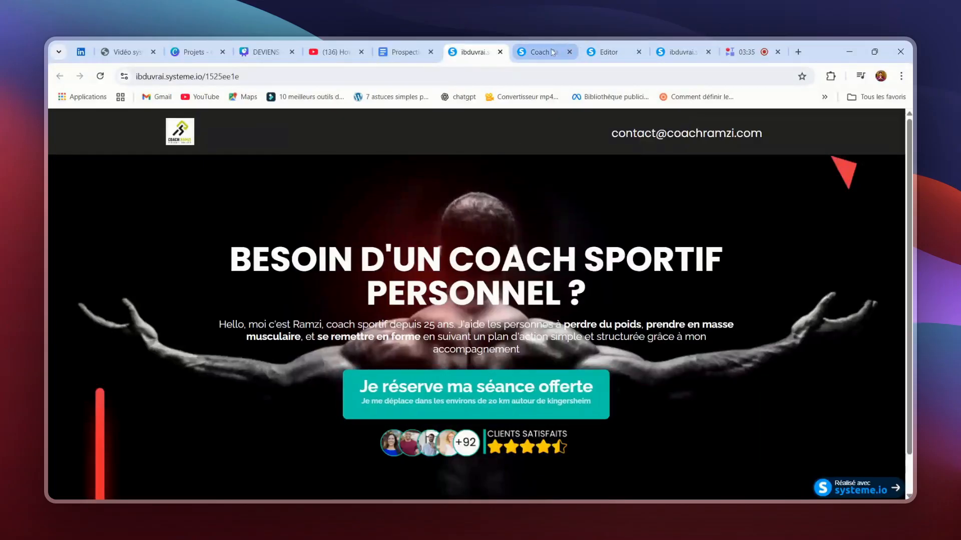
pyautogui.click(602, 50)
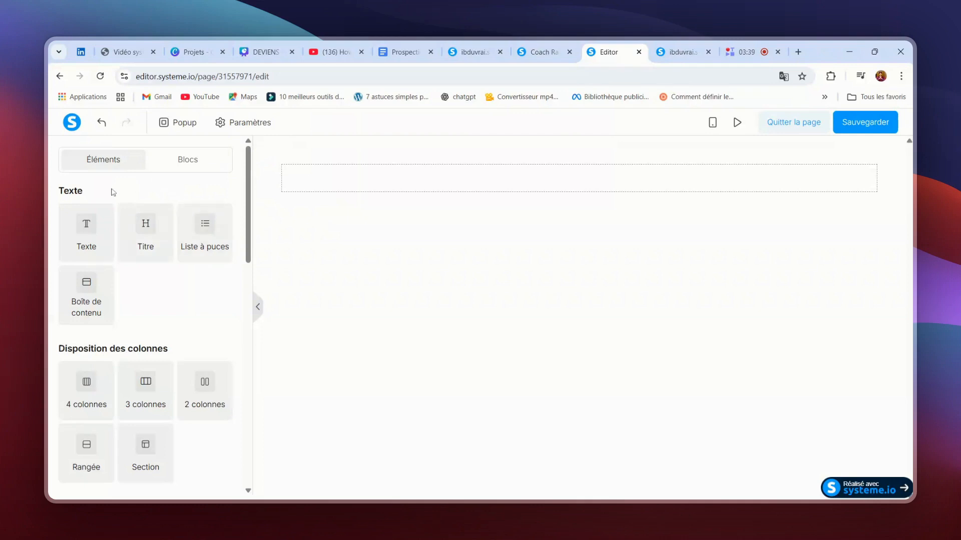
# - Set the content width of the empty section to Large (Large) in its size and position settings
pyautogui.click(317, 148)
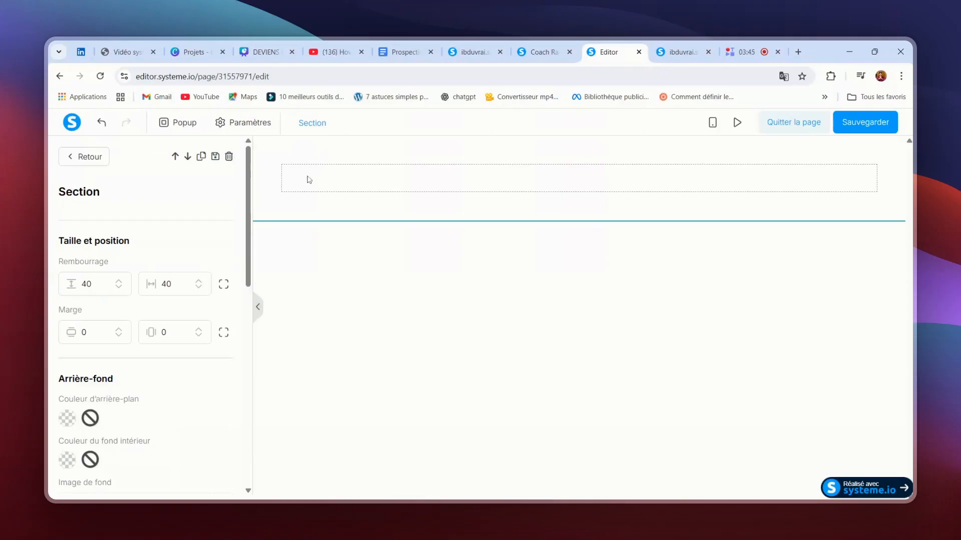
pyautogui.scroll(-1, 111, 368)
pyautogui.scroll(-2, 120, 369)
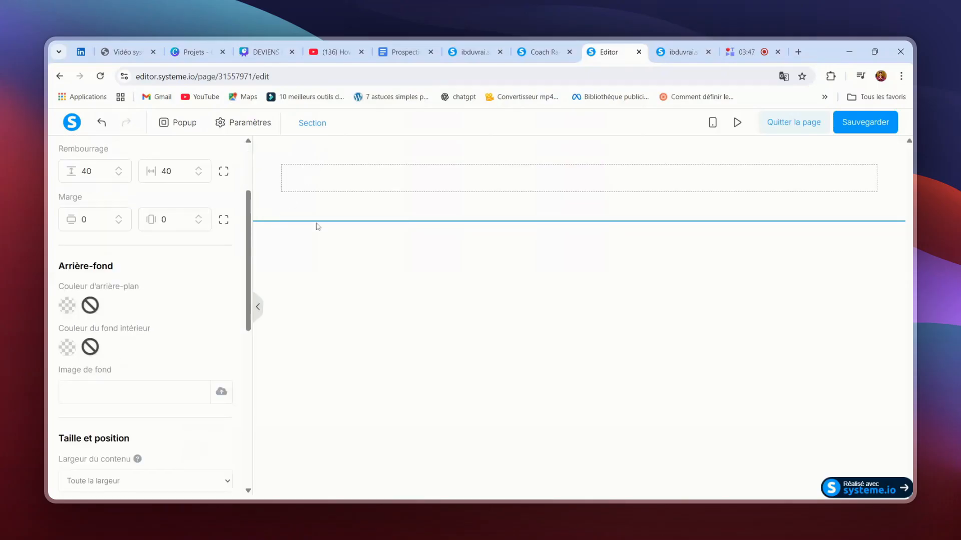
pyautogui.scroll(-1, 118, 429)
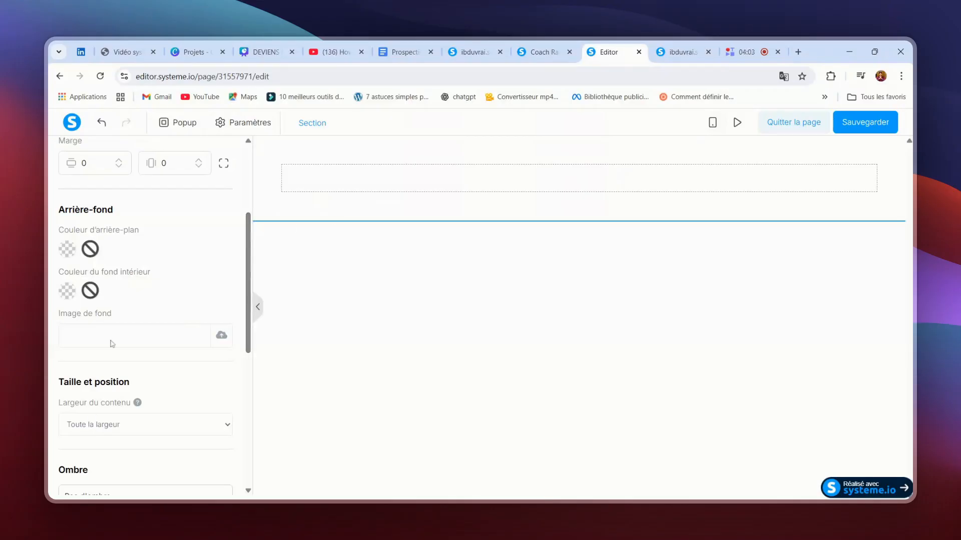
pyautogui.click(112, 416)
pyautogui.click(90, 369)
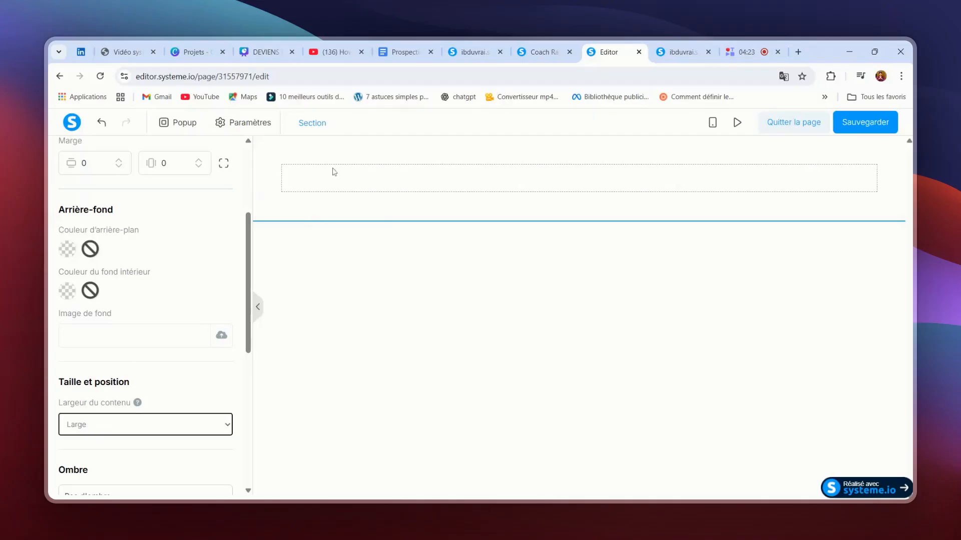
pyautogui.click(293, 161)
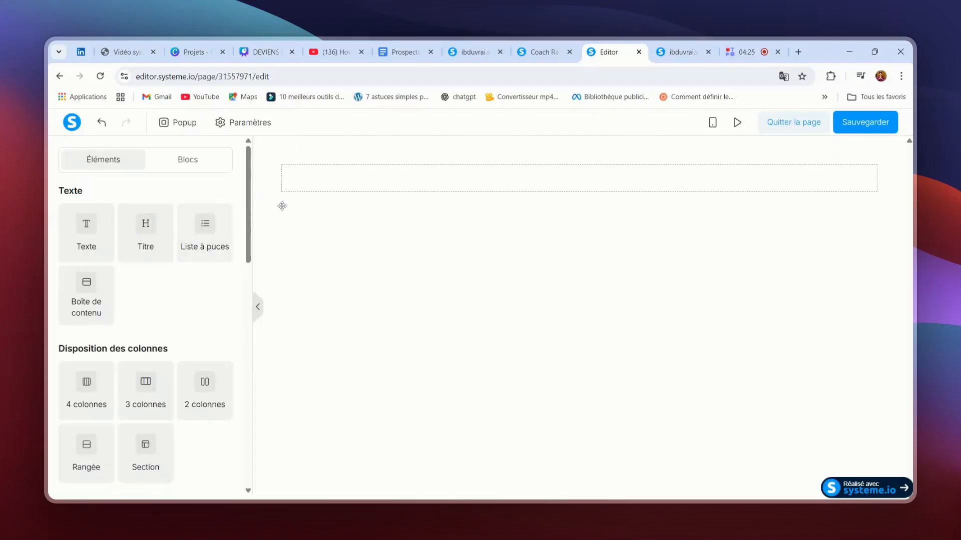
# - Set the section's background colour to the default dark grey 4A4A4A
pyautogui.click(327, 151)
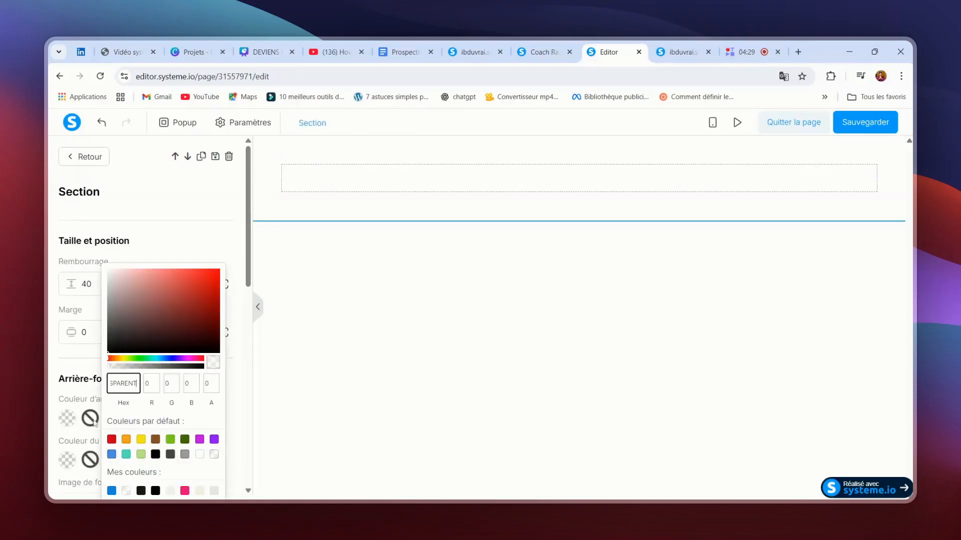
pyautogui.click(171, 455)
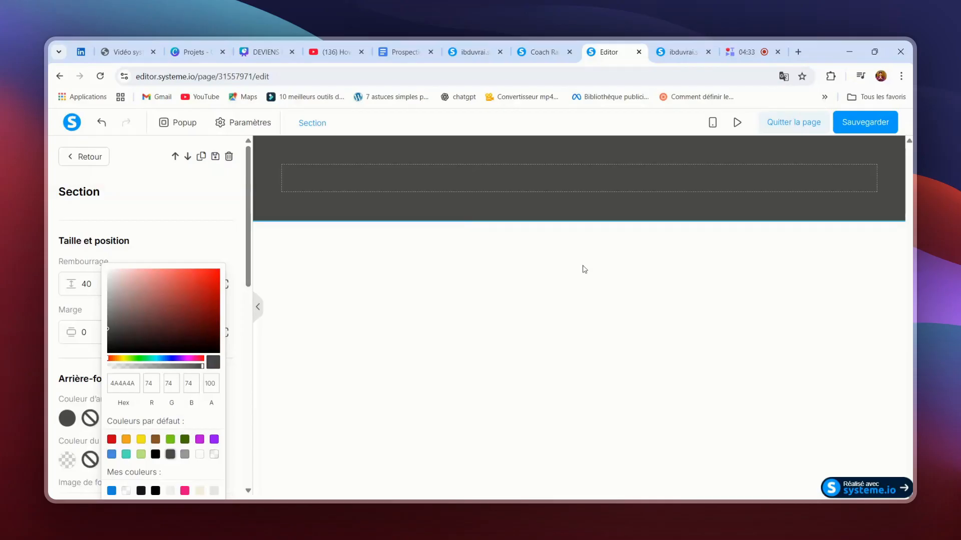
pyautogui.click(304, 271)
pyautogui.click(304, 271)
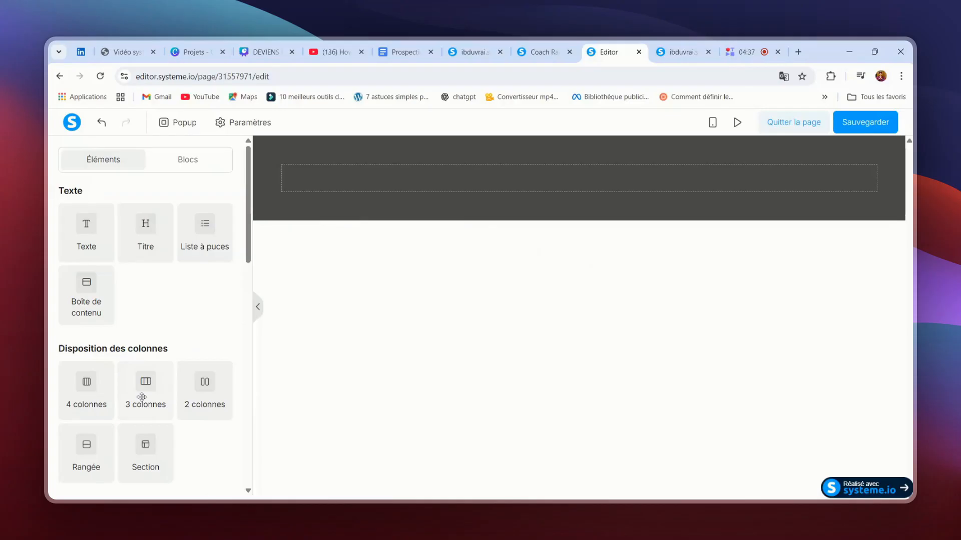
# - Add a three-column layout to the grey section and place an Image element in its first column
pyautogui.moveTo(141, 397); pyautogui.dragTo(478, 201)
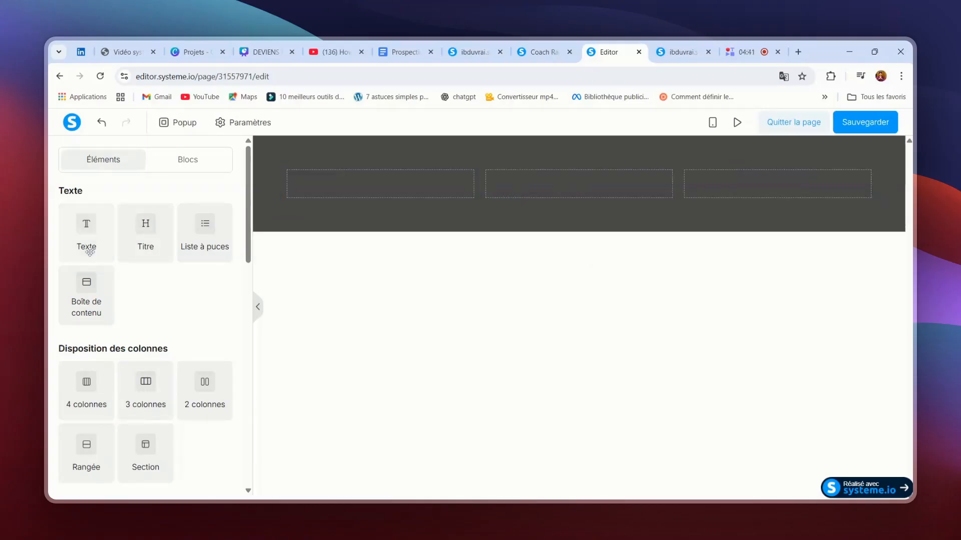
pyautogui.scroll(-3, 86, 422)
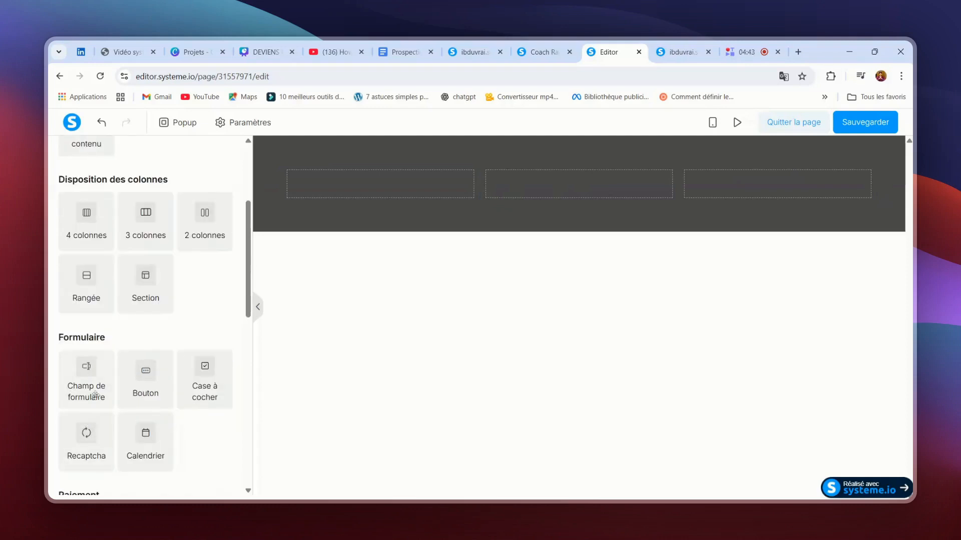
pyautogui.scroll(-5, 95, 395)
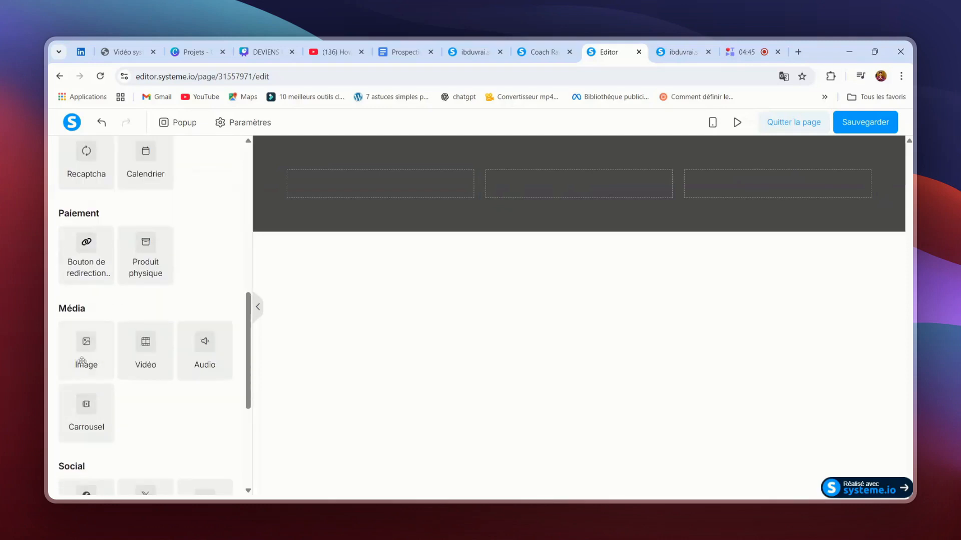
pyautogui.moveTo(81, 360); pyautogui.dragTo(345, 205)
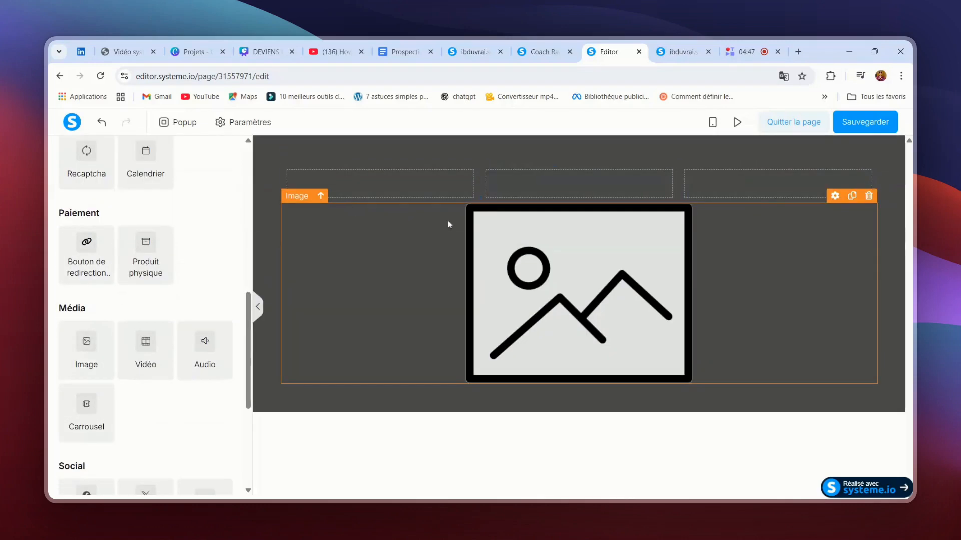
pyautogui.moveTo(556, 268); pyautogui.dragTo(387, 193)
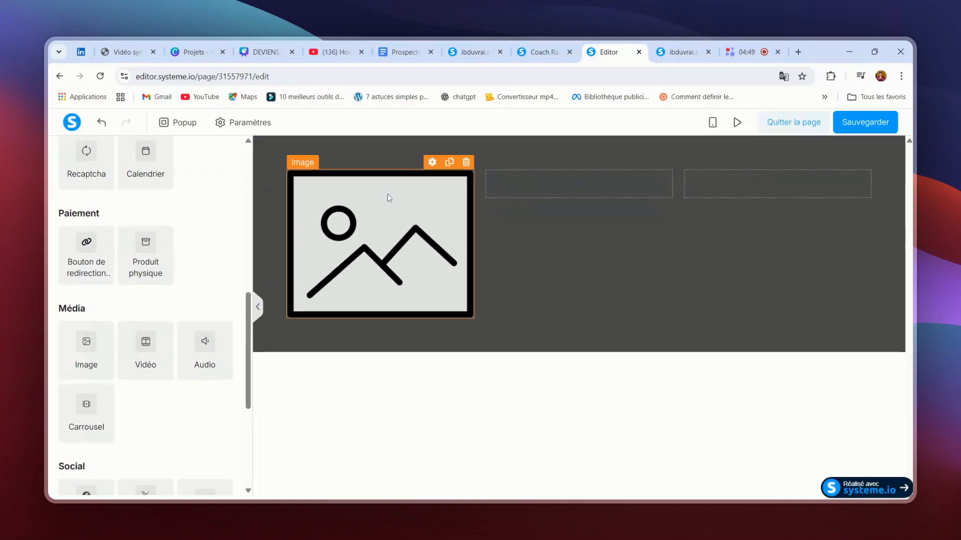
# - Add a Titre element and place it in the third column of the header row
pyautogui.scroll(6, 141, 250)
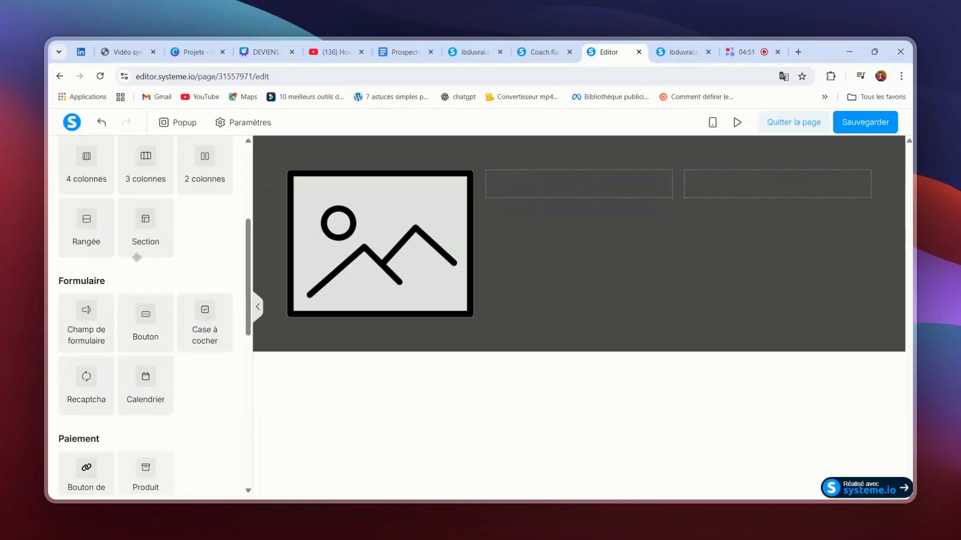
pyautogui.moveTo(138, 241); pyautogui.dragTo(739, 201)
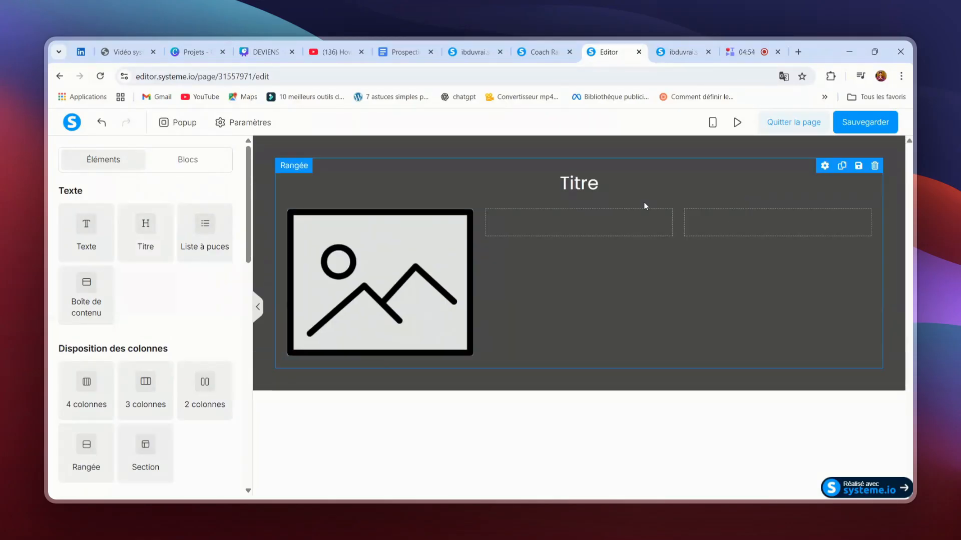
pyautogui.moveTo(806, 226); pyautogui.dragTo(801, 227)
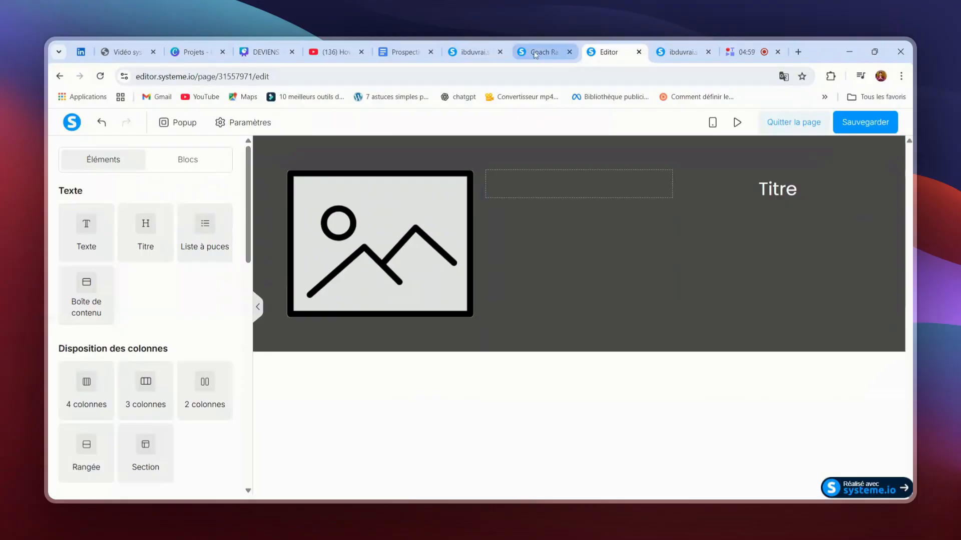
# - Switch to the published coach page and select the contact e-mail address in its header for copying
pyautogui.click(682, 52)
pyautogui.click(473, 52)
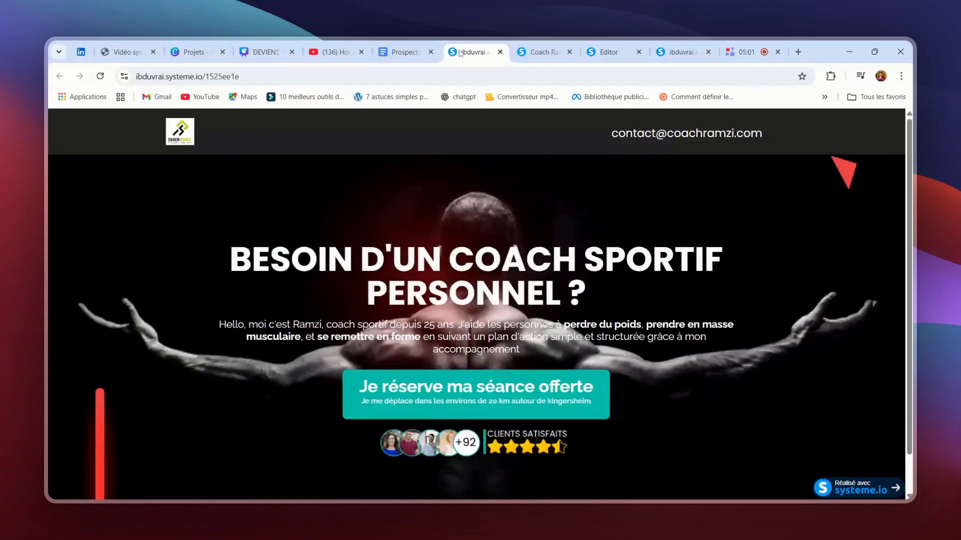
pyautogui.click(708, 52)
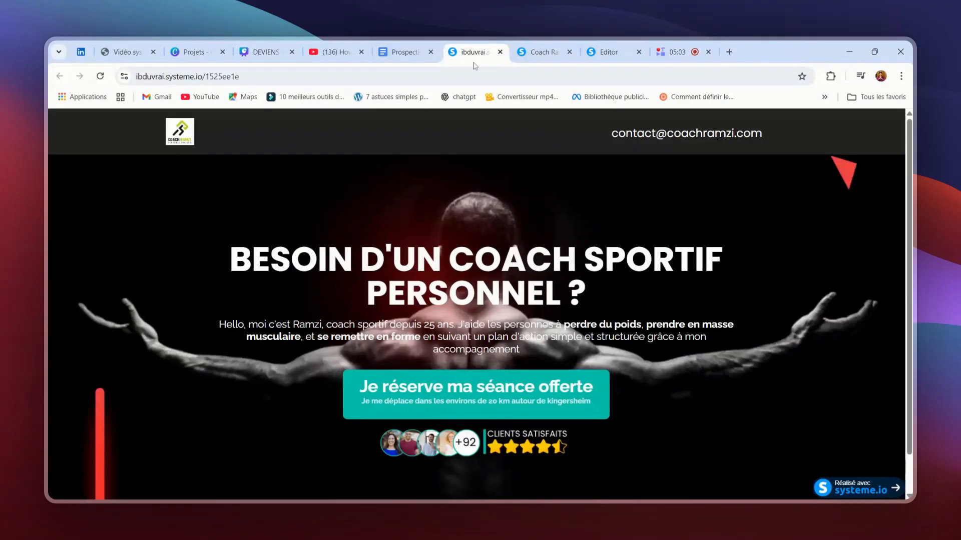
pyautogui.moveTo(612, 133); pyautogui.dragTo(762, 134)
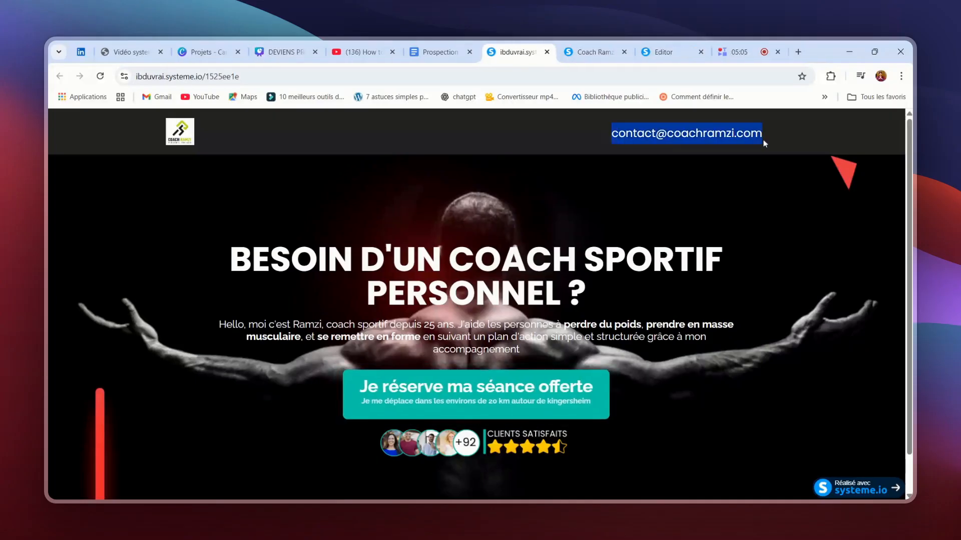
# - Reduce the font size of the contact e-mail heading in the third column to 20
pyautogui.click(220, 273)
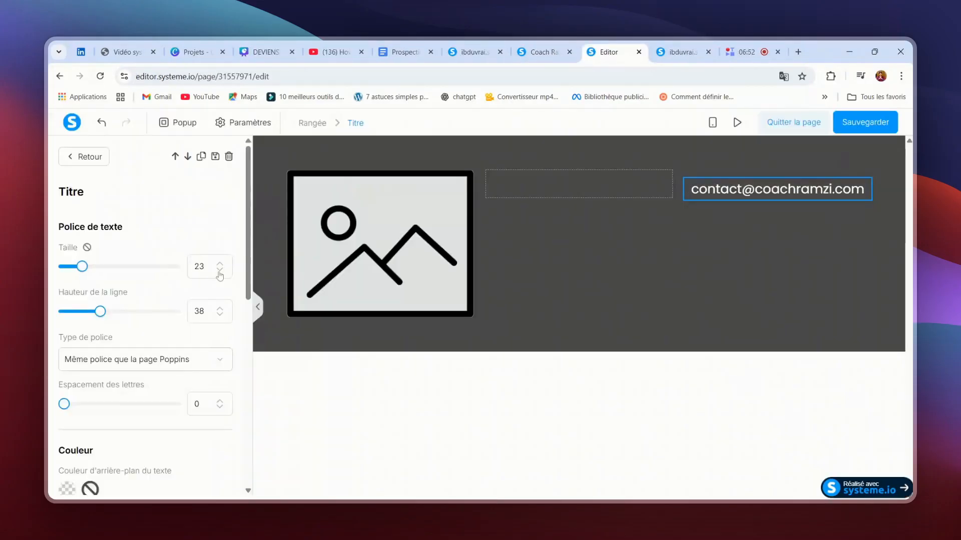
pyautogui.click(220, 272)
pyautogui.click(220, 273)
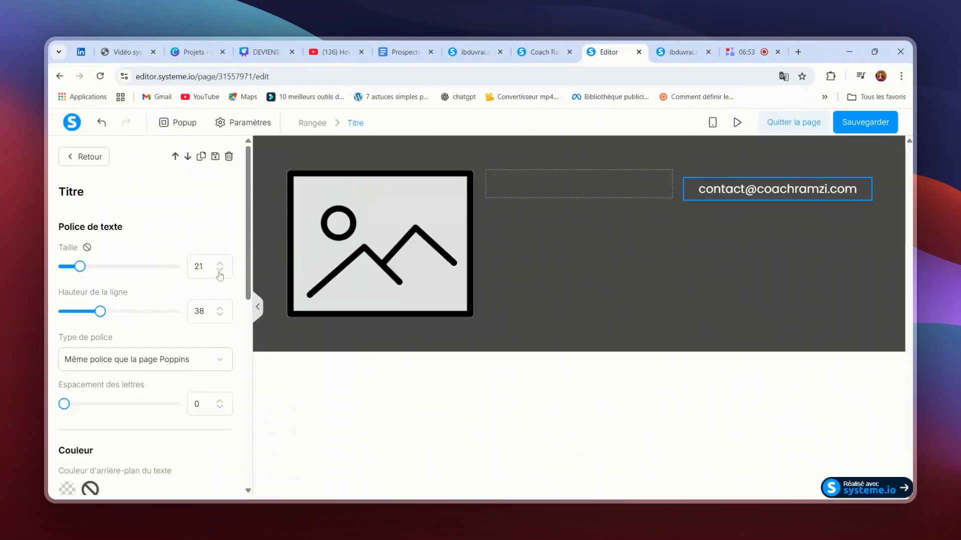
pyautogui.click(219, 273)
pyautogui.click(402, 237)
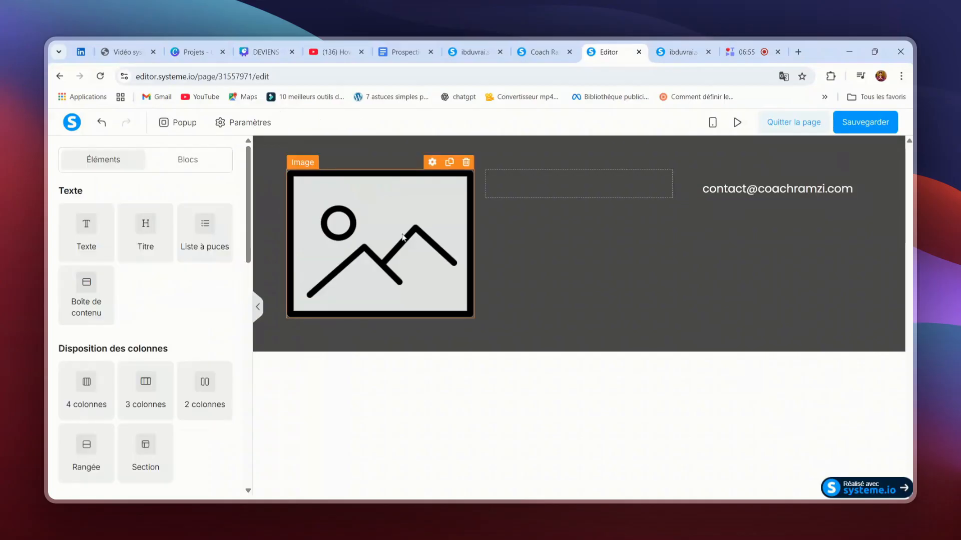
# - Insert the existing logo file 621f60778c9c5_Logo.jpg from the uploaded images into the first column's Image element
pyautogui.click(400, 238)
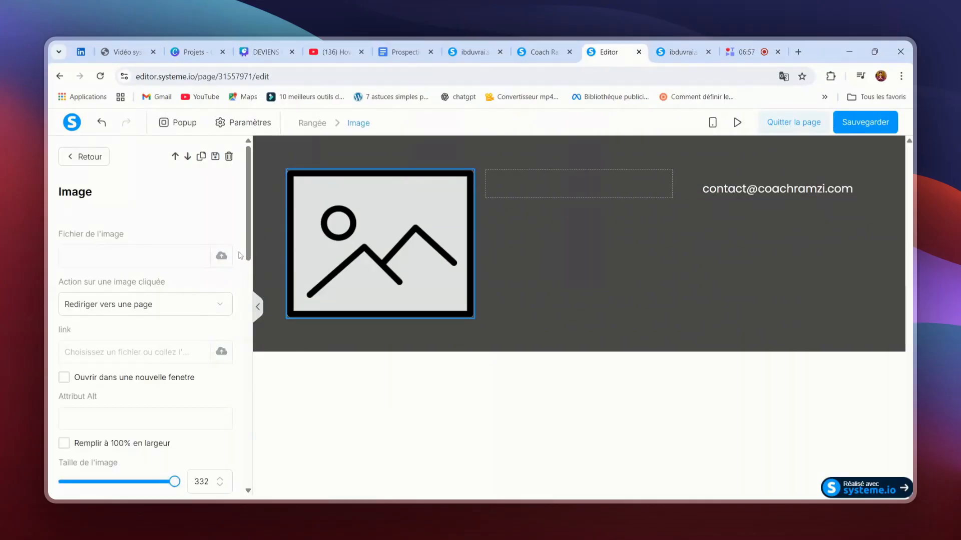
pyautogui.click(218, 258)
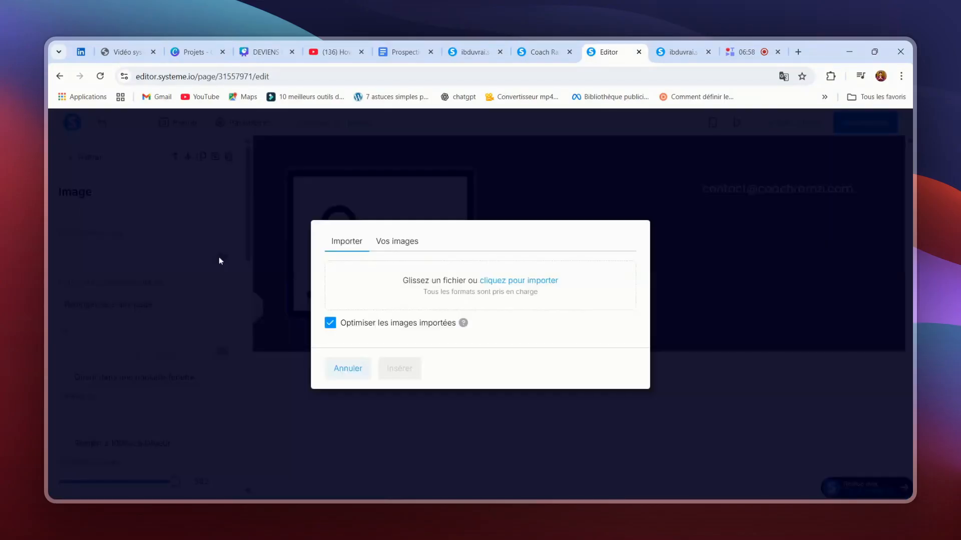
pyautogui.click(390, 243)
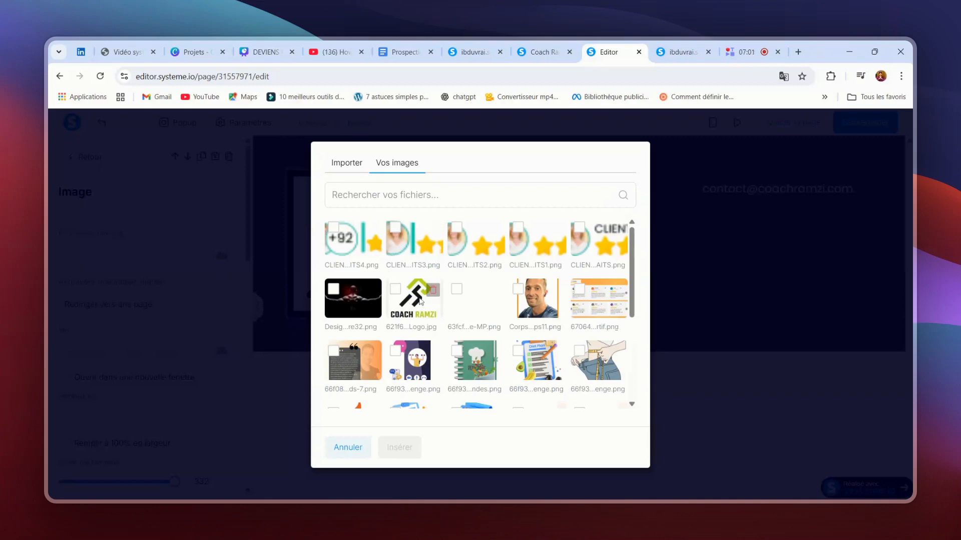
pyautogui.click(396, 289)
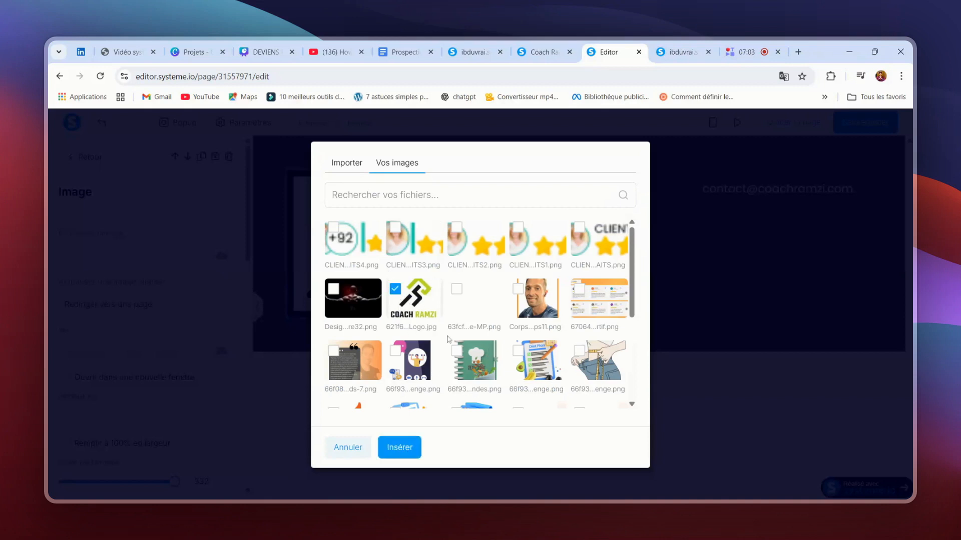
pyautogui.click(394, 447)
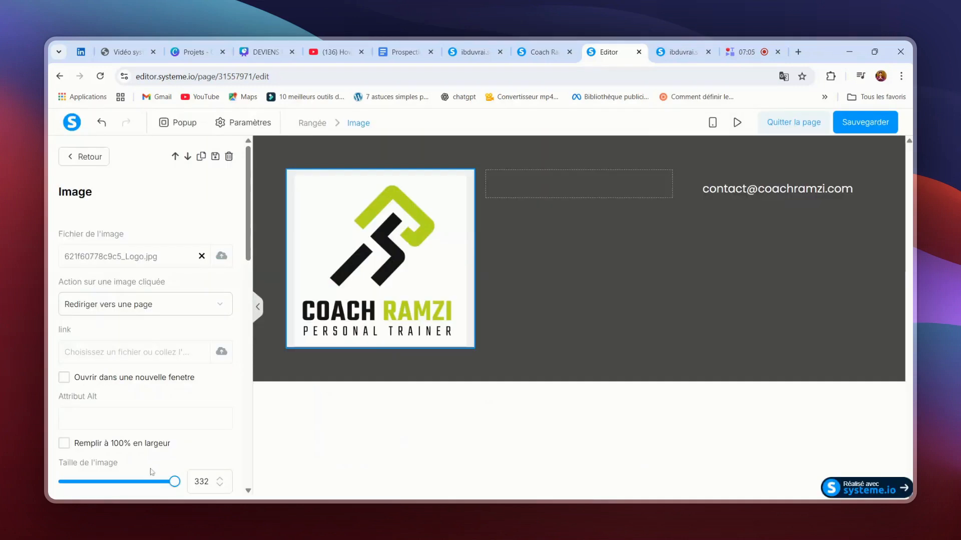
# - Reduce the logo's image size to 70 with left alignment, and save the page
pyautogui.scroll(-2, 152, 472)
pyautogui.moveTo(174, 373); pyautogui.dragTo(89, 379)
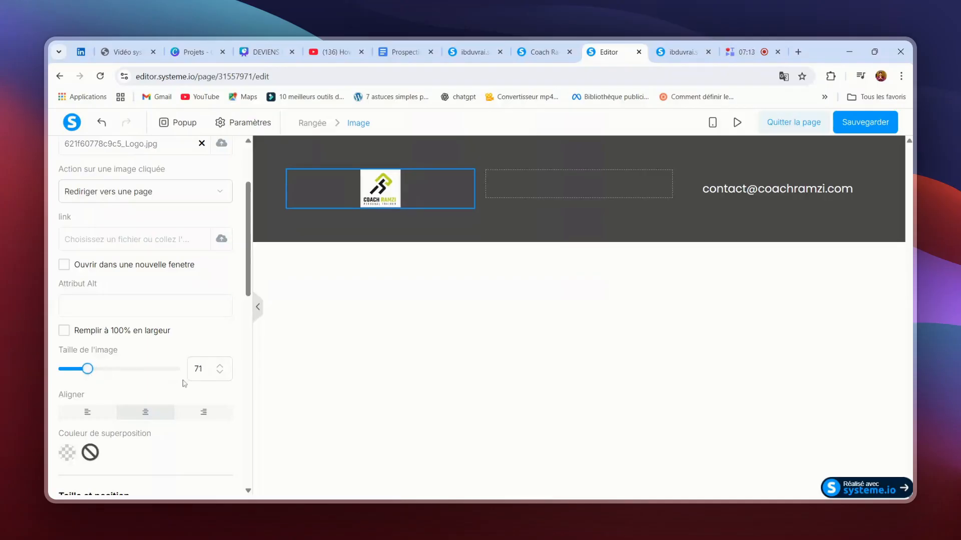
pyautogui.click(93, 414)
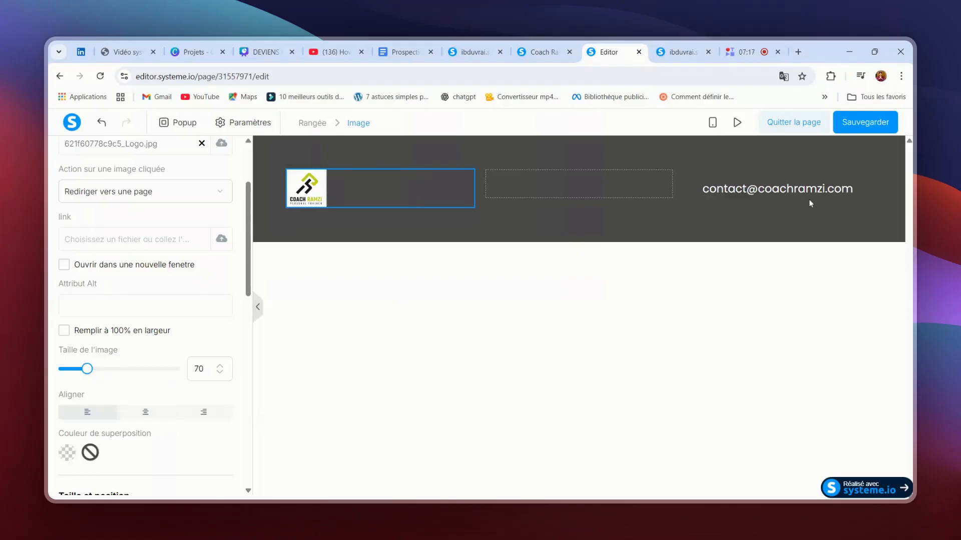
pyautogui.click(862, 126)
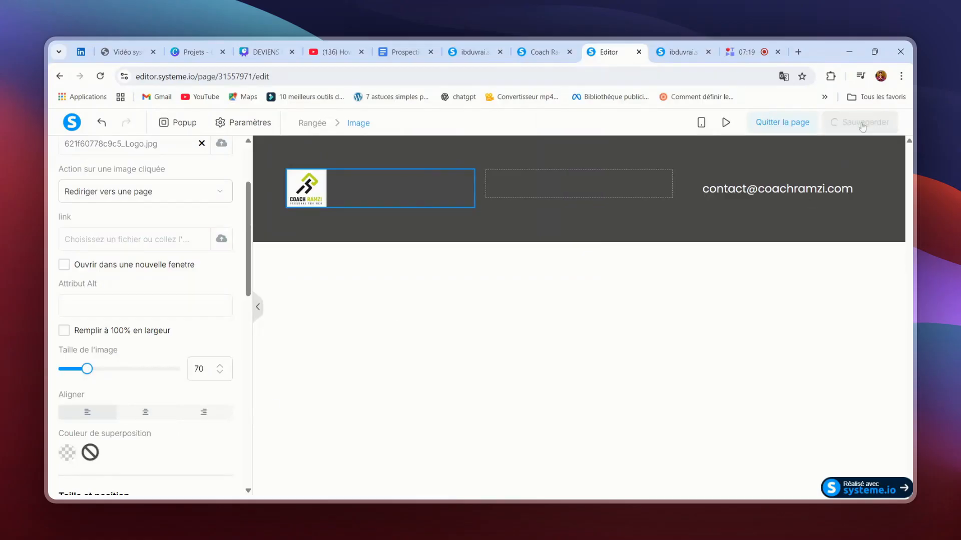
pyautogui.click(539, 234)
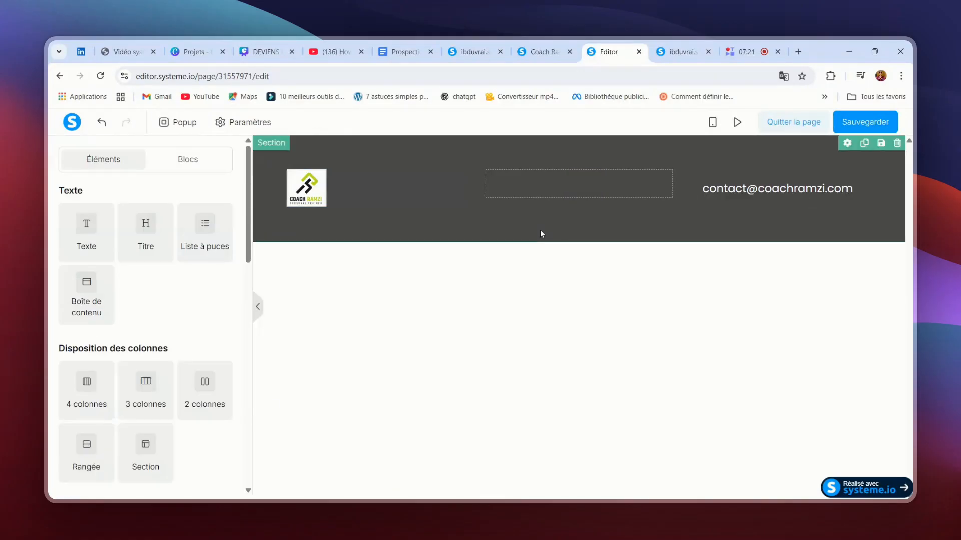
# - Set the header section's top and bottom padding to 0, using the published page's header as reference, and save the page
pyautogui.click(471, 52)
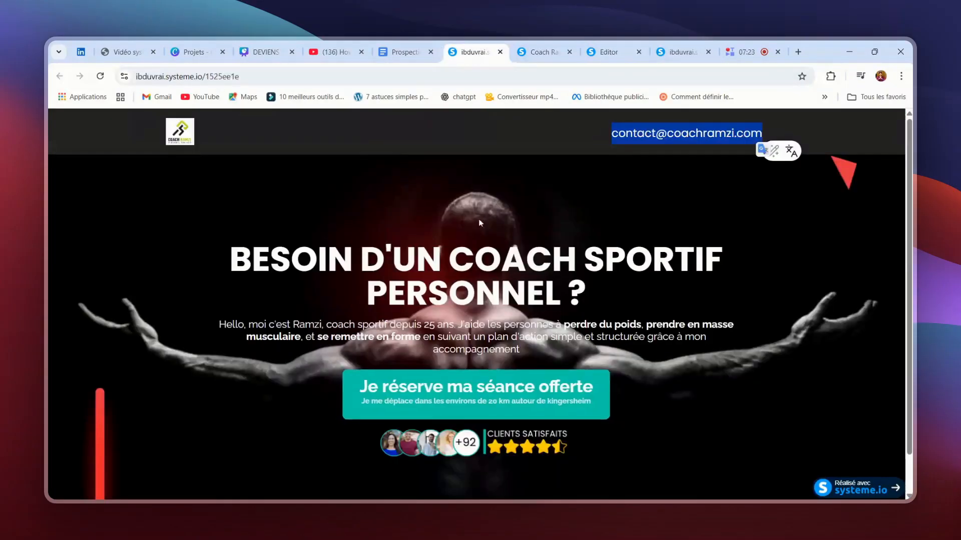
pyautogui.click(556, 117)
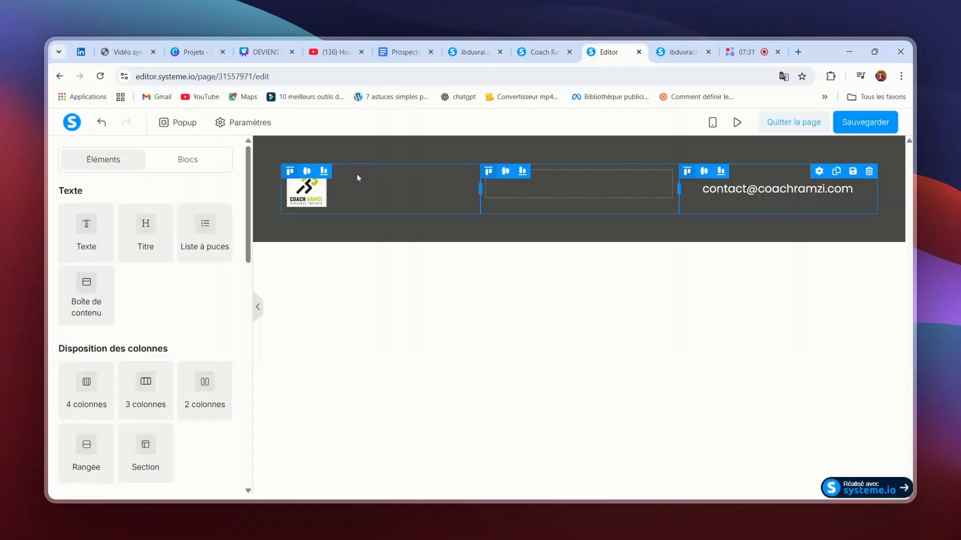
pyautogui.click(350, 150)
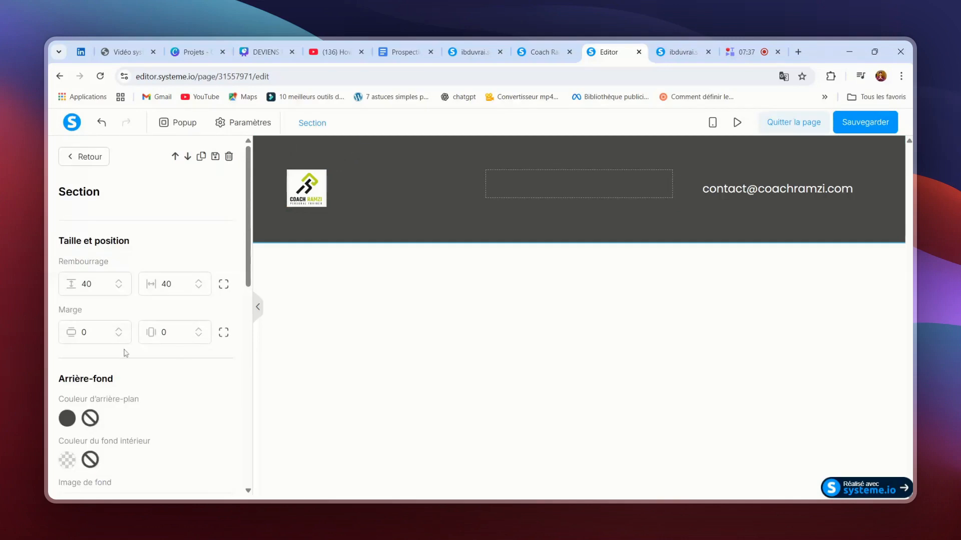
pyautogui.scroll(-1, 126, 353)
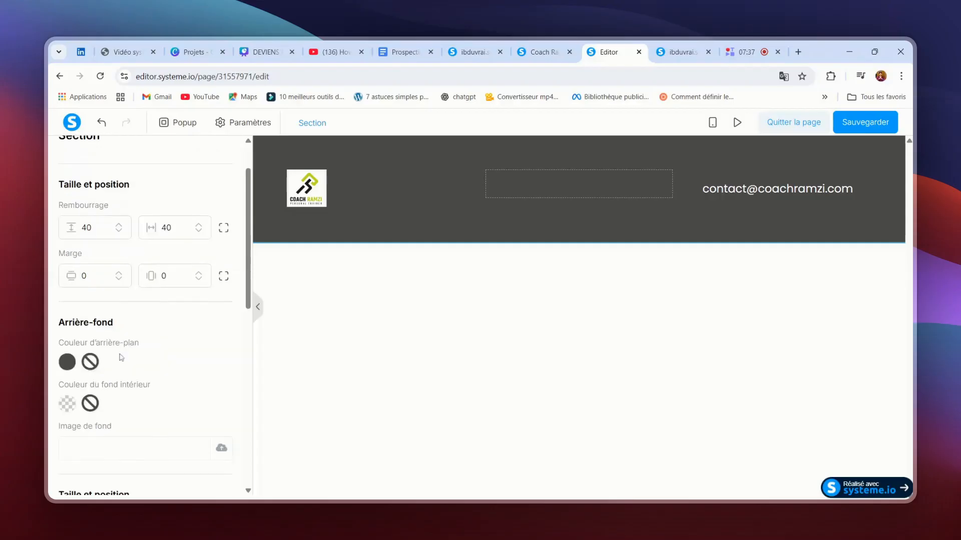
pyautogui.click(223, 226)
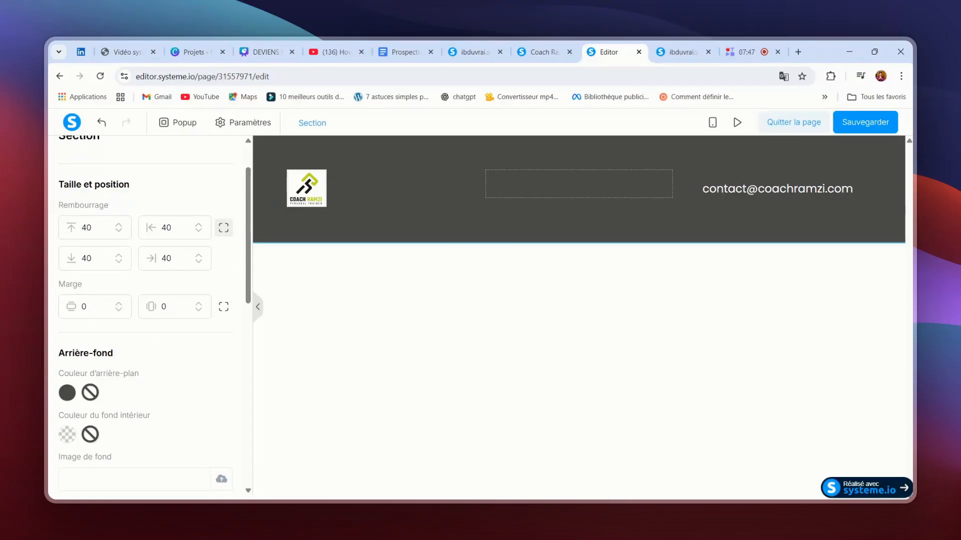
pyautogui.press('BackSpace')
pyautogui.press('BackSpace')
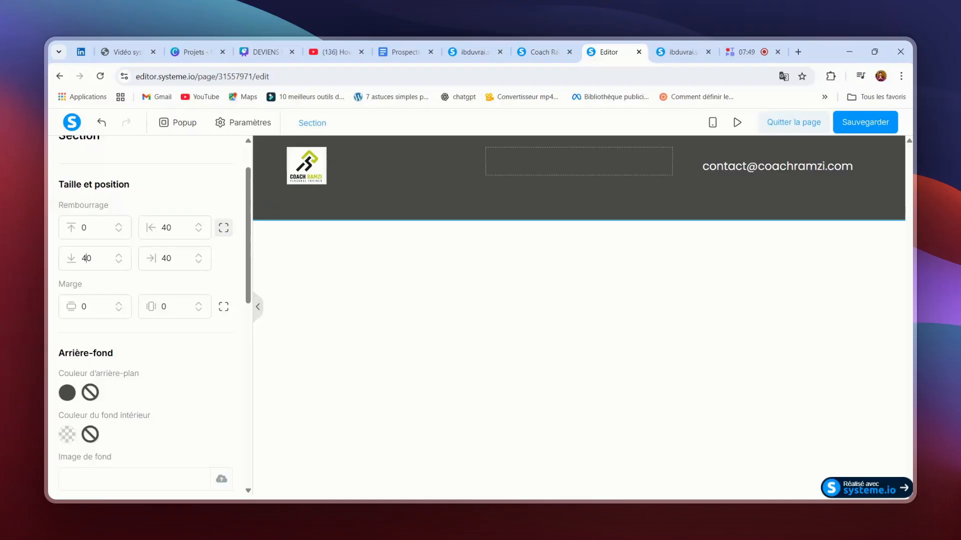
pyautogui.press('BackSpace')
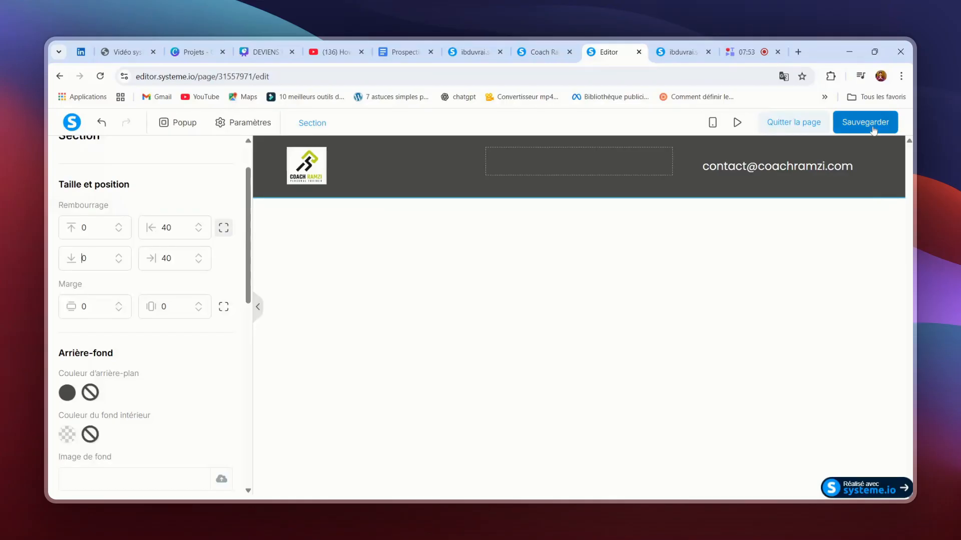
pyautogui.click(873, 131)
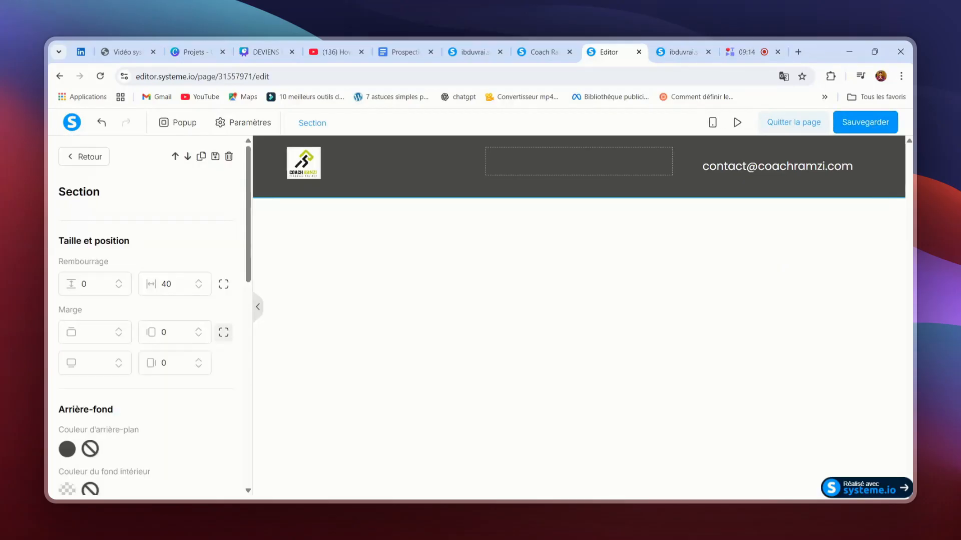
pyautogui.click(844, 300)
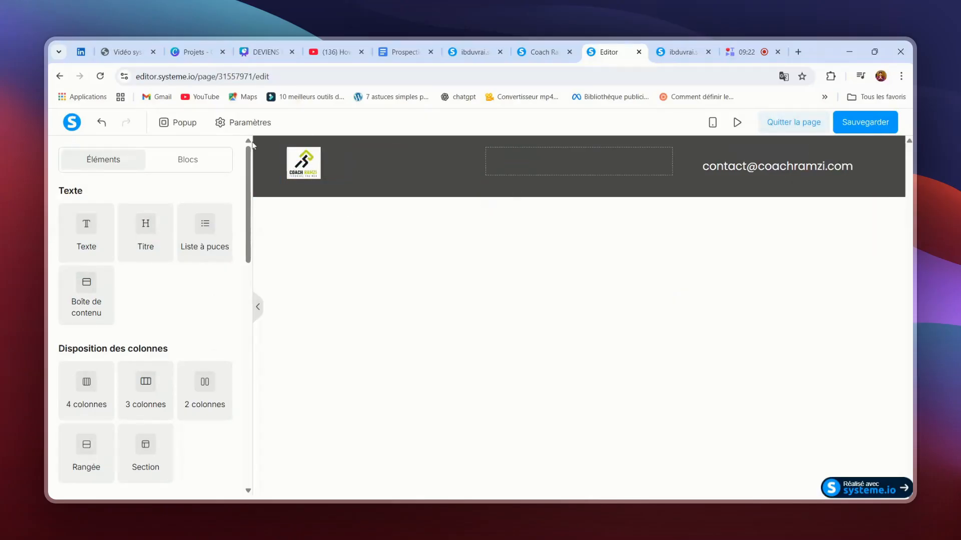
pyautogui.click(858, 121)
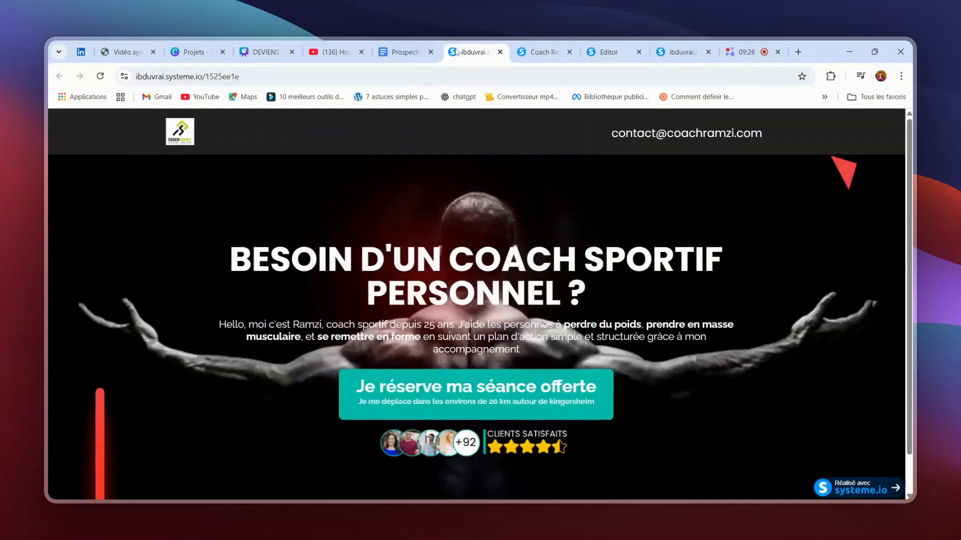
# - Switch to the published coach page and examine the hero section's background image, headline, button and decorative red shapes
pyautogui.click(458, 53)
pyautogui.scroll(-2, 476, 304)
pyautogui.scroll(2, 476, 304)
pyautogui.scroll(-1, 480, 303)
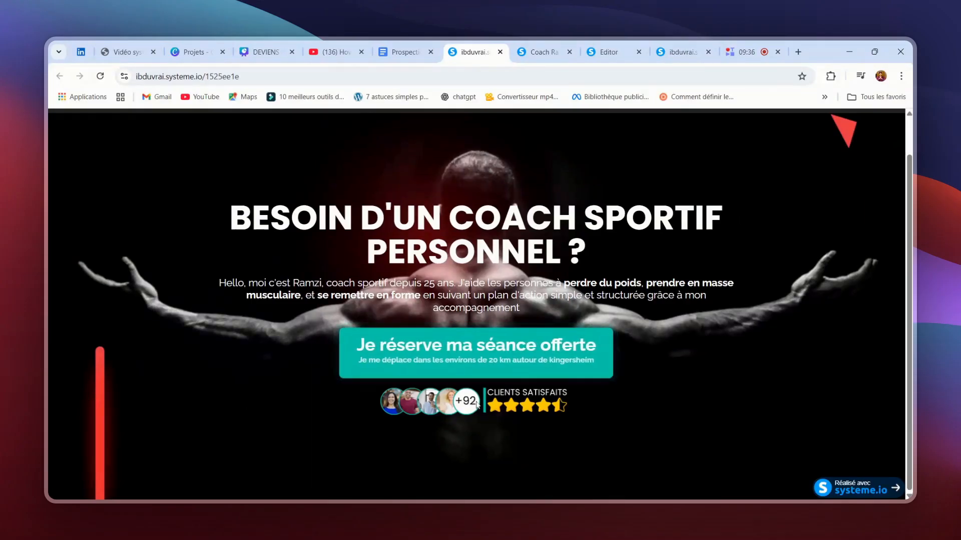
pyautogui.scroll(1, 475, 401)
pyautogui.scroll(-1, 476, 401)
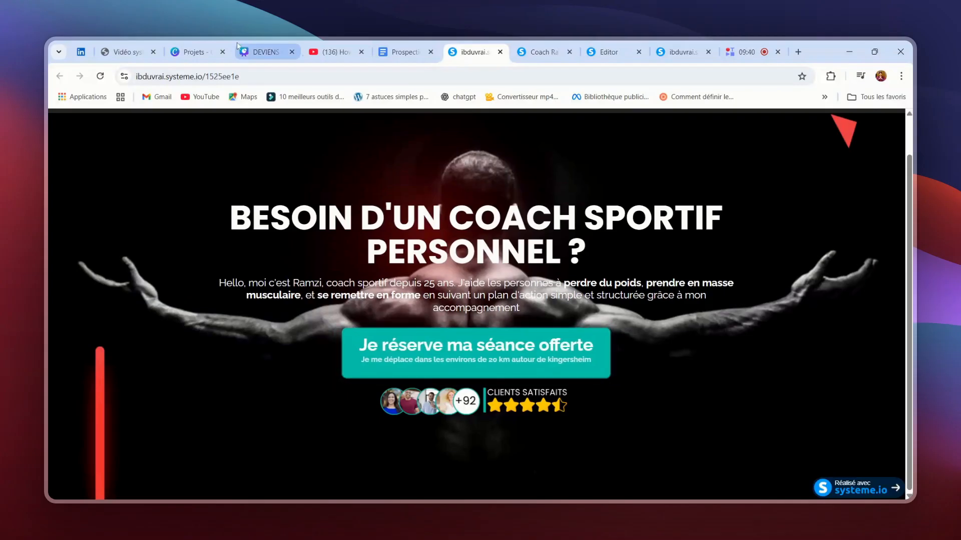
# - Switch to the DEVIENS PRO design in Canva, add a third page and give it a solid black background
pyautogui.click(203, 51)
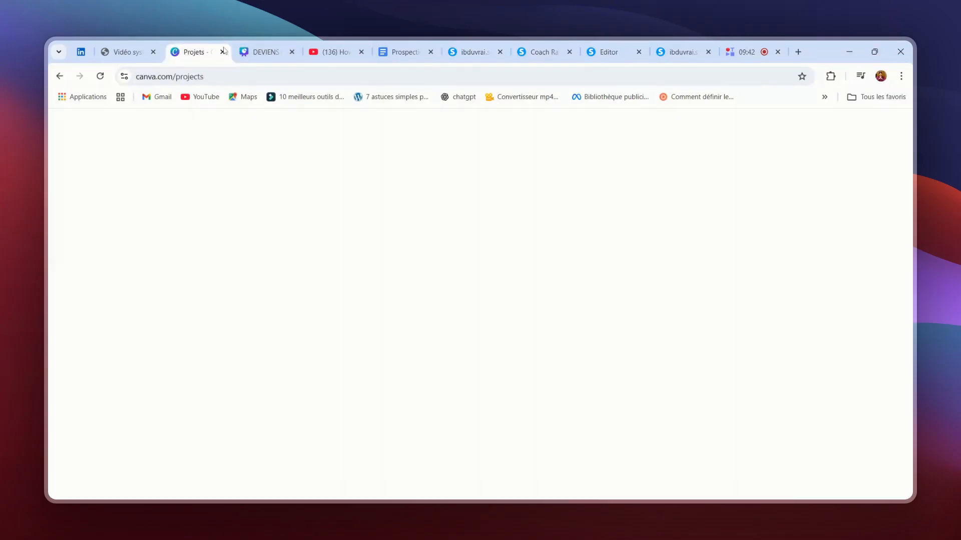
pyautogui.click(267, 53)
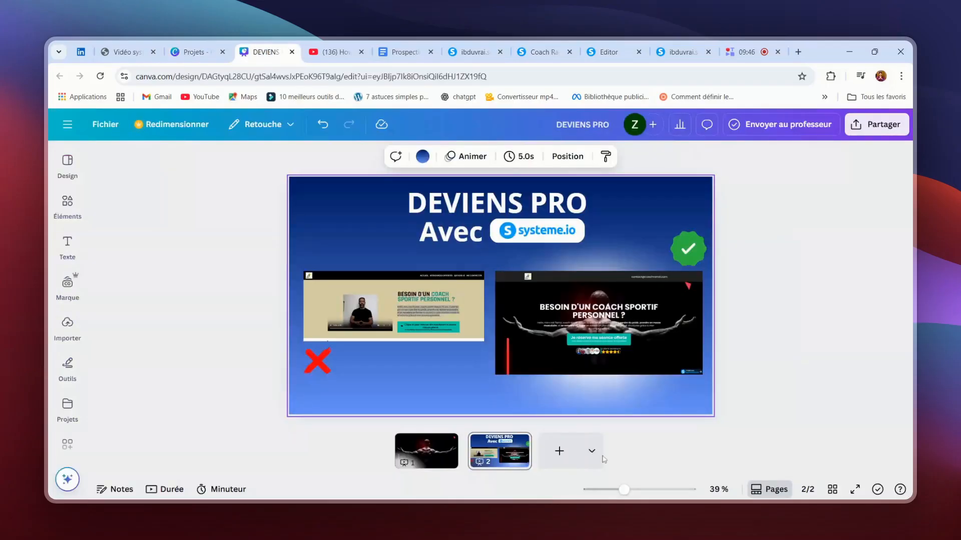
pyautogui.click(559, 451)
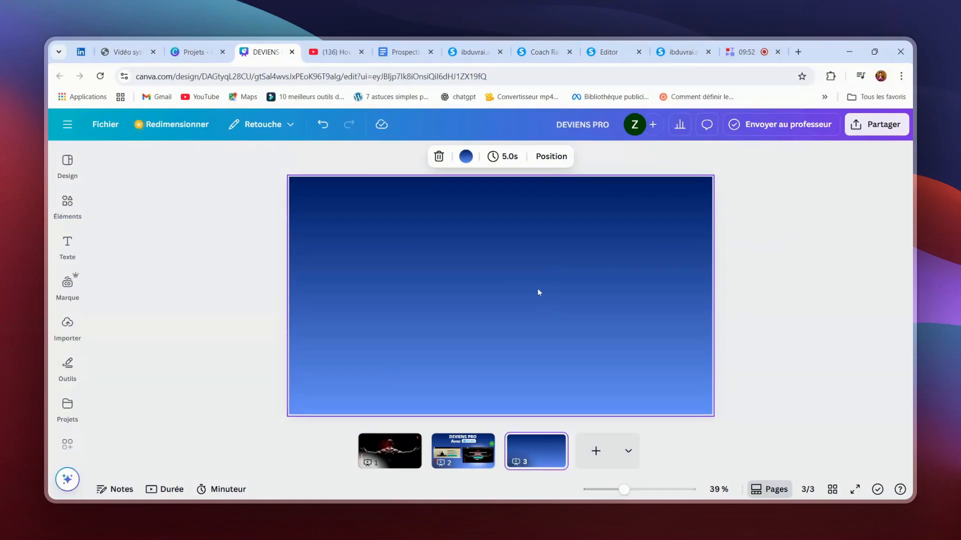
pyautogui.click(438, 157)
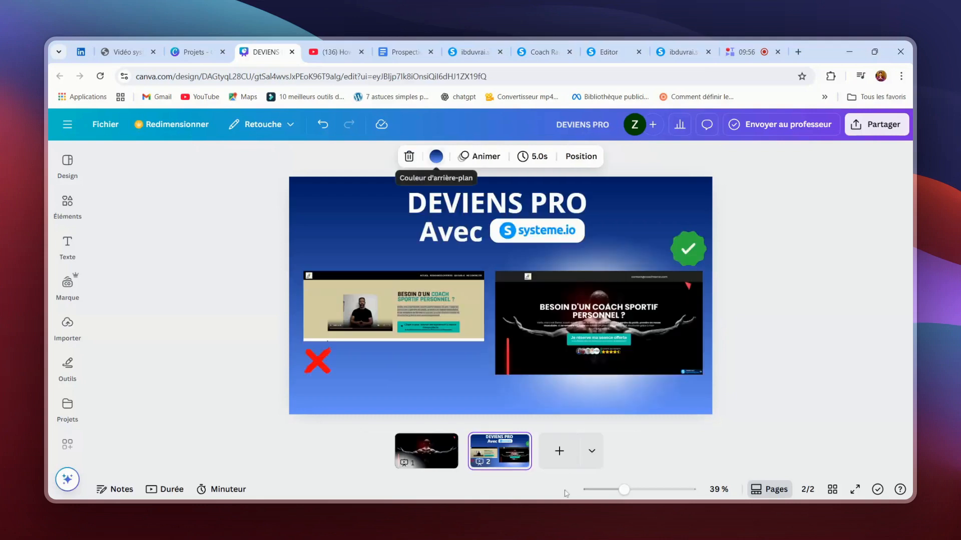
pyautogui.click(559, 451)
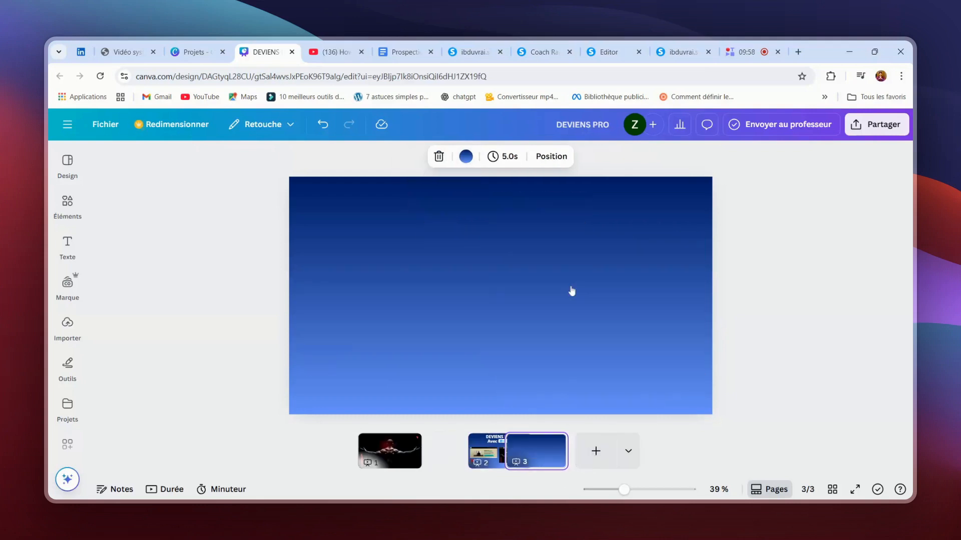
pyautogui.click(468, 157)
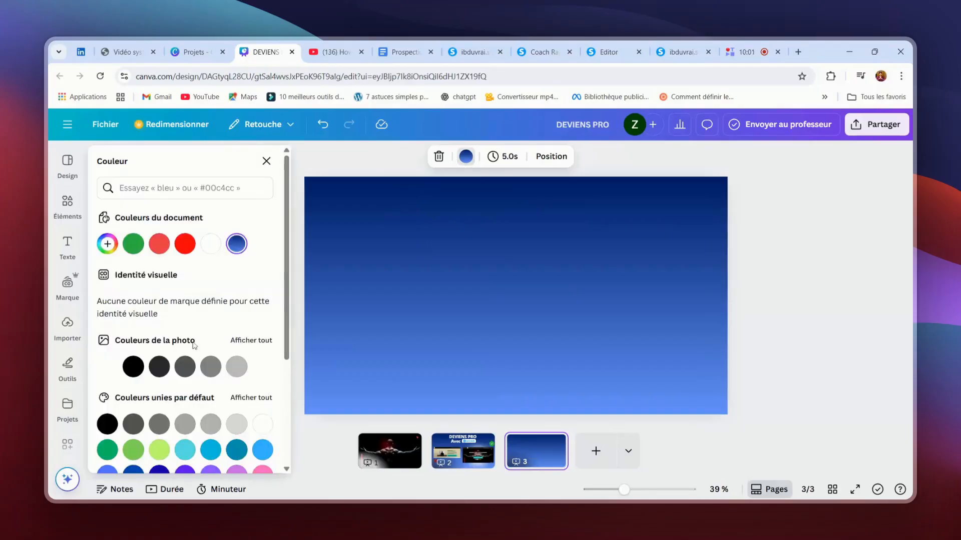
pyautogui.click(133, 370)
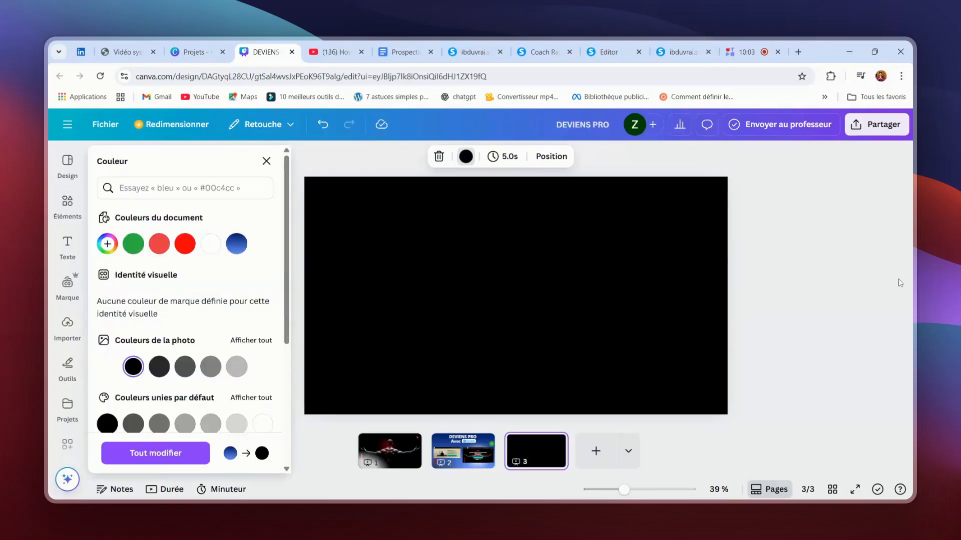
pyautogui.click(806, 285)
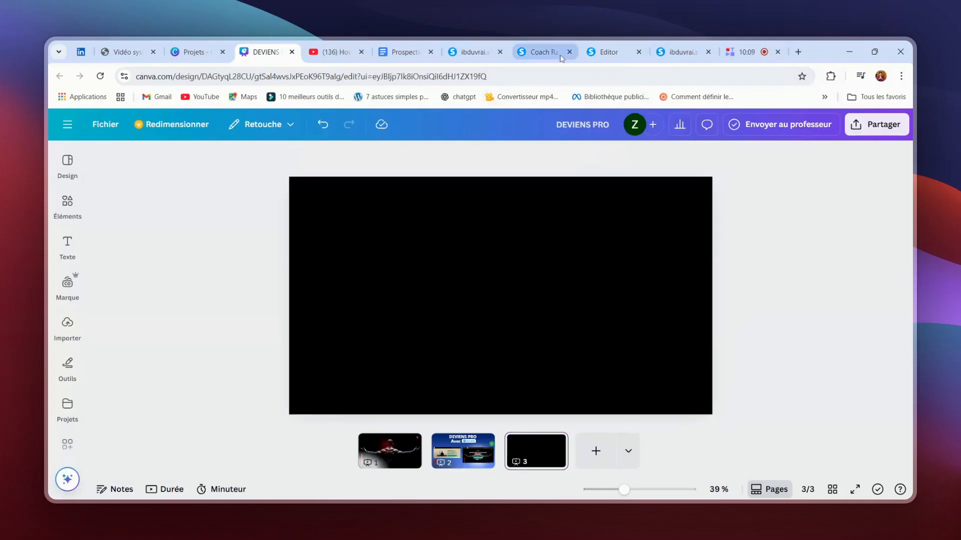
# - Check the header and hero background on the published coach page again, and return to the Canva design
pyautogui.click(453, 54)
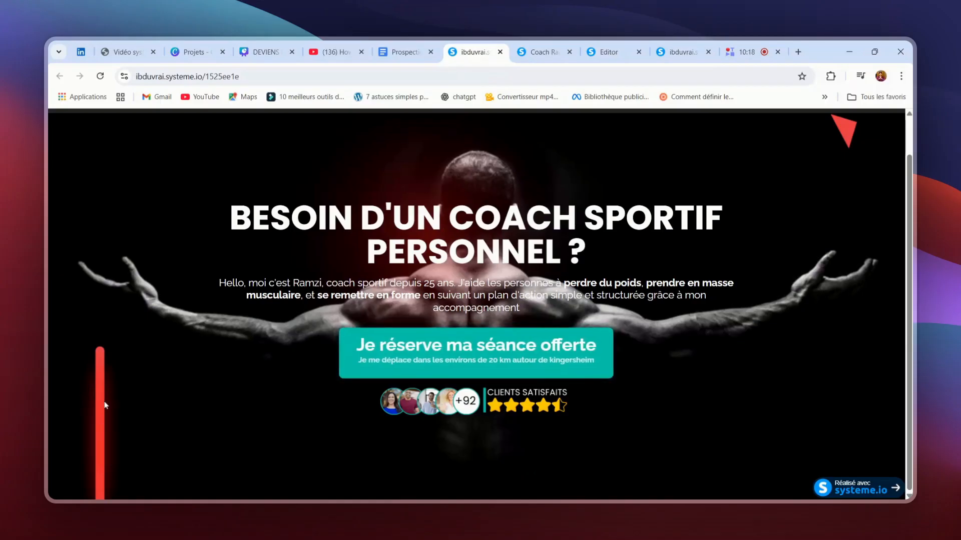
pyautogui.scroll(1, 833, 166)
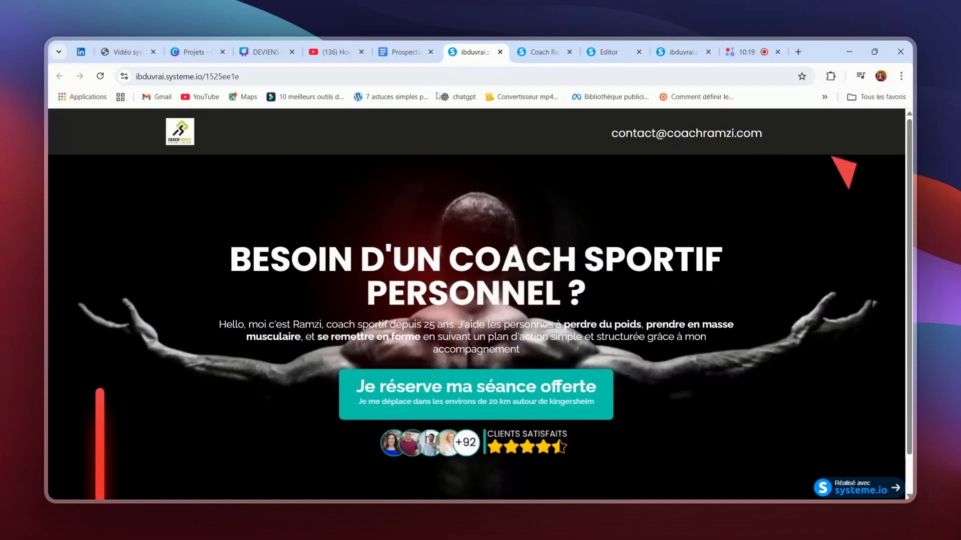
pyautogui.click(245, 50)
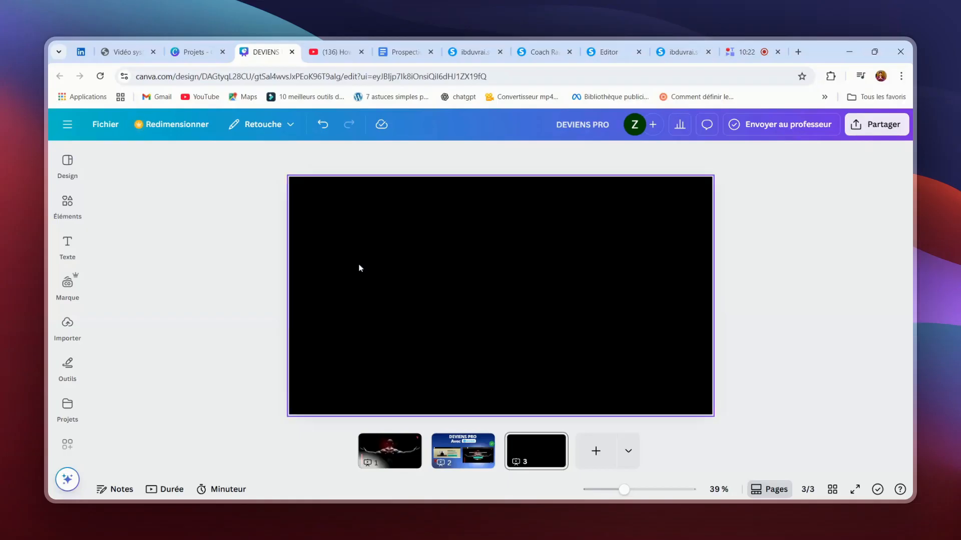
# - Browse the uploaded images in Canva for a background picture for the third page
pyautogui.click(358, 269)
pyautogui.click(67, 283)
pyautogui.click(66, 325)
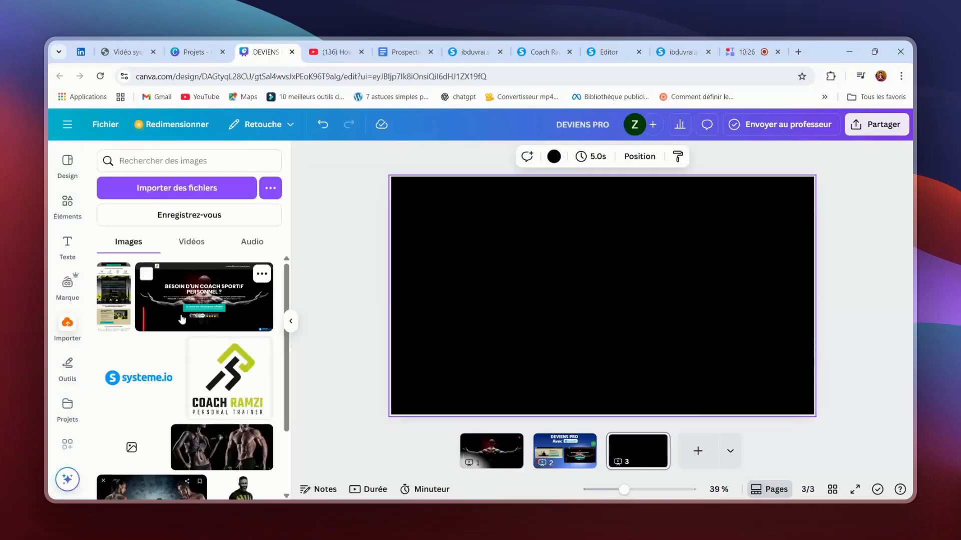
pyautogui.scroll(1, 211, 359)
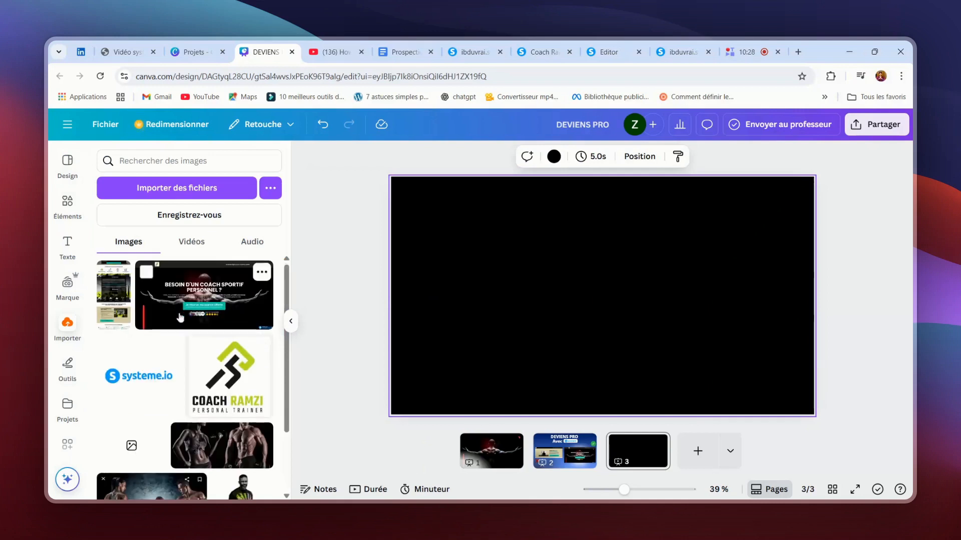
pyautogui.scroll(-2, 182, 317)
pyautogui.scroll(2, 190, 355)
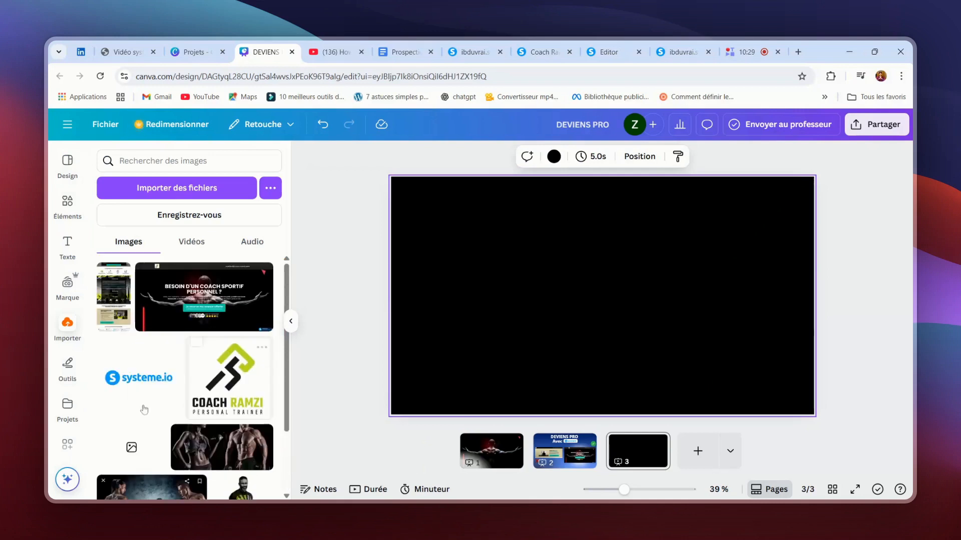
pyautogui.scroll(-2, 150, 357)
pyautogui.click(131, 361)
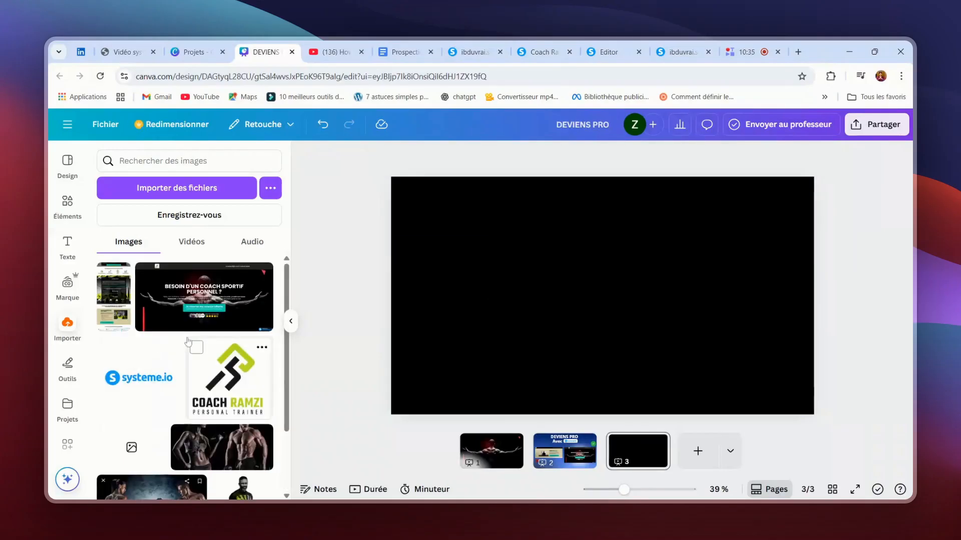
pyautogui.scroll(-2, 190, 345)
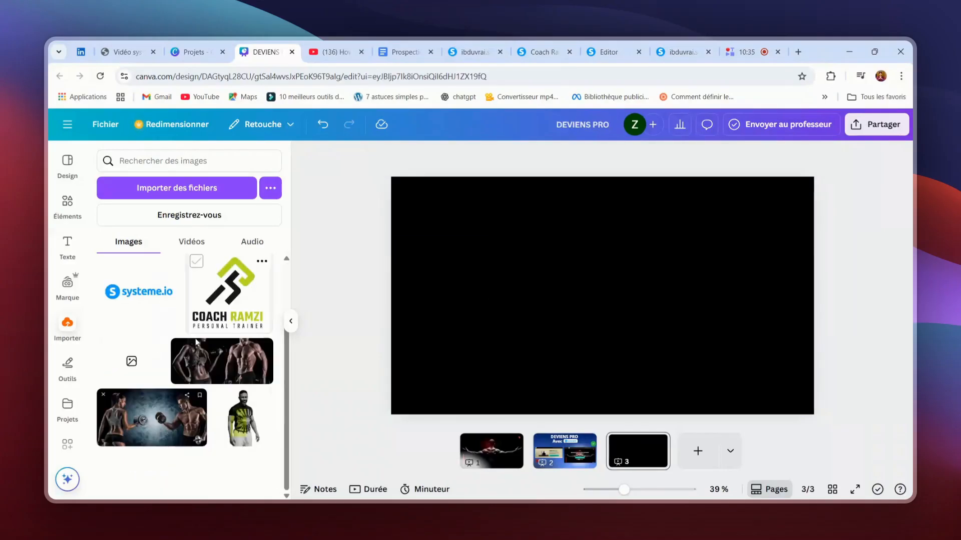
pyautogui.scroll(2, 202, 321)
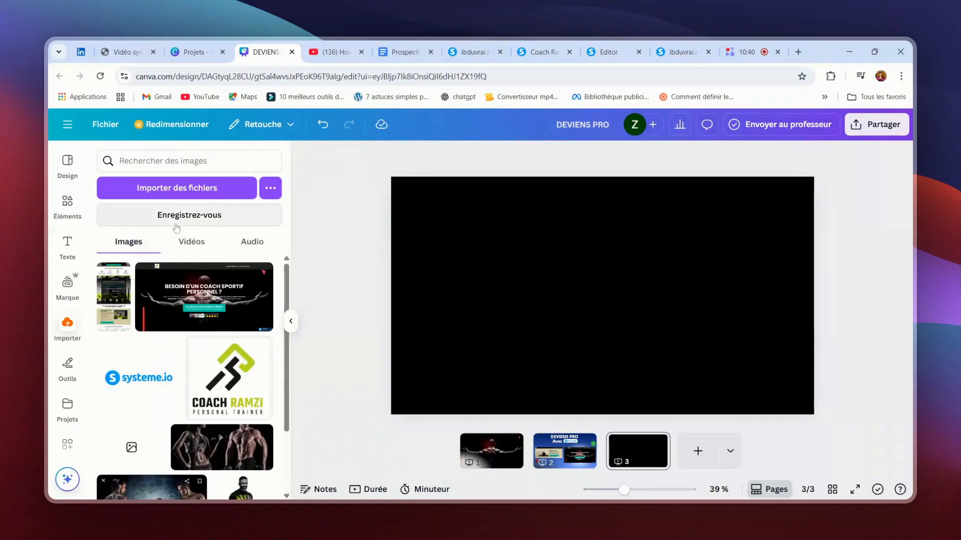
pyautogui.click(136, 386)
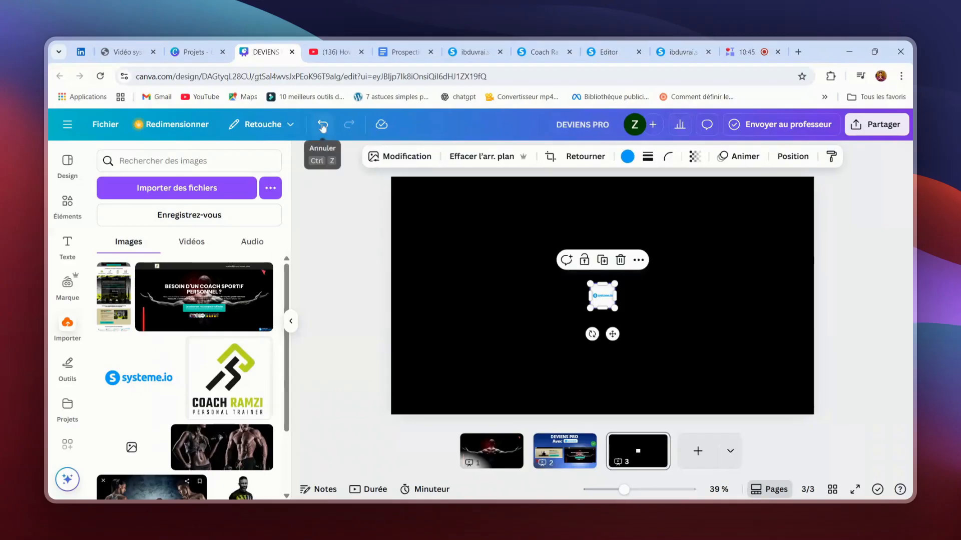
pyautogui.click(323, 126)
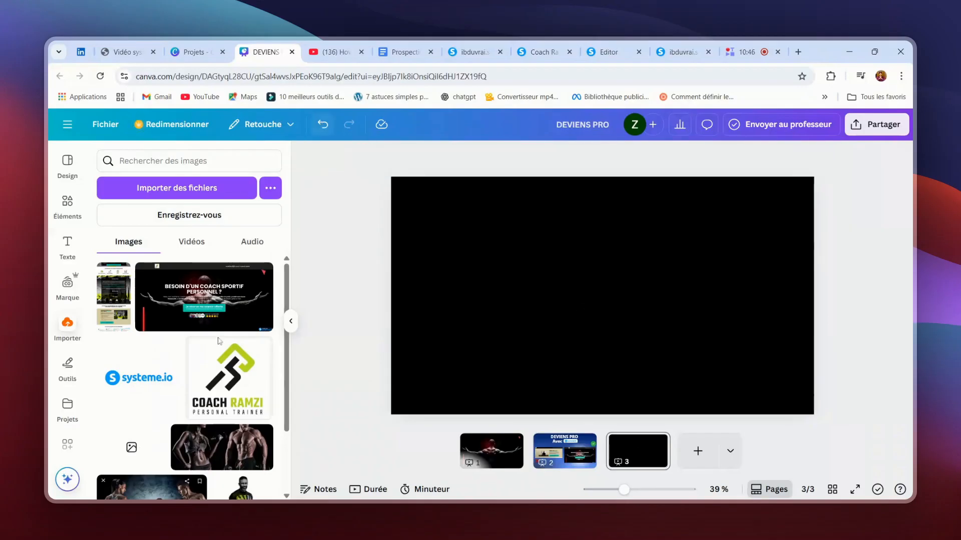
pyautogui.click(124, 453)
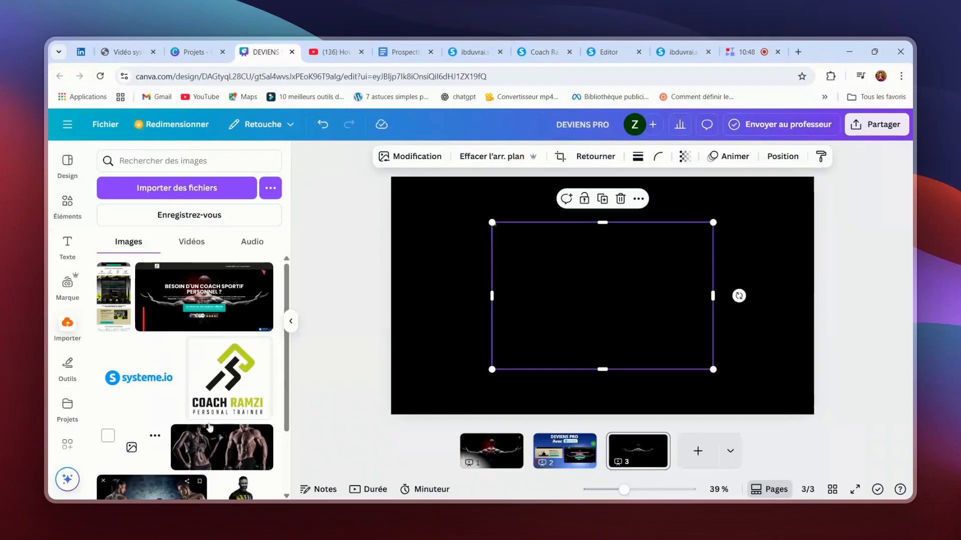
pyautogui.press('Delete')
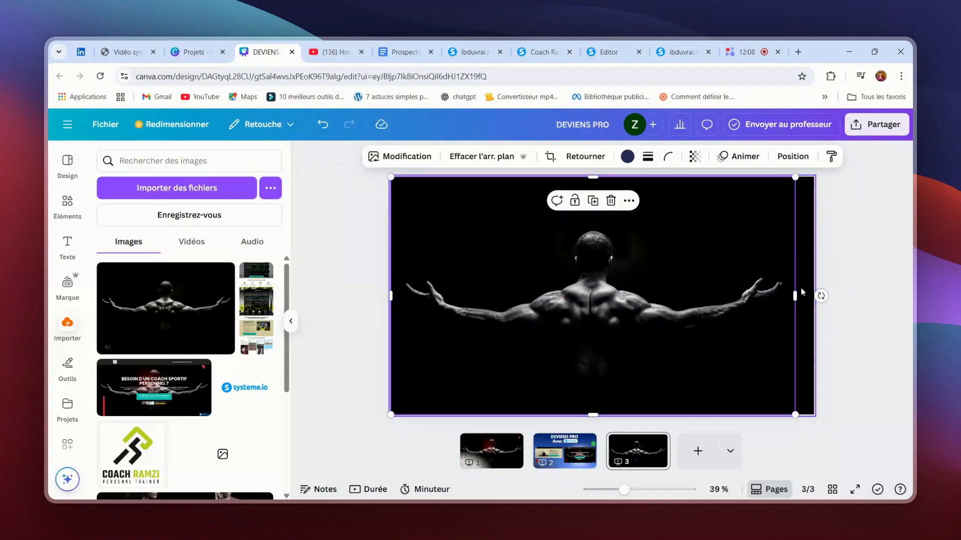
# - Stretch the black-and-white picture of the muscular man's back so that it fills the full width of the third page
pyautogui.moveTo(795, 296); pyautogui.dragTo(814, 290)
pyautogui.click(869, 246)
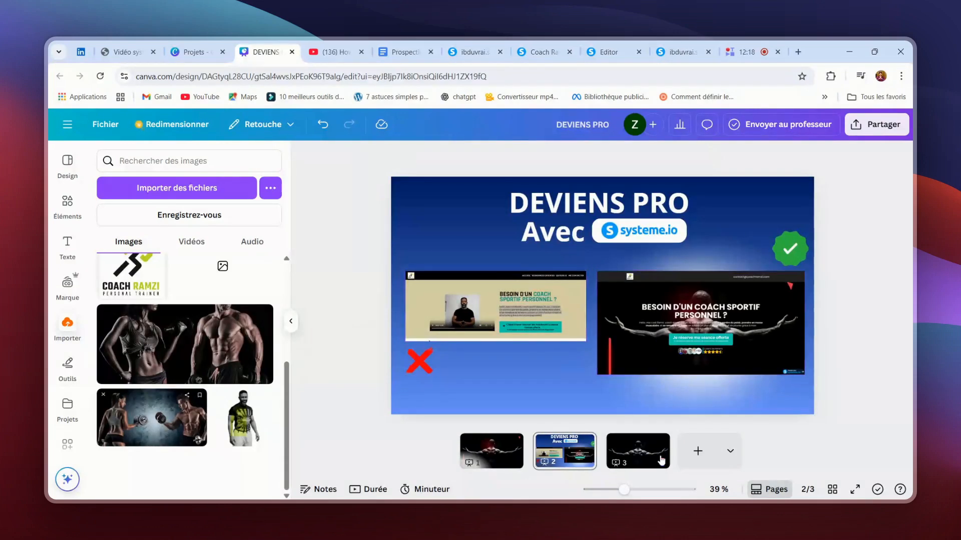
pyautogui.click(638, 452)
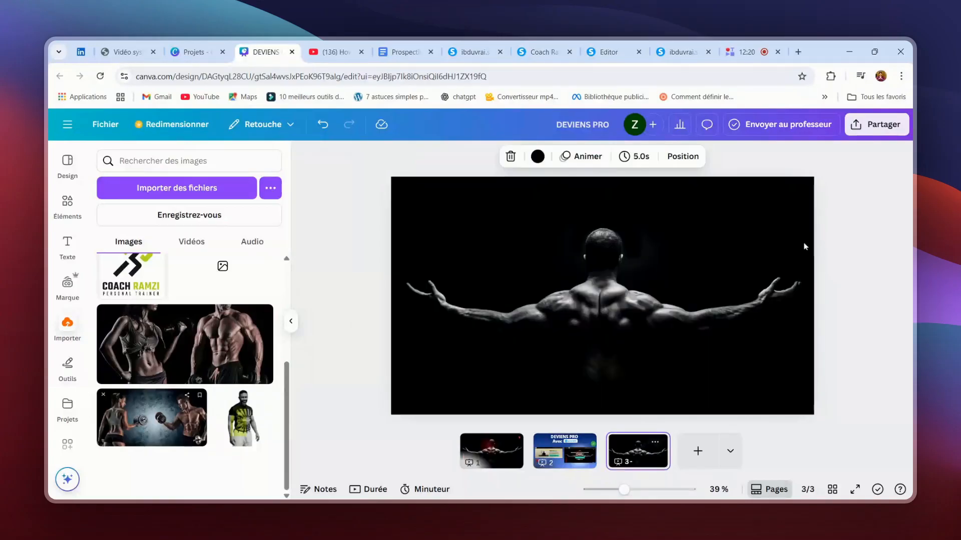
# - Copy the red glow behind the man's head from page 1 onto the picture on page 3
pyautogui.click(857, 238)
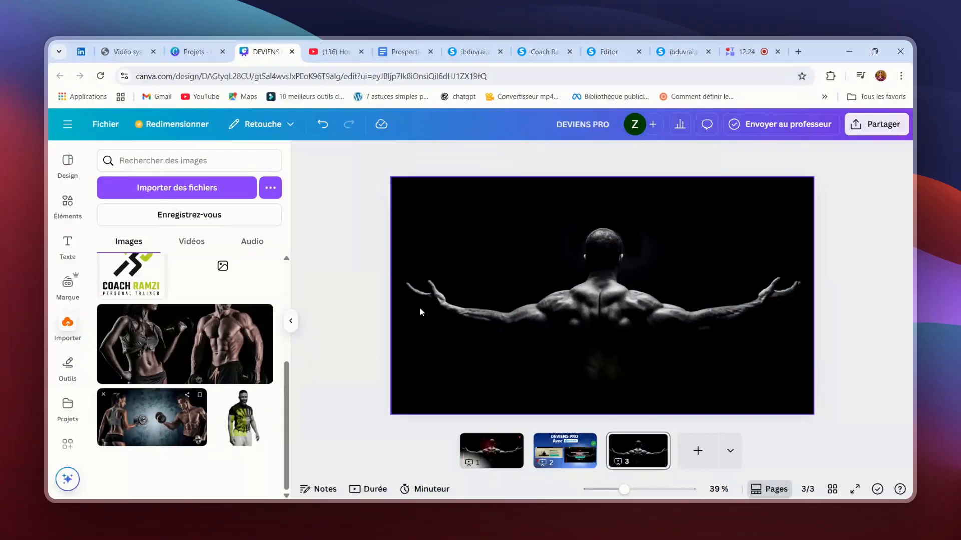
pyautogui.click(493, 458)
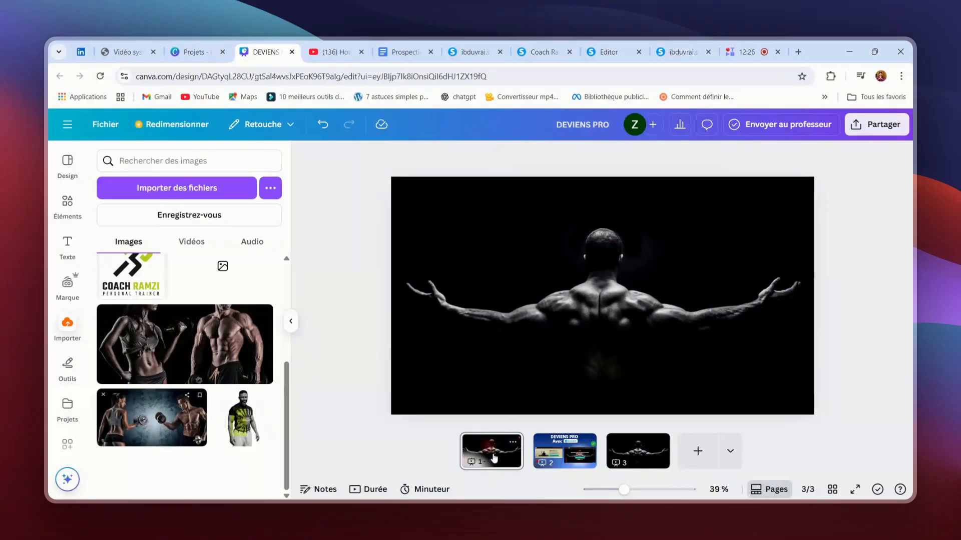
pyautogui.click(577, 265)
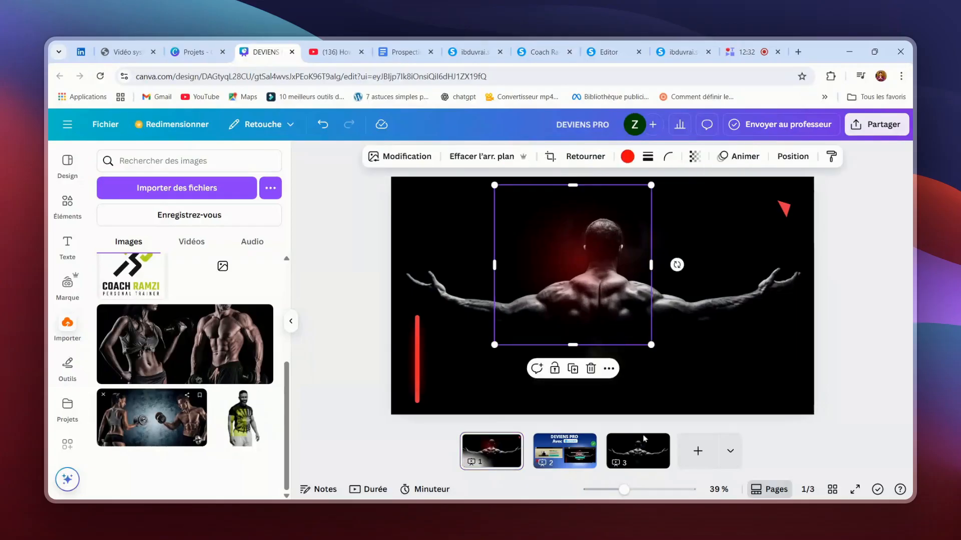
pyautogui.click(632, 458)
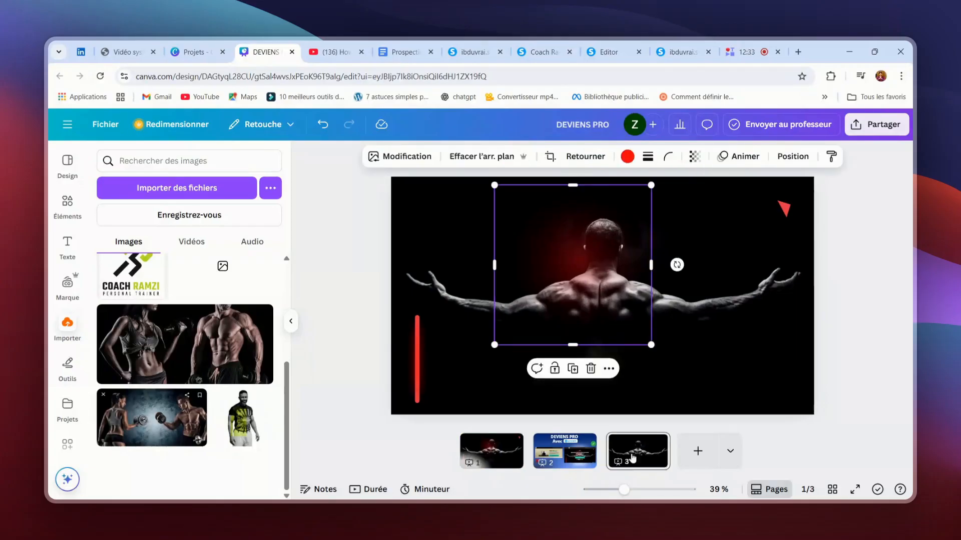
pyautogui.click(600, 272)
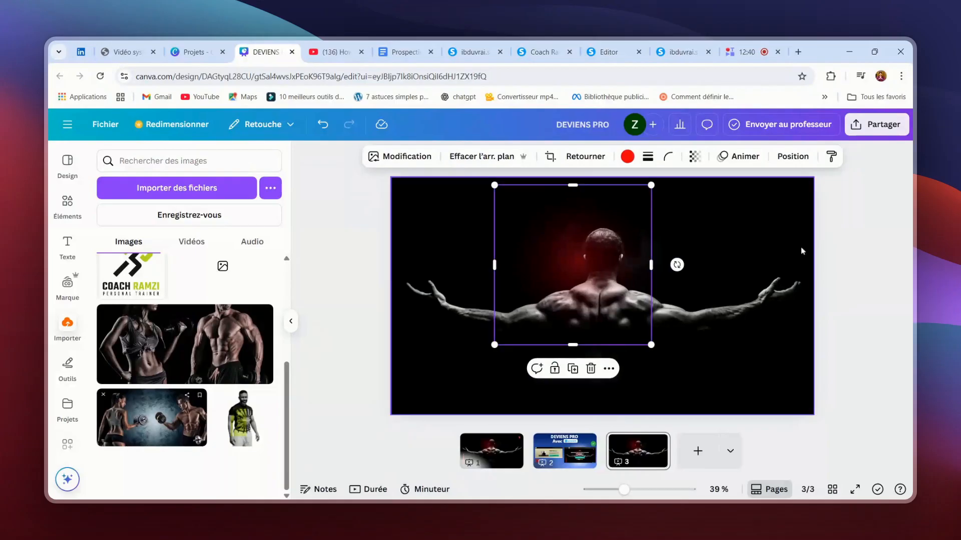
pyautogui.click(851, 249)
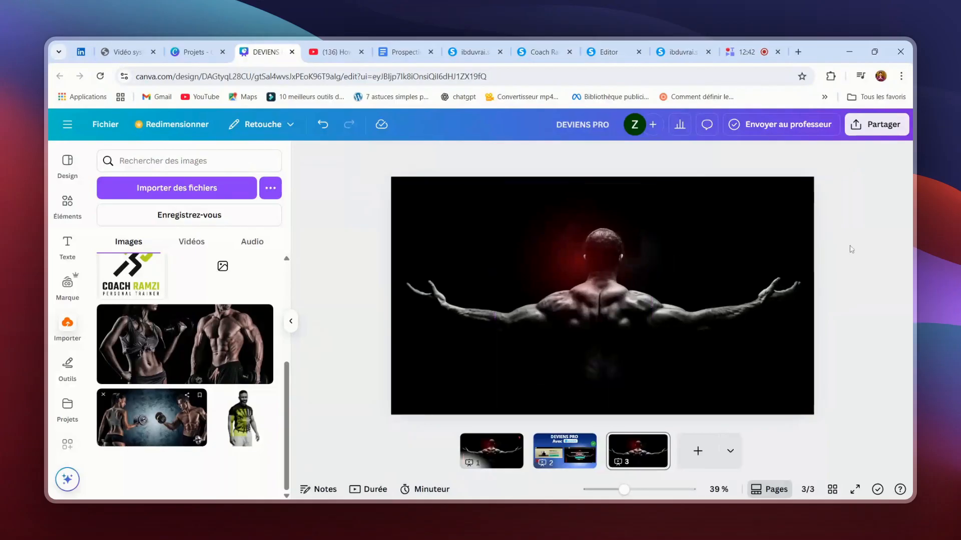
# - Copy the small red triangle from the upper corner of page 1 onto page 3
pyautogui.click(490, 446)
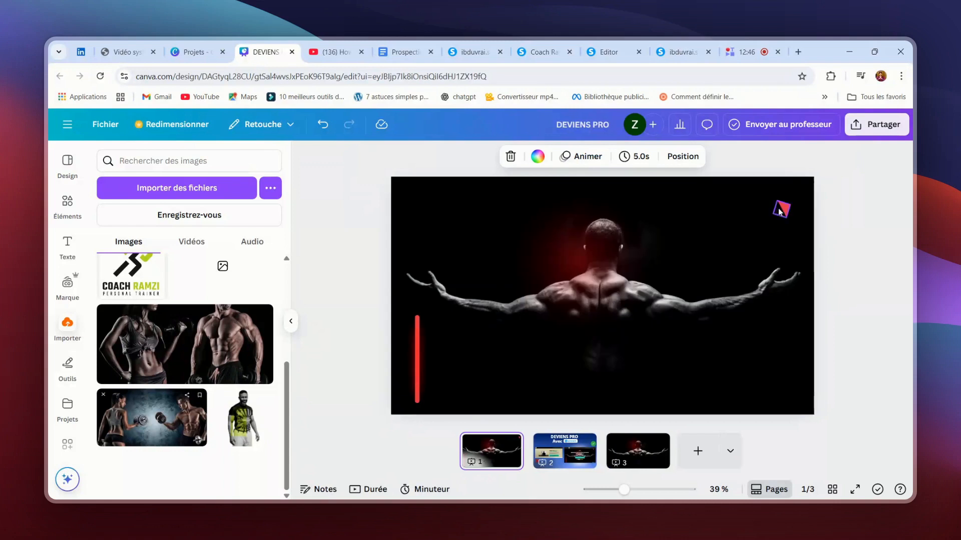
pyautogui.click(782, 211)
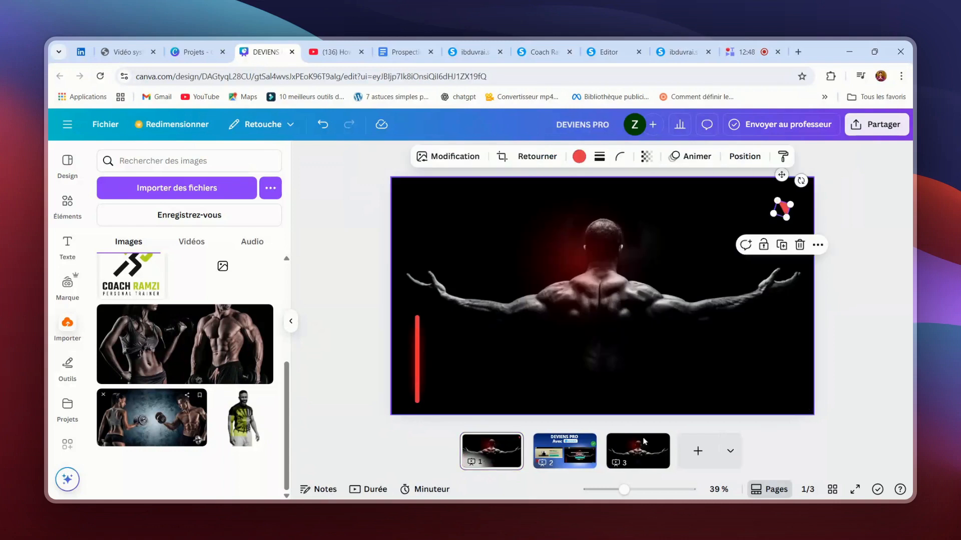
pyautogui.click(638, 451)
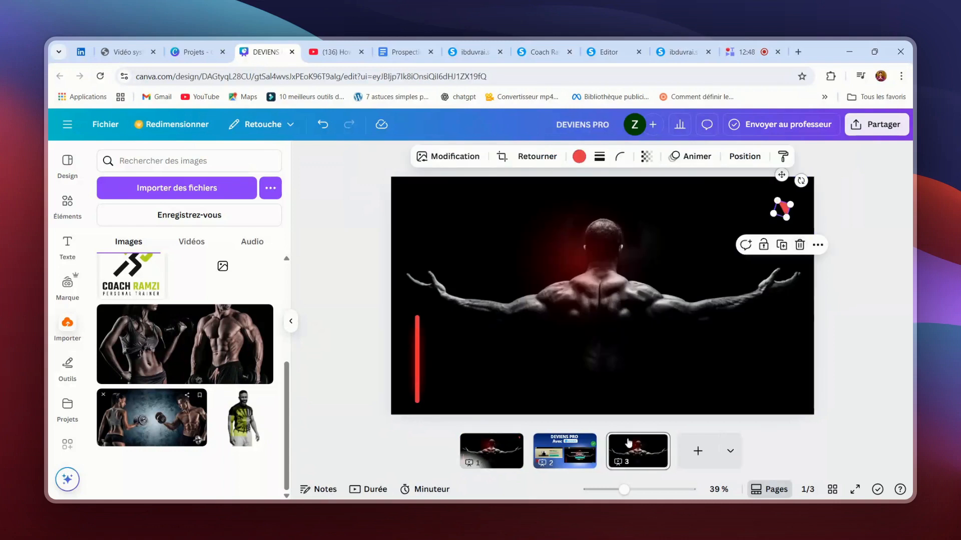
pyautogui.click(726, 238)
pyautogui.hotkey('ctrl', 'v')
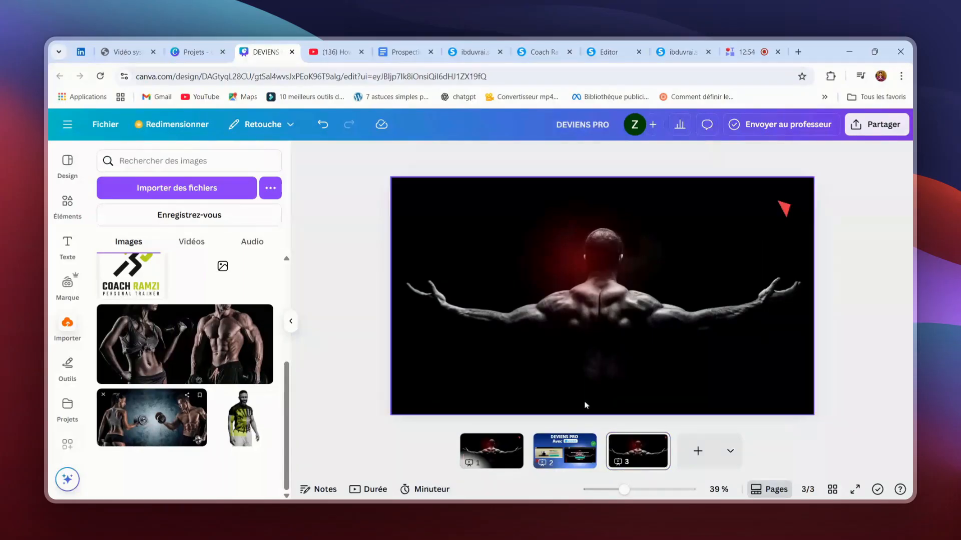
# - Copy the glowing red vertical bar from the lower corner of page 1 onto page 3
pyautogui.click(488, 453)
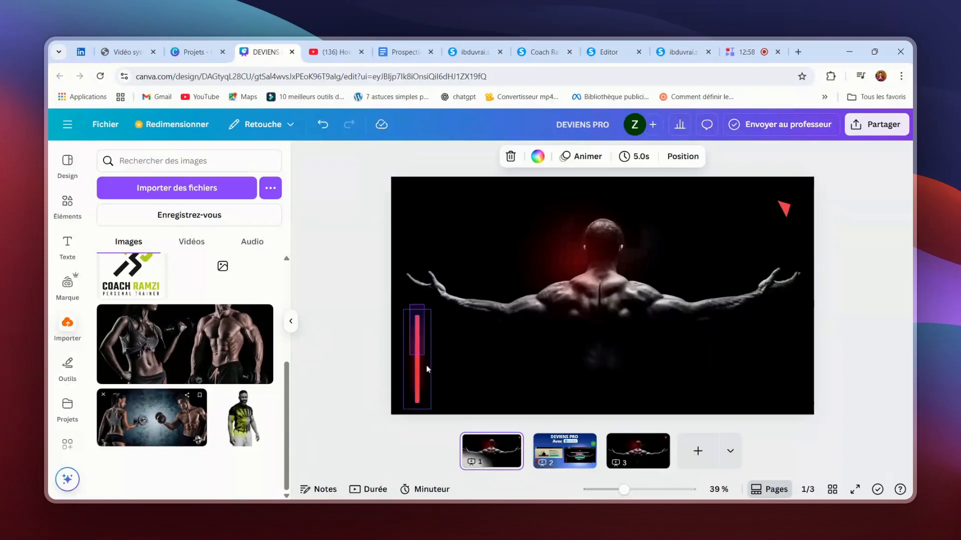
pyautogui.click(428, 381)
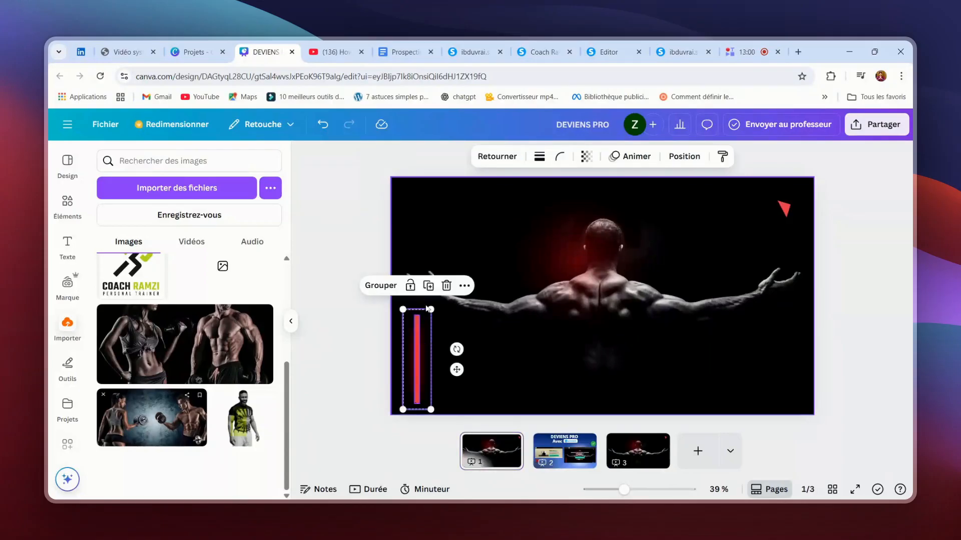
pyautogui.click(636, 448)
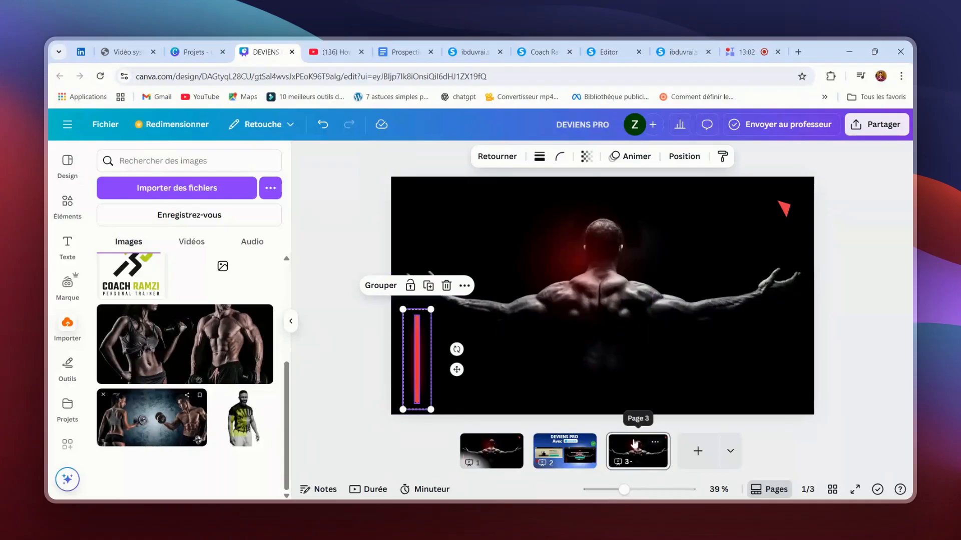
pyautogui.click(686, 317)
pyautogui.hotkey('ctrl', 'v')
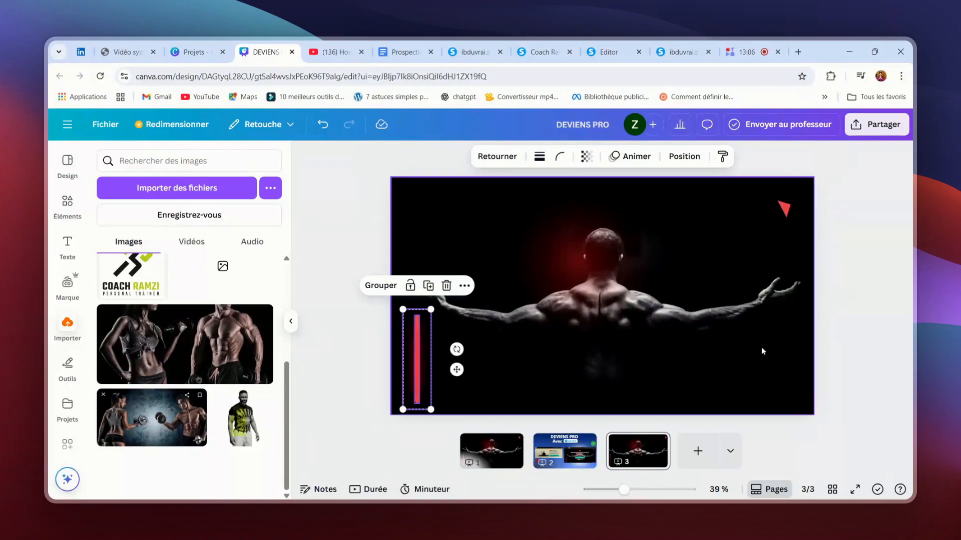
pyautogui.click(761, 350)
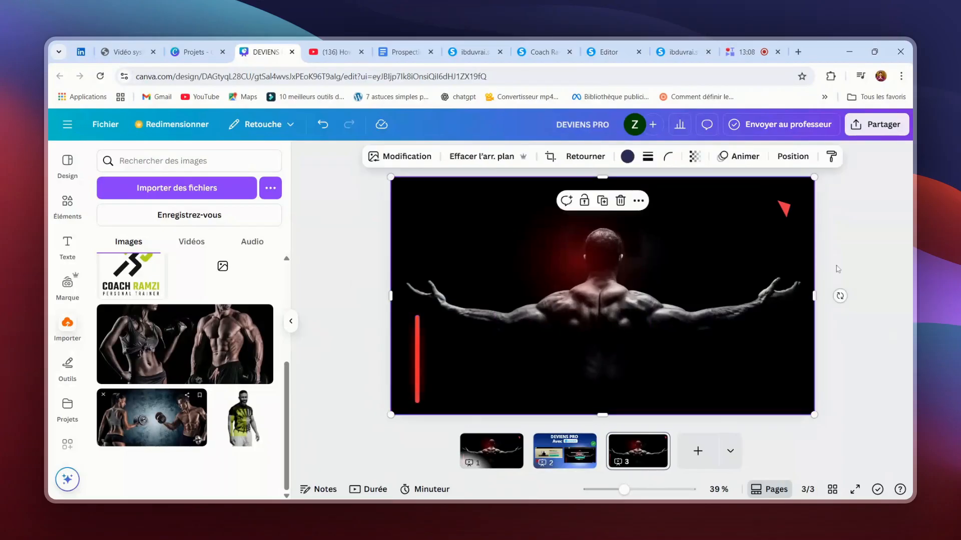
pyautogui.click(871, 228)
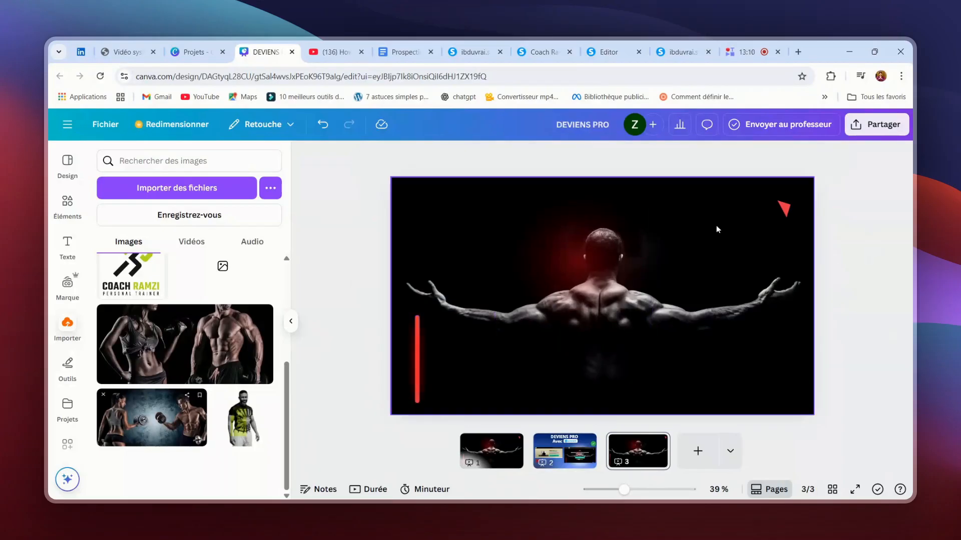
# - Download only the current page, page 3, as a PNG at 1920 × 1080 px
pyautogui.click(878, 127)
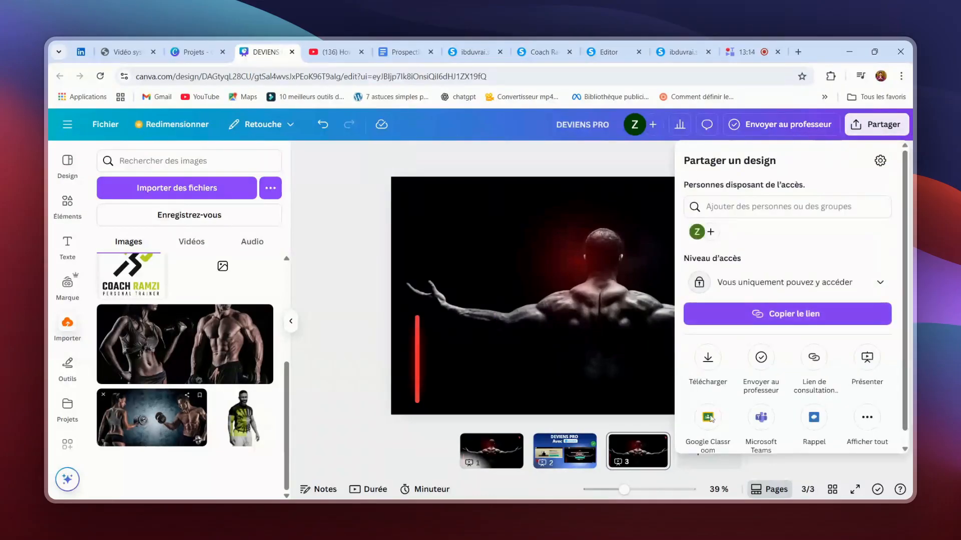
pyautogui.scroll(-1, 709, 367)
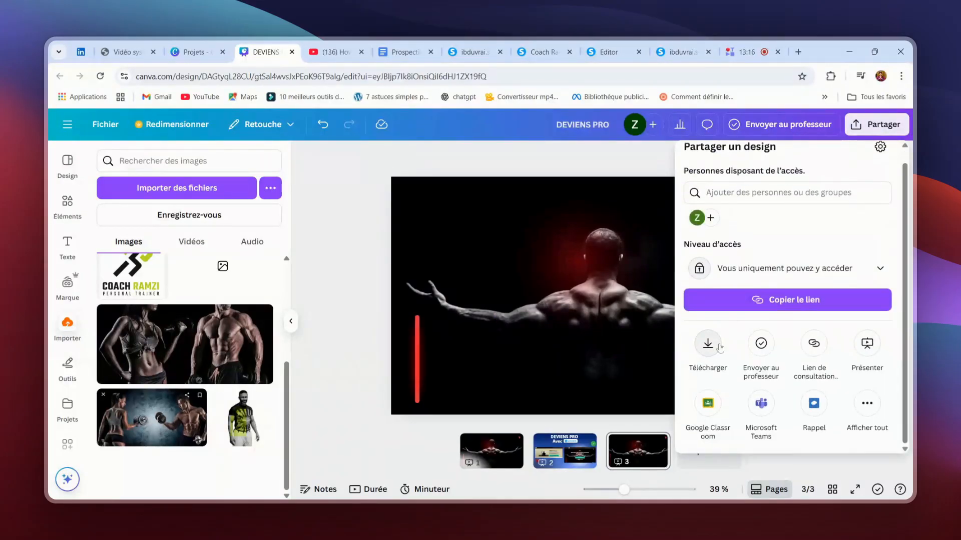
pyautogui.click(707, 345)
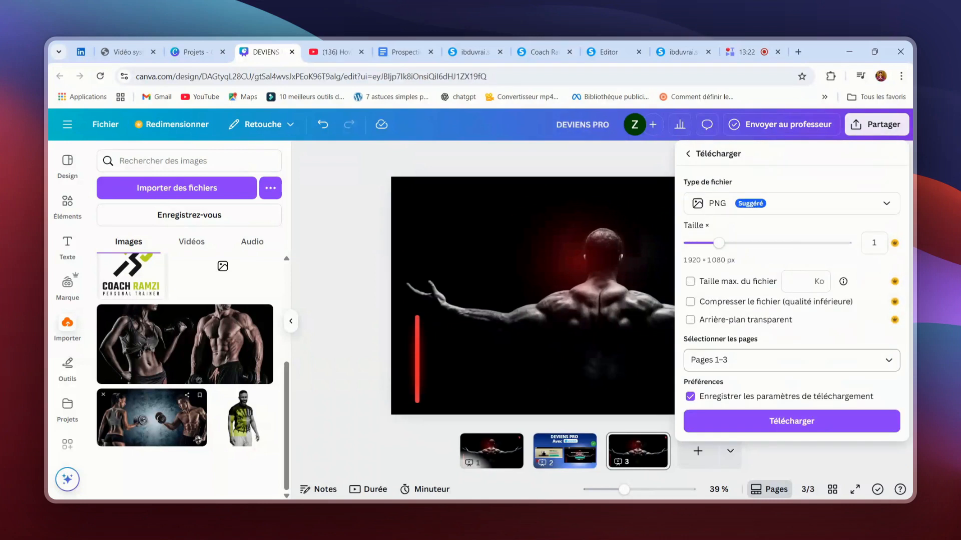
pyautogui.click(740, 370)
pyautogui.click(699, 212)
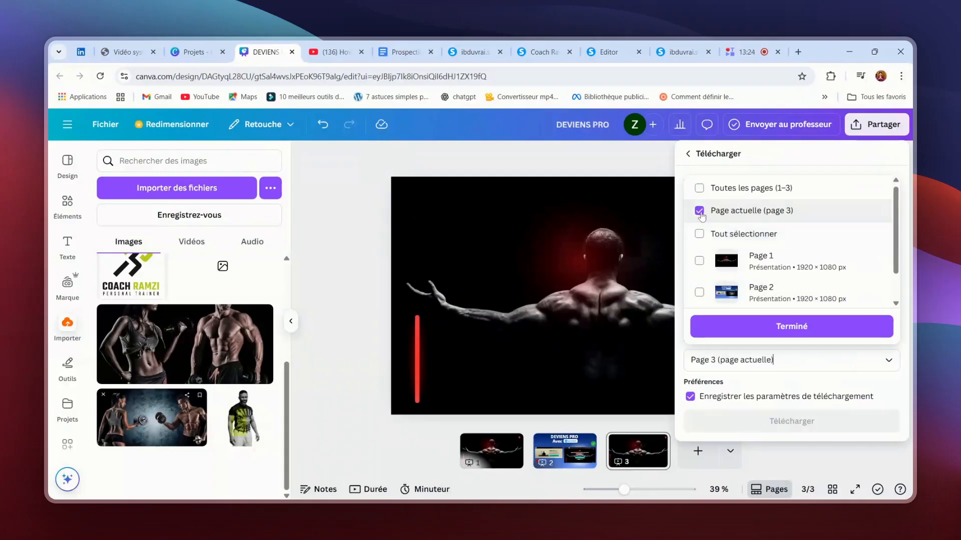
pyautogui.click(803, 327)
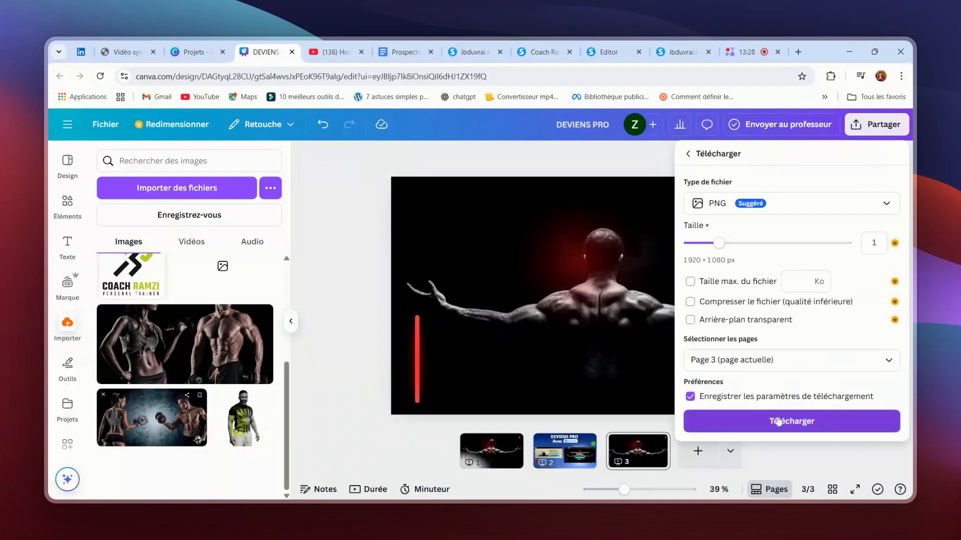
pyautogui.click(778, 422)
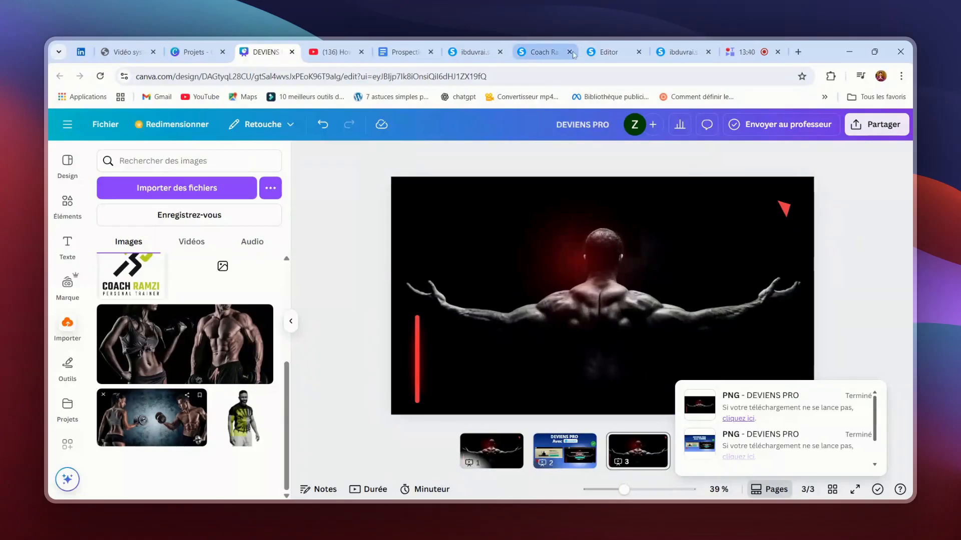
# - Switch to the systeme.io page editor and add a new section directly below the header
pyautogui.click(603, 54)
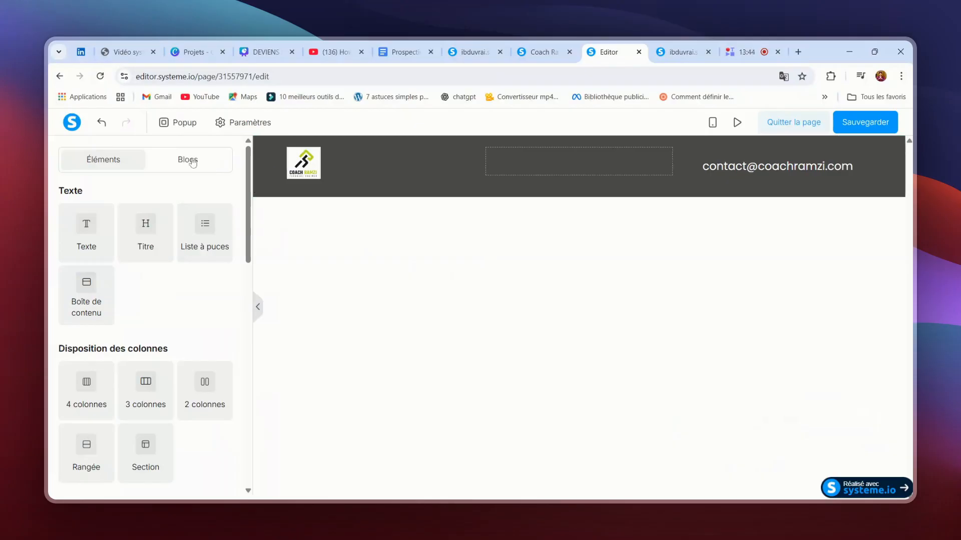
pyautogui.scroll(-2, 212, 387)
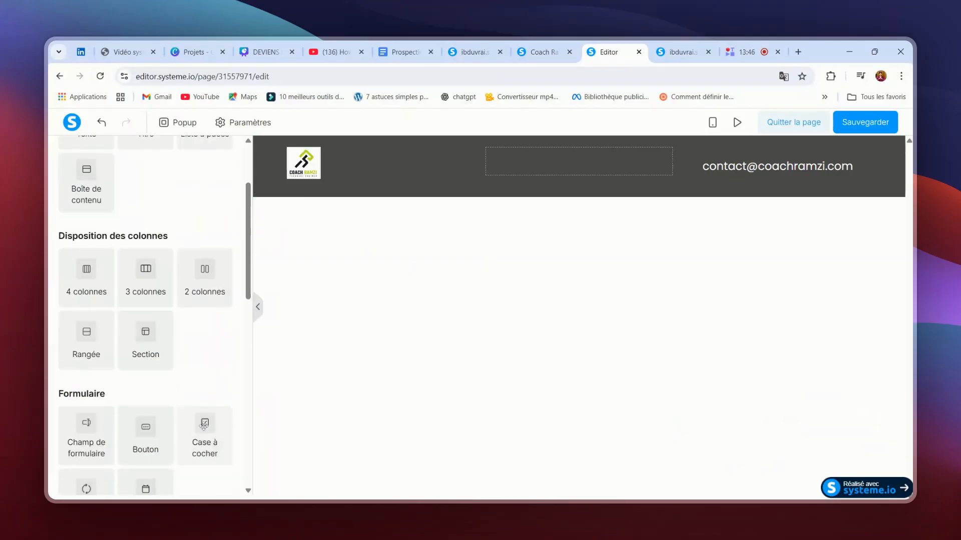
pyautogui.scroll(-2, 208, 319)
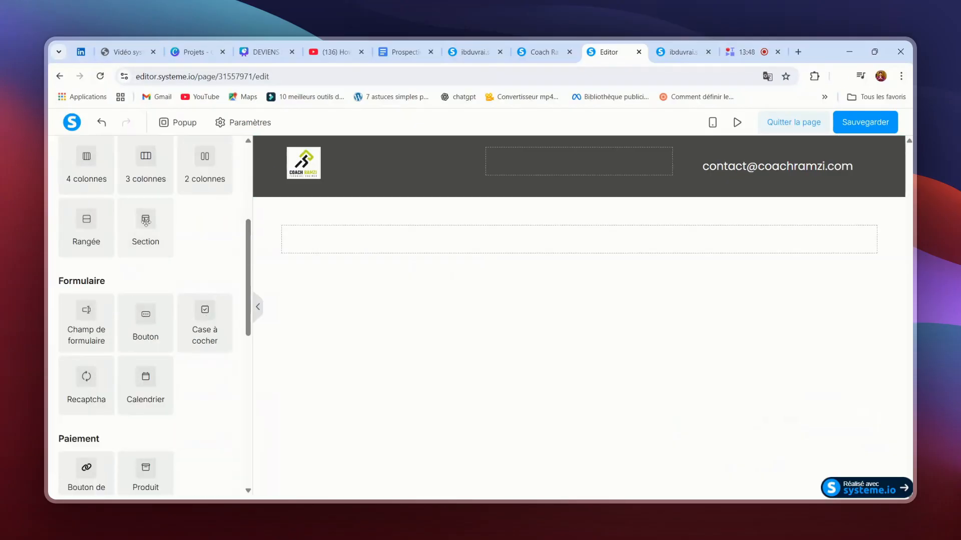
pyautogui.moveTo(151, 222); pyautogui.dragTo(345, 210)
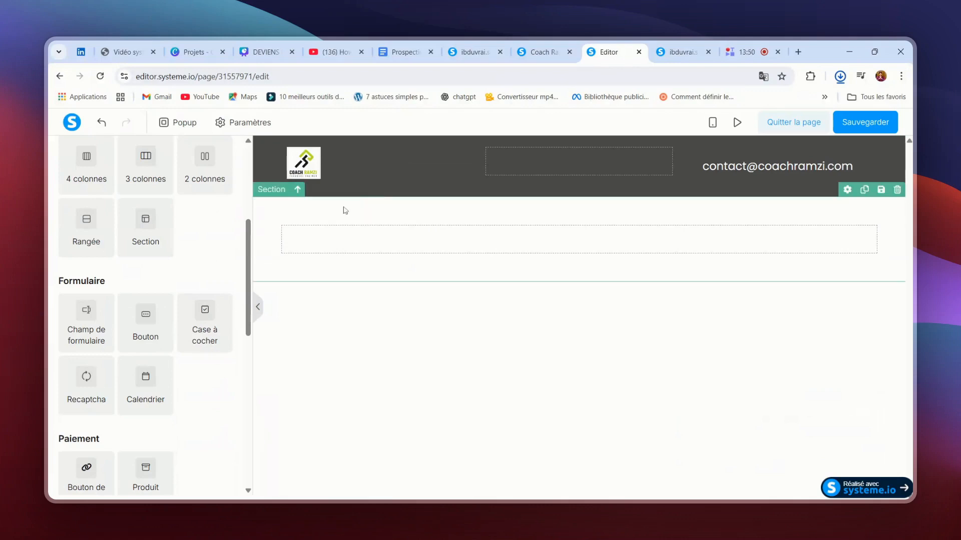
# - Set the content width of the new section below the header to Large
pyautogui.click(345, 210)
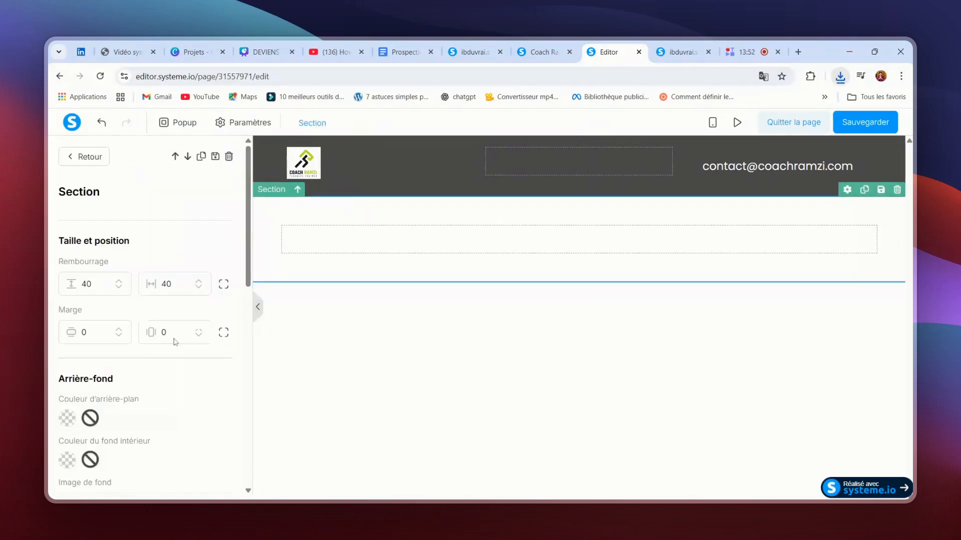
pyautogui.scroll(-3, 122, 374)
pyautogui.scroll(1, 122, 374)
pyautogui.scroll(-3, 122, 374)
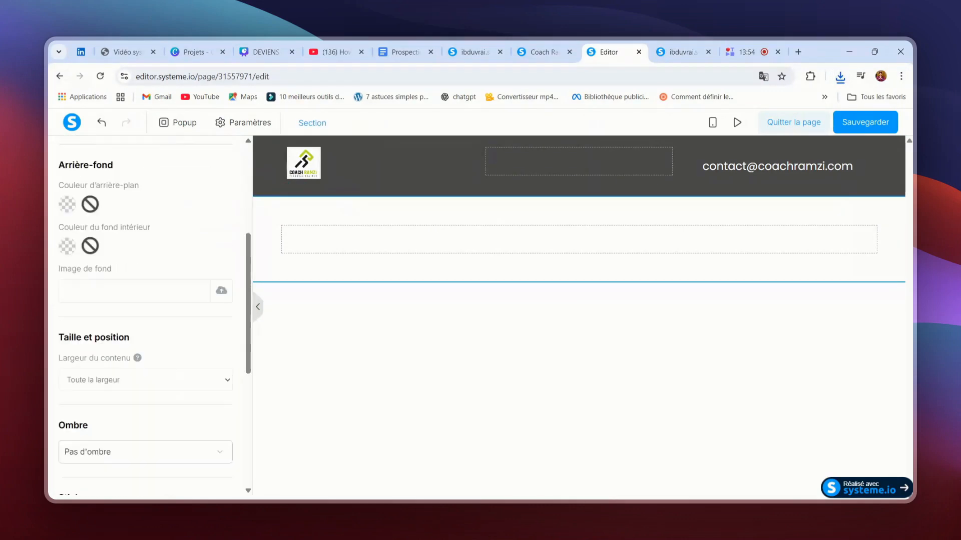
pyautogui.click(105, 401)
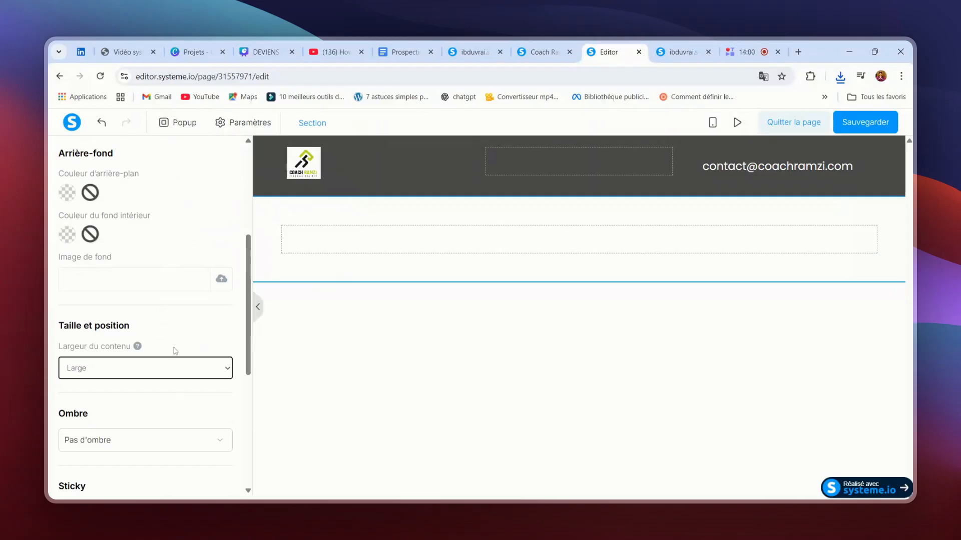
# - Upload DEVIENSPRO1.png and insert it as the new section's background image
pyautogui.click(221, 278)
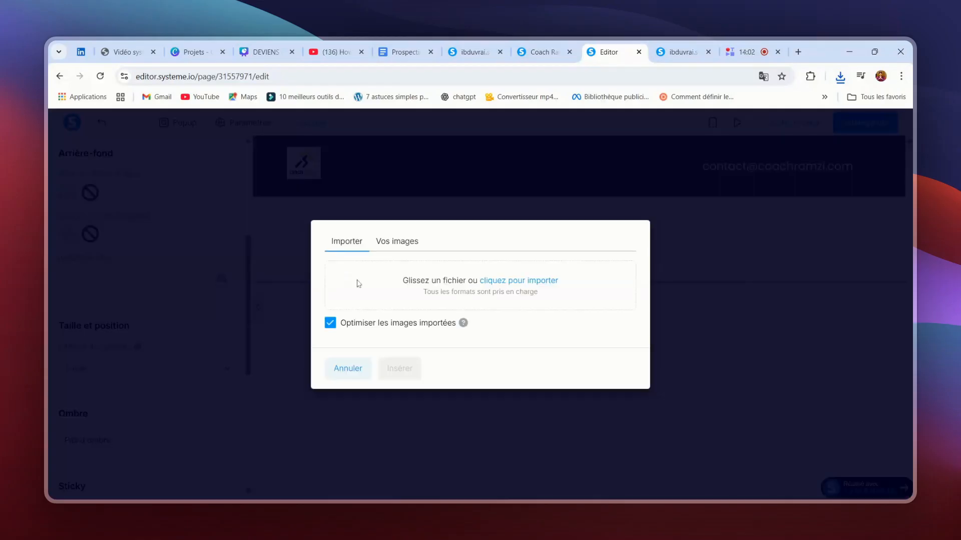
pyautogui.click(395, 248)
pyautogui.click(501, 284)
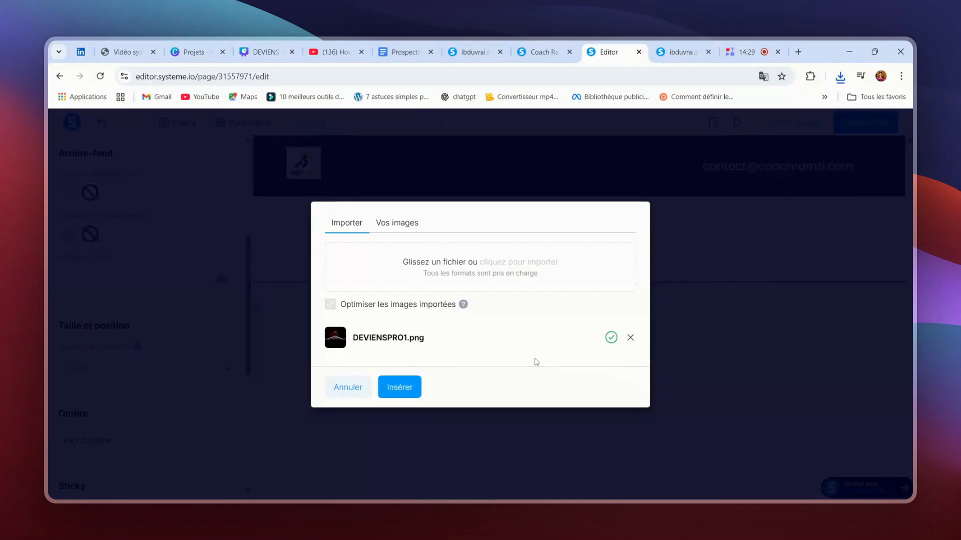
pyautogui.click(399, 387)
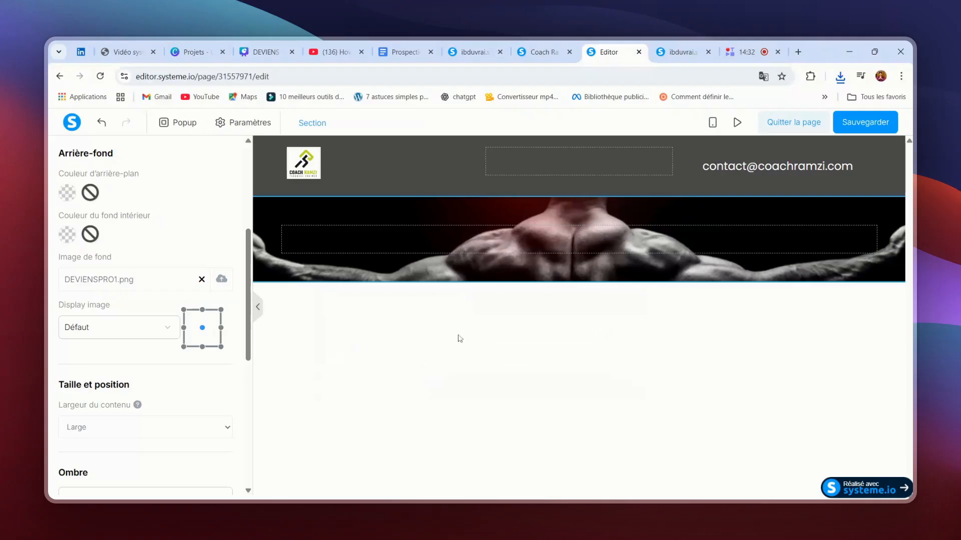
# - Set the section's background image display to "Remplir à 100% en largeur et longueur"
pyautogui.click(113, 327)
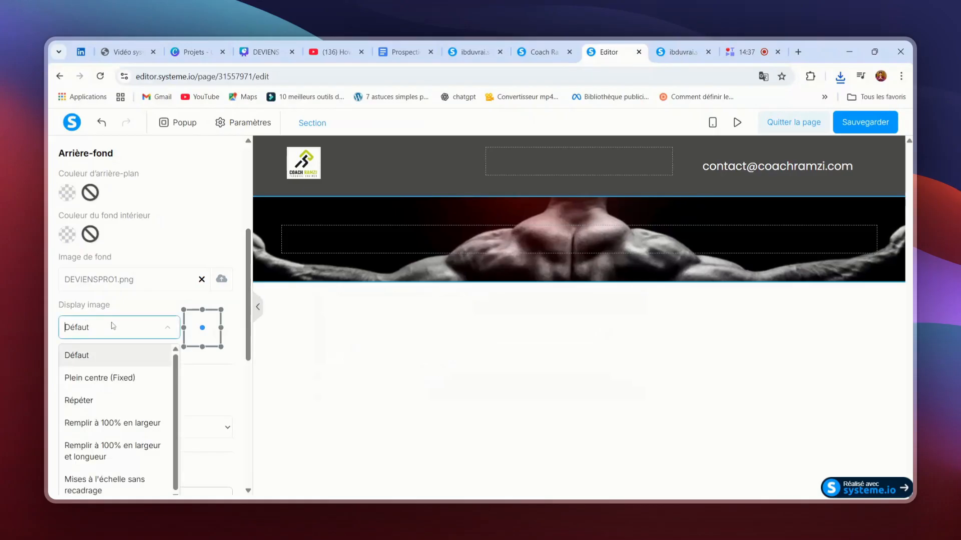
pyautogui.click(123, 452)
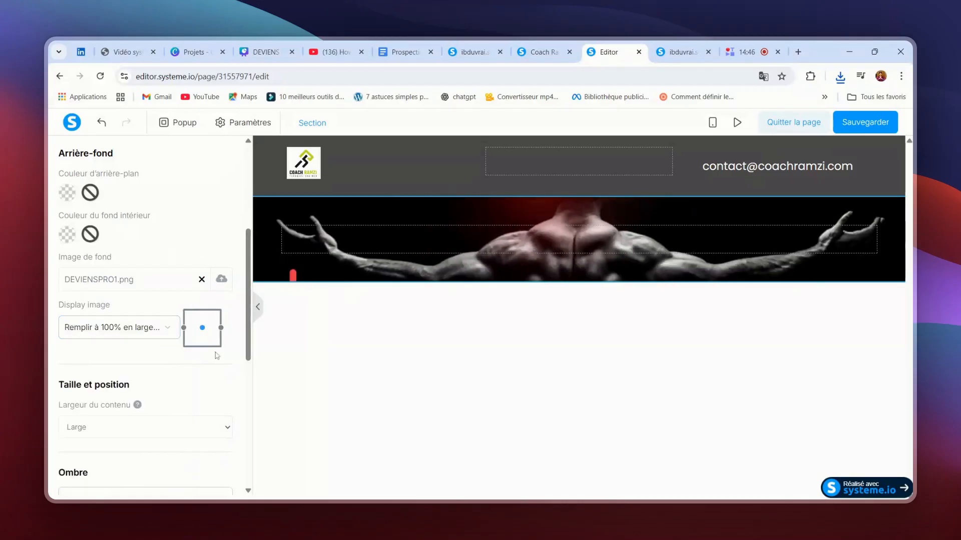
pyautogui.scroll(-2, 205, 358)
pyautogui.scroll(5, 193, 358)
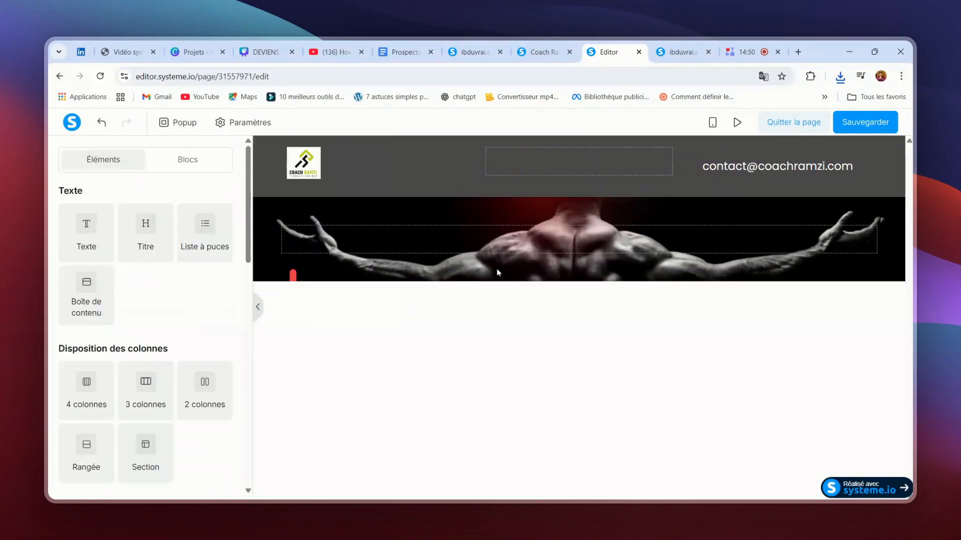
# - Copy the headline "BESOIN D'UN COACH SPORTIF PERSONNEL ?" from the published reference page
pyautogui.click(468, 54)
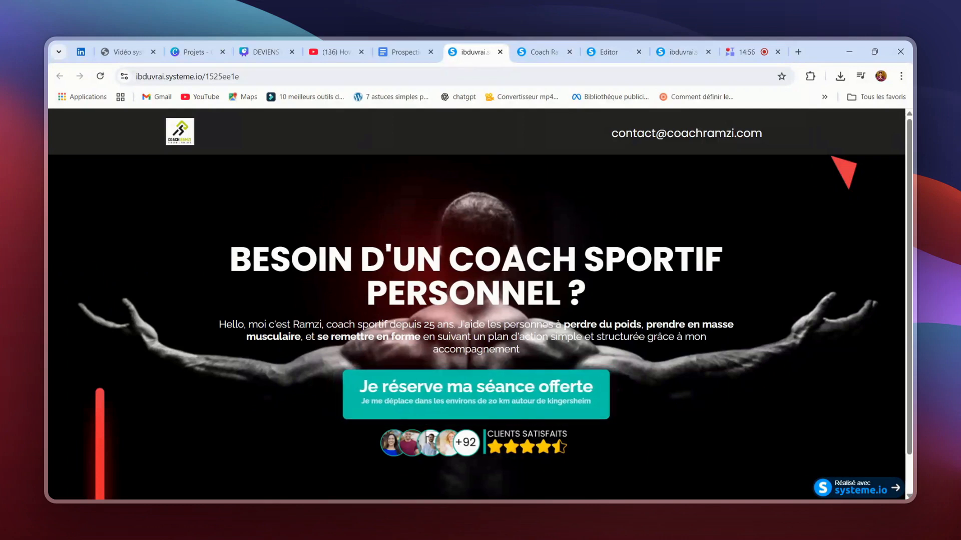
pyautogui.moveTo(231, 257); pyautogui.dragTo(589, 296)
pyautogui.hotkey('ctrl', 'c')
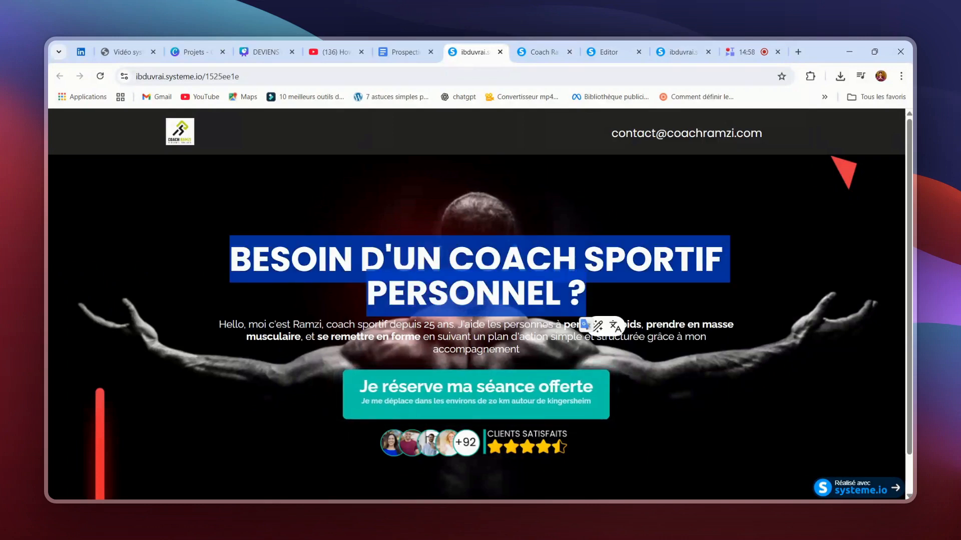
# - Back in the page editor, add a title element to the hero section and replace its text with the copied headline
pyautogui.click(607, 52)
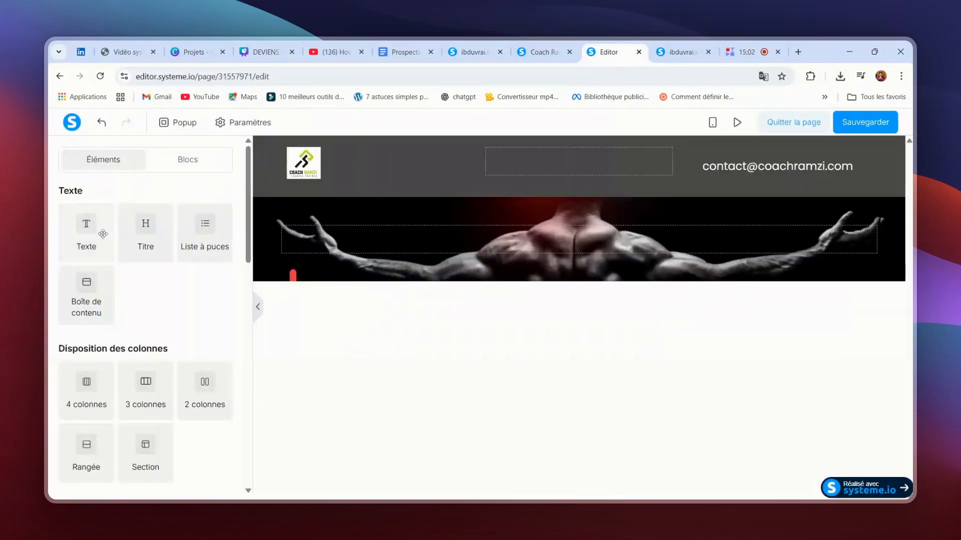
pyautogui.moveTo(144, 228); pyautogui.dragTo(156, 229)
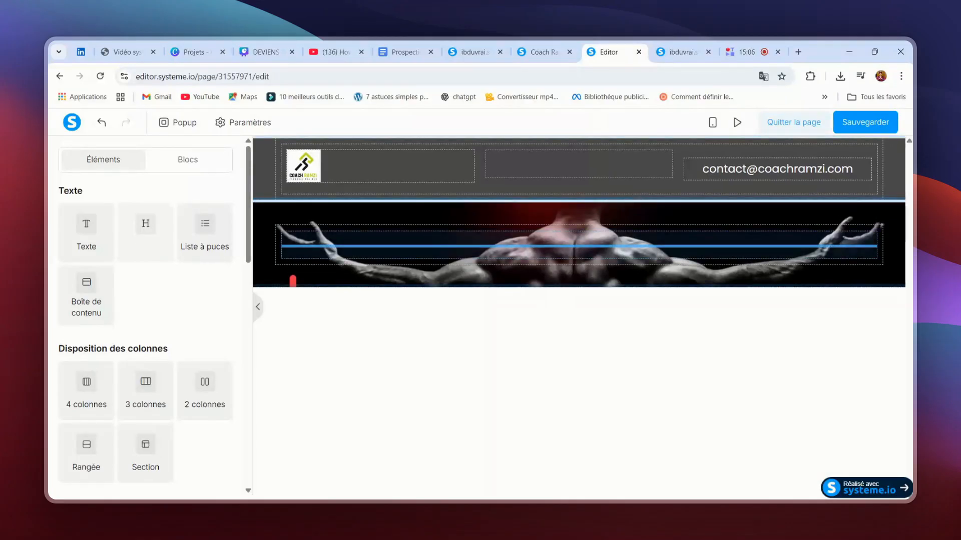
pyautogui.moveTo(443, 246); pyautogui.dragTo(538, 254)
pyautogui.click(580, 251)
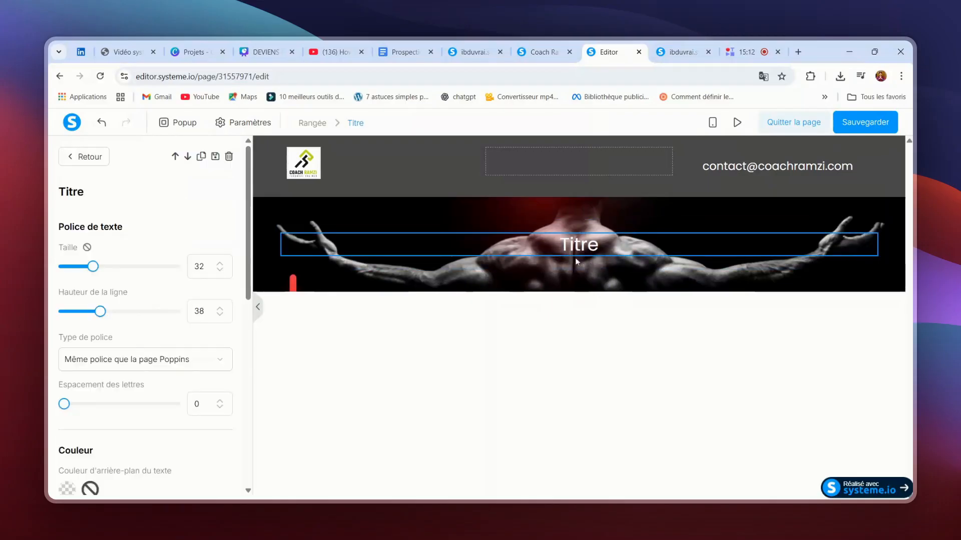
pyautogui.doubleClick(580, 244)
pyautogui.hotkey('ctrl', 'v')
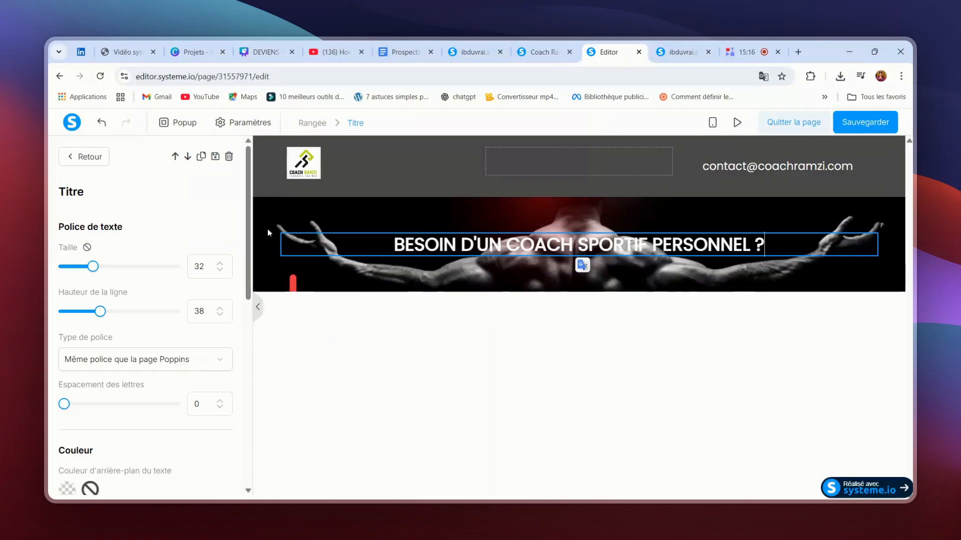
# - Set the hero title's font to Poppins from the Google fonts
pyautogui.scroll(-1, 120, 287)
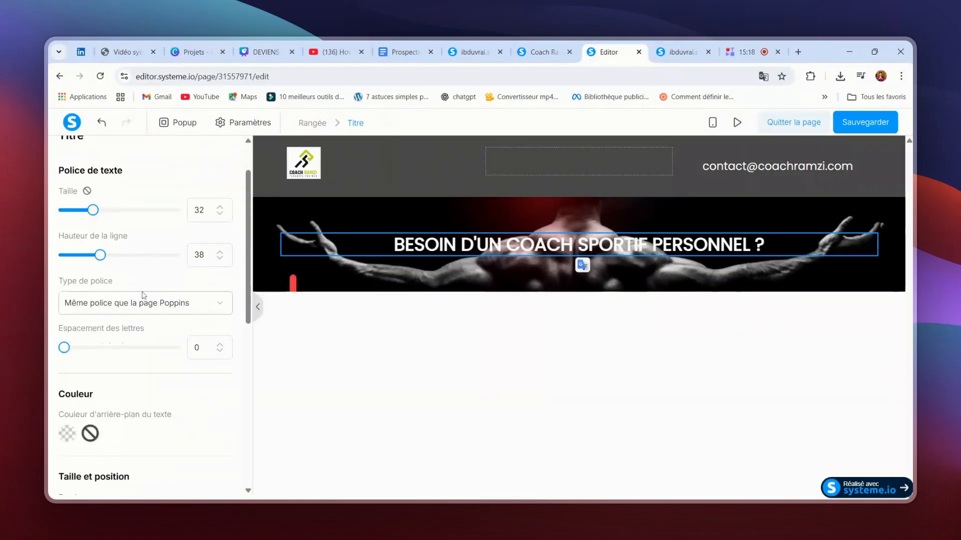
pyautogui.click(142, 303)
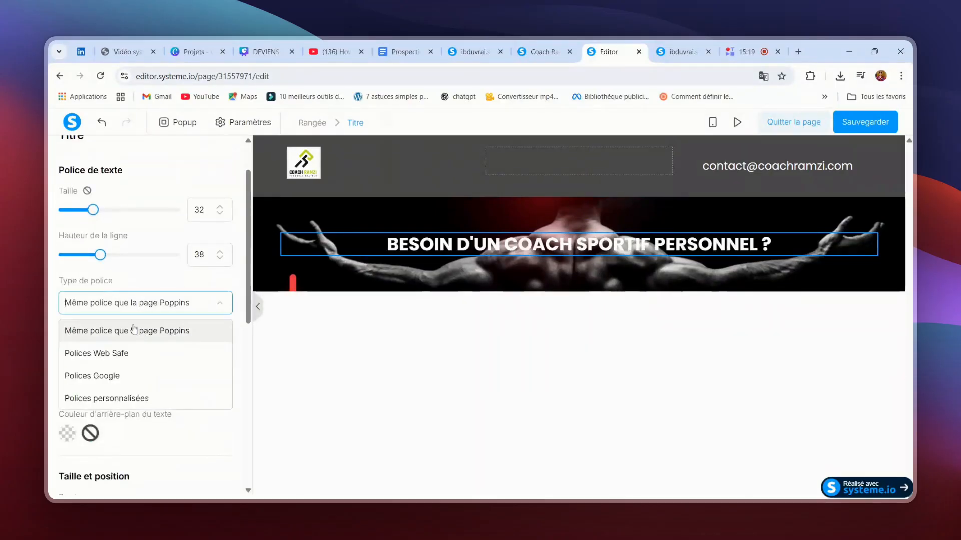
pyautogui.click(128, 376)
pyautogui.click(126, 335)
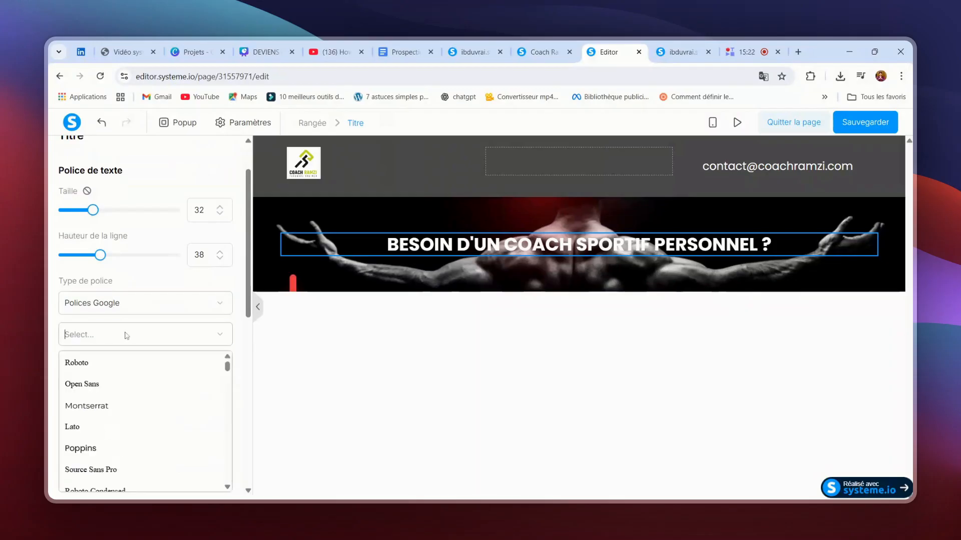
pyautogui.scroll(-4, 135, 357)
pyautogui.scroll(2, 104, 225)
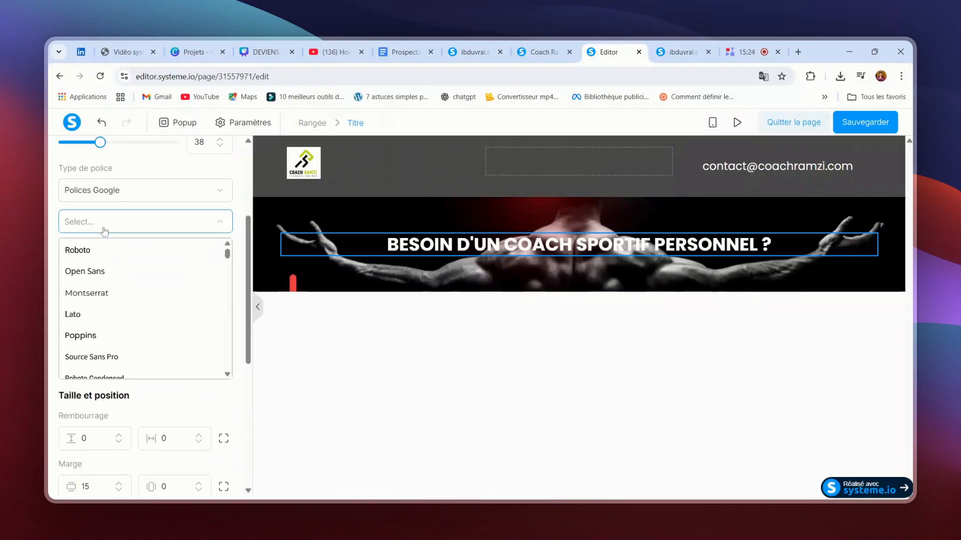
pyautogui.scroll(-3, 104, 230)
pyautogui.click(107, 223)
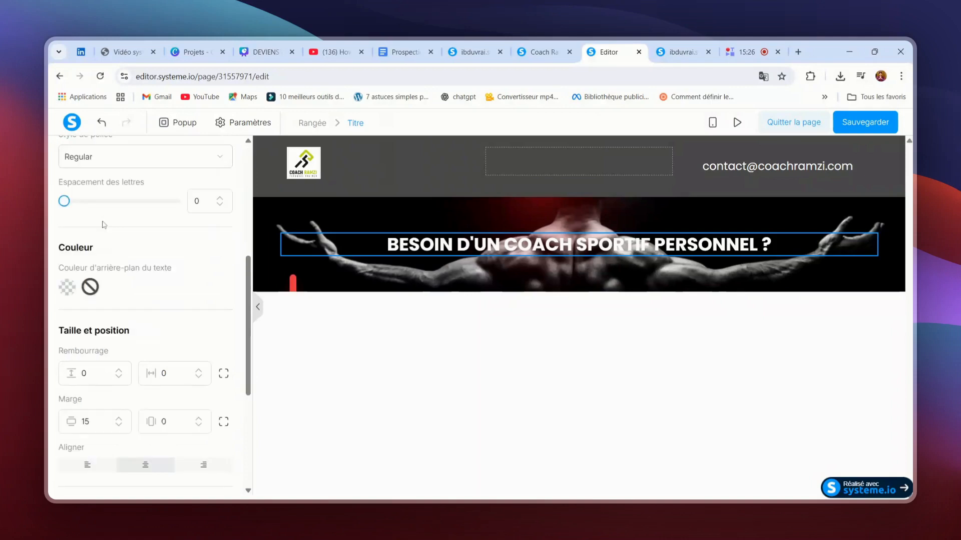
# - Set the hero title's font style to Bold 700
pyautogui.scroll(1, 174, 254)
pyautogui.click(139, 277)
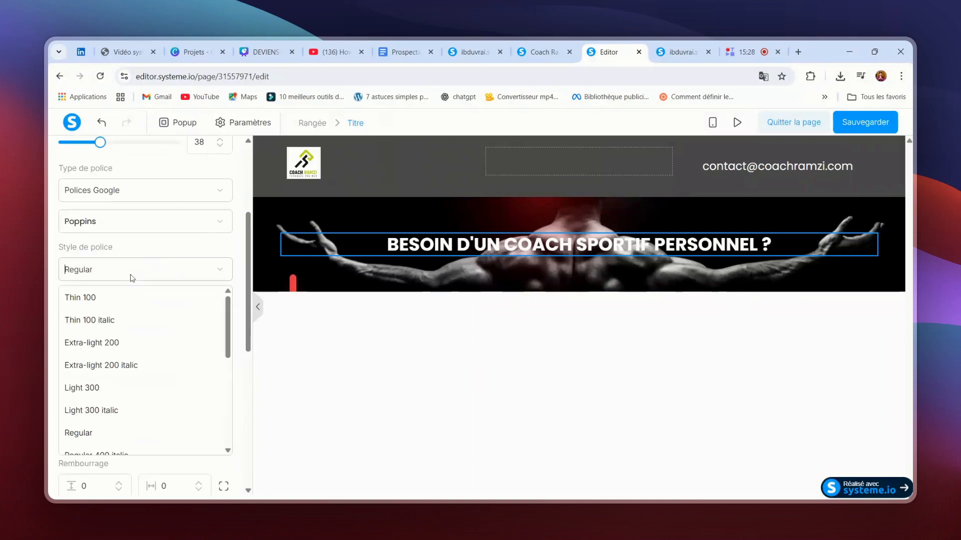
pyautogui.scroll(-5, 134, 360)
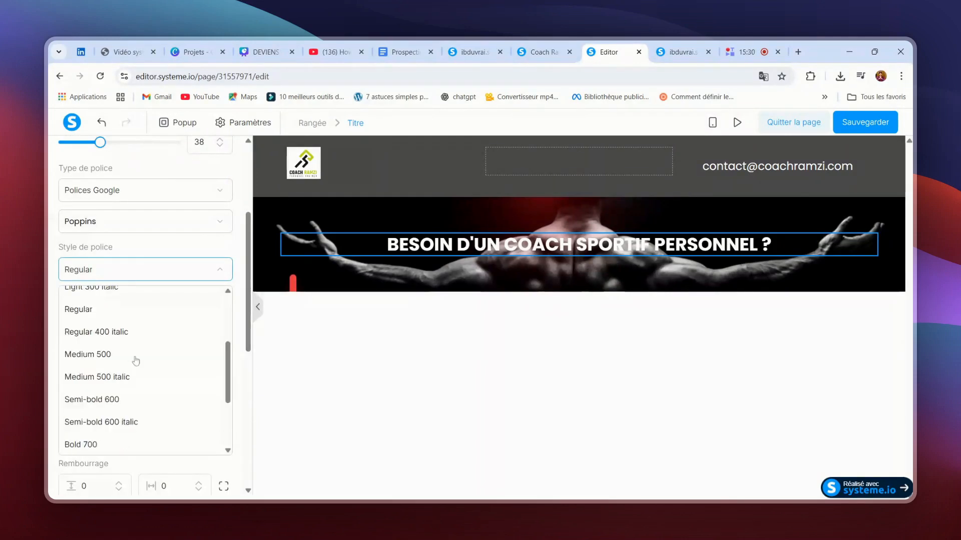
pyautogui.click(98, 344)
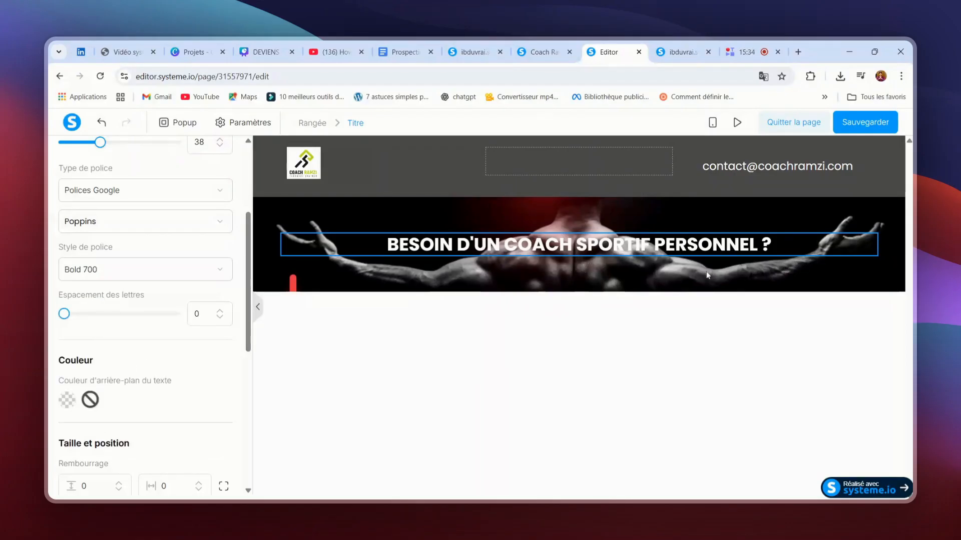
pyautogui.click(659, 277)
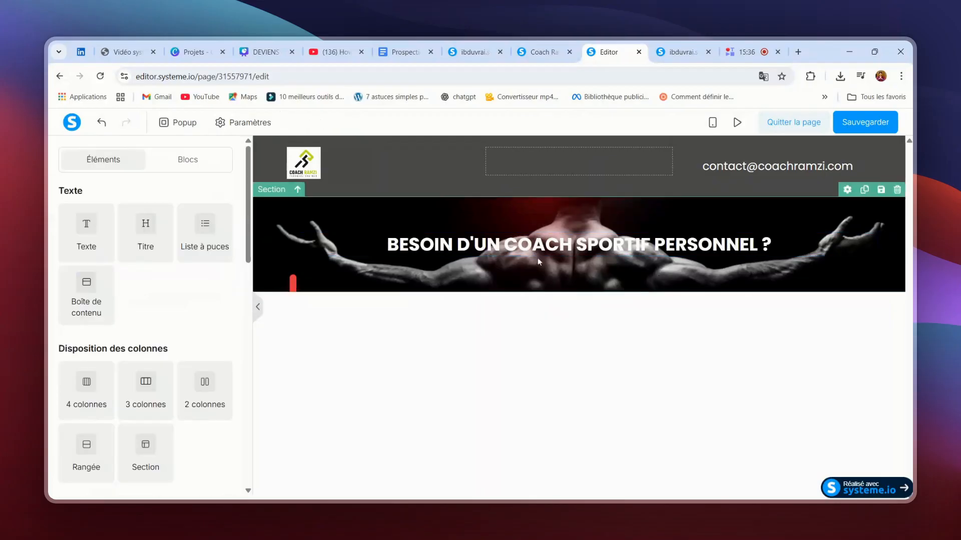
# - Add a text element below the hero title and replace its placeholder with the introductory paragraph copied from the published reference page
pyautogui.moveTo(92, 244); pyautogui.dragTo(535, 267)
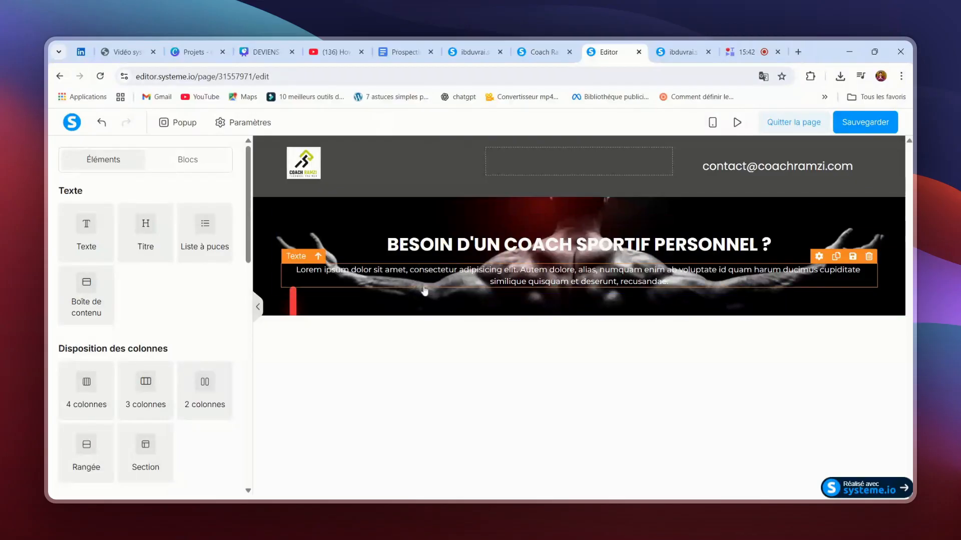
pyautogui.click(479, 52)
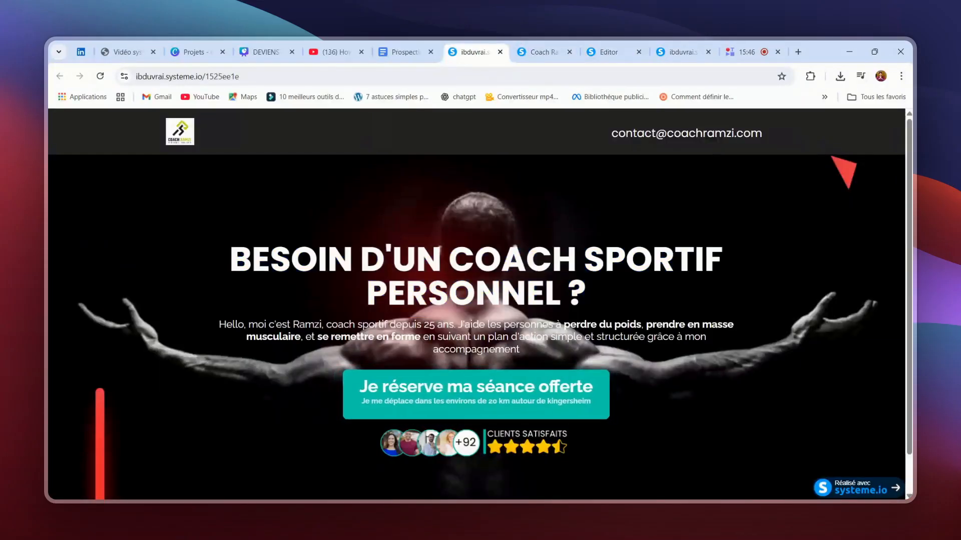
pyautogui.moveTo(219, 324); pyautogui.dragTo(629, 353)
pyautogui.hotkey('ctrl', 'c')
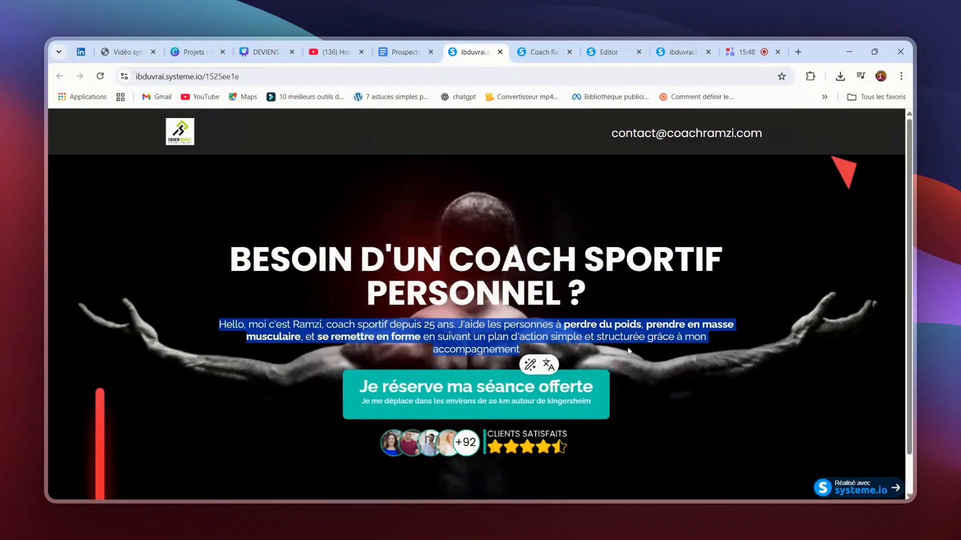
pyautogui.click(546, 52)
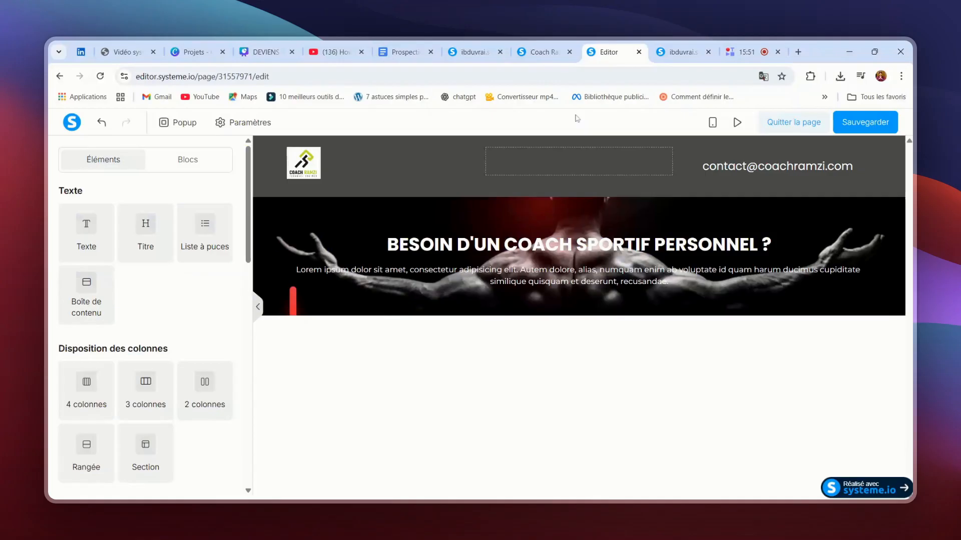
pyautogui.click(505, 283)
pyautogui.tripleClick(504, 283)
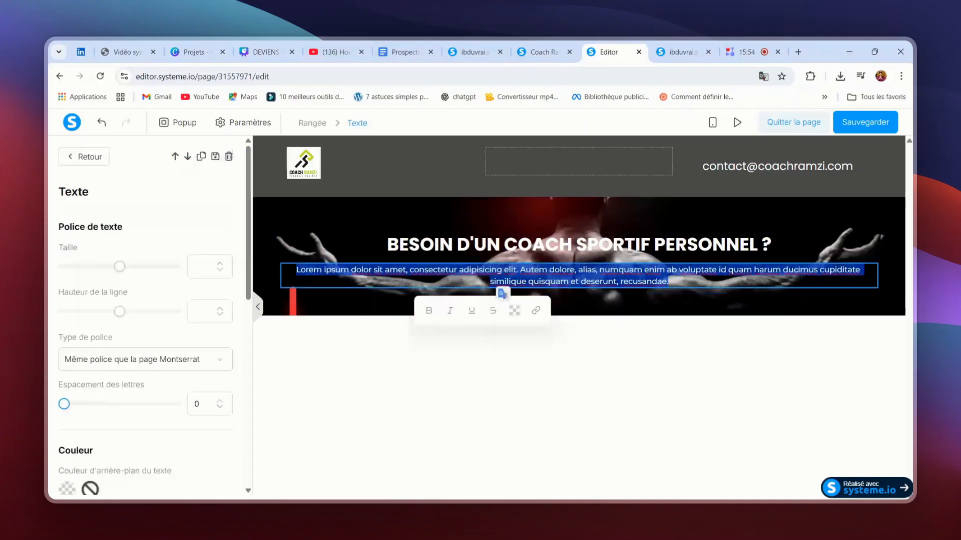
pyautogui.hotkey('ctrl', 'v')
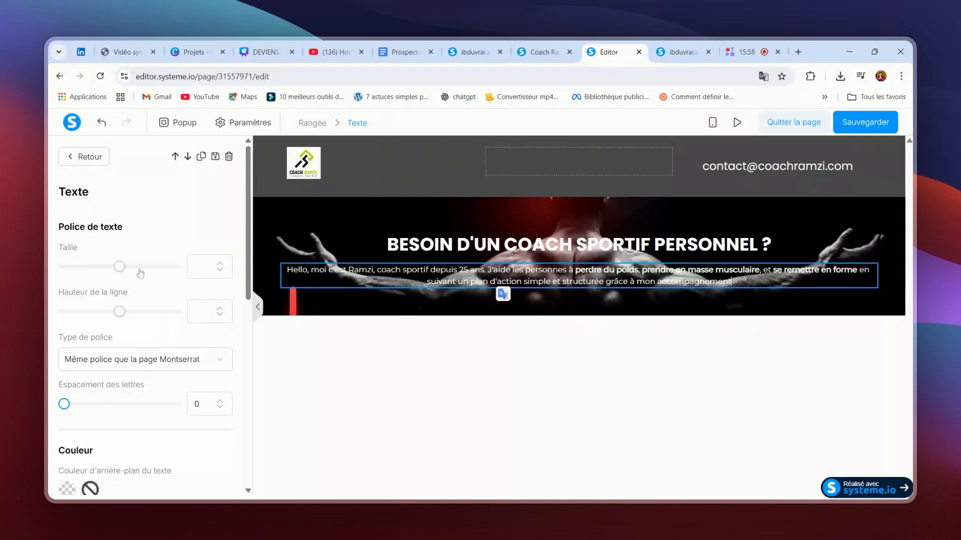
# - Set the introductory paragraph's font size to 20 and its line height to 25
pyautogui.click(120, 269)
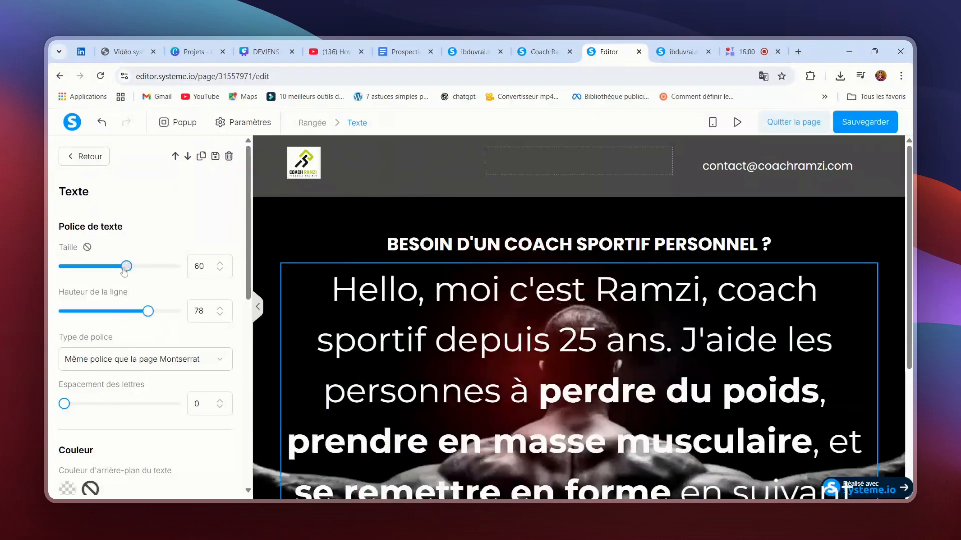
pyautogui.moveTo(109, 272); pyautogui.dragTo(78, 280)
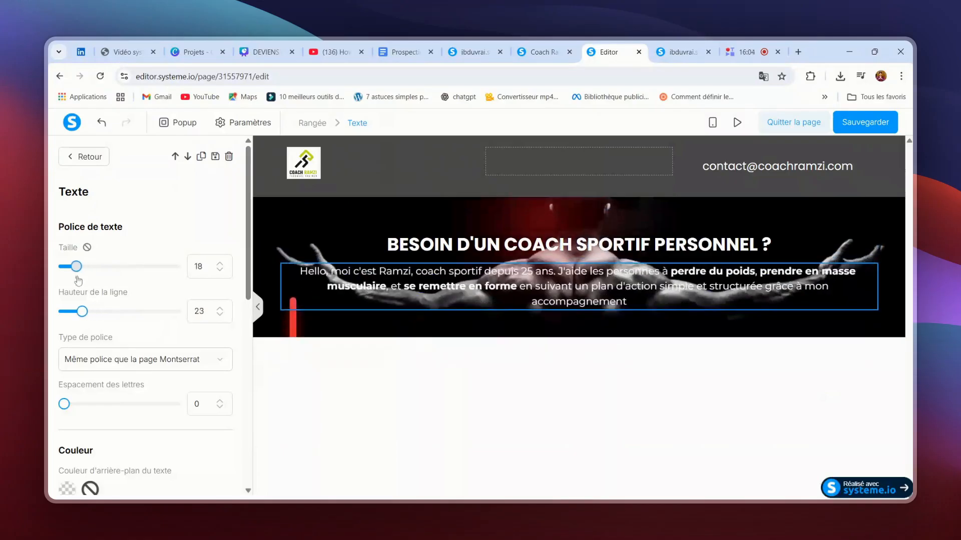
pyautogui.click(220, 264)
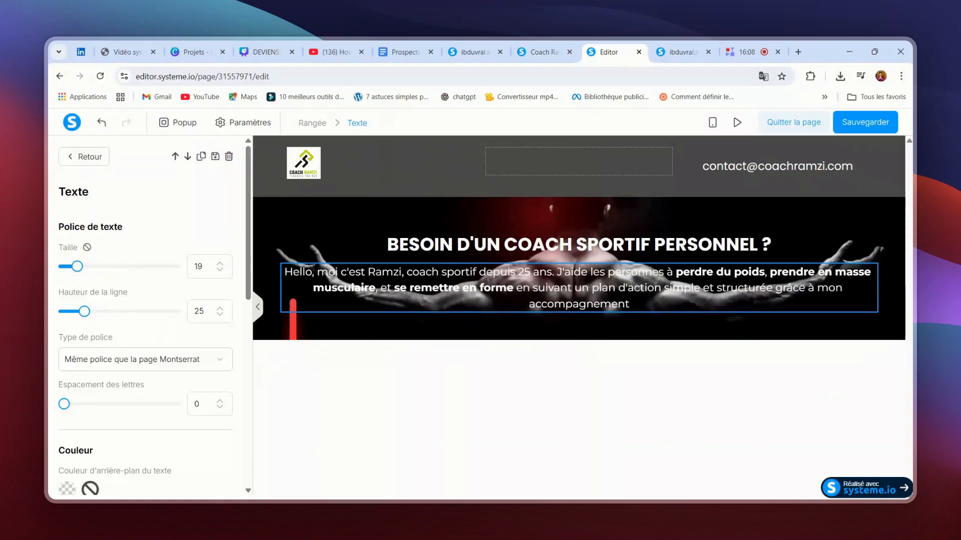
pyautogui.click(220, 264)
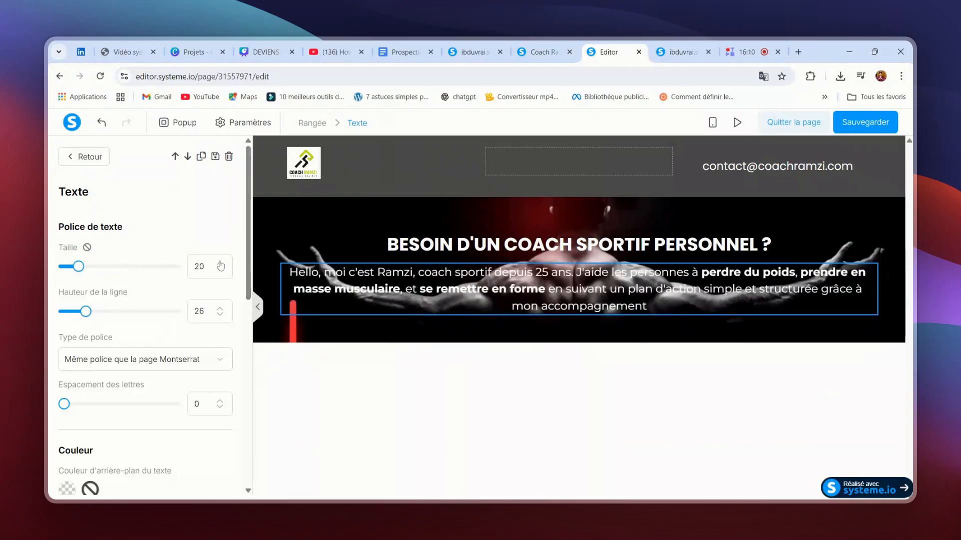
pyautogui.click(220, 316)
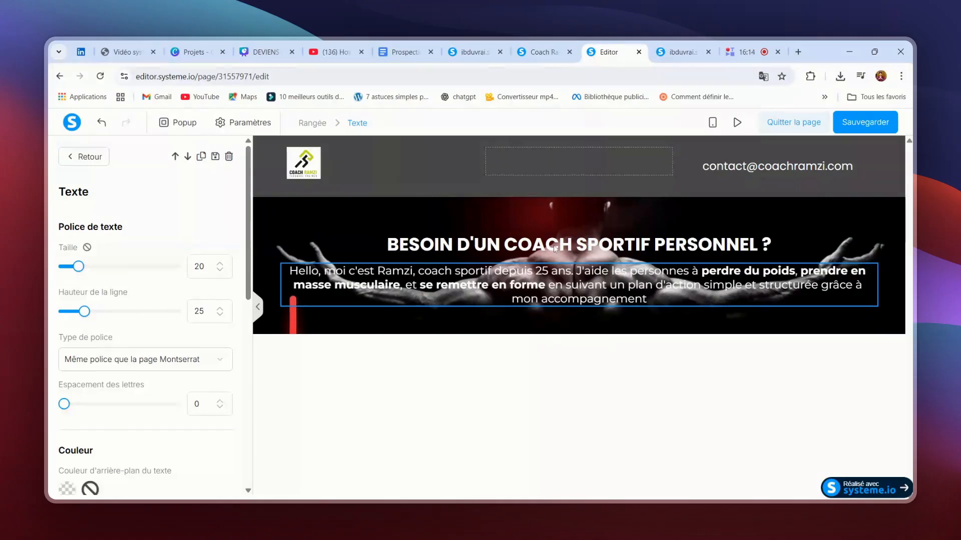
# - Set the hero title's font size to 60
pyautogui.click(379, 257)
pyautogui.click(734, 254)
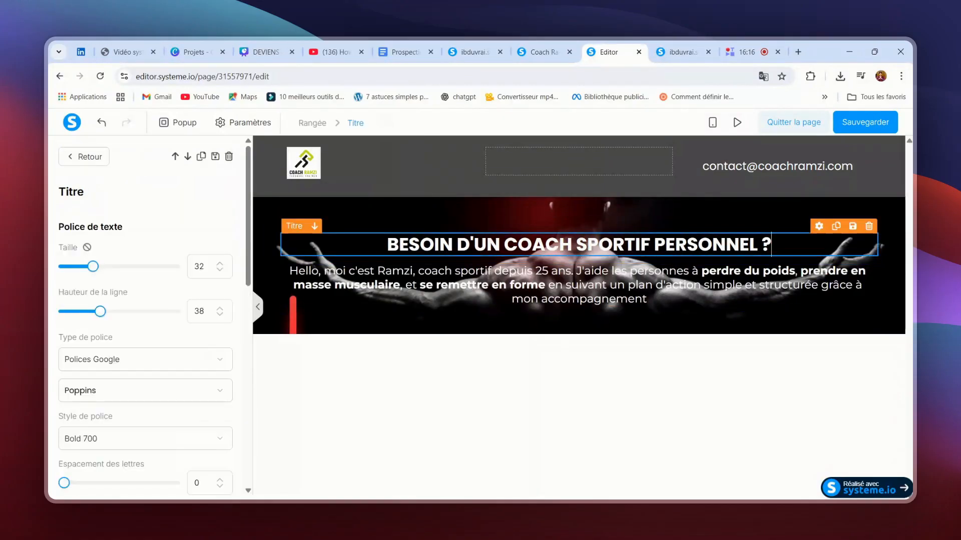
pyautogui.moveTo(94, 265); pyautogui.dragTo(121, 266)
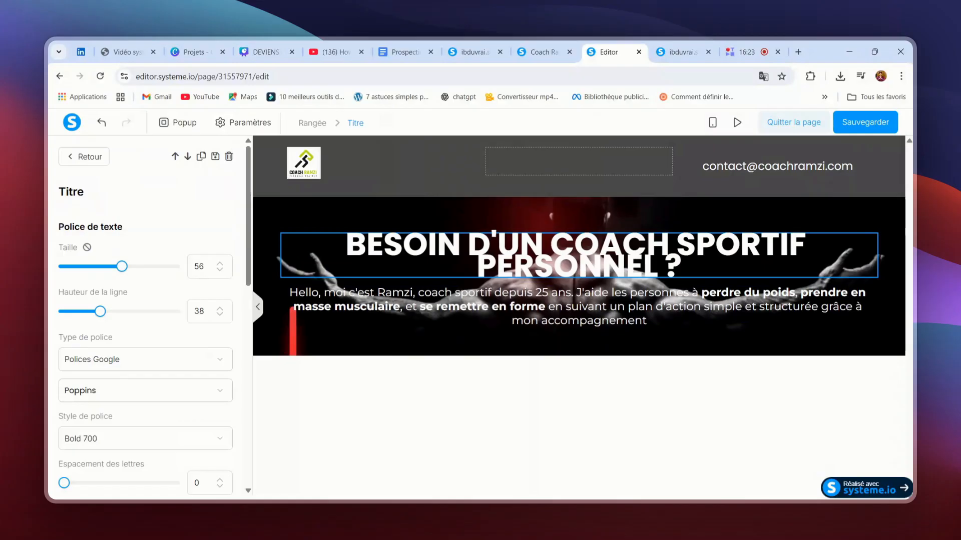
pyautogui.click(222, 265)
pyautogui.click(222, 265)
pyautogui.click(222, 265)
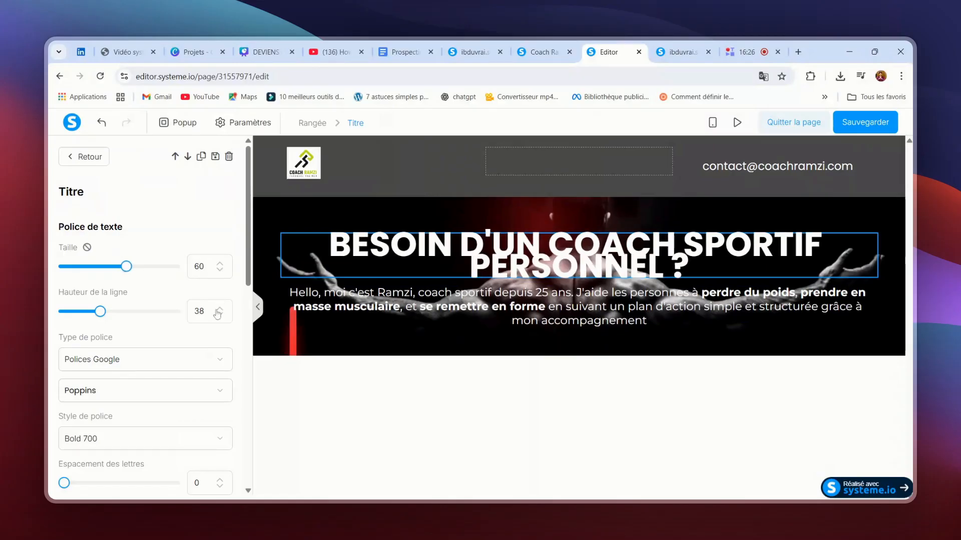
# - Set the hero title's line height to 60
pyautogui.moveTo(110, 312); pyautogui.dragTo(120, 311)
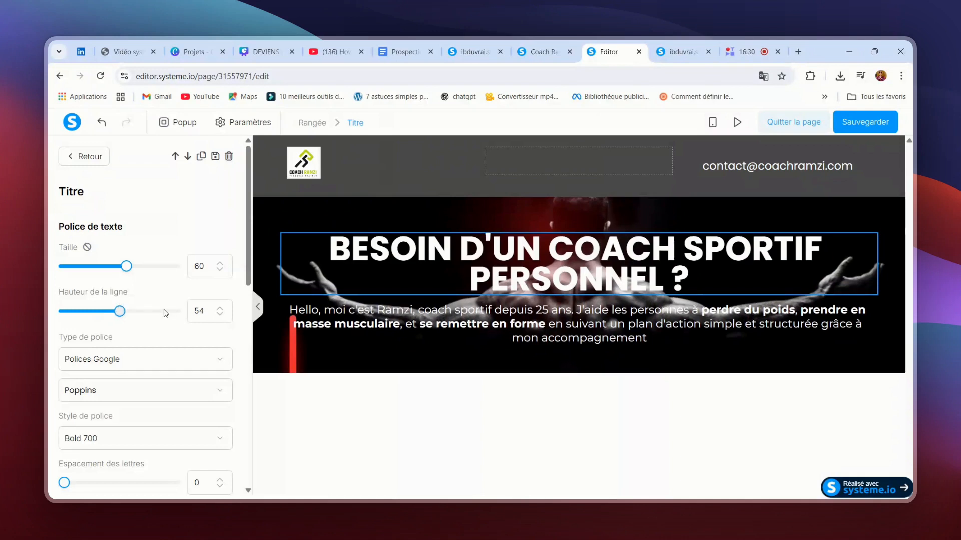
pyautogui.click(221, 309)
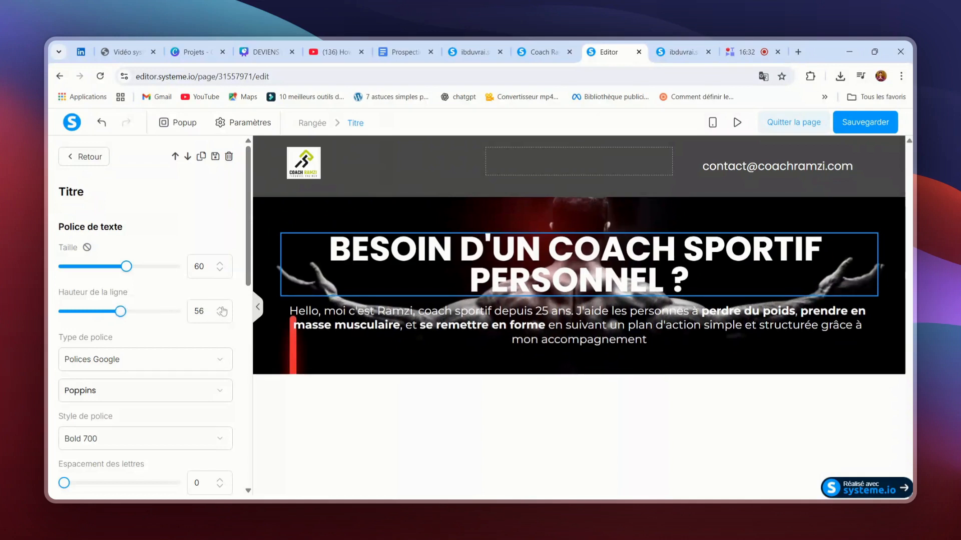
pyautogui.click(222, 308)
pyautogui.click(221, 309)
pyautogui.click(221, 308)
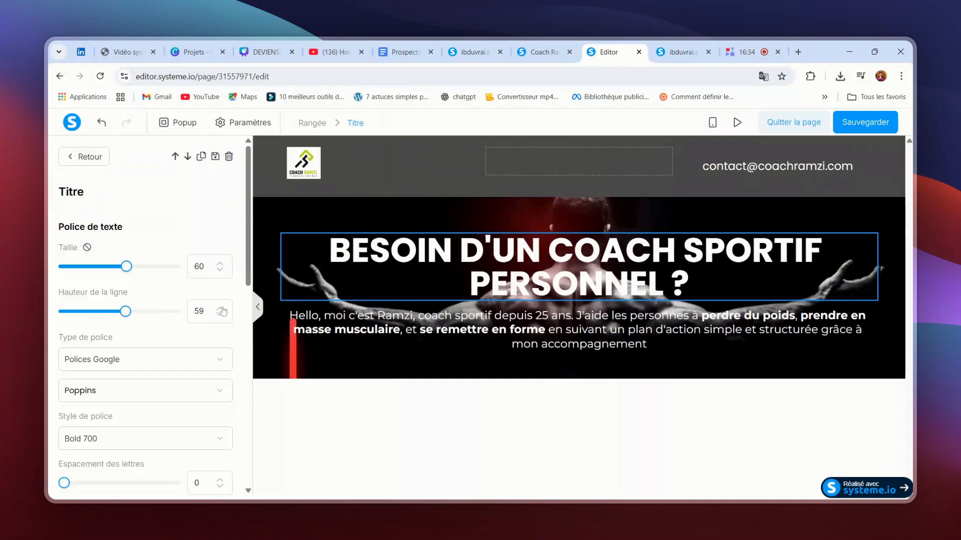
pyautogui.click(221, 309)
pyautogui.click(798, 384)
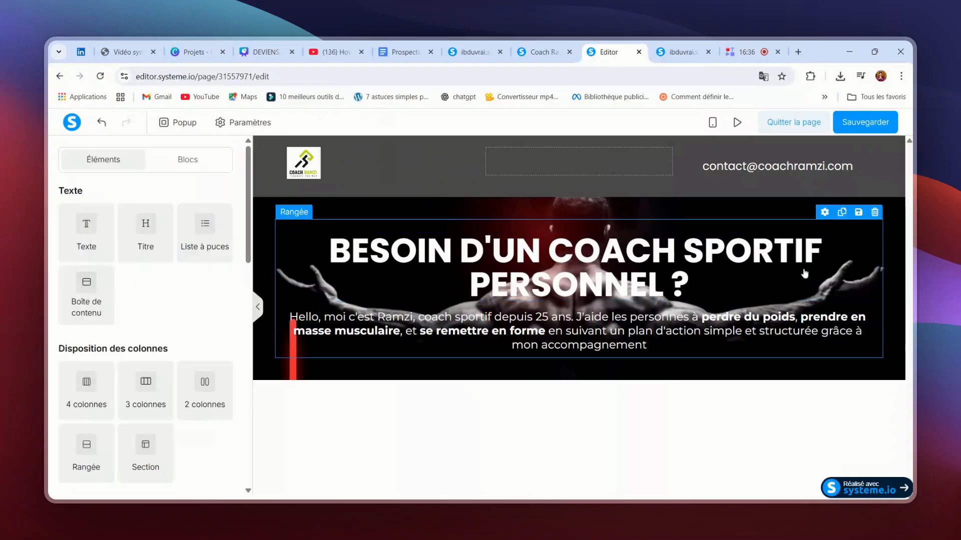
# - Save the page and open its preview
pyautogui.click(856, 126)
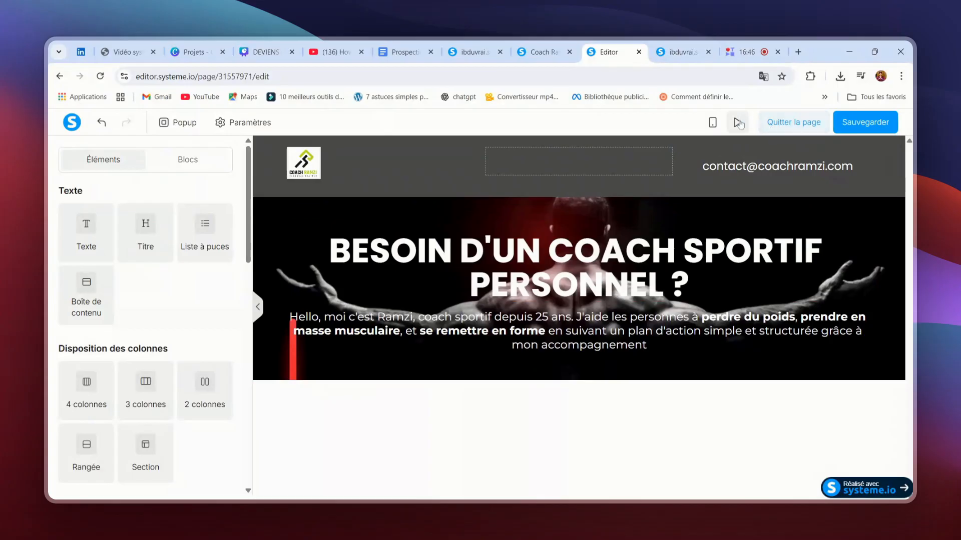
pyautogui.click(738, 123)
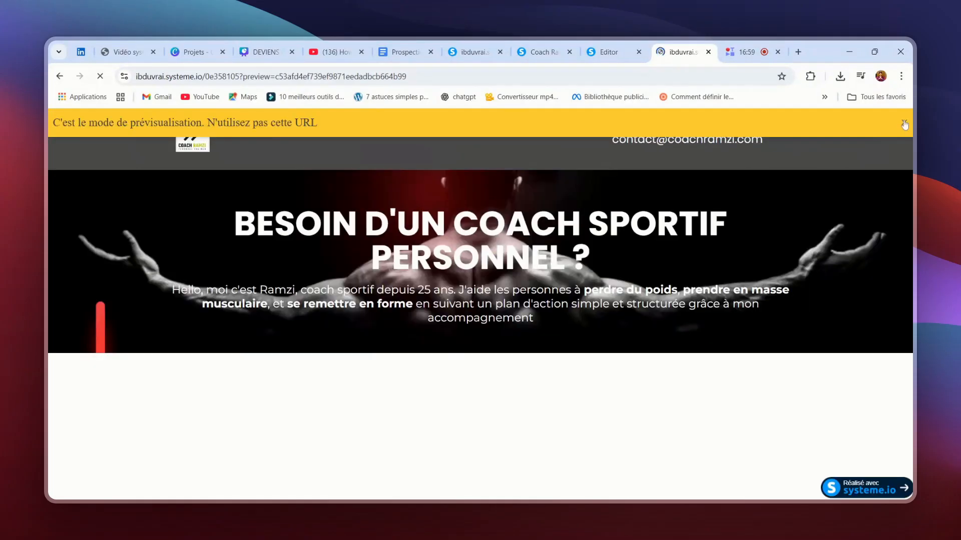
# - Return to the page editor, add a button element below the hero's introductory paragraph and open its settings
pyautogui.click(905, 124)
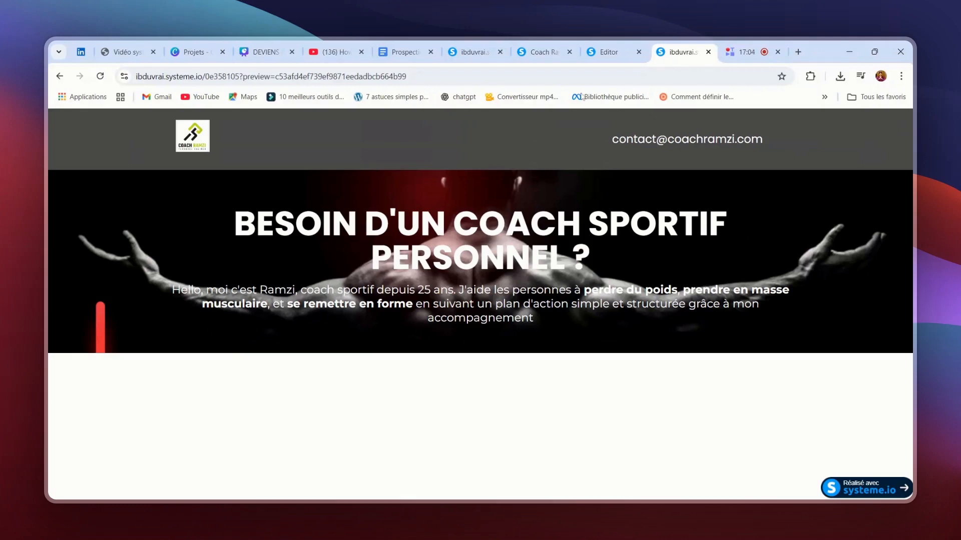
pyautogui.click(615, 53)
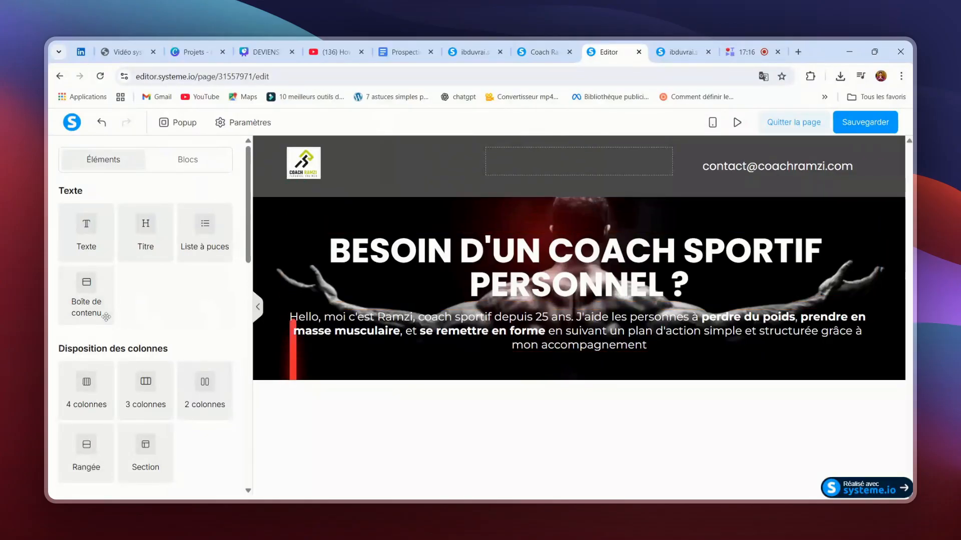
pyautogui.scroll(-5, 102, 315)
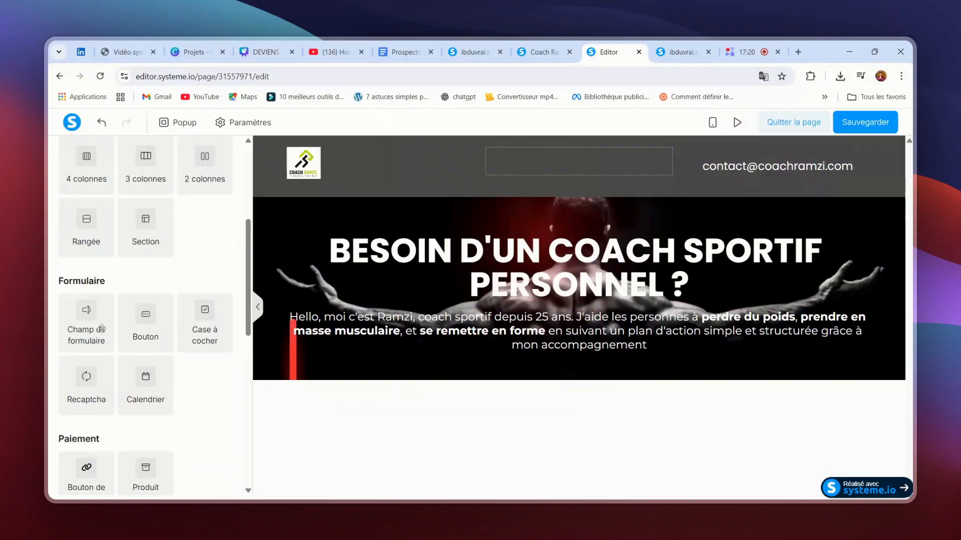
pyautogui.moveTo(131, 320); pyautogui.dragTo(520, 360)
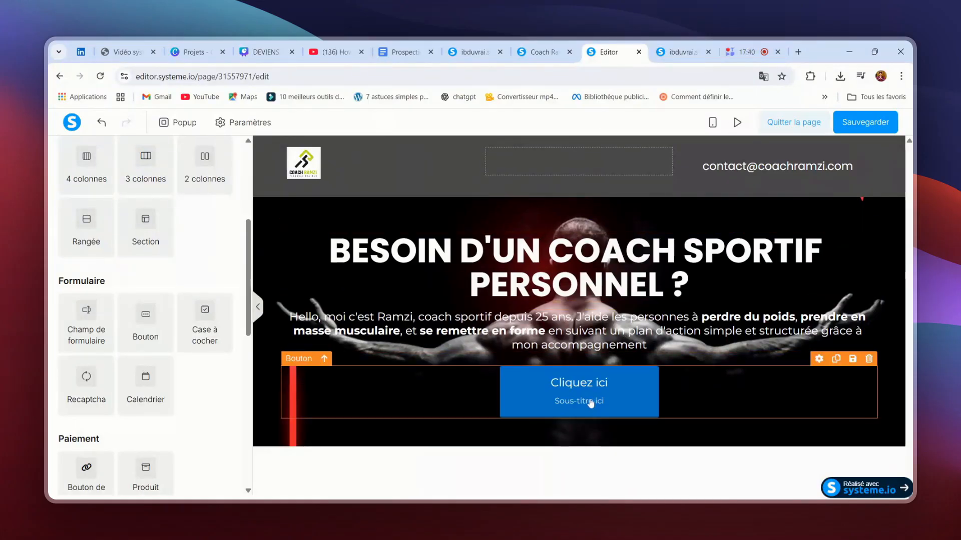
pyautogui.click(627, 398)
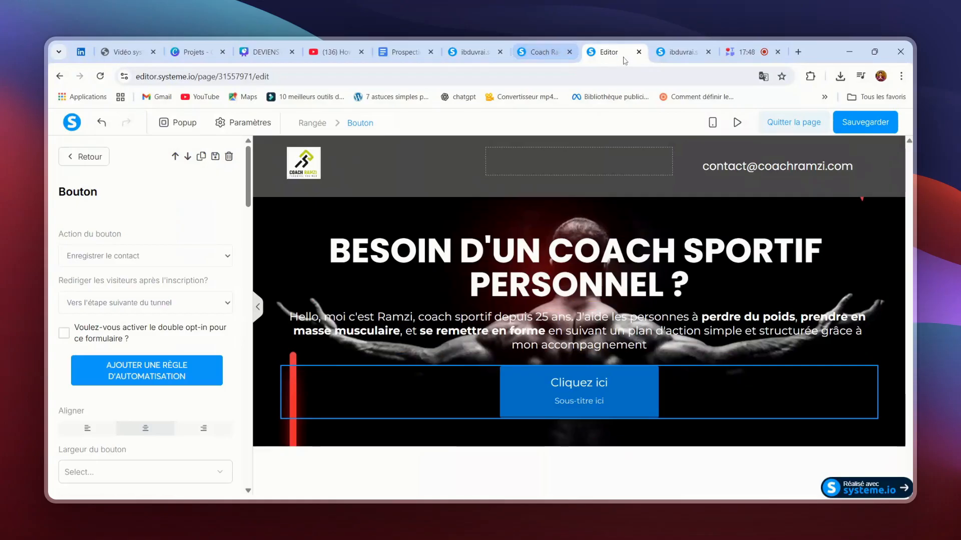
# - Sample the teal colour #0CCEAD from the reference page's reservation button with the colour picker, and return to the editor
pyautogui.click(475, 52)
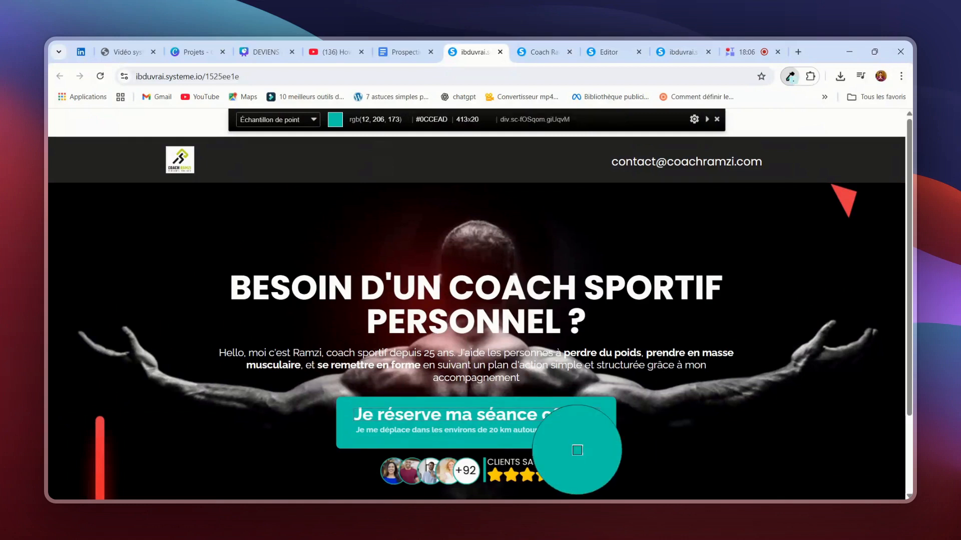
pyautogui.click(577, 450)
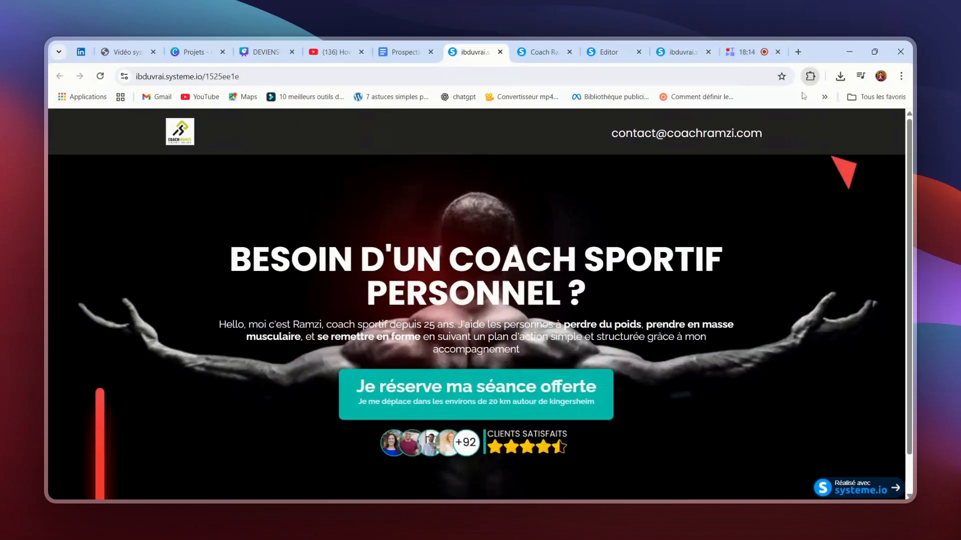
pyautogui.click(782, 145)
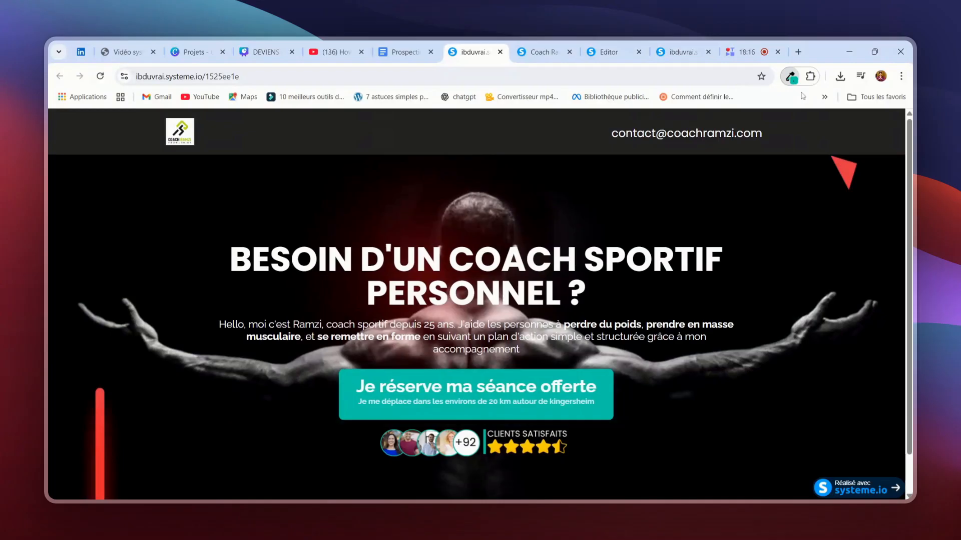
pyautogui.click(801, 109)
pyautogui.click(603, 50)
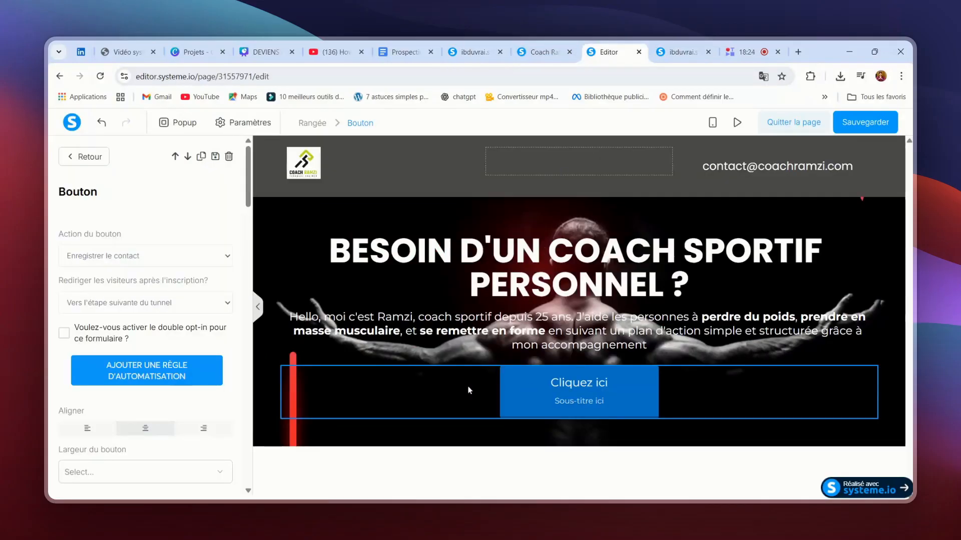
# - Set the new button's background colour to 0ccead and clear its border colour
pyautogui.scroll(-15, 110, 366)
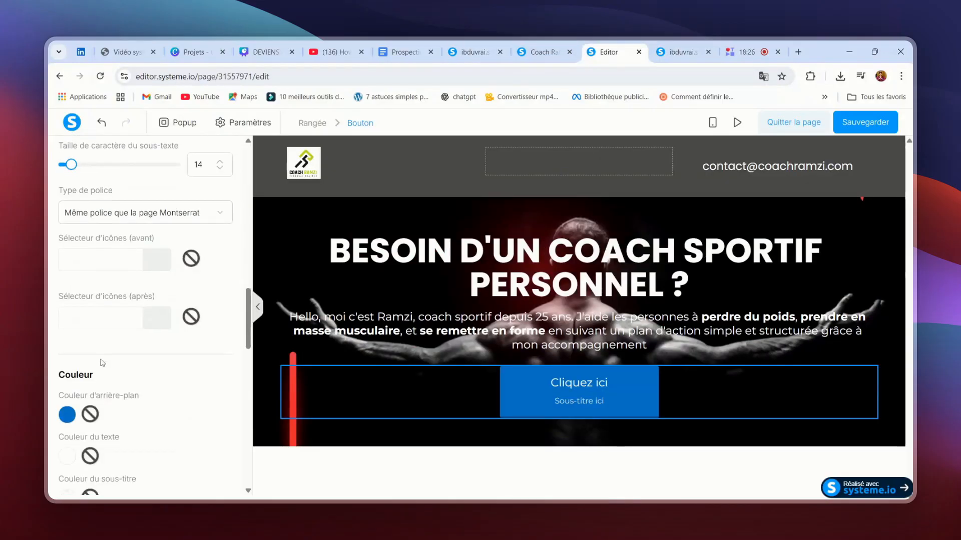
pyautogui.scroll(-3, 102, 363)
pyautogui.click(68, 252)
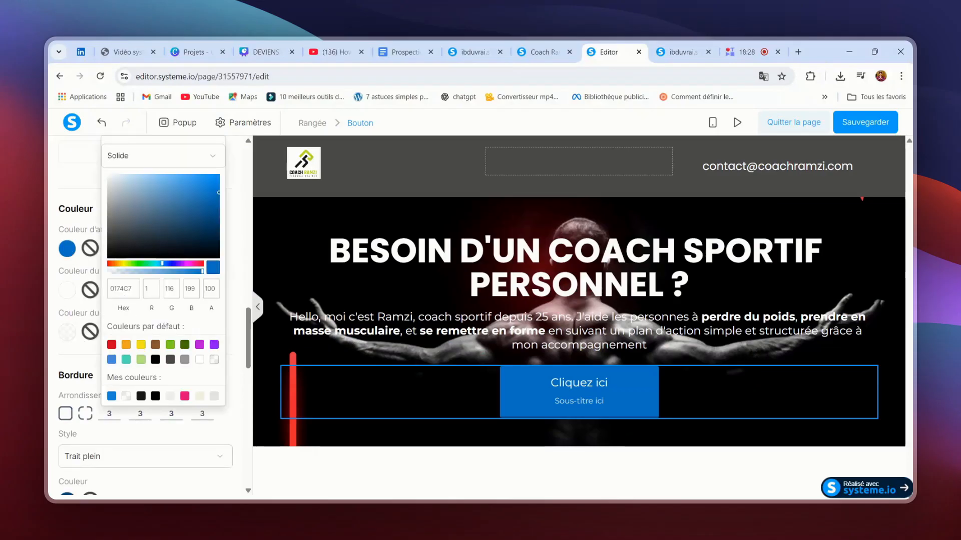
pyautogui.doubleClick(123, 288)
pyautogui.write('0ccead')
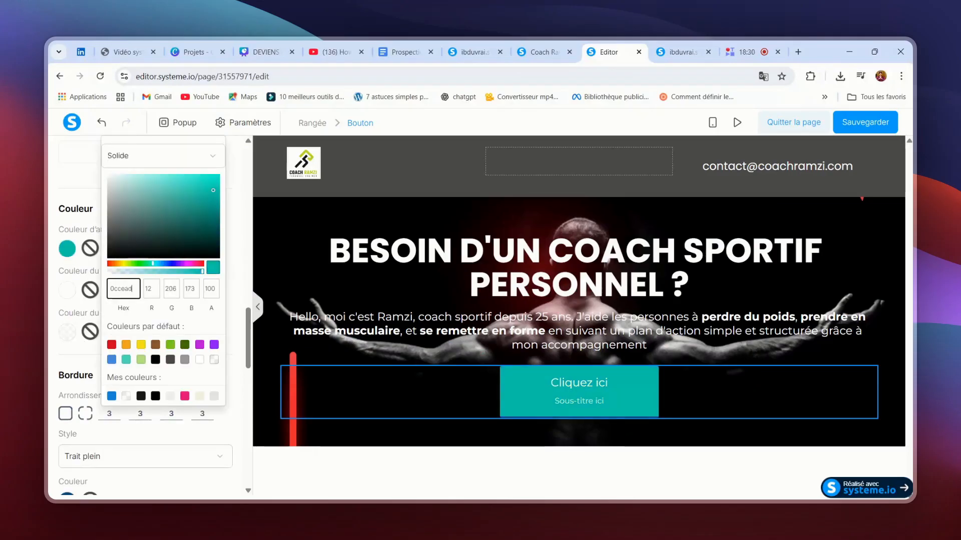
pyautogui.click(78, 355)
pyautogui.scroll(-3, 188, 306)
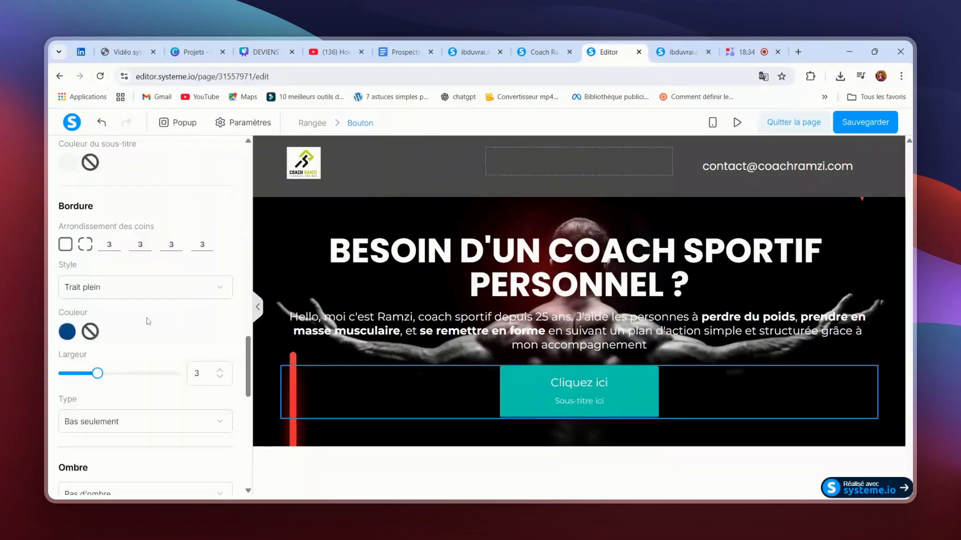
pyautogui.click(90, 331)
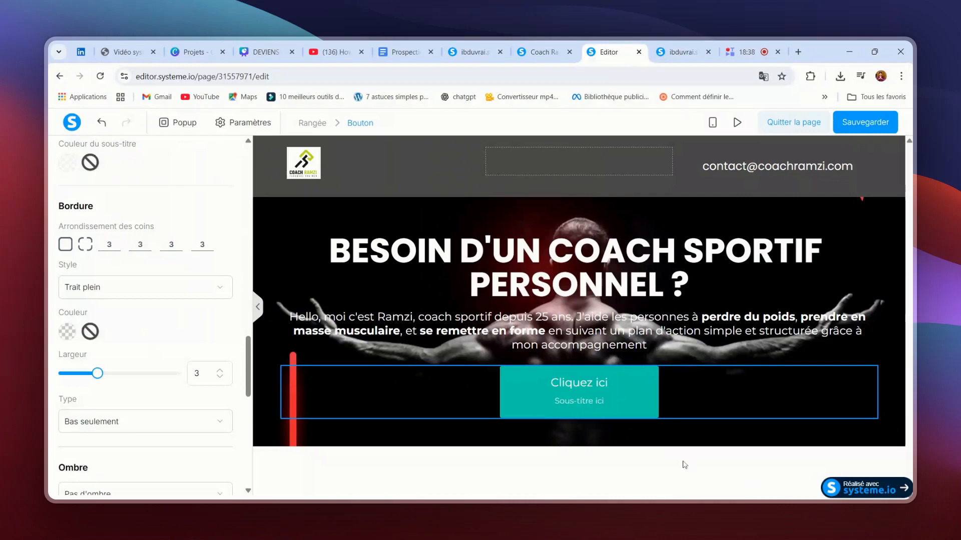
# - Change the button's action to "Rediriger vers une page" and save the page
pyautogui.click(853, 125)
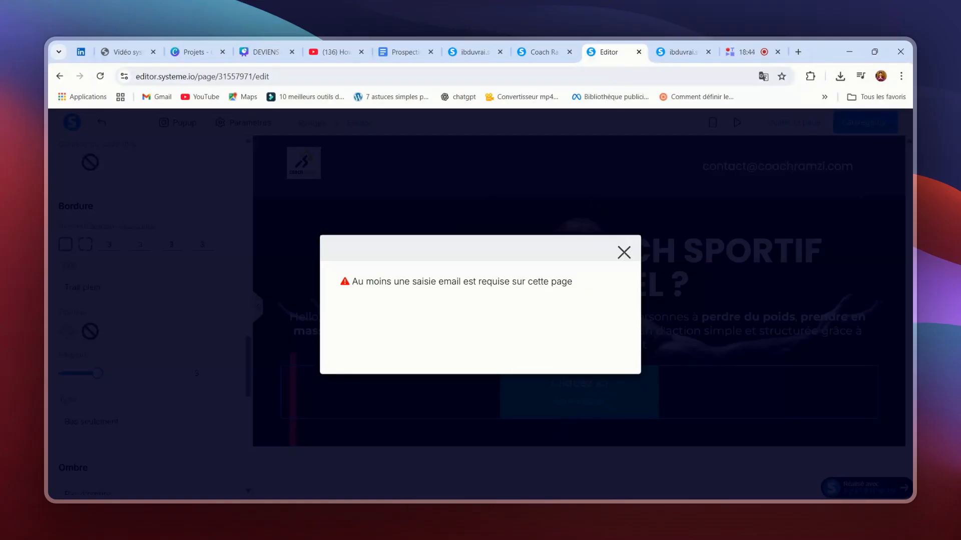
pyautogui.click(624, 253)
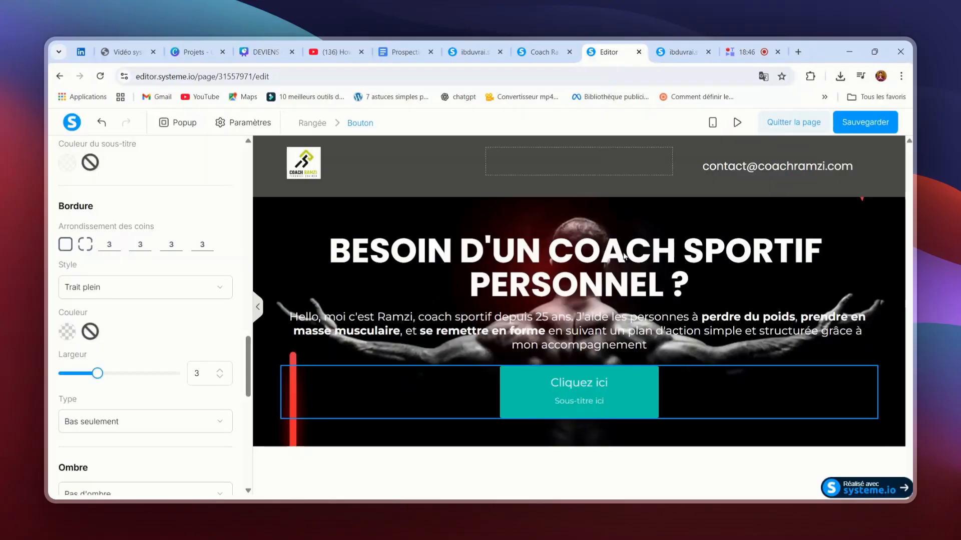
pyautogui.scroll(3, 137, 254)
pyautogui.scroll(10, 144, 256)
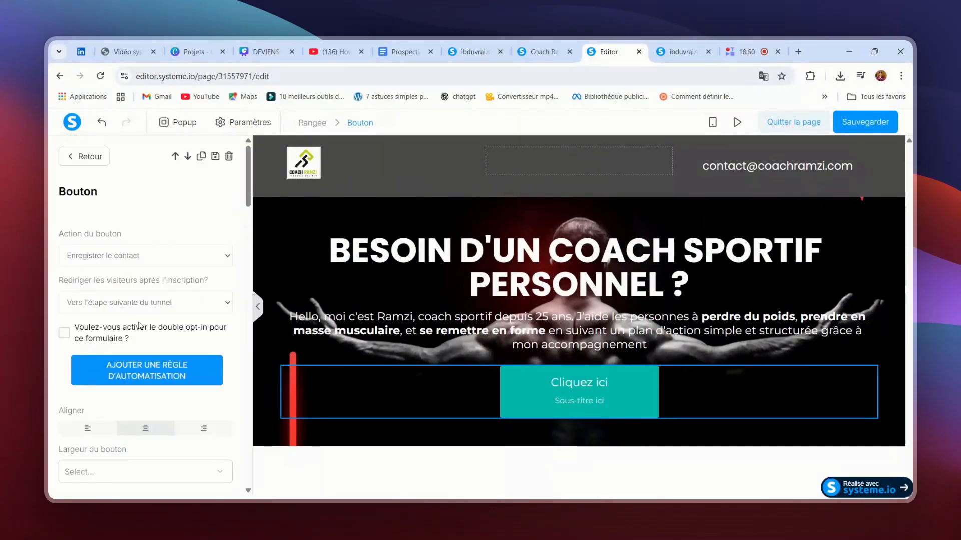
pyautogui.click(135, 269)
pyautogui.click(138, 303)
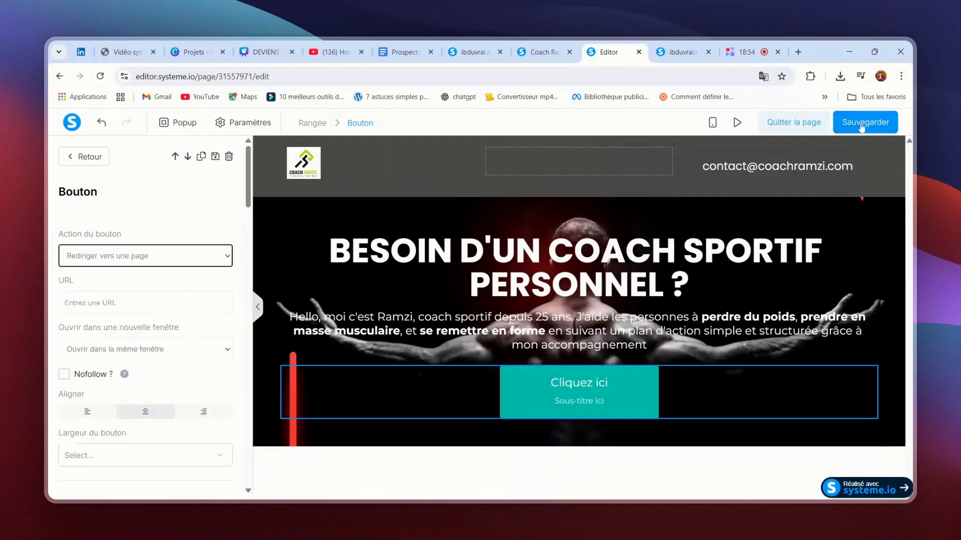
pyautogui.click(861, 126)
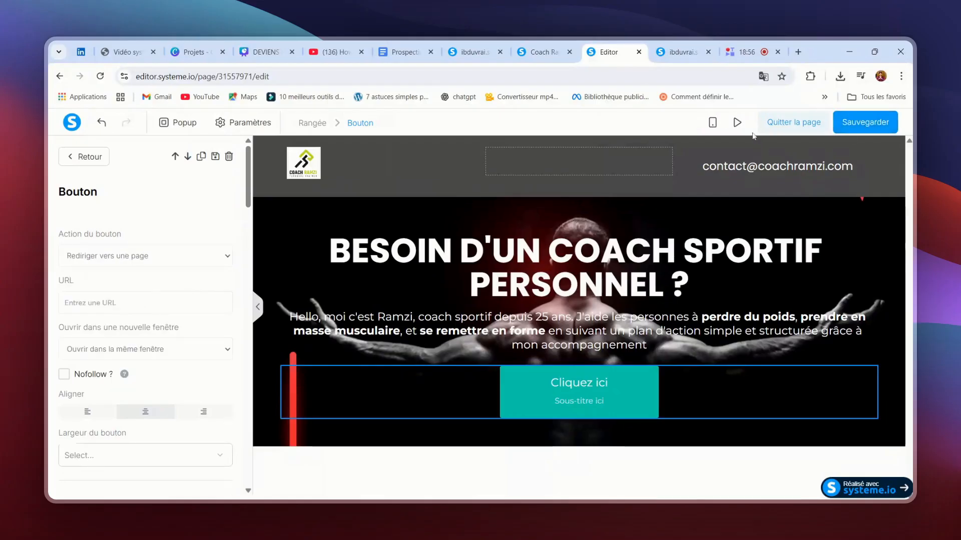
# - Preview the saved page, compare its hero button with the one on the reference page, and return to the editor
pyautogui.click(737, 123)
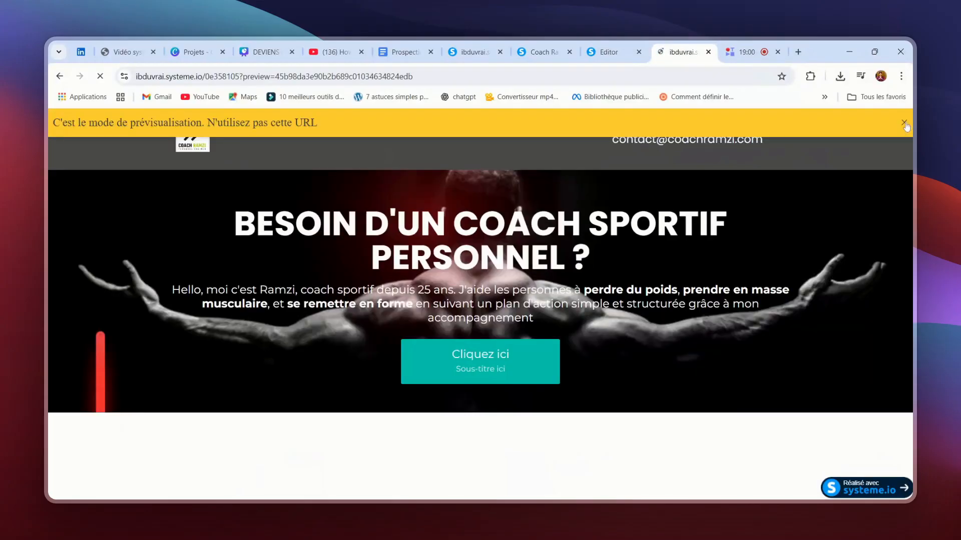
pyautogui.click(904, 123)
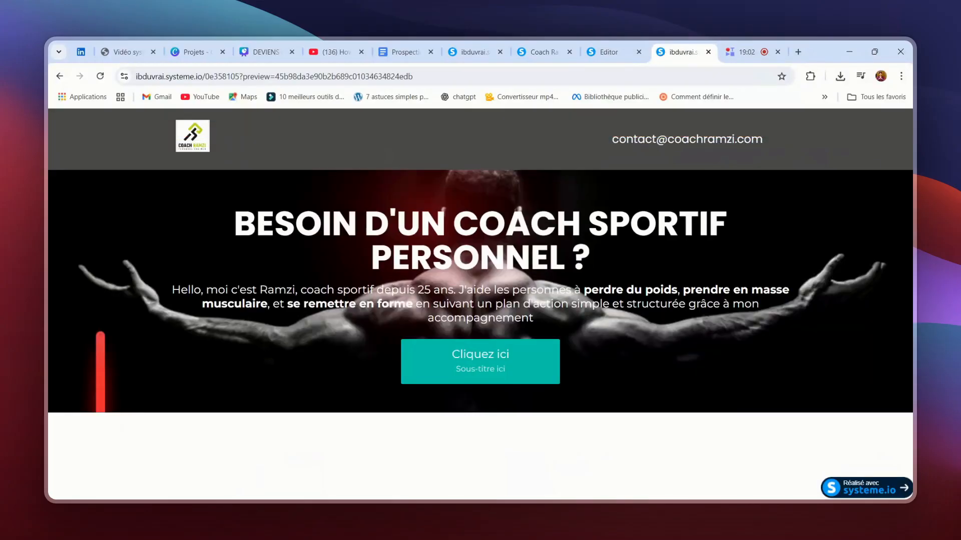
pyautogui.click(607, 52)
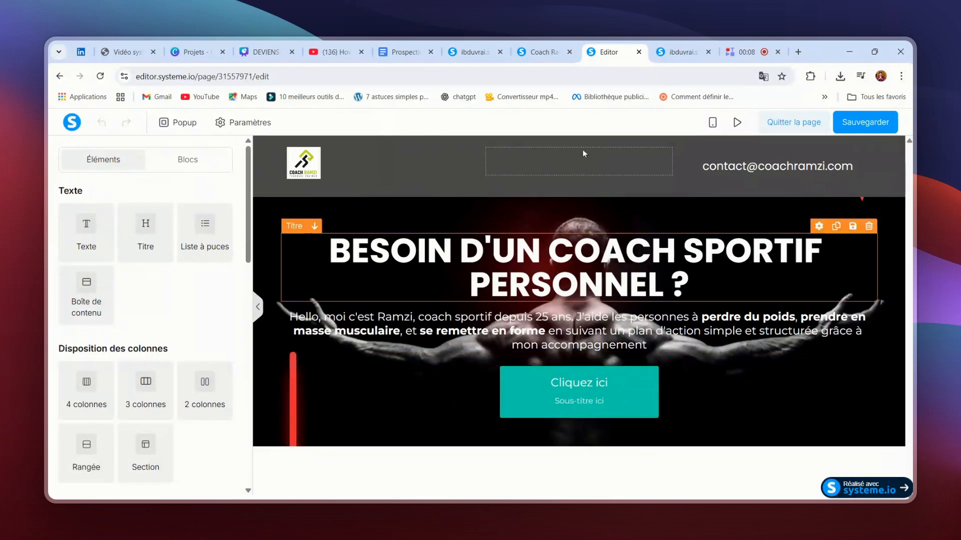
pyautogui.click(467, 46)
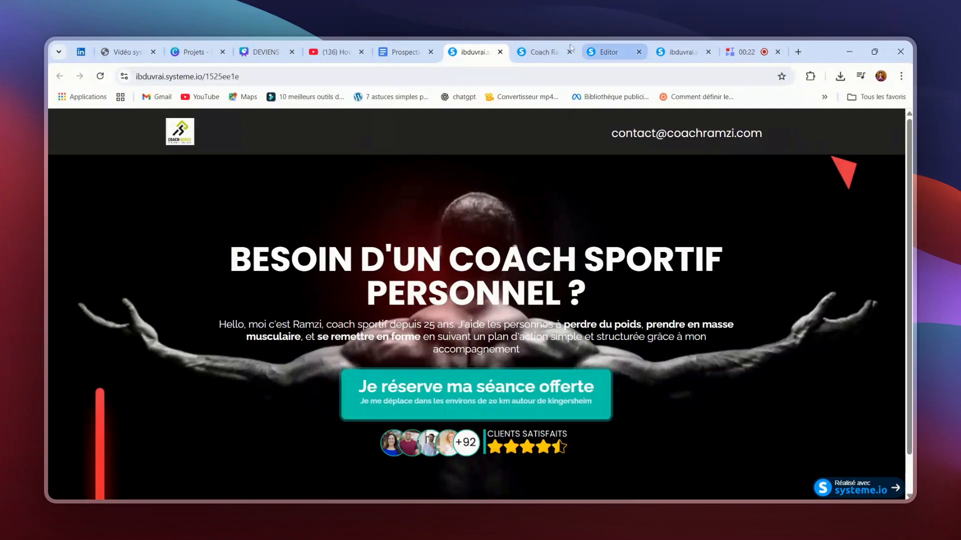
pyautogui.click(613, 55)
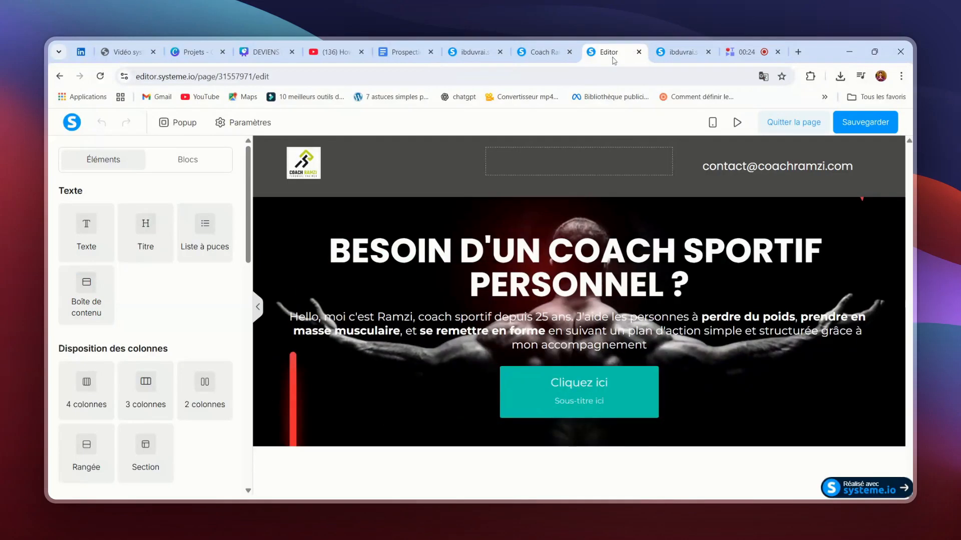
# - Copy "Je réserve ma séance offerte" from the Prospection Funnel Artisan document in Google Docs and paste it as the hero button's text
pyautogui.click(402, 51)
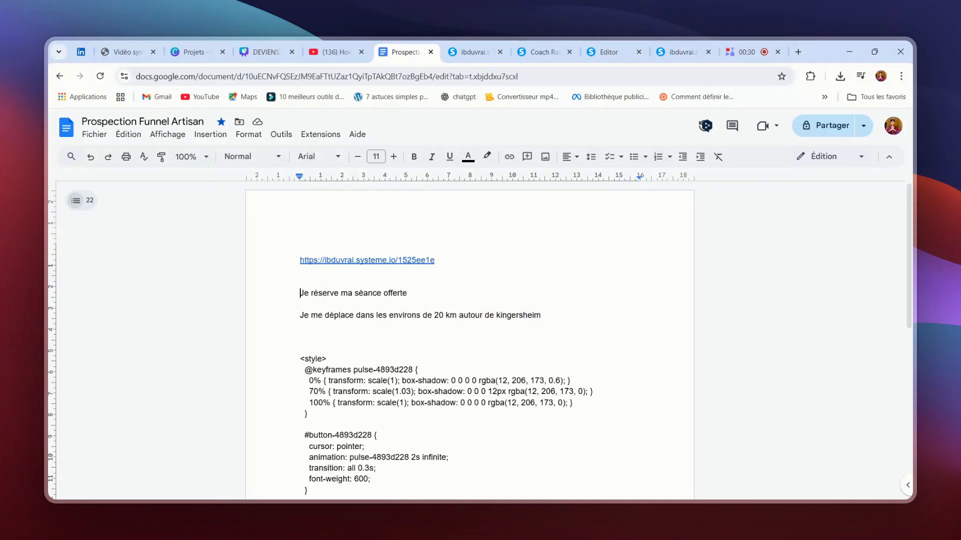
pyautogui.moveTo(300, 294); pyautogui.dragTo(410, 293)
pyautogui.hotkey('ctrl', 'c')
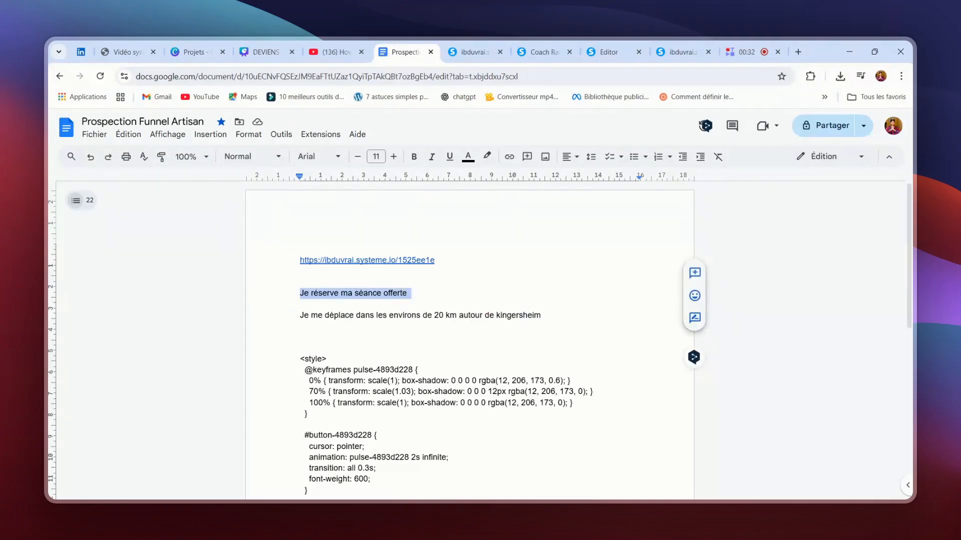
pyautogui.click(609, 52)
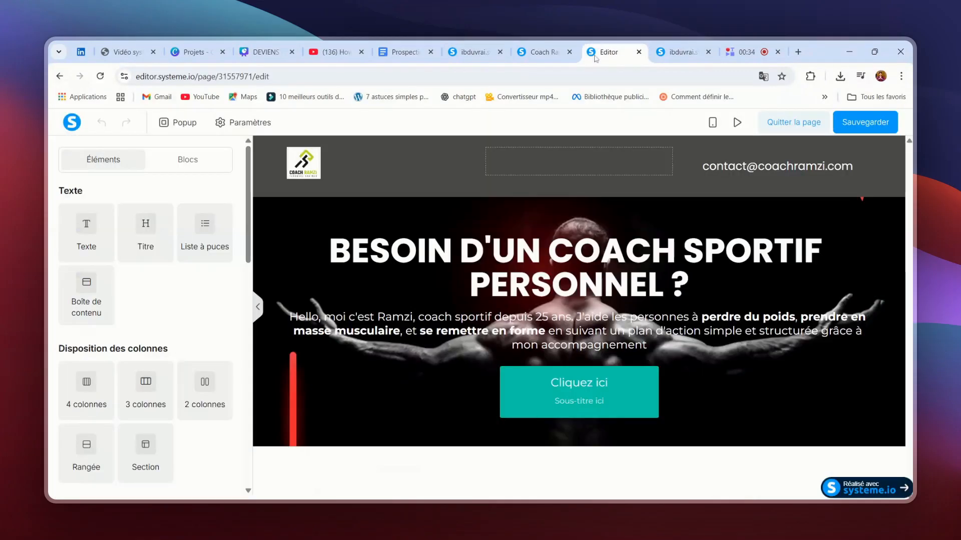
pyautogui.click(555, 413)
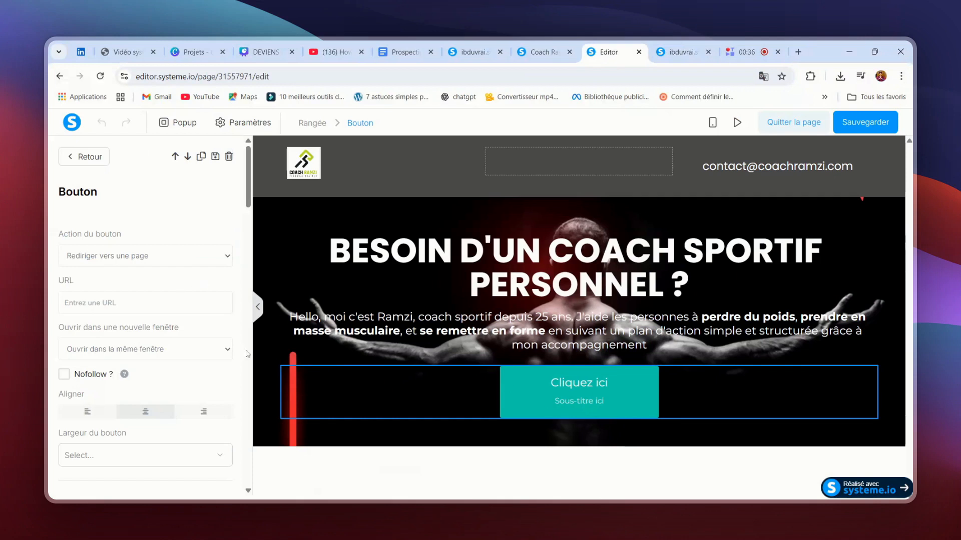
pyautogui.scroll(-1, 131, 320)
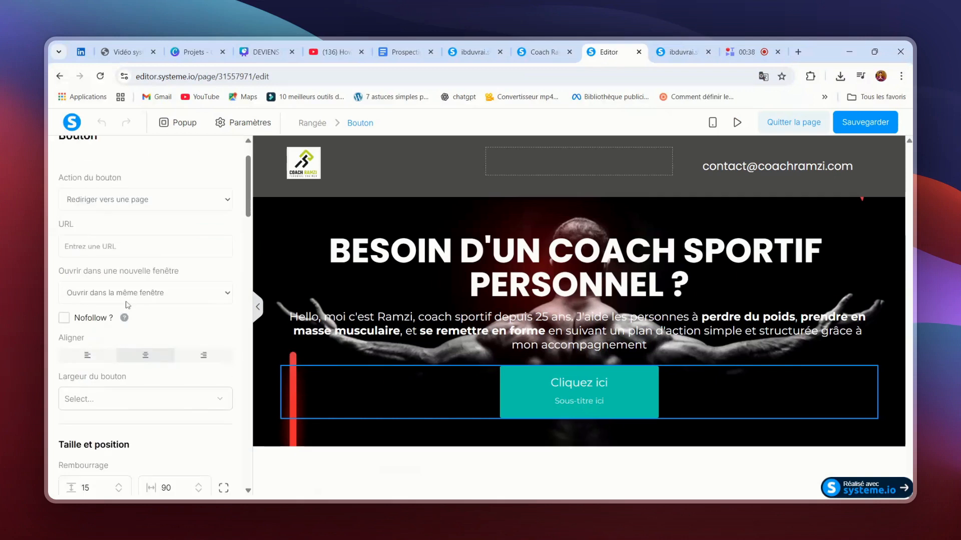
pyautogui.scroll(-2, 103, 266)
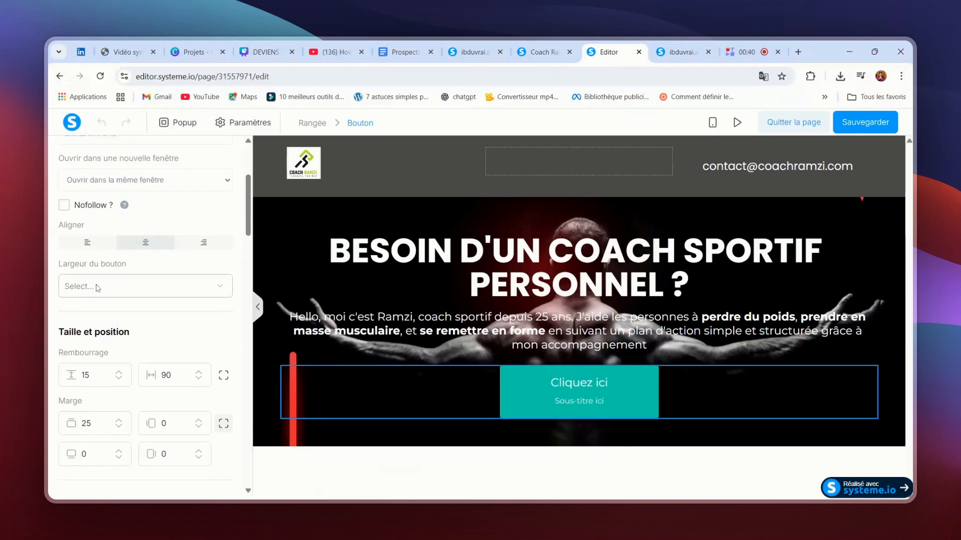
pyautogui.scroll(3, 107, 258)
pyautogui.scroll(-7, 114, 278)
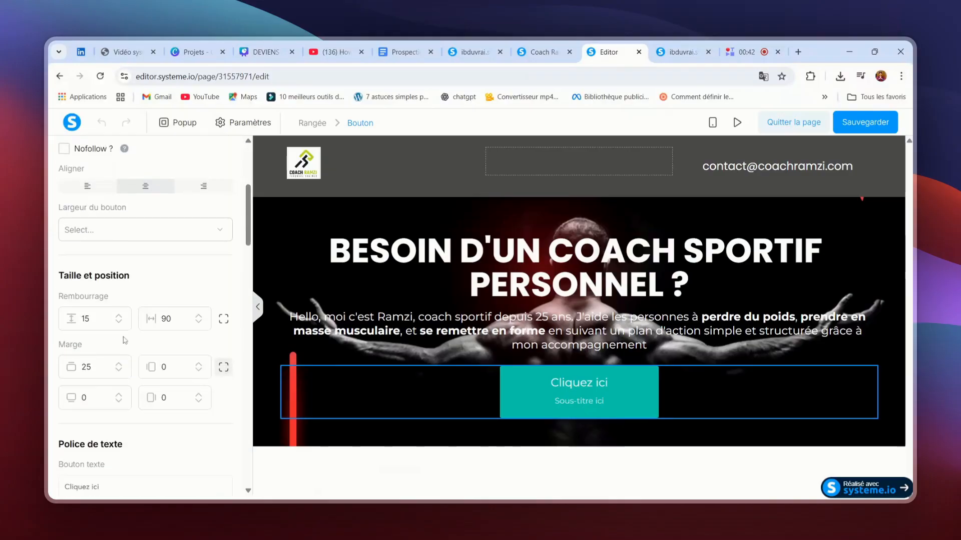
pyautogui.tripleClick(81, 317)
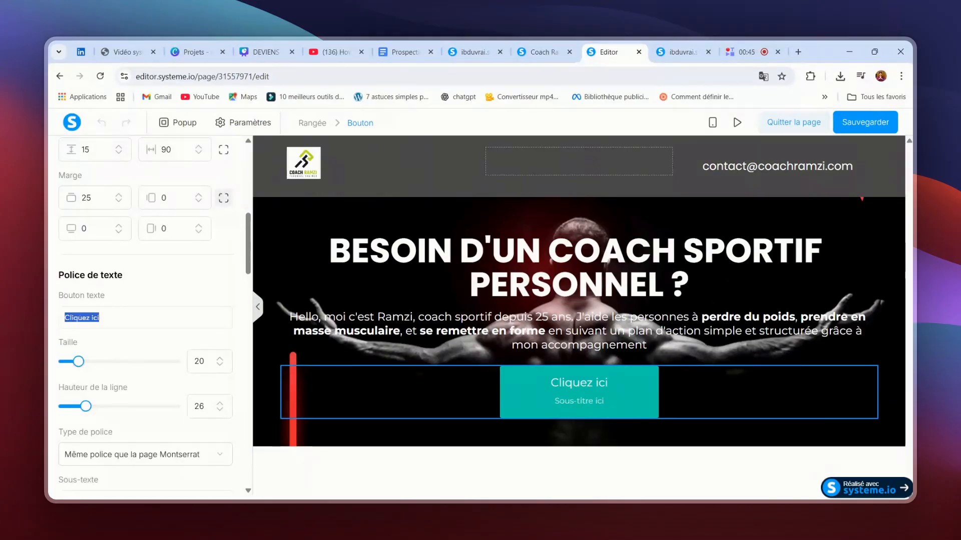
pyautogui.hotkey('ctrl', 'v')
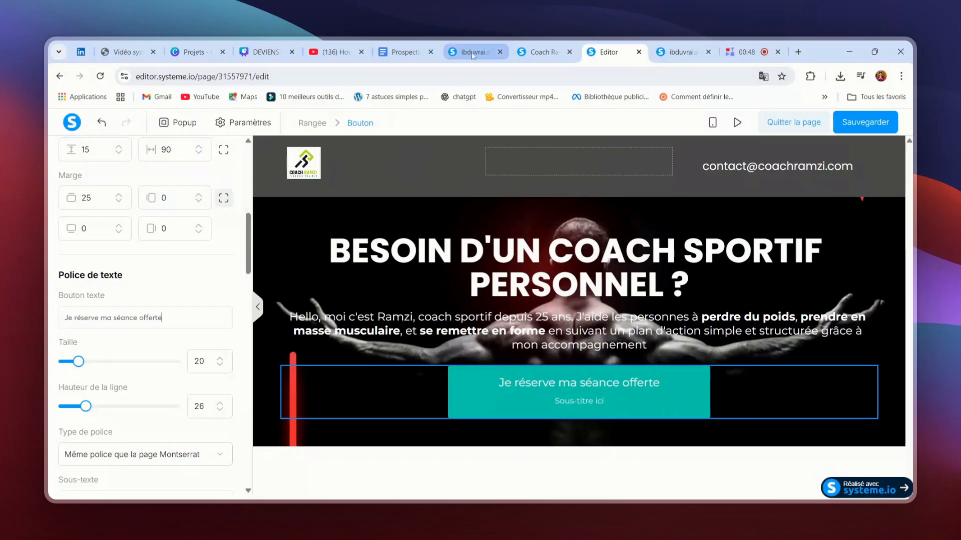
# - Replace the button's subtext with "Je me déplace dans les environs de 20 km autour de kingersheim", copied from the Google Docs document
pyautogui.click(402, 52)
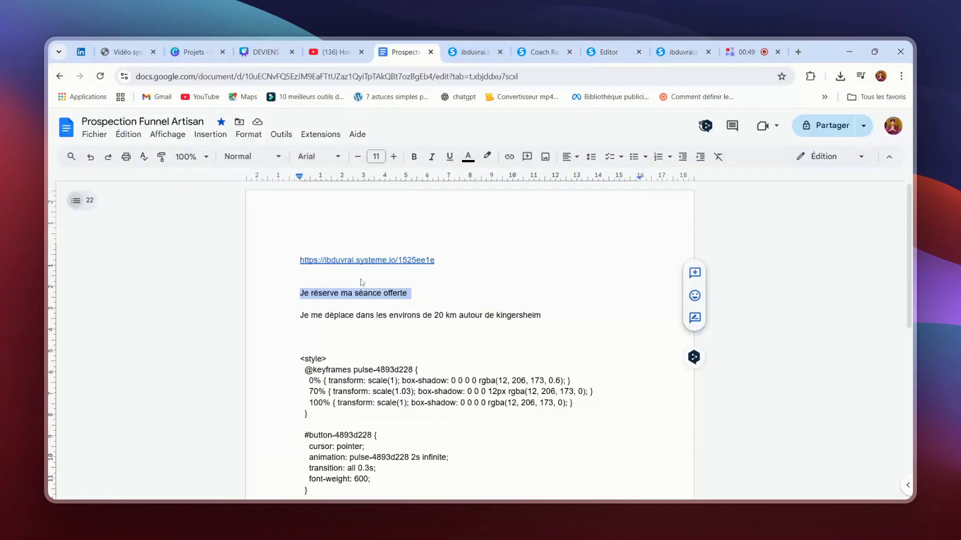
pyautogui.tripleClick(330, 316)
pyautogui.hotkey('ctrl', 'c')
pyautogui.click(608, 52)
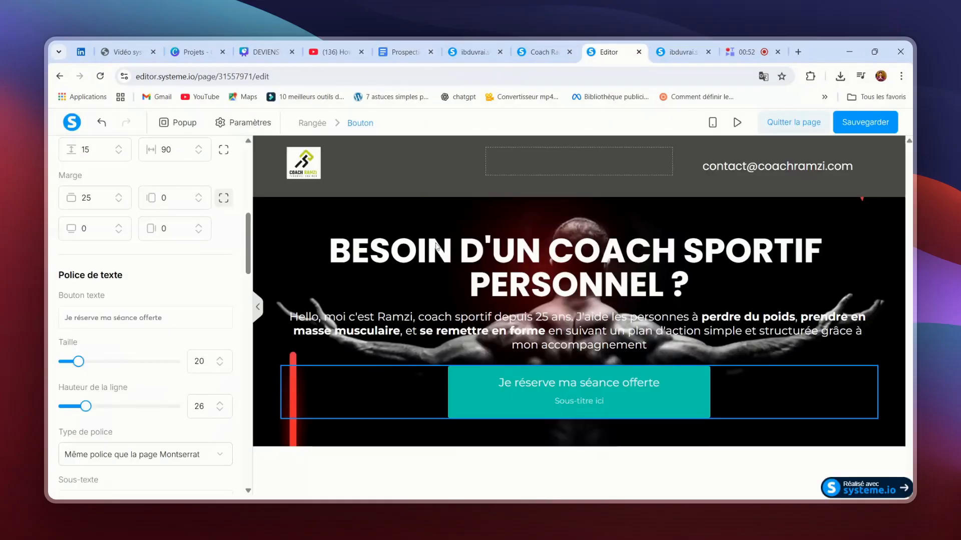
pyautogui.scroll(-3, 142, 394)
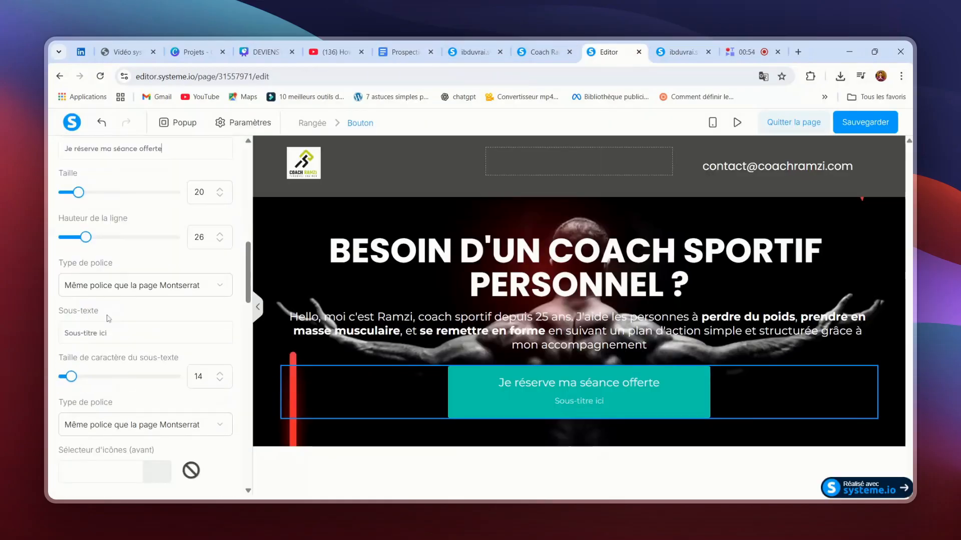
pyautogui.moveTo(107, 333); pyautogui.dragTo(63, 333)
pyautogui.hotkey('ctrl', 'v')
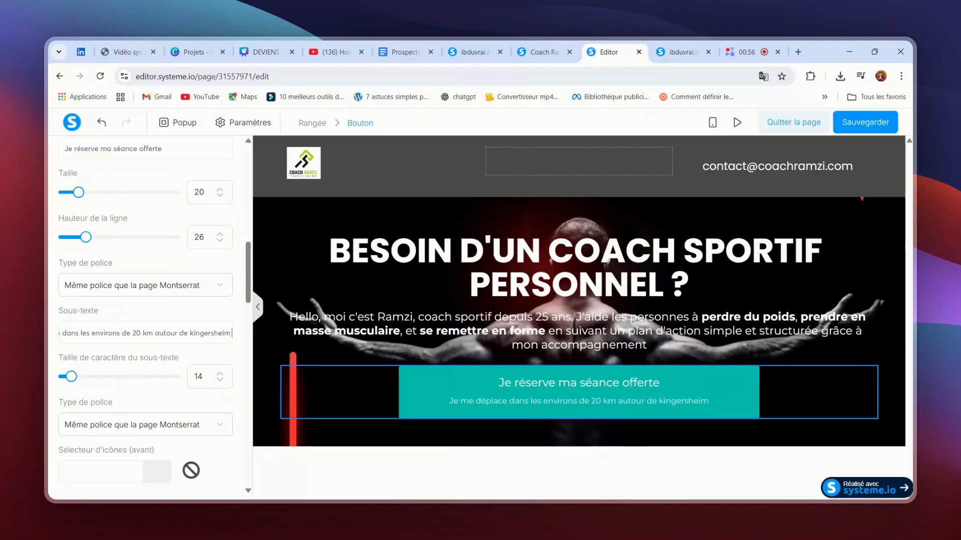
pyautogui.scroll(3, 143, 296)
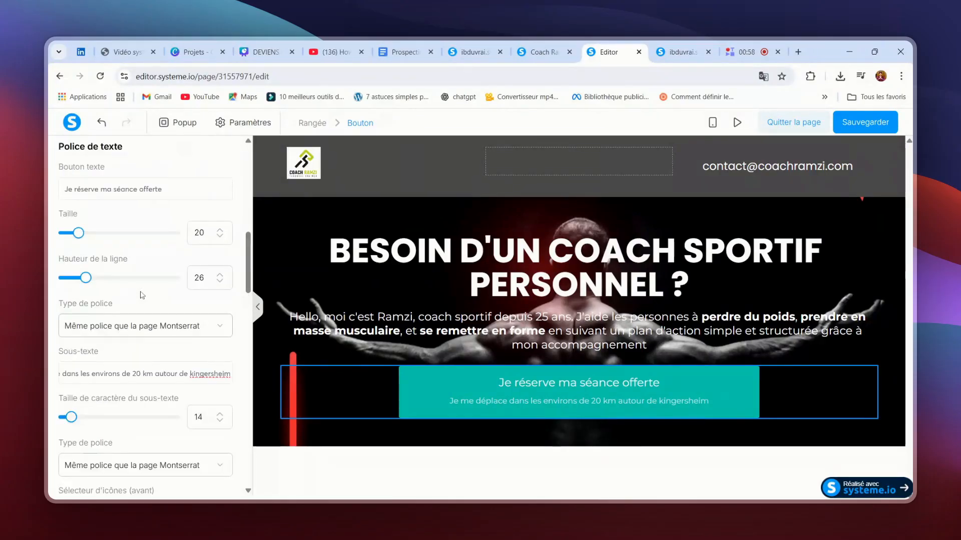
# - Set the button text's font to the Google font Montserrat
pyautogui.scroll(5, 143, 297)
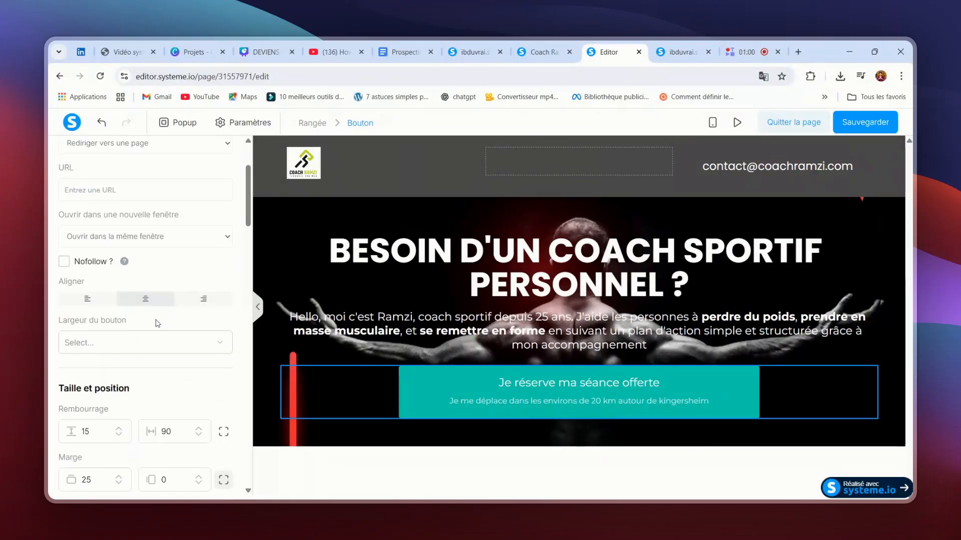
pyautogui.scroll(2, 158, 250)
pyautogui.scroll(-3, 148, 323)
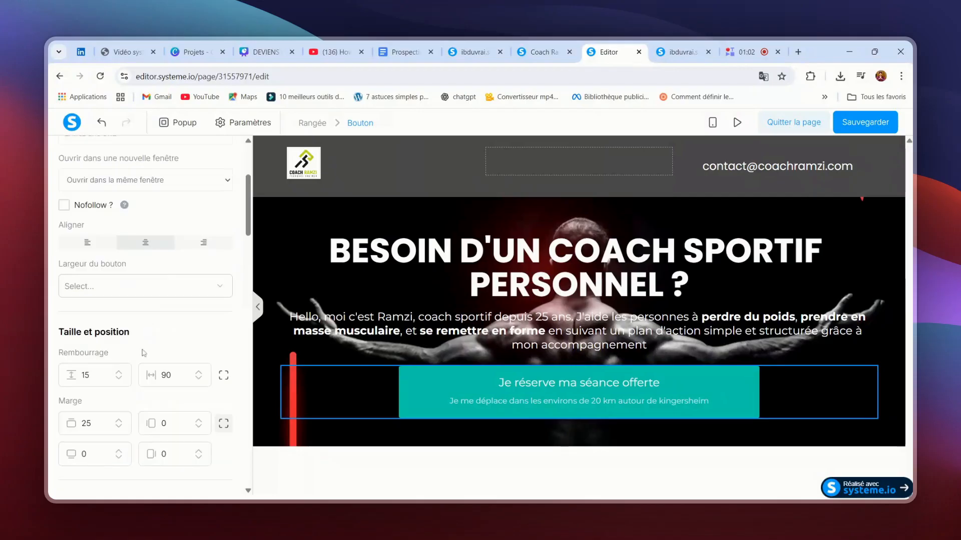
pyautogui.scroll(-3, 130, 300)
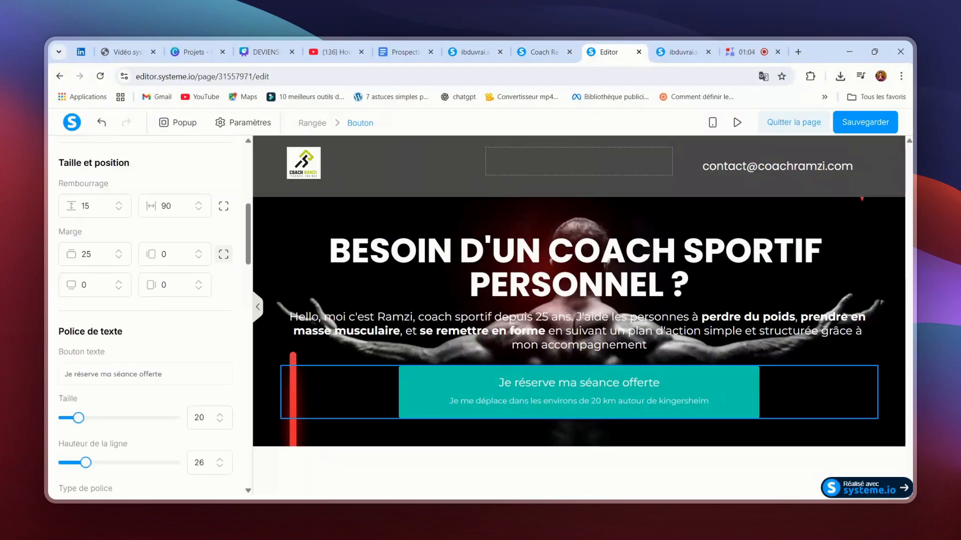
pyautogui.scroll(-1, 151, 384)
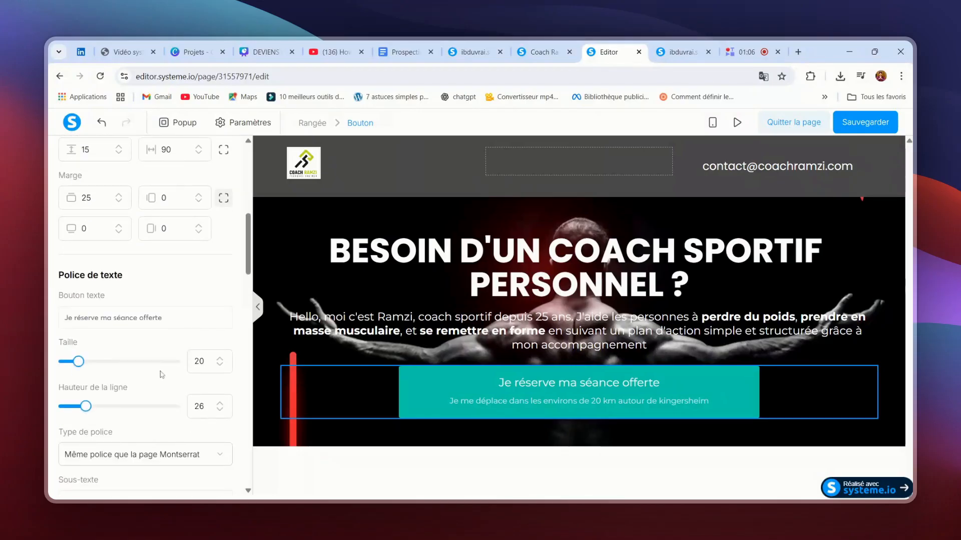
pyautogui.scroll(-2, 162, 374)
pyautogui.click(131, 348)
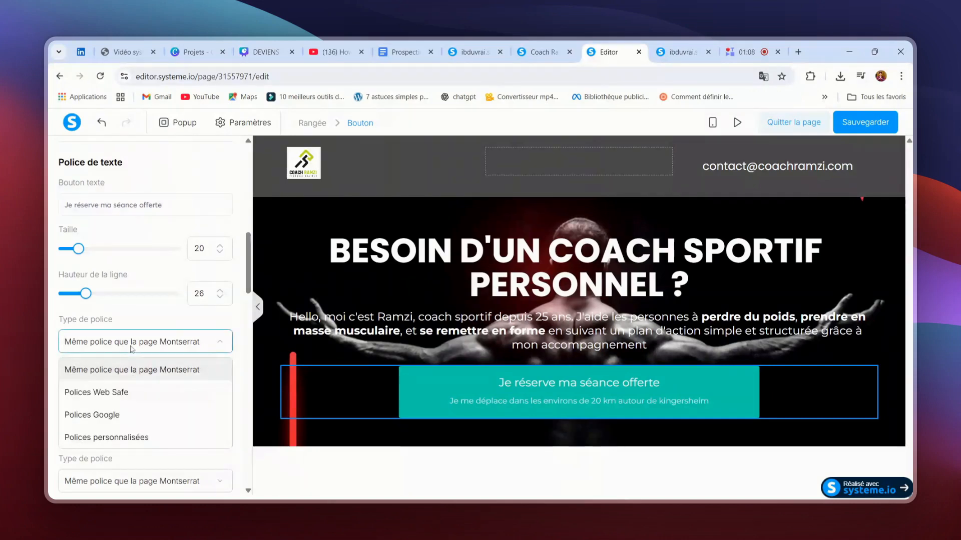
pyautogui.click(114, 415)
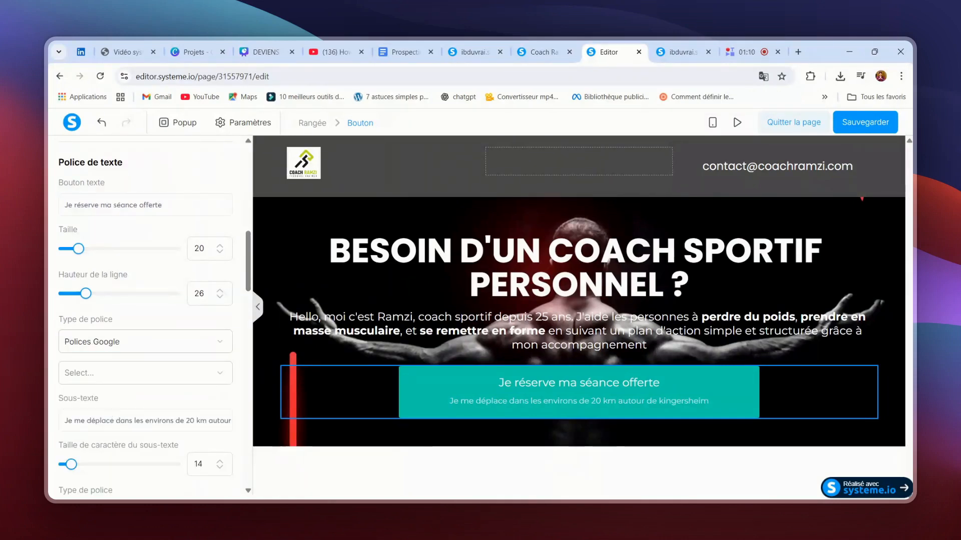
pyautogui.click(114, 373)
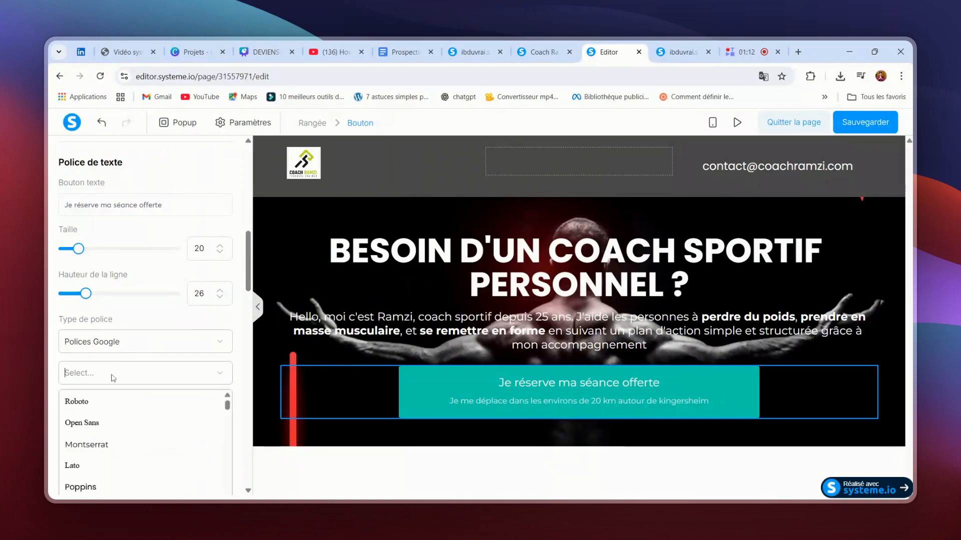
pyautogui.scroll(-1, 110, 400)
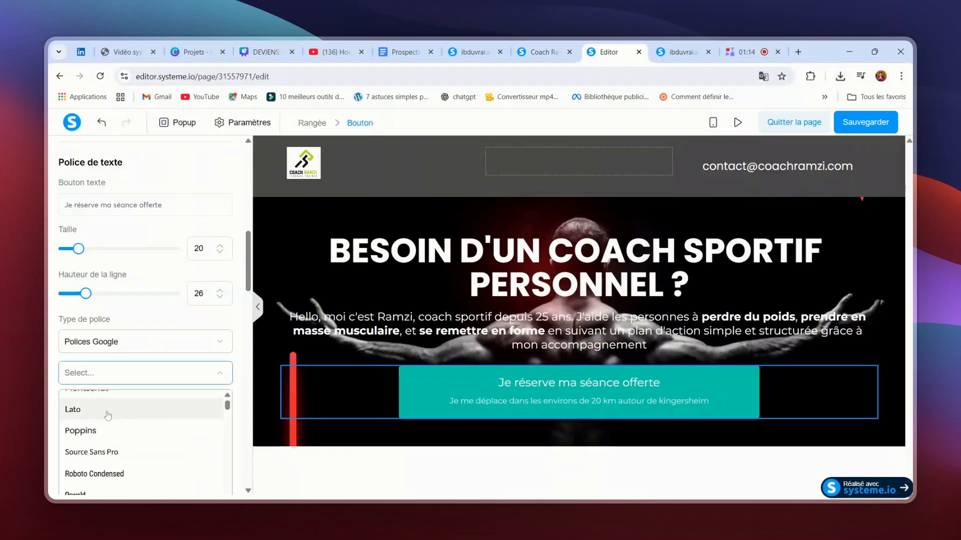
pyautogui.scroll(1, 108, 404)
pyautogui.click(100, 443)
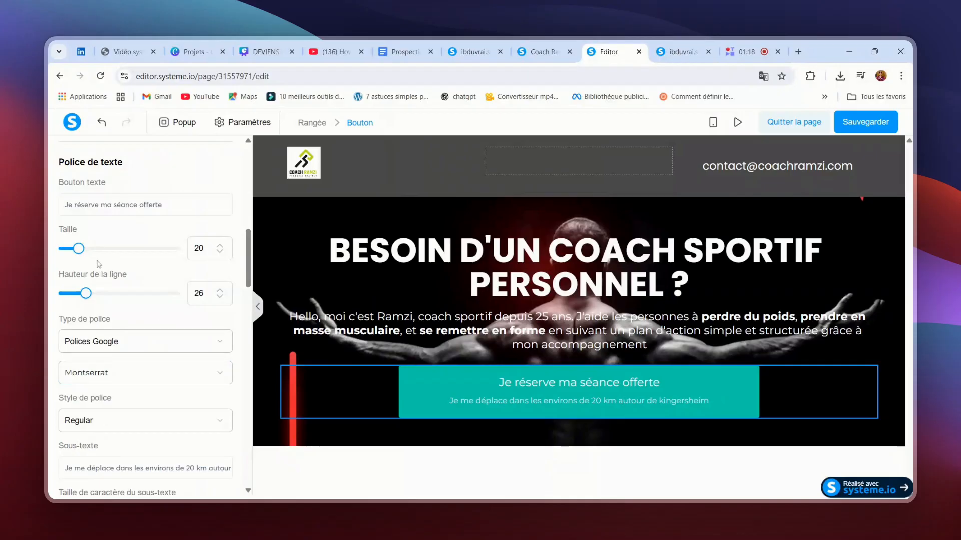
# - Increase the button text's size to 30
pyautogui.click(221, 245)
pyautogui.click(220, 245)
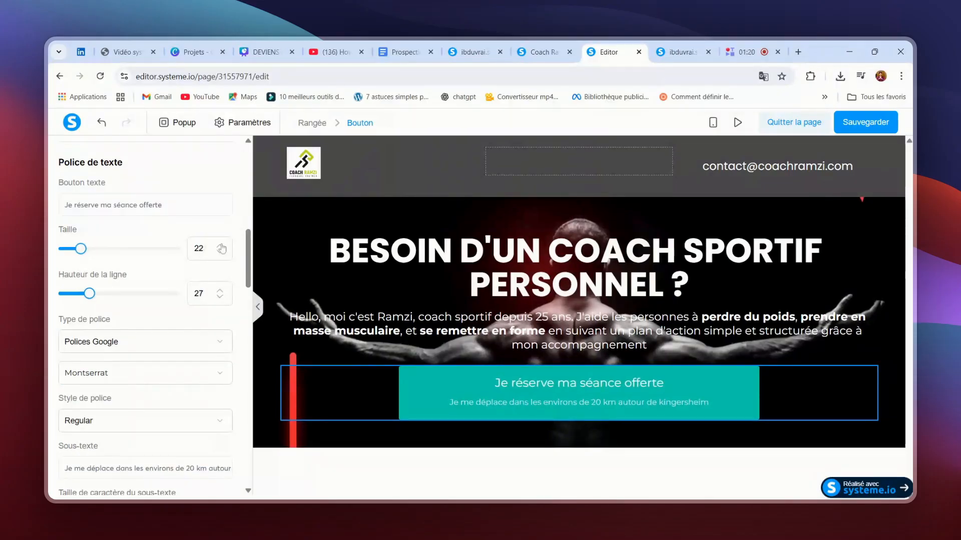
pyautogui.click(220, 245)
pyautogui.click(221, 245)
pyautogui.click(220, 245)
pyautogui.click(221, 245)
pyautogui.click(221, 245)
pyautogui.click(221, 245)
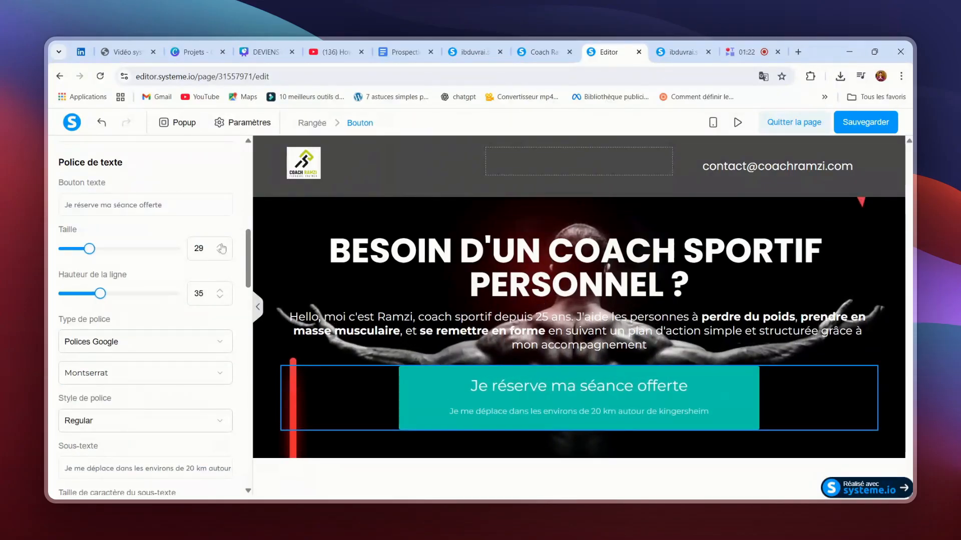
pyautogui.click(221, 245)
pyautogui.click(221, 245)
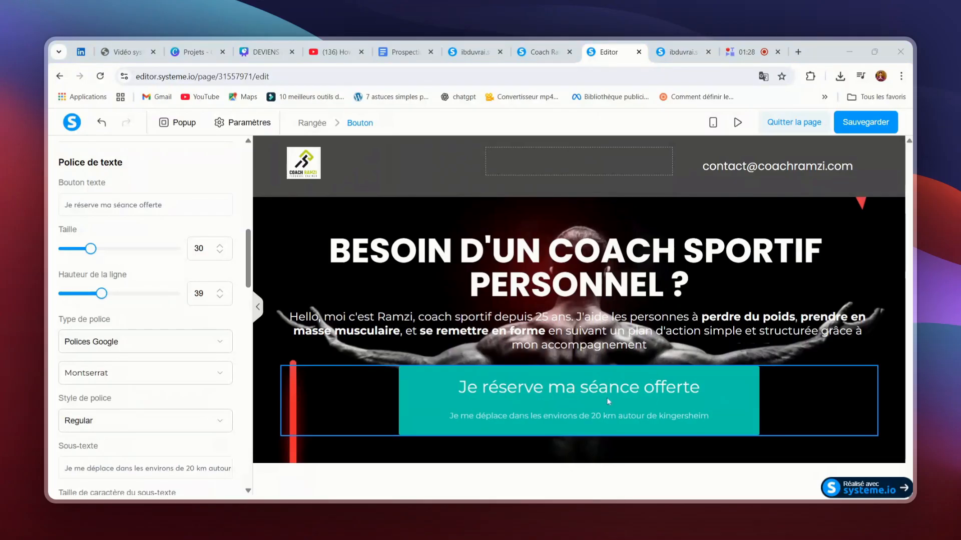
# - Reduce the button text's line height to 25
pyautogui.click(219, 297)
pyautogui.click(219, 297)
pyautogui.click(220, 298)
pyautogui.click(220, 297)
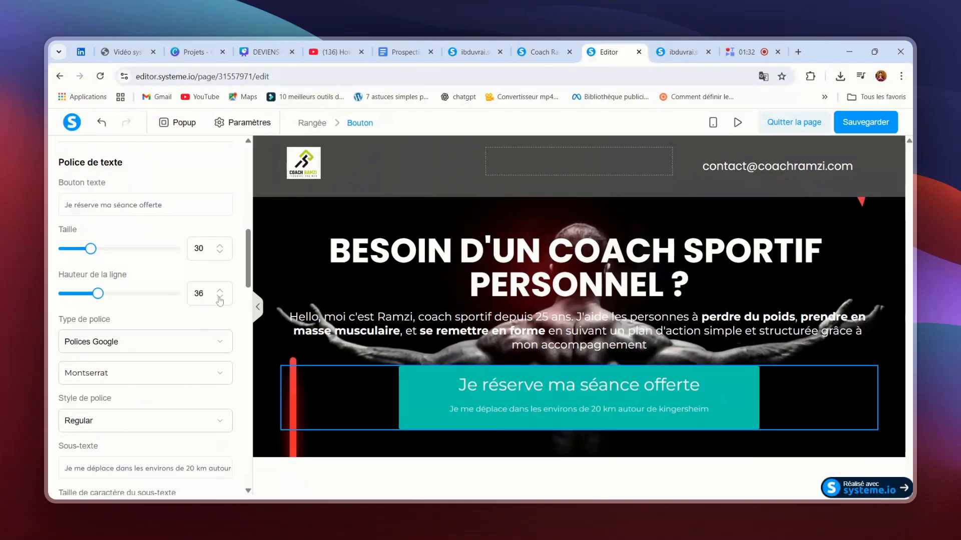
pyautogui.click(219, 297)
pyautogui.click(220, 300)
pyautogui.click(219, 299)
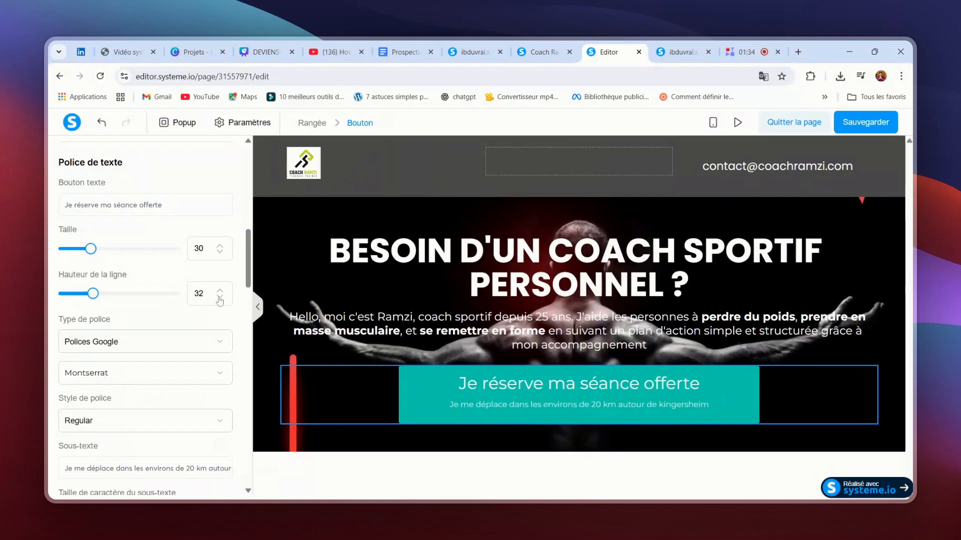
pyautogui.click(219, 300)
pyautogui.click(220, 299)
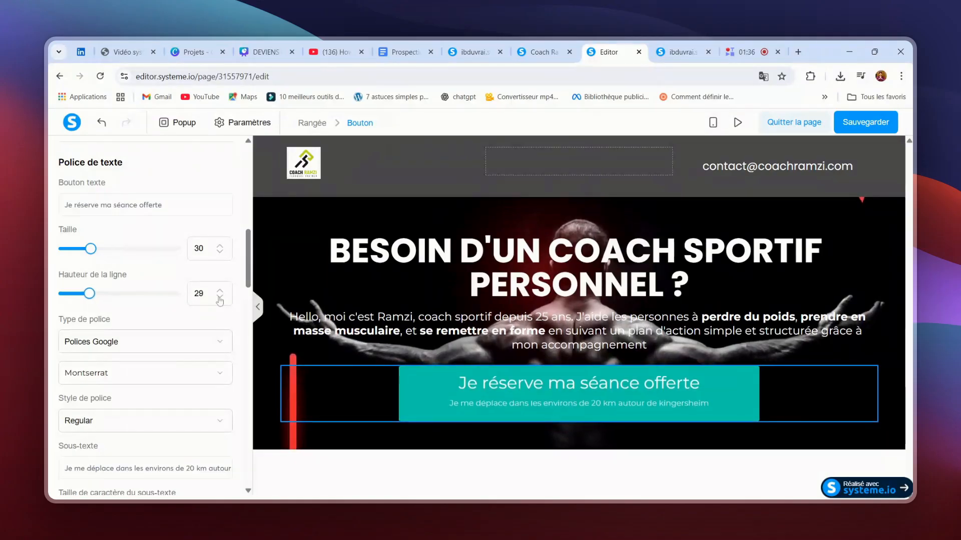
pyautogui.click(220, 299)
pyautogui.click(219, 299)
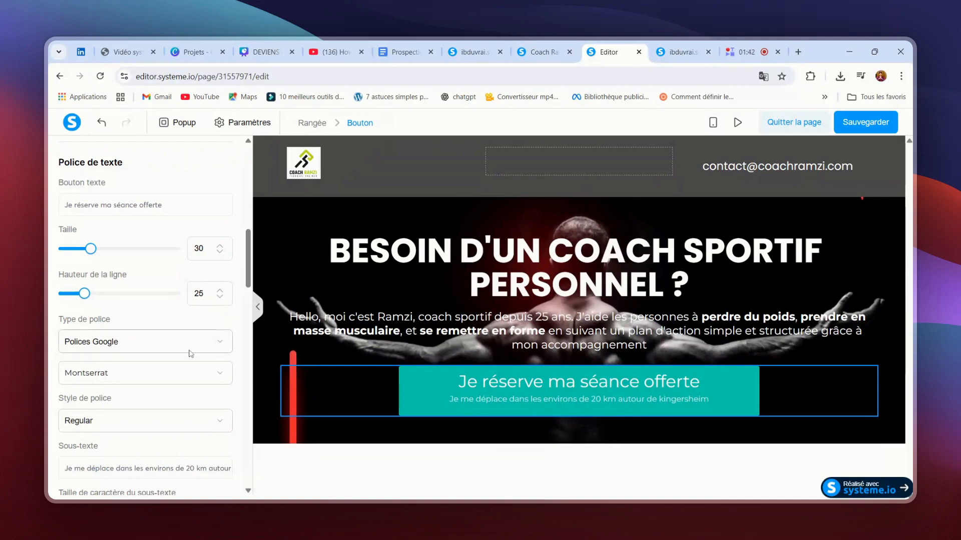
# - Set the character size of the button's subtext to 13
pyautogui.scroll(-3, 191, 353)
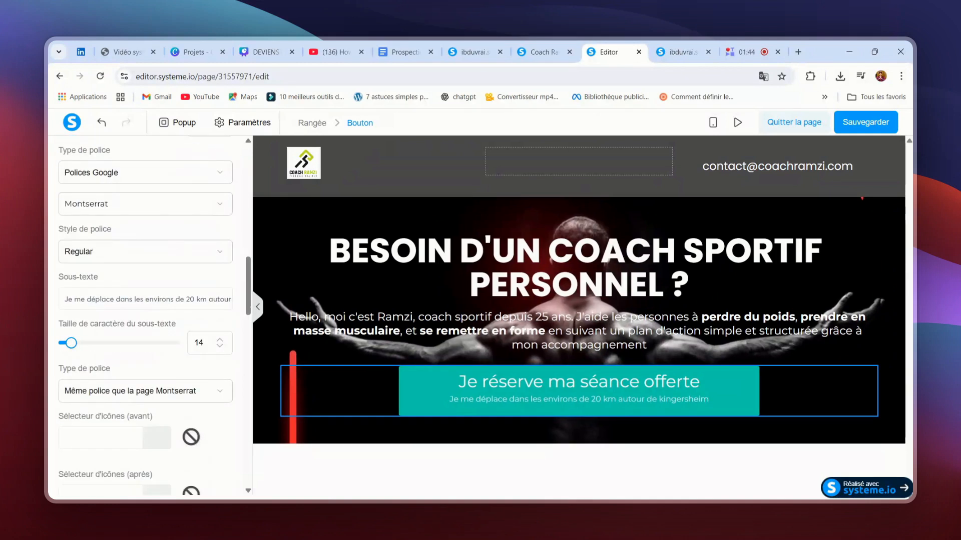
pyautogui.click(219, 347)
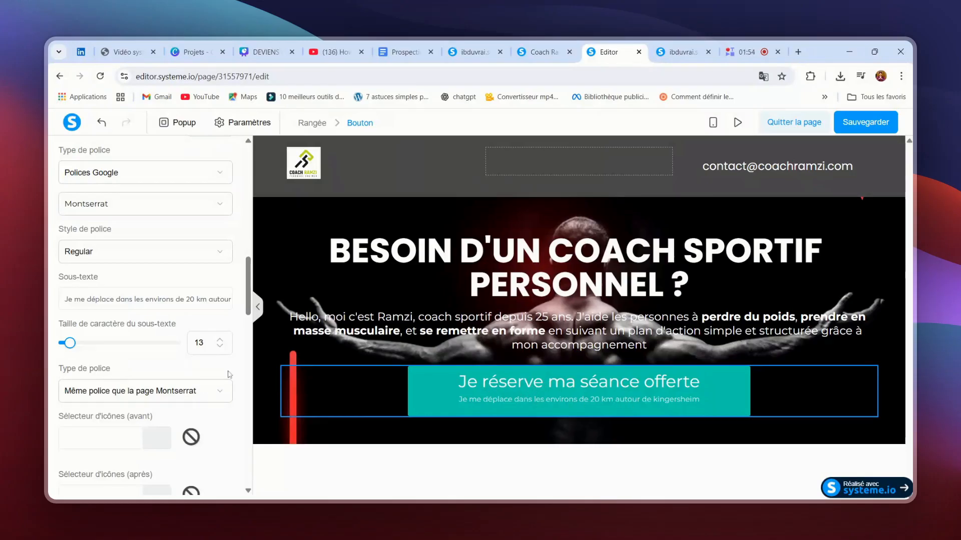
# - Look through the button's remaining colour, border, shadow and Effet de survol settings, and close its settings
pyautogui.scroll(-2, 230, 374)
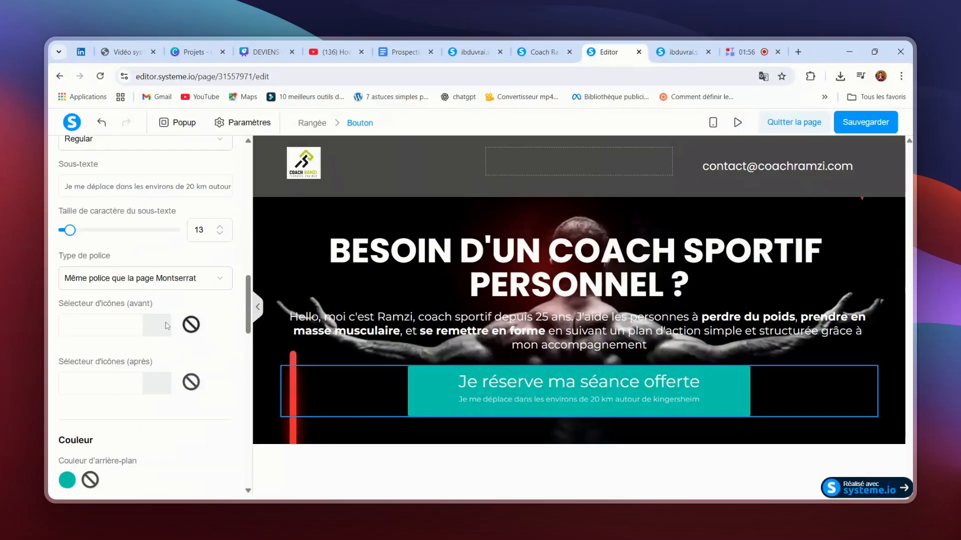
pyautogui.scroll(-5, 170, 330)
pyautogui.scroll(-4, 165, 347)
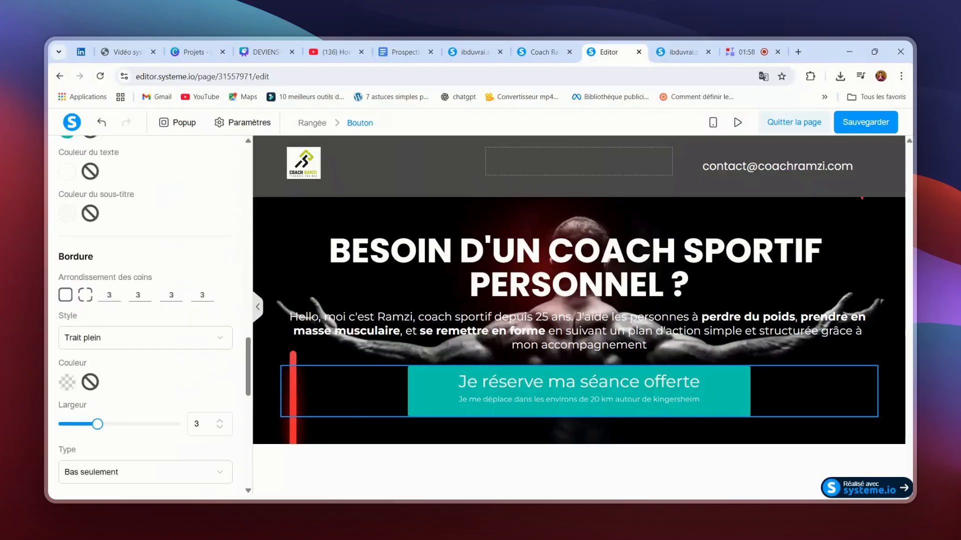
pyautogui.scroll(1, 150, 296)
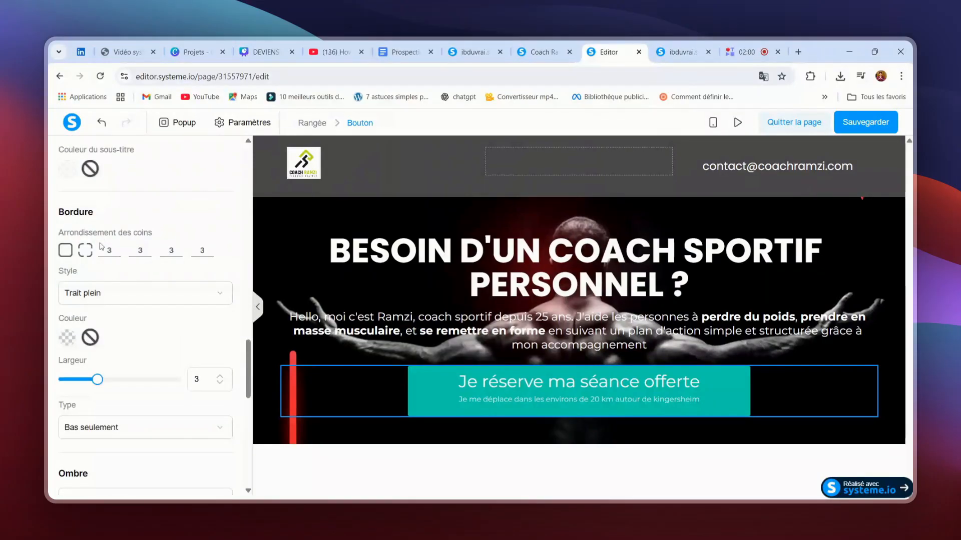
pyautogui.scroll(-7, 165, 386)
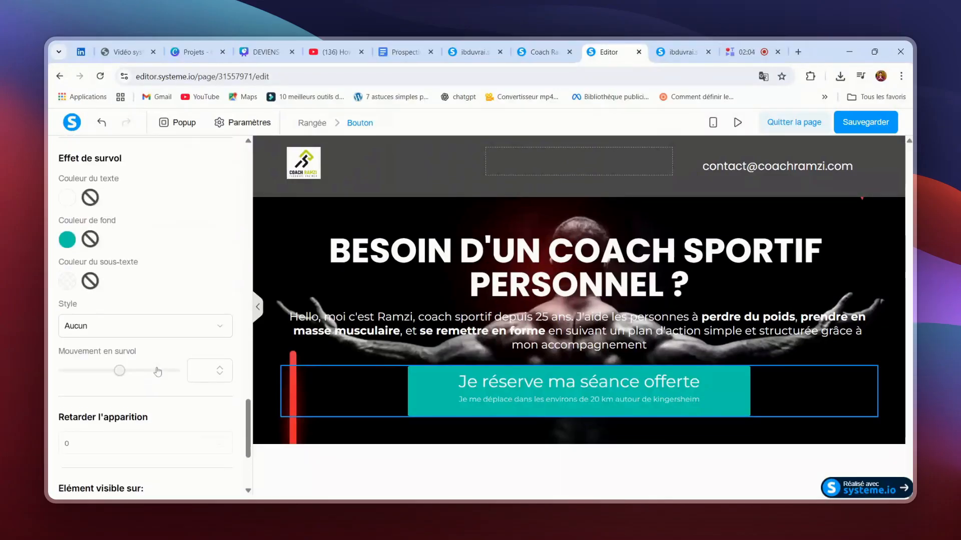
pyautogui.scroll(10, 159, 370)
pyautogui.scroll(5, 172, 343)
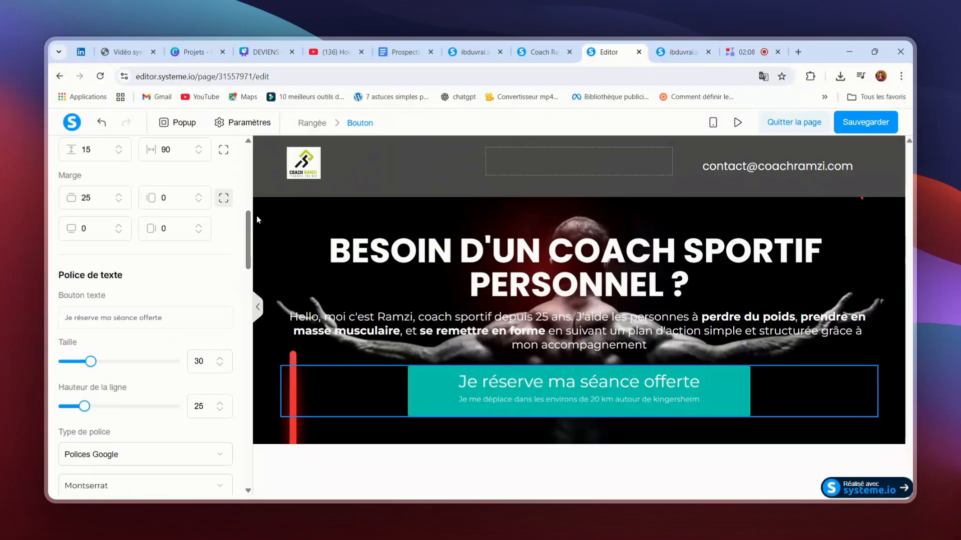
pyautogui.press('Escape')
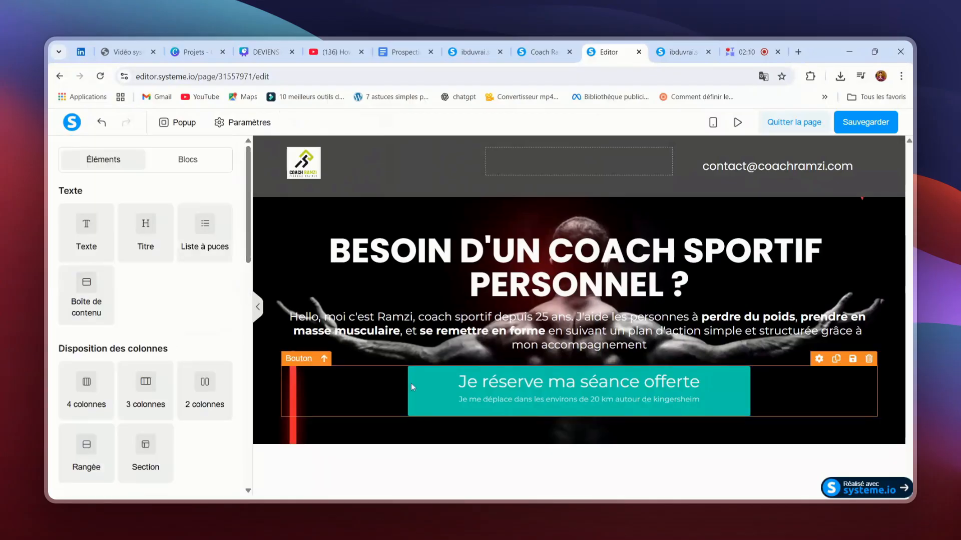
# - Split the button's padding into separate sides and set both the left and right padding to 40
pyautogui.scroll(-5, 165, 338)
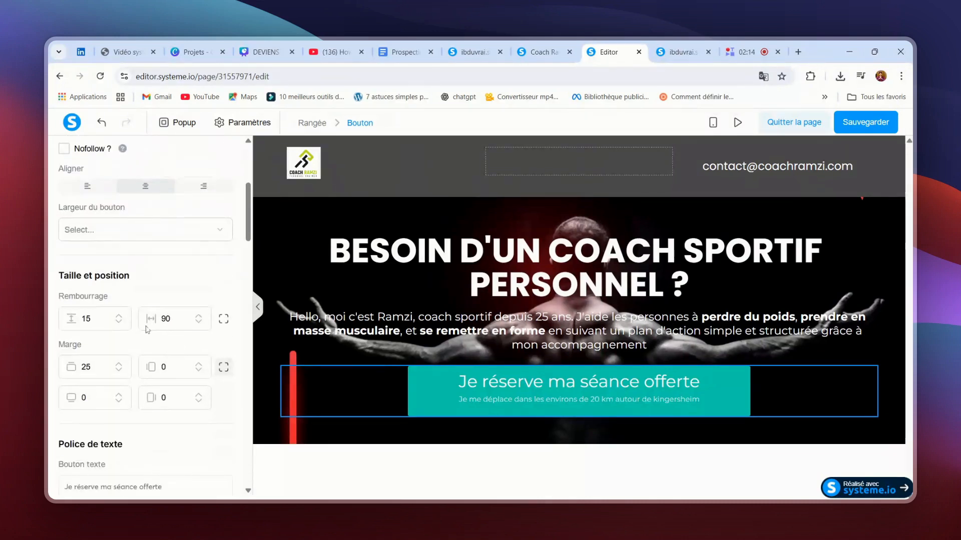
pyautogui.click(223, 319)
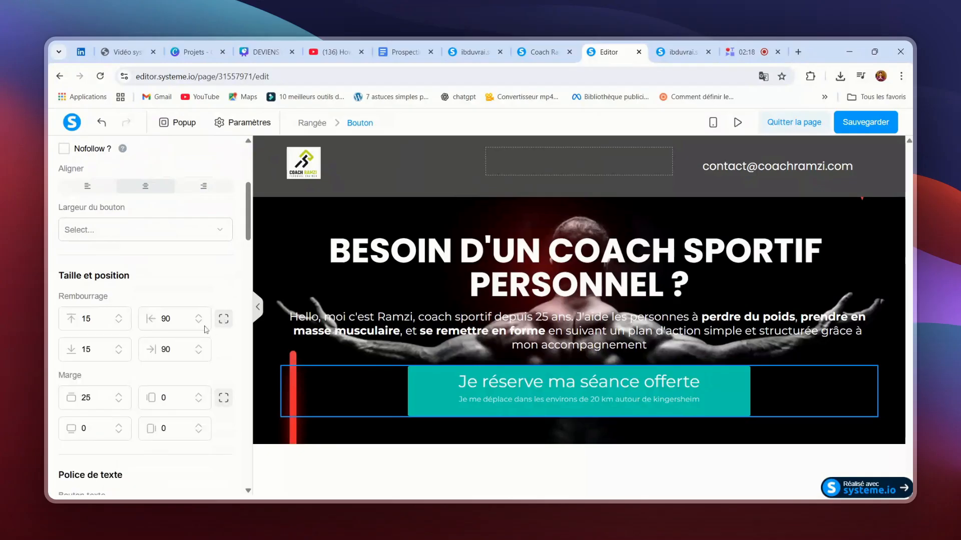
pyautogui.moveTo(165, 319); pyautogui.dragTo(157, 321)
pyautogui.press('BackSpace')
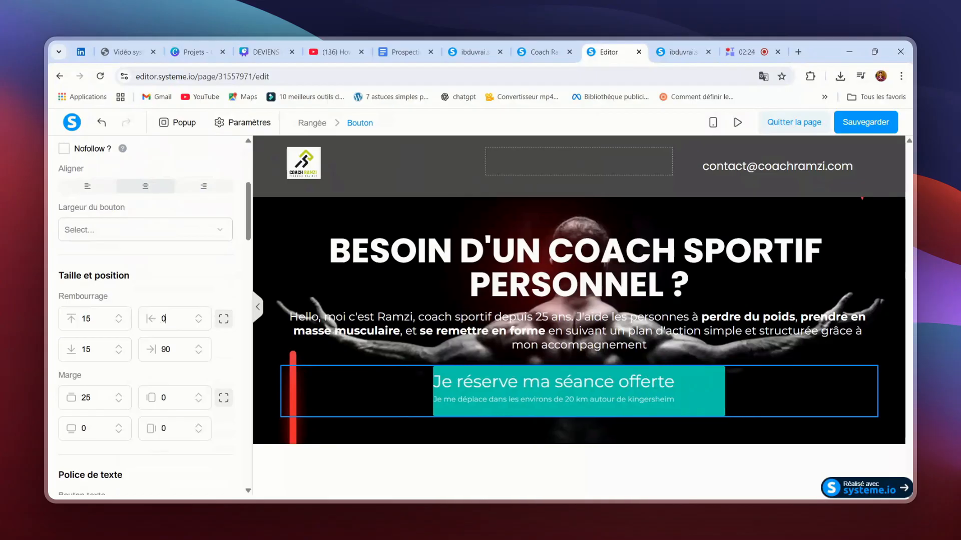
pyautogui.write('5')
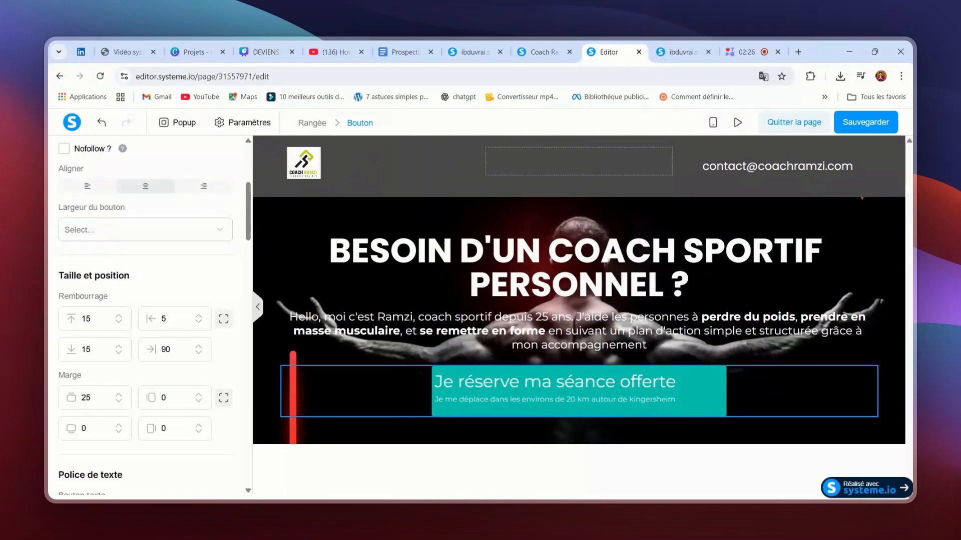
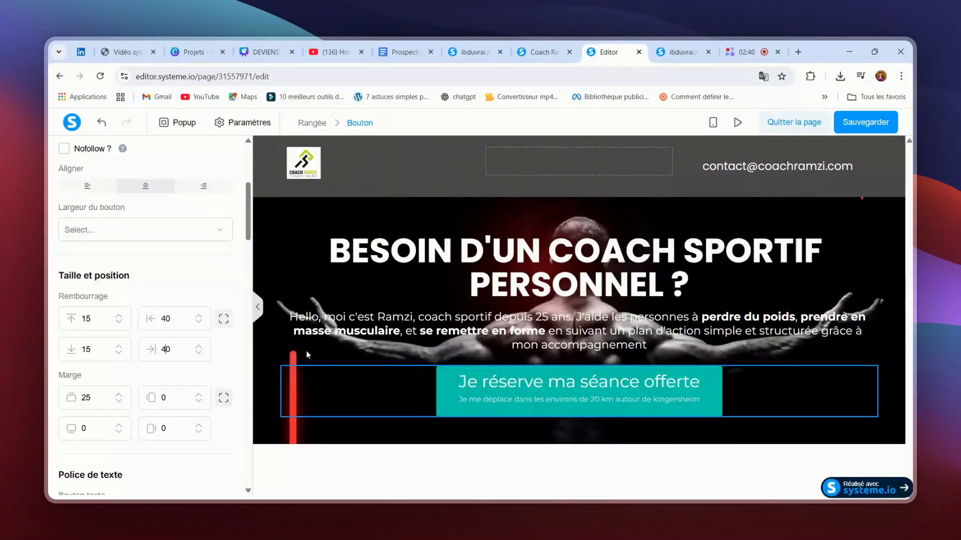
# - Set the button's top and bottom padding to 10 and save the page
pyautogui.click(119, 323)
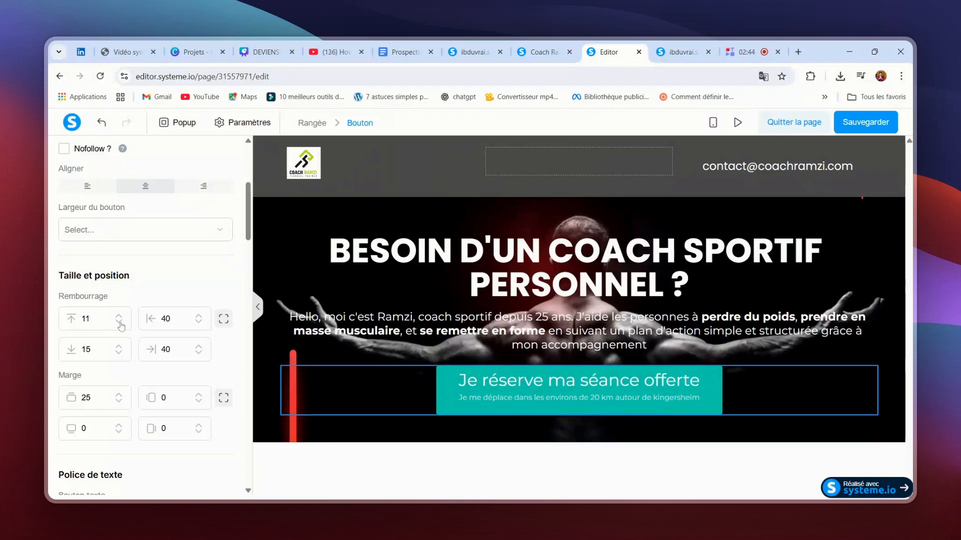
pyautogui.click(119, 322)
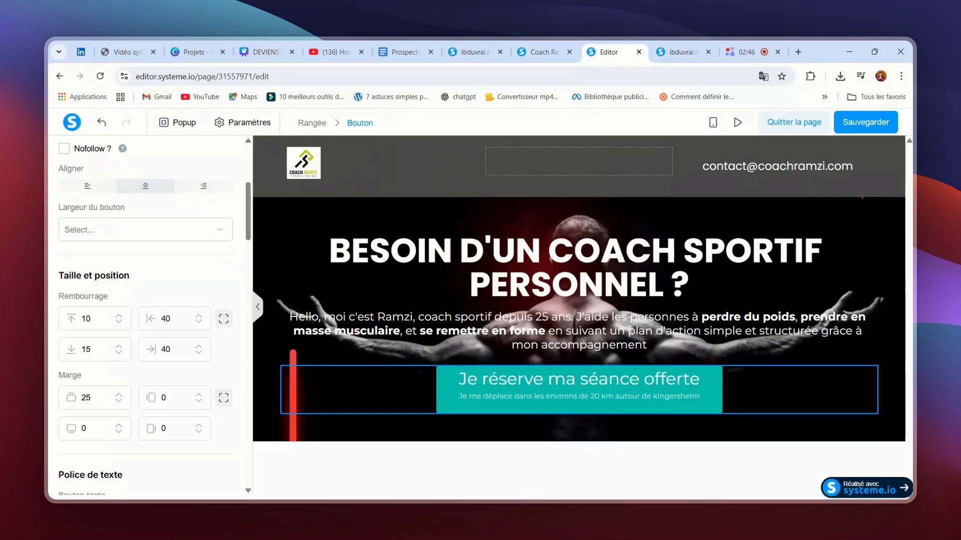
pyautogui.write('0')
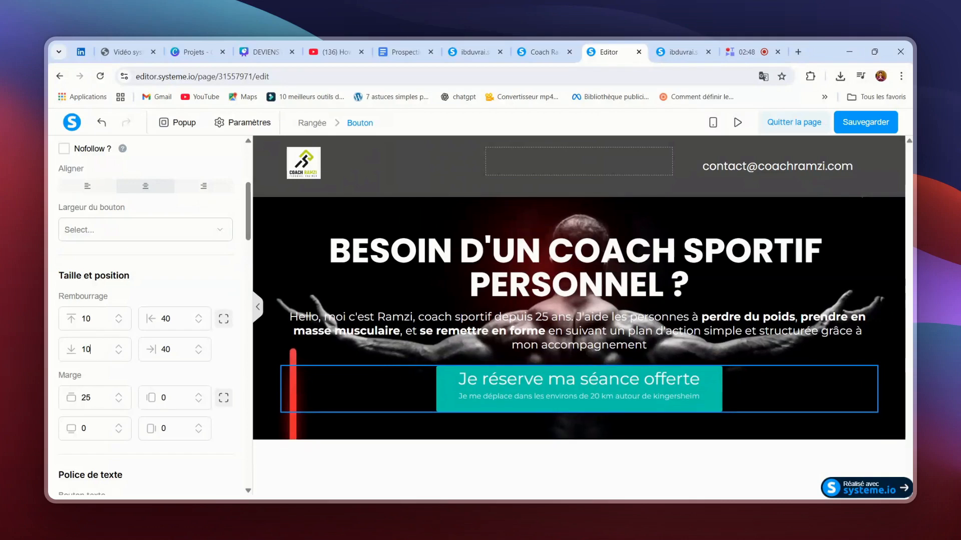
pyautogui.click(857, 131)
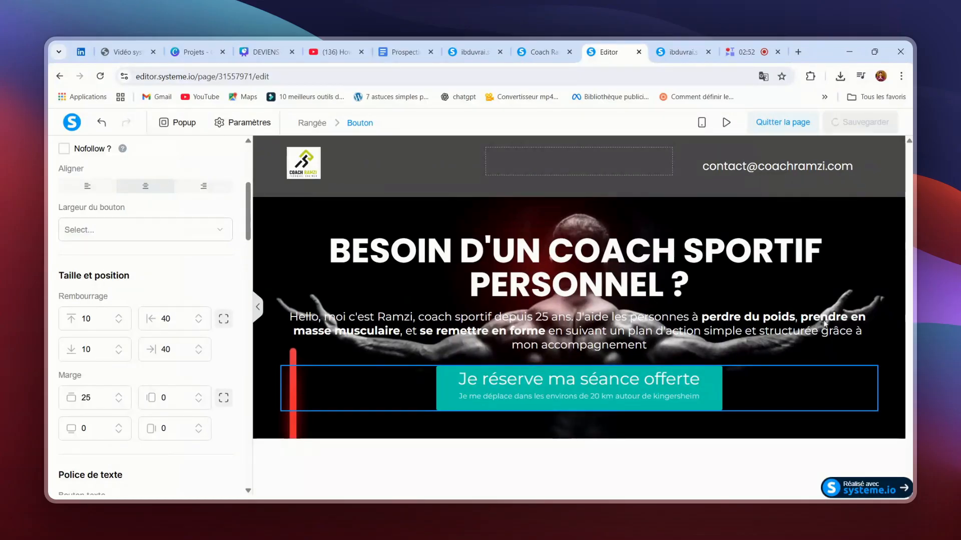
# - Examine the hero section of the already open ibduvrai.systeme.io reference page and return to the page editor
pyautogui.click(479, 53)
pyautogui.scroll(-1, 504, 429)
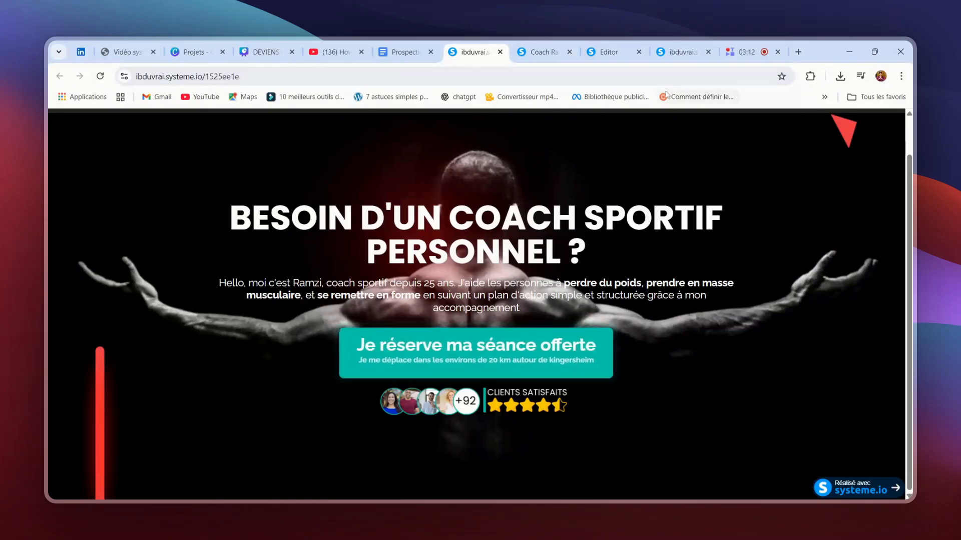
pyautogui.click(605, 51)
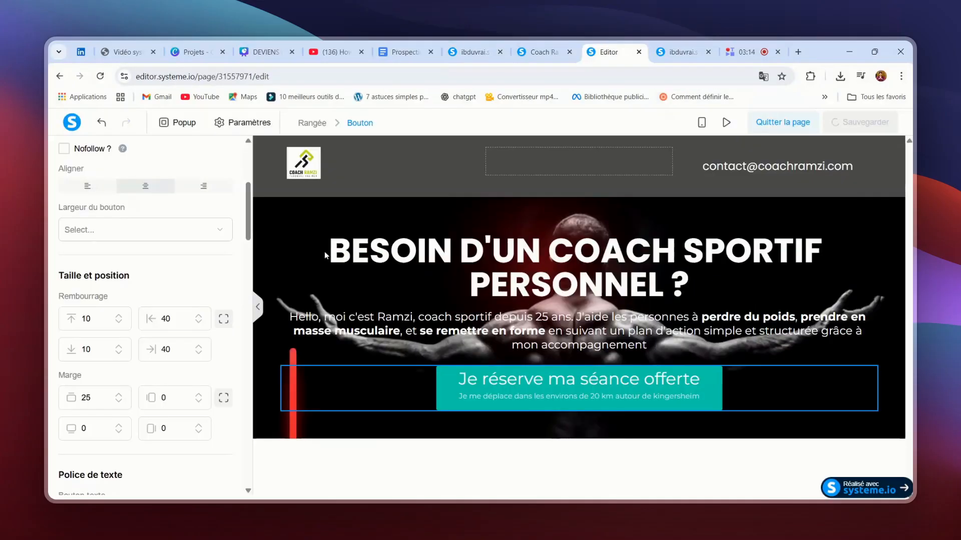
# - Switch to the already open DEVIENS PRO design in Canva and add a blank fourth page
pyautogui.click(185, 46)
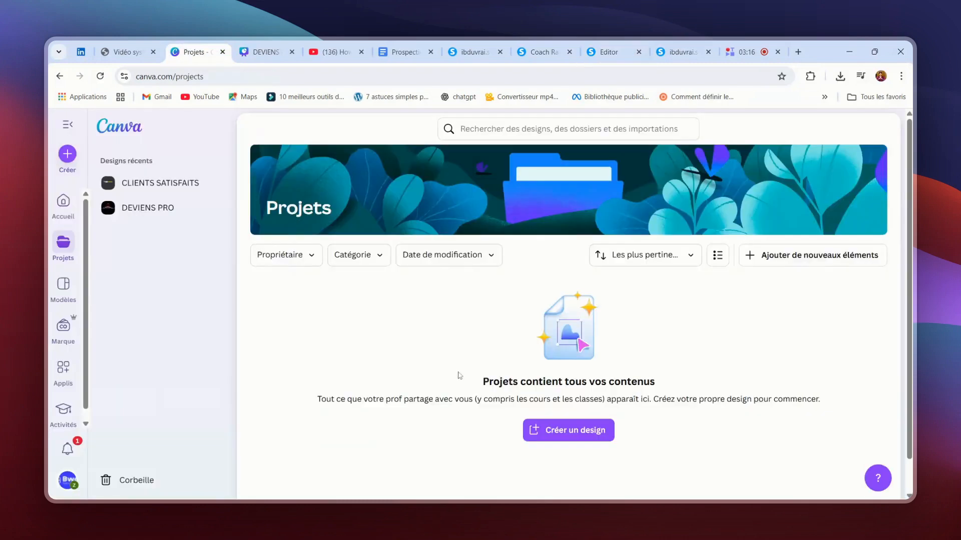
pyautogui.click(261, 52)
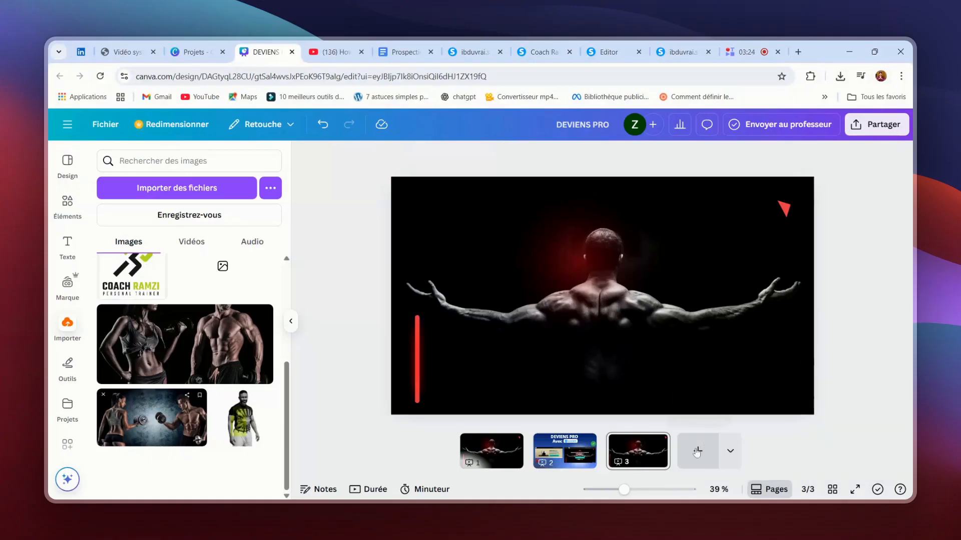
pyautogui.click(696, 452)
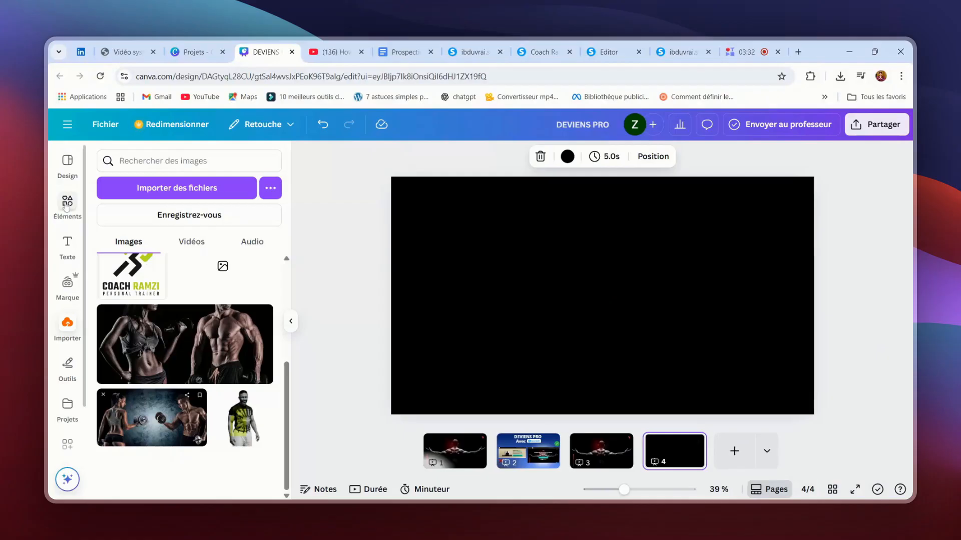
pyautogui.scroll(2, 183, 345)
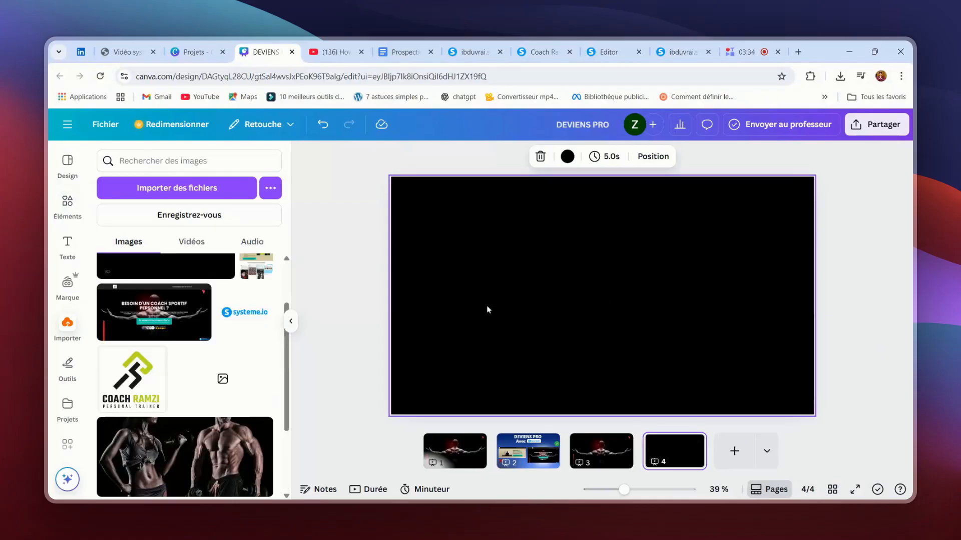
pyautogui.scroll(2, 222, 299)
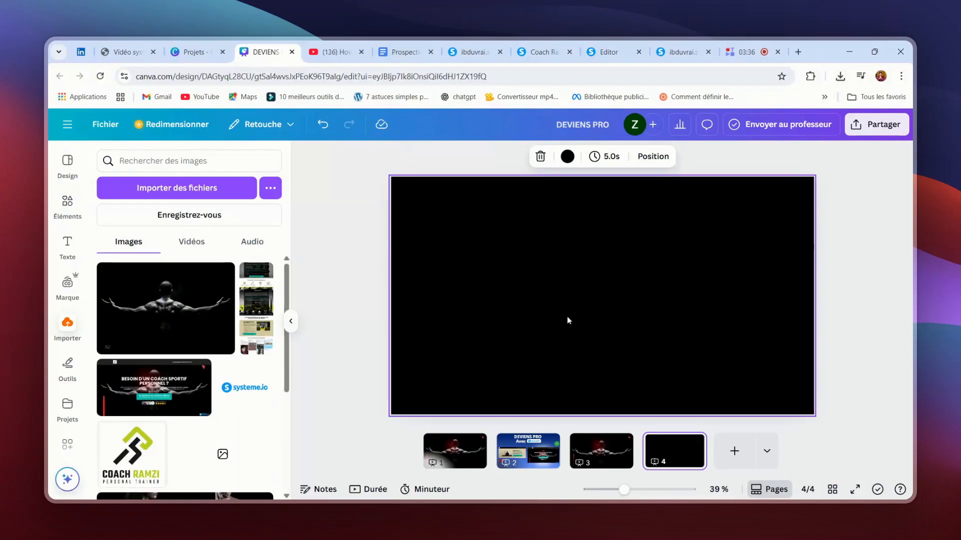
# - Search the elements for "cadre photo" and add a circular photo frame to the blank page, deleting the extra copy
pyautogui.click(68, 205)
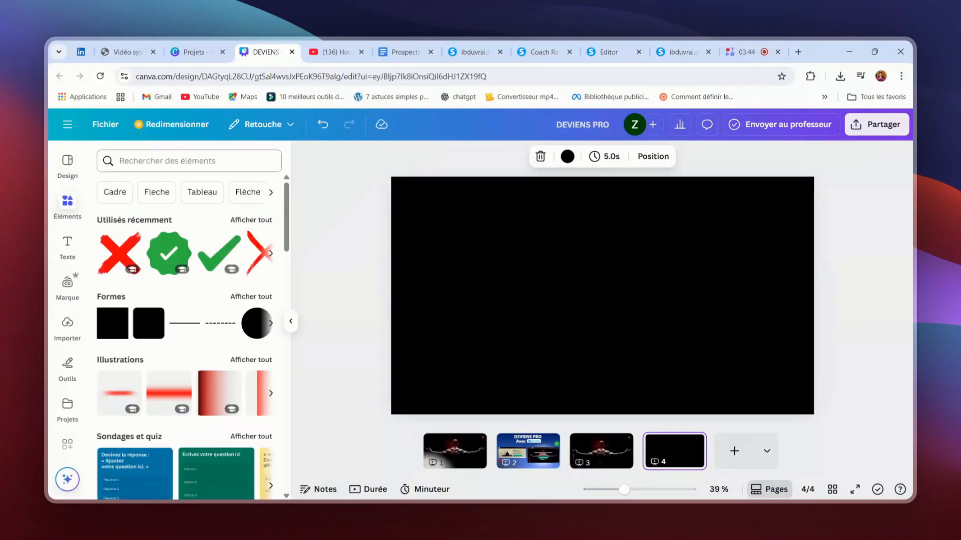
pyautogui.click(189, 161)
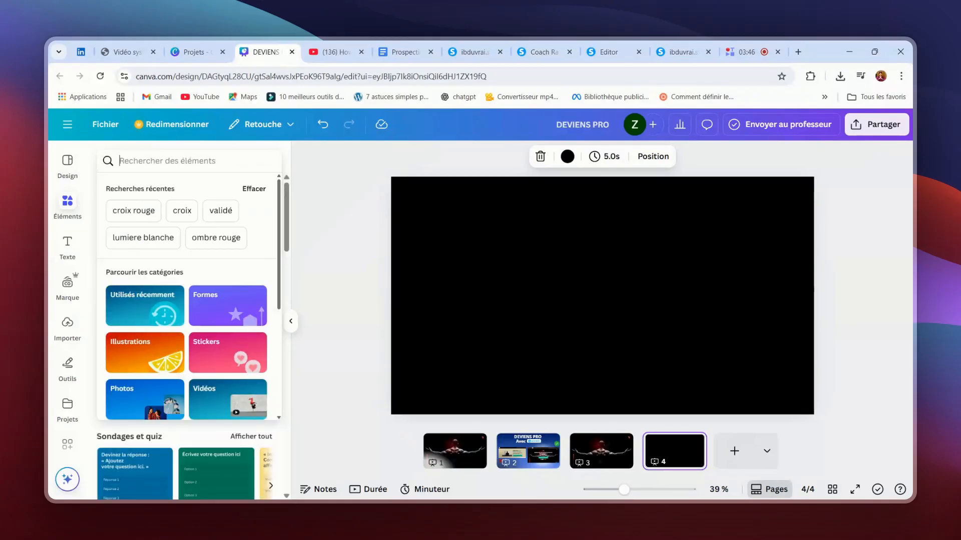
pyautogui.write('CADRE')
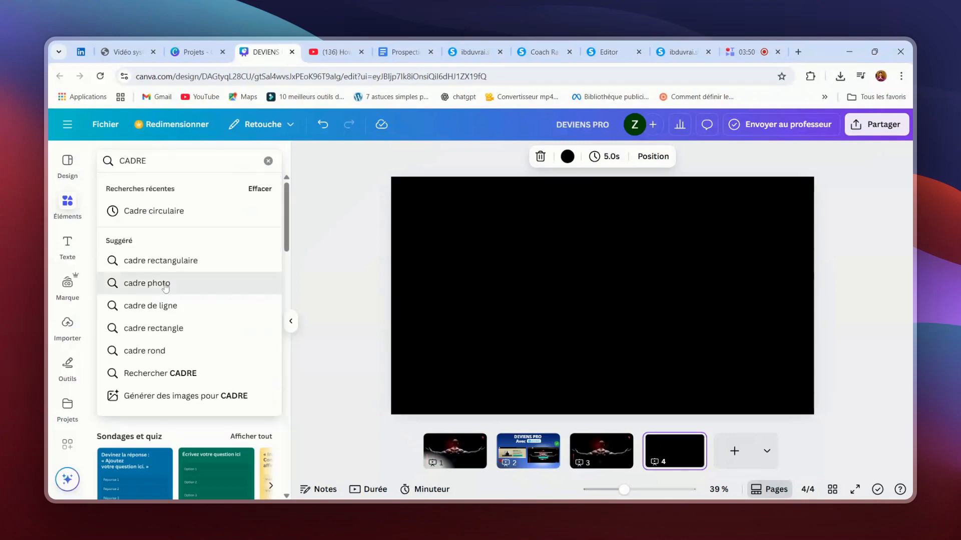
pyautogui.click(165, 287)
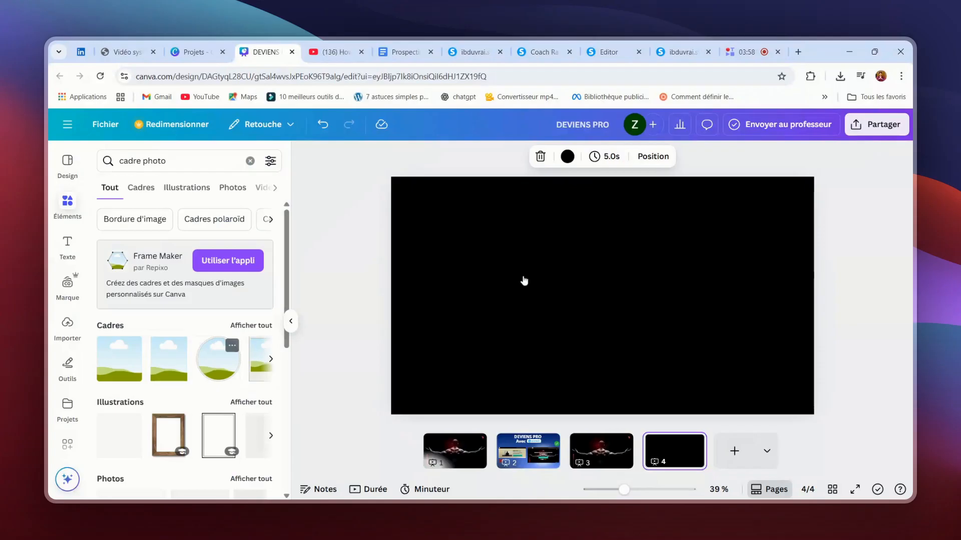
pyautogui.click(220, 362)
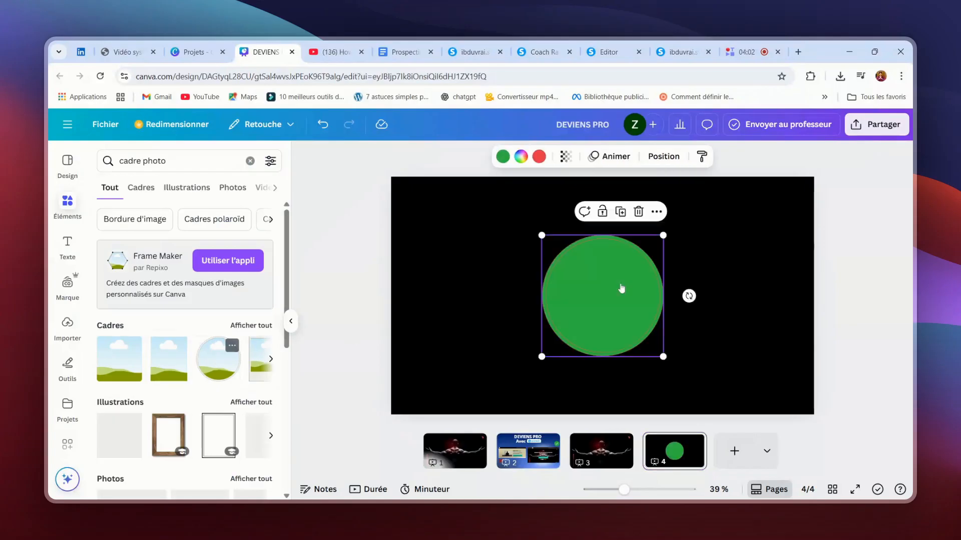
pyautogui.moveTo(620, 284); pyautogui.dragTo(588, 315)
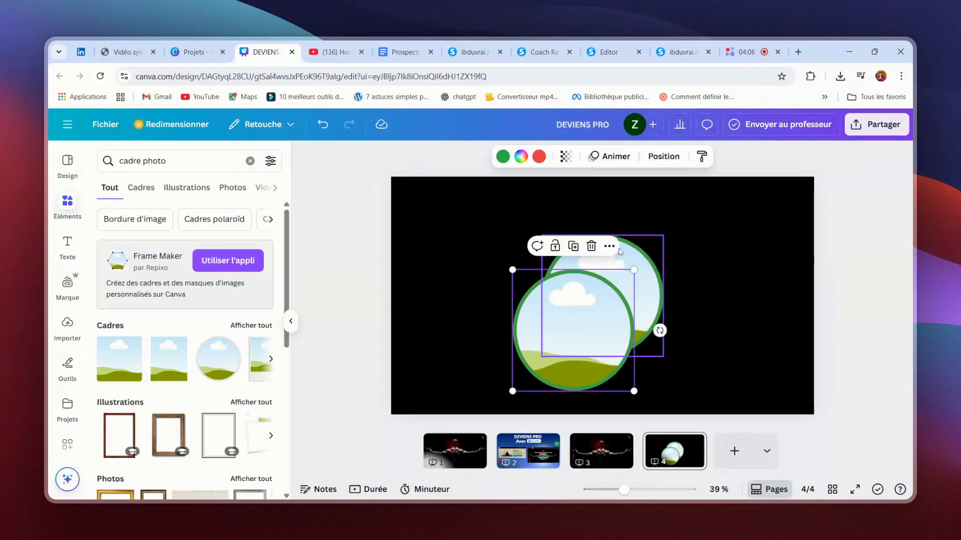
pyautogui.click(591, 246)
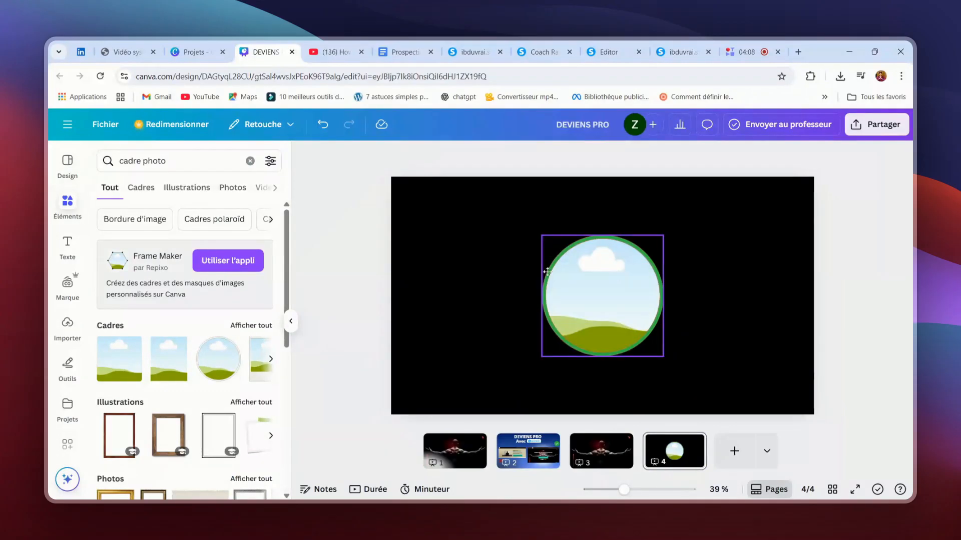
# - Shrink the circular frame to a small avatar size and place it left of the page's centre
pyautogui.moveTo(547, 271); pyautogui.dragTo(456, 280)
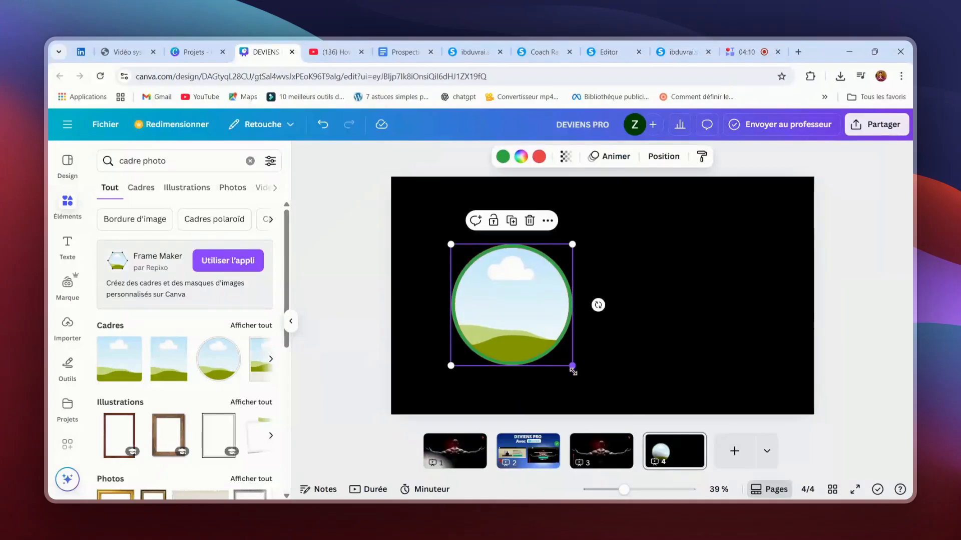
pyautogui.moveTo(573, 368); pyautogui.dragTo(515, 291)
pyautogui.click(564, 282)
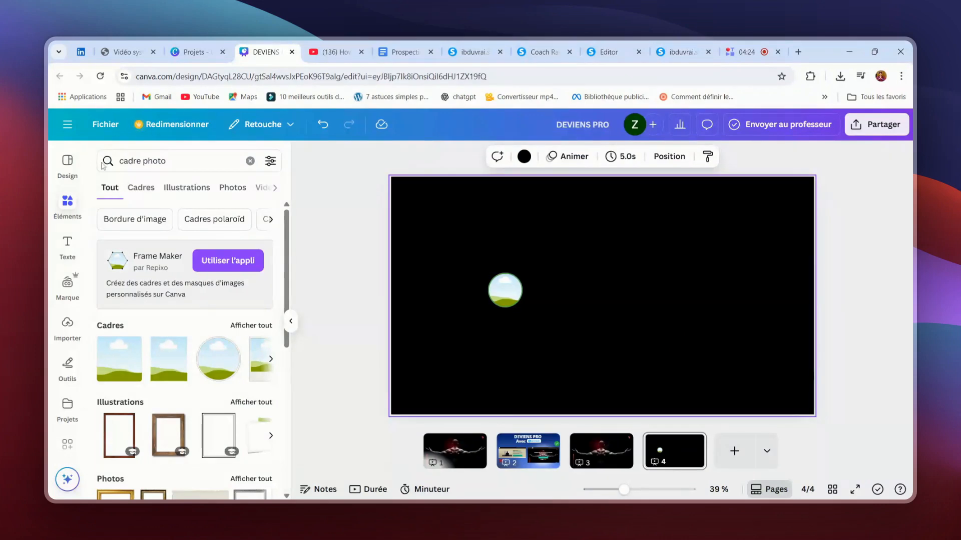
# - Search the elements for "TEMOIGNAGE photo" and fill the circular frame with the photo of the man in a maroon T-shirt
pyautogui.doubleClick(141, 160)
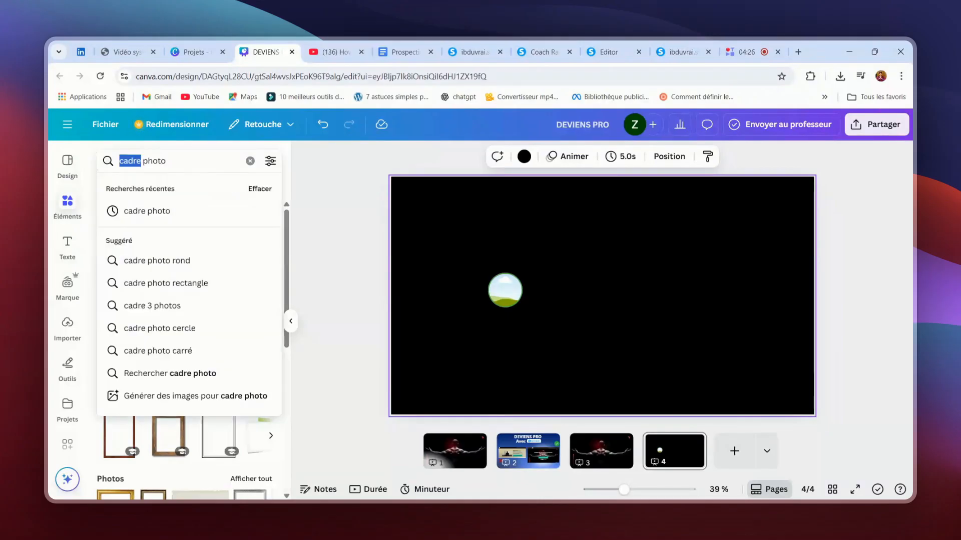
pyautogui.write('TEMOI')
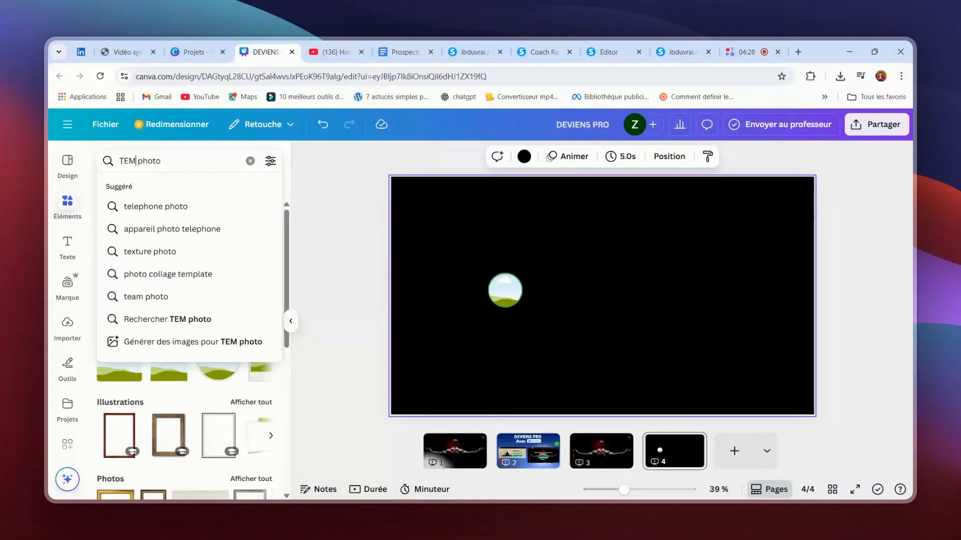
pyautogui.write('GN')
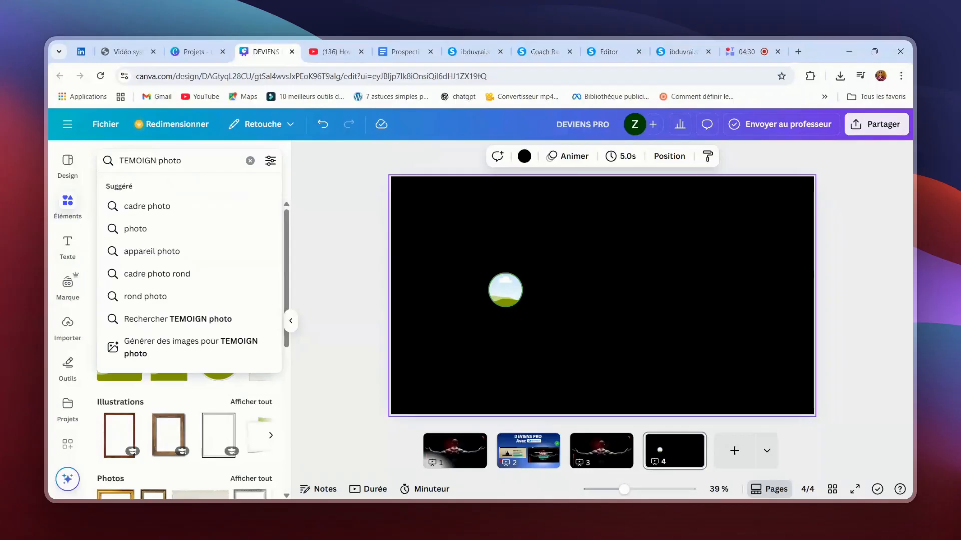
pyautogui.write('AGE')
pyautogui.press('Return')
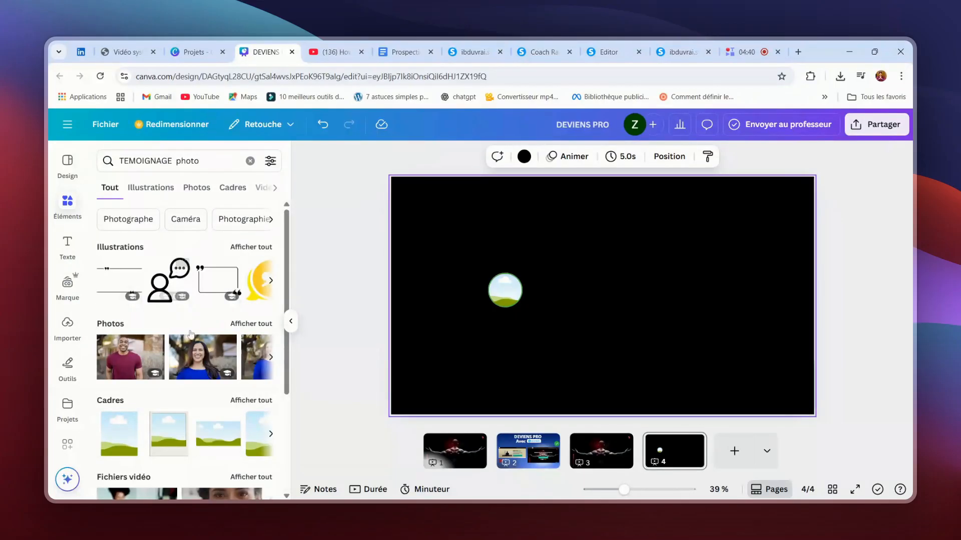
pyautogui.click(126, 354)
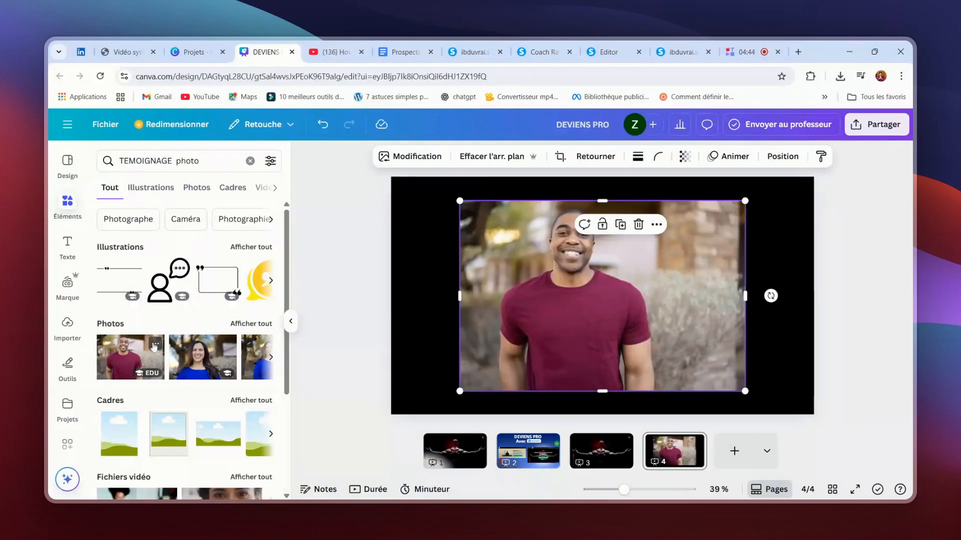
pyautogui.moveTo(600, 283); pyautogui.dragTo(506, 296)
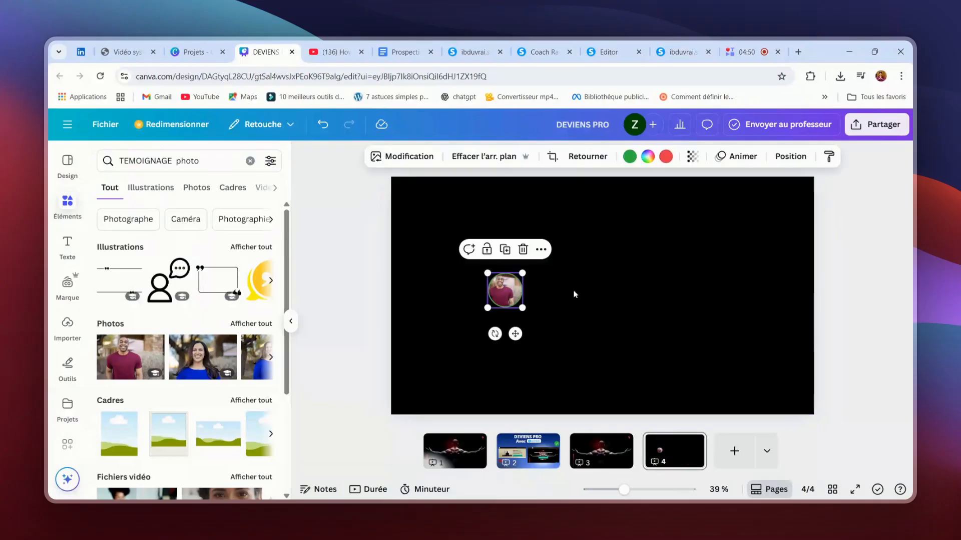
pyautogui.click(584, 288)
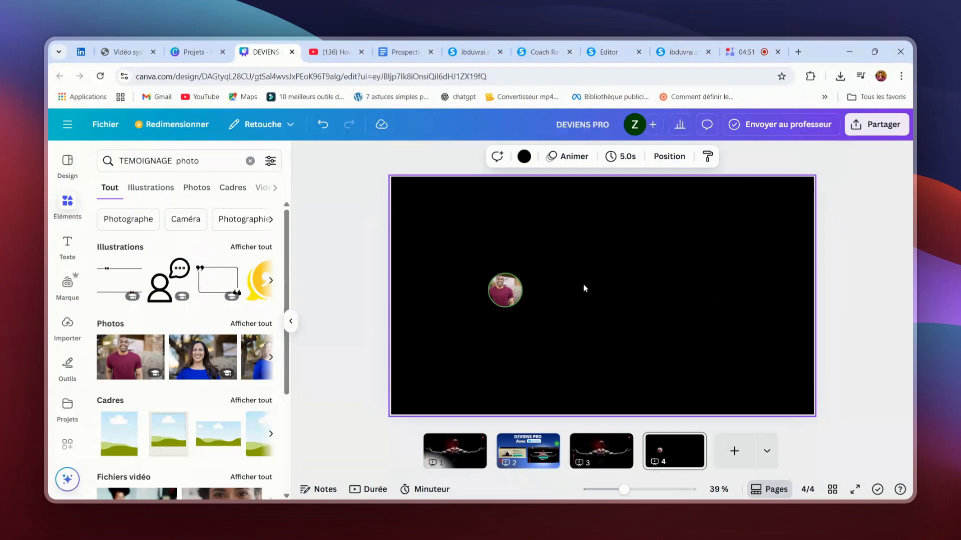
# - Duplicate the round portrait to form a horizontal row of five overlapping portraits
pyautogui.click(499, 290)
pyautogui.click(508, 253)
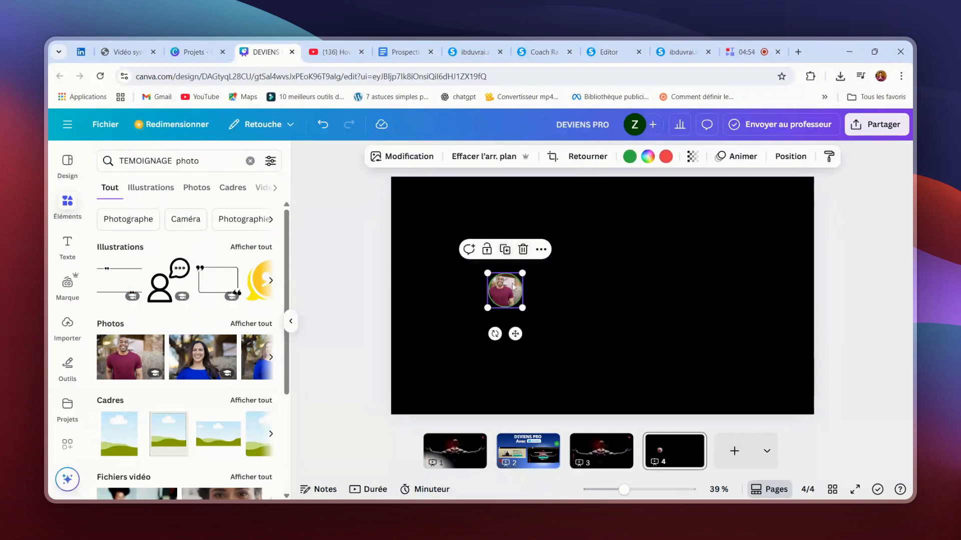
pyautogui.moveTo(523, 293)
pyautogui.mouseDown()
pyautogui.moveTo(542, 286)
pyautogui.moveTo(523, 285)
pyautogui.mouseUp()
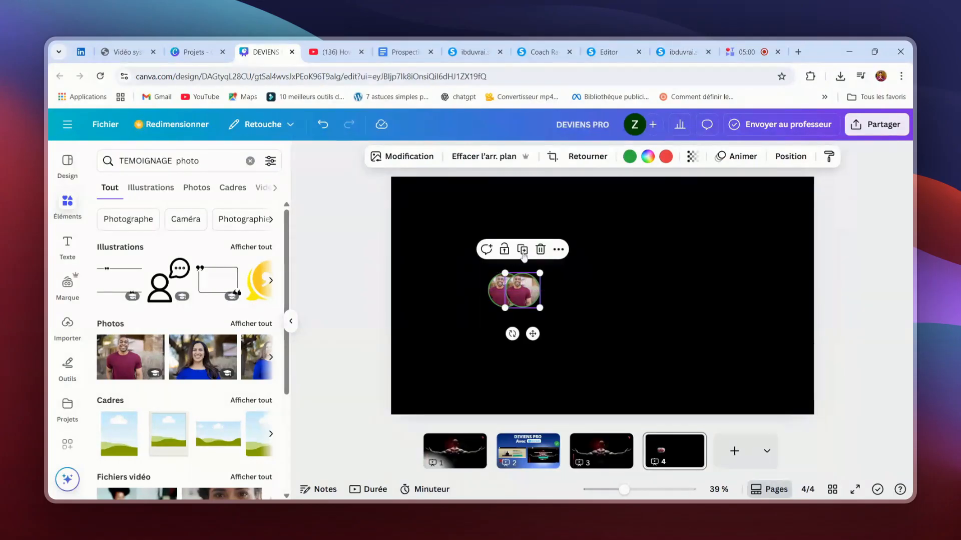
pyautogui.click(522, 253)
pyautogui.click(540, 252)
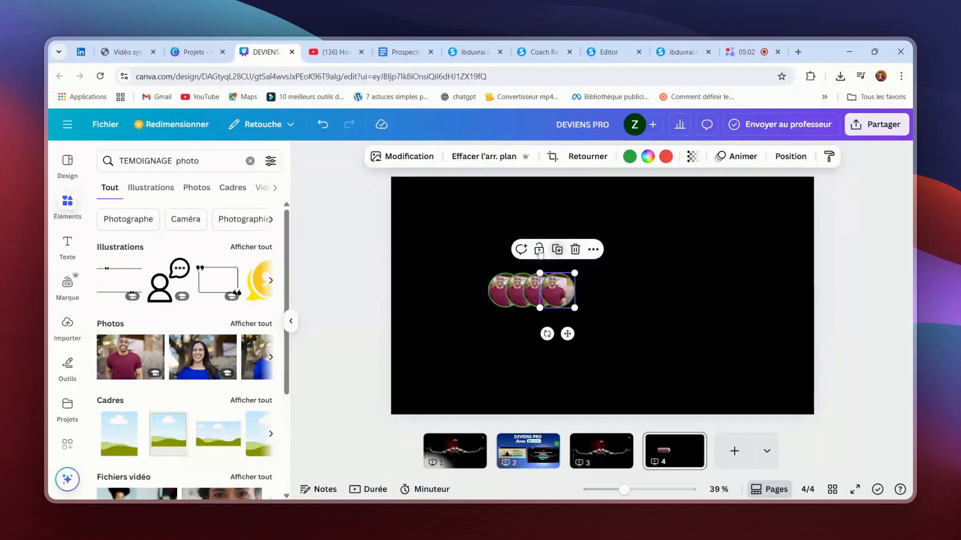
pyautogui.click(557, 249)
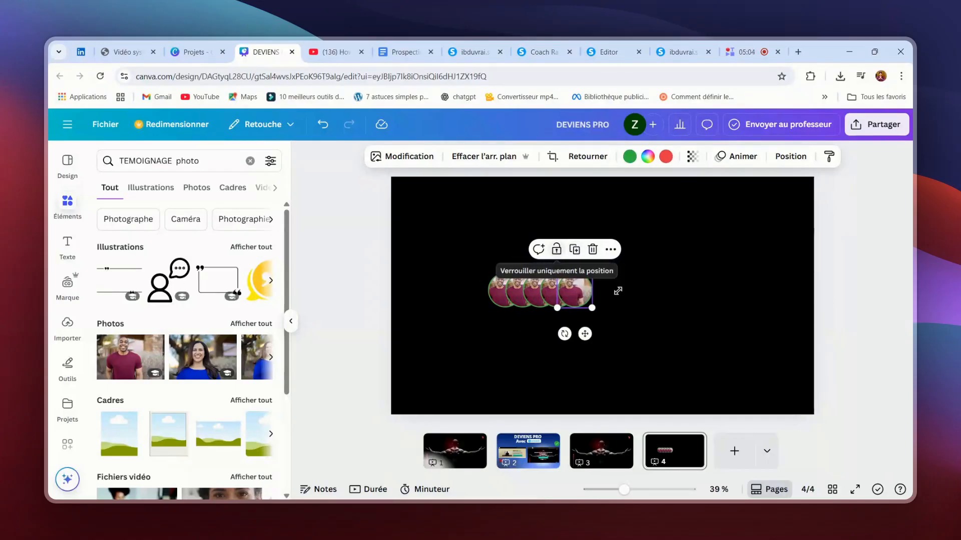
pyautogui.click(666, 306)
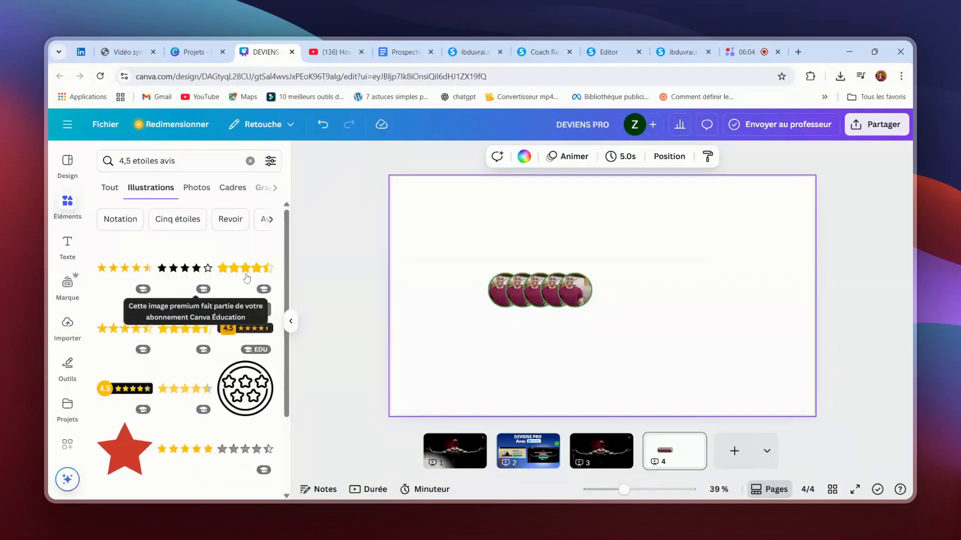
# - Add the yellow 4.5-star rating illustration, shrink it and place it directly to the right of the portraits
pyautogui.click(246, 272)
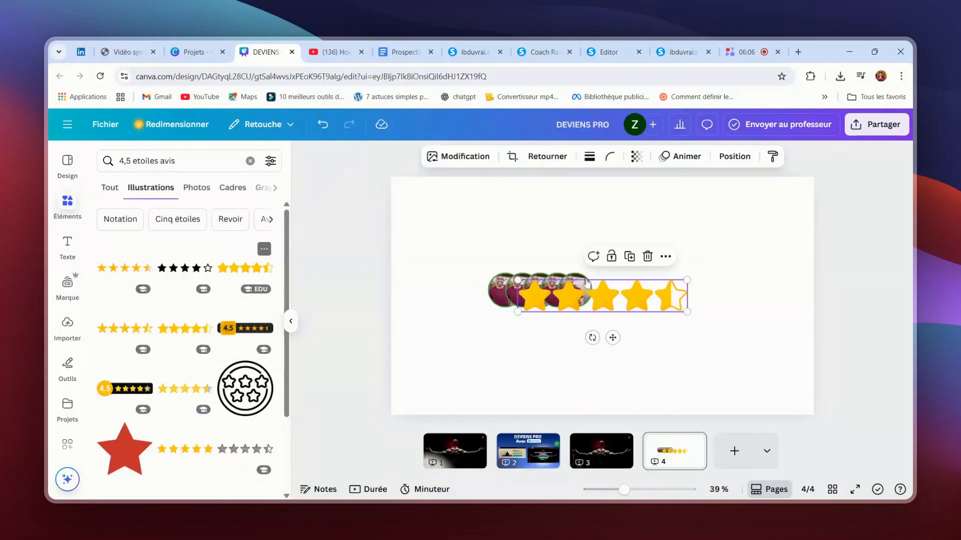
pyautogui.moveTo(659, 295); pyautogui.dragTo(707, 291)
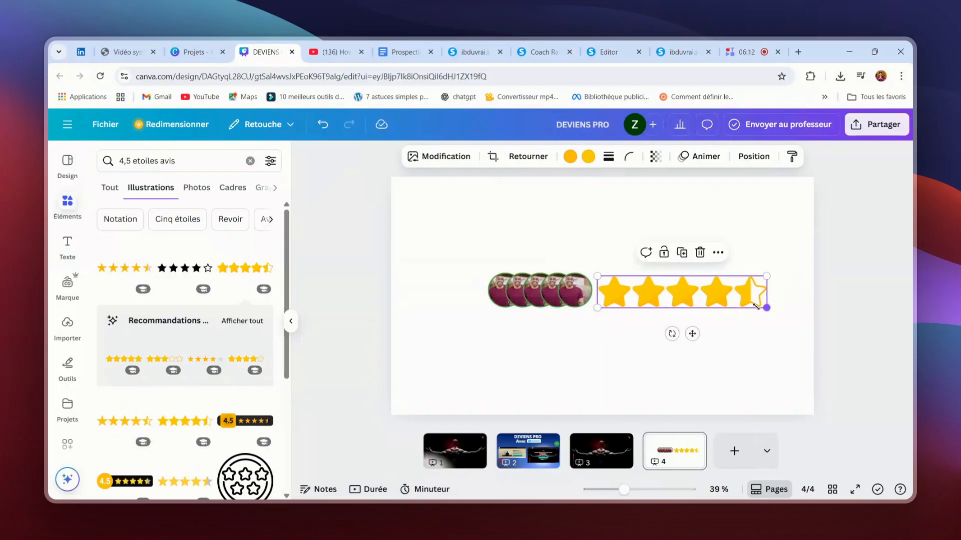
pyautogui.moveTo(745, 301); pyautogui.dragTo(721, 298)
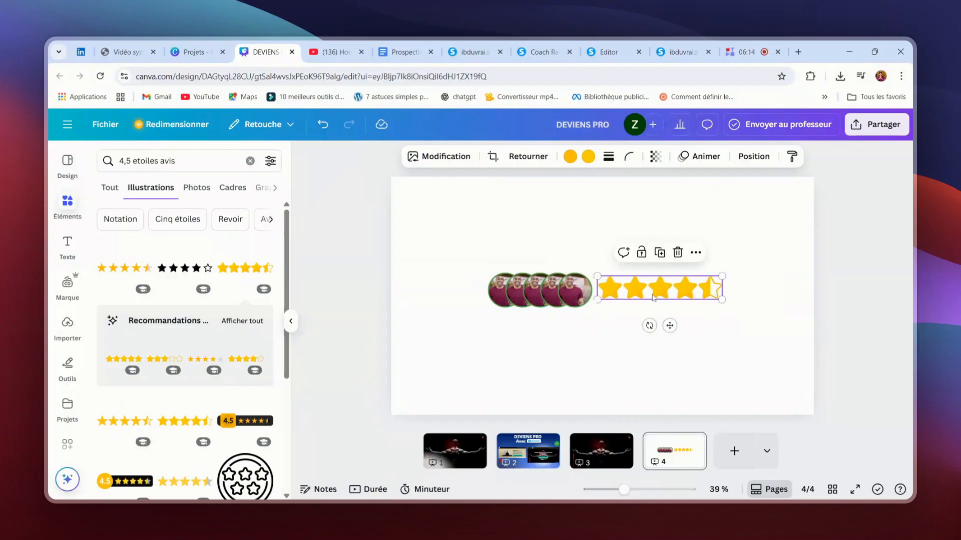
pyautogui.moveTo(652, 294); pyautogui.dragTo(645, 298)
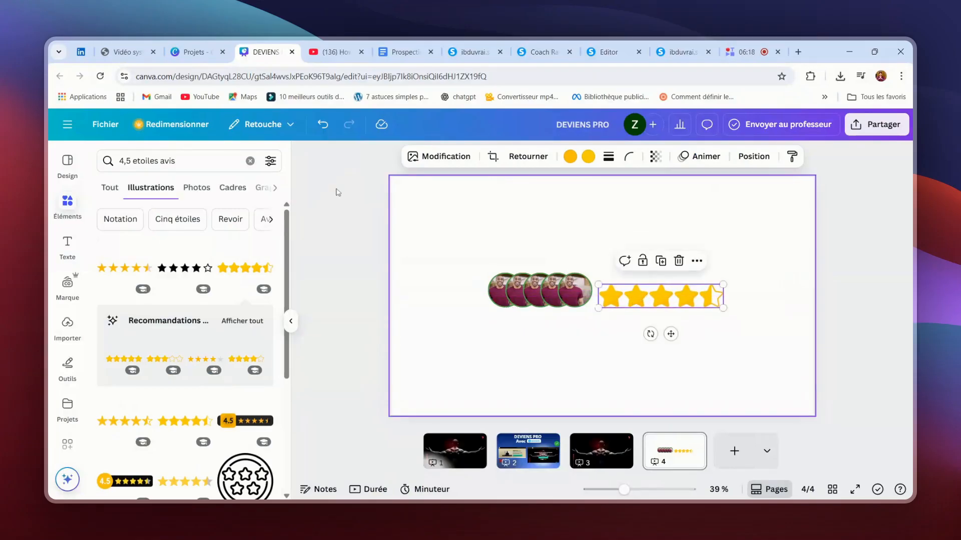
# - Add the bold text "Clients satisfaits", reduce it to size 53,1 and place it directly above the stars
pyautogui.click(66, 253)
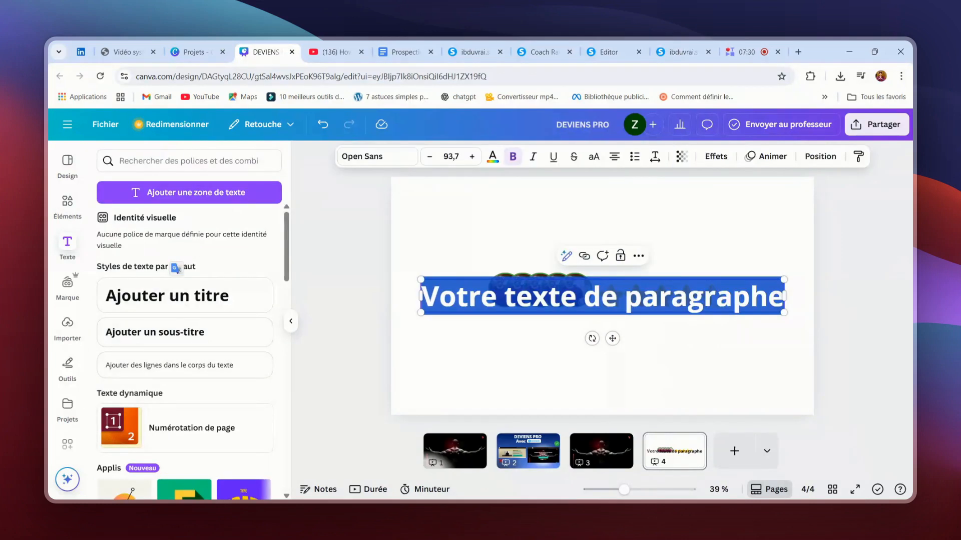
pyautogui.write('Clients satisfaits')
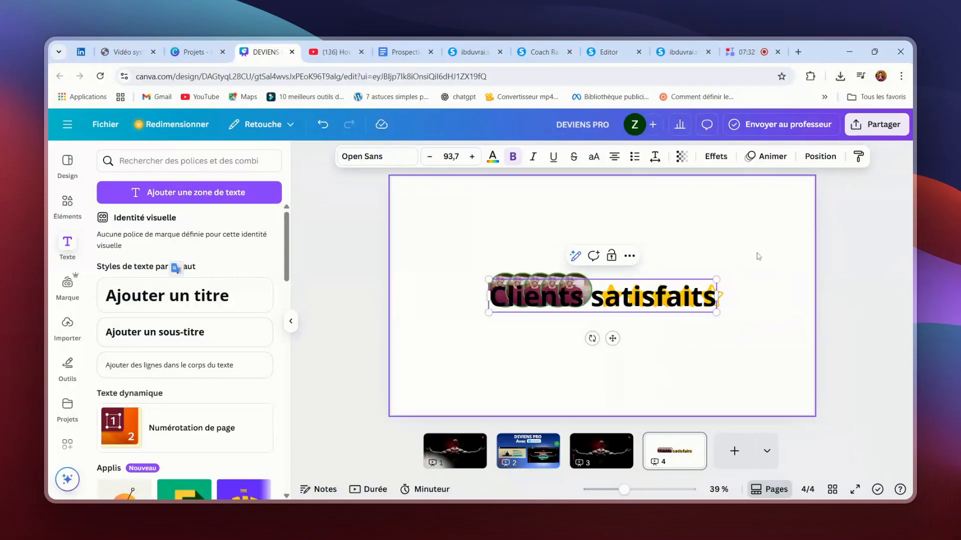
pyautogui.moveTo(618, 299); pyautogui.dragTo(674, 270)
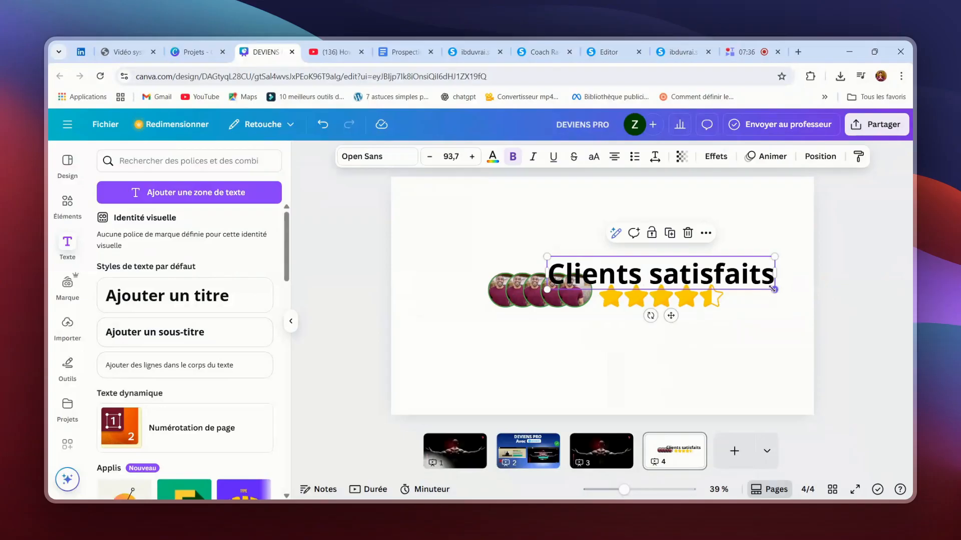
pyautogui.moveTo(774, 289); pyautogui.dragTo(676, 275)
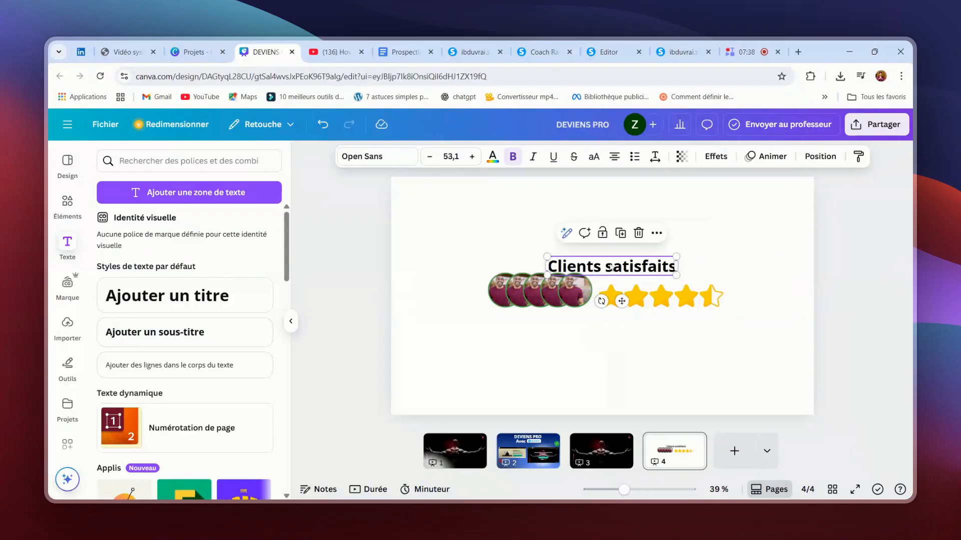
pyautogui.moveTo(612, 267); pyautogui.dragTo(663, 276)
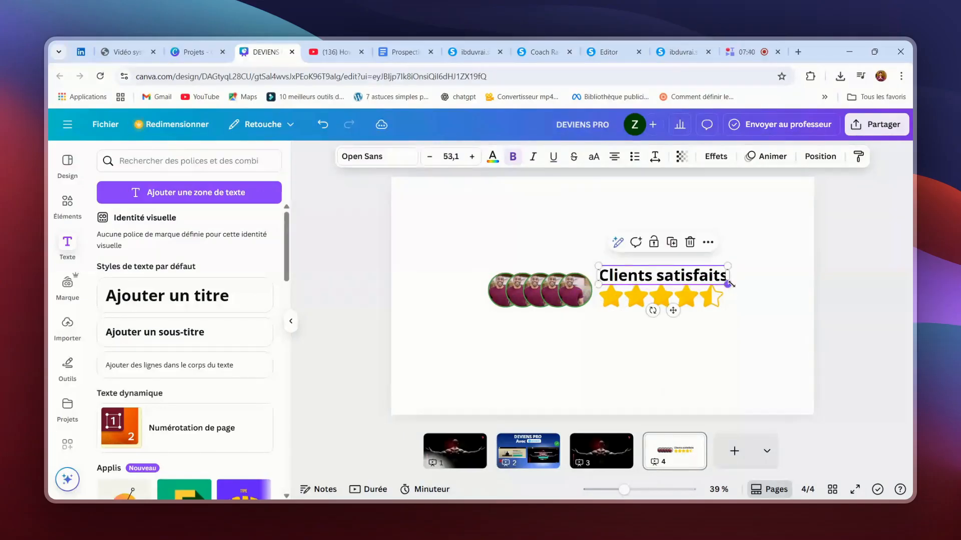
# - Set the page background to the dark-to-light blue gradient from the document colours
pyautogui.click(780, 216)
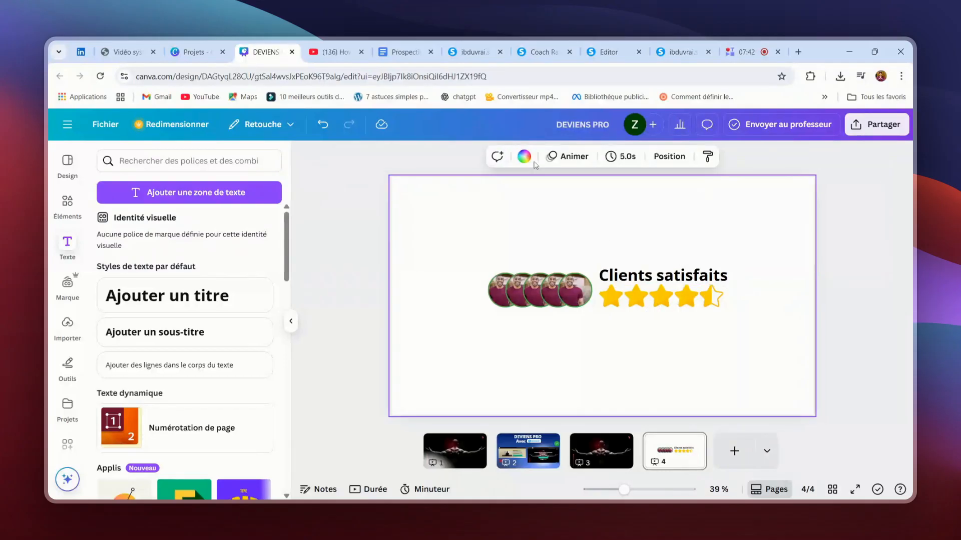
pyautogui.click(525, 157)
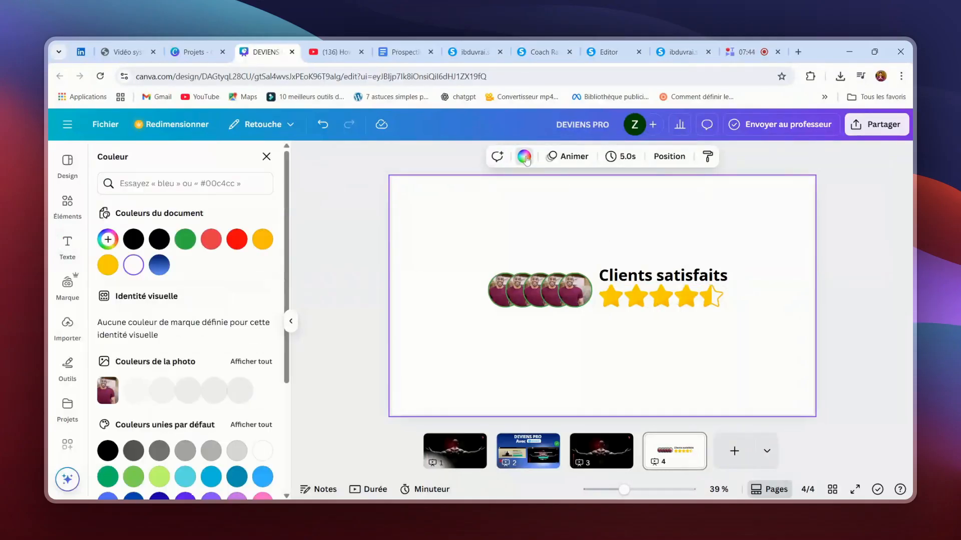
pyautogui.click(159, 267)
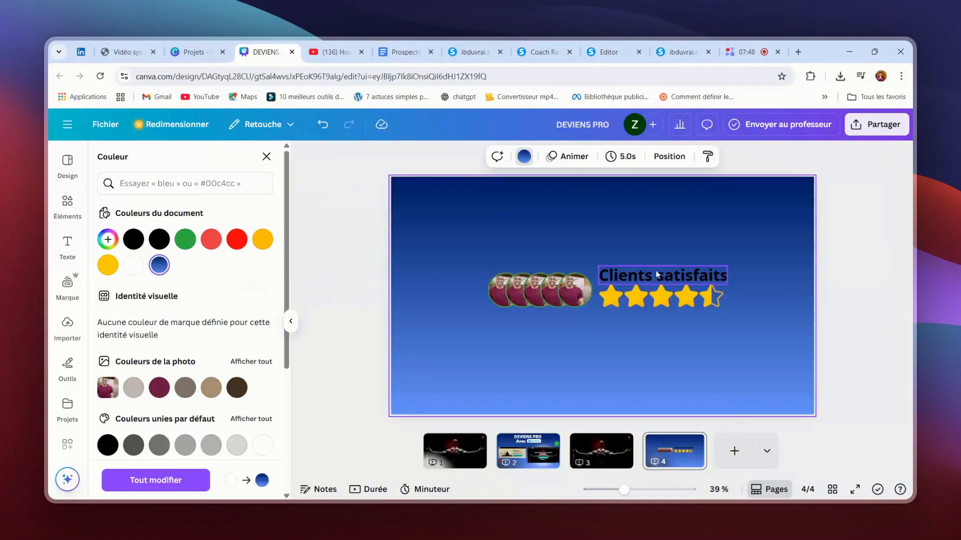
# - Reduce the "Clients satisfaits" text to size 51,4 and recolour it white
pyautogui.click(719, 279)
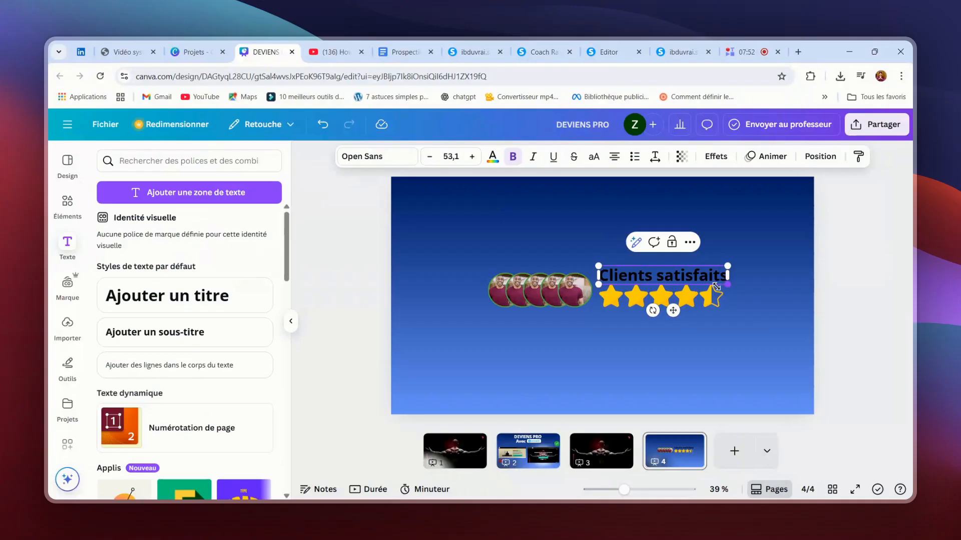
pyautogui.moveTo(716, 287); pyautogui.dragTo(723, 284)
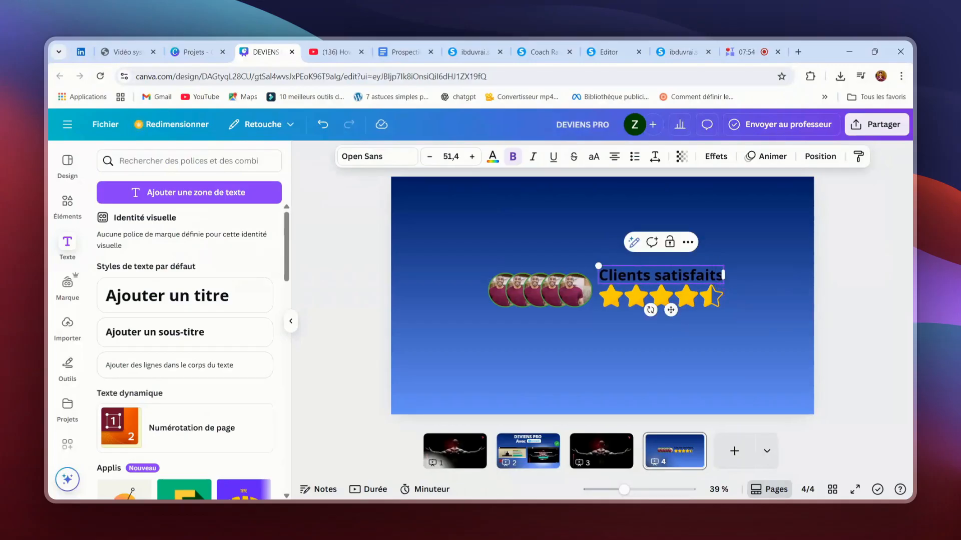
pyautogui.click(492, 158)
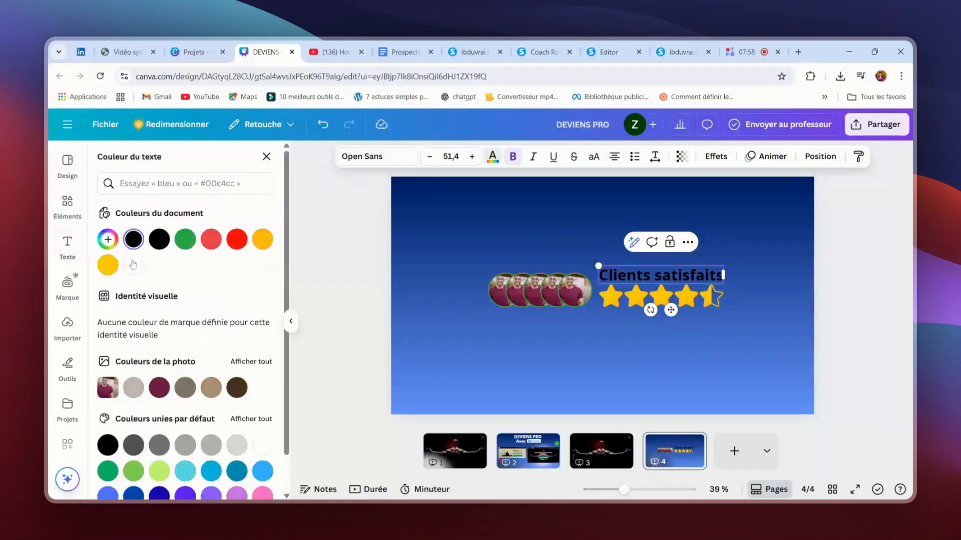
pyautogui.click(133, 266)
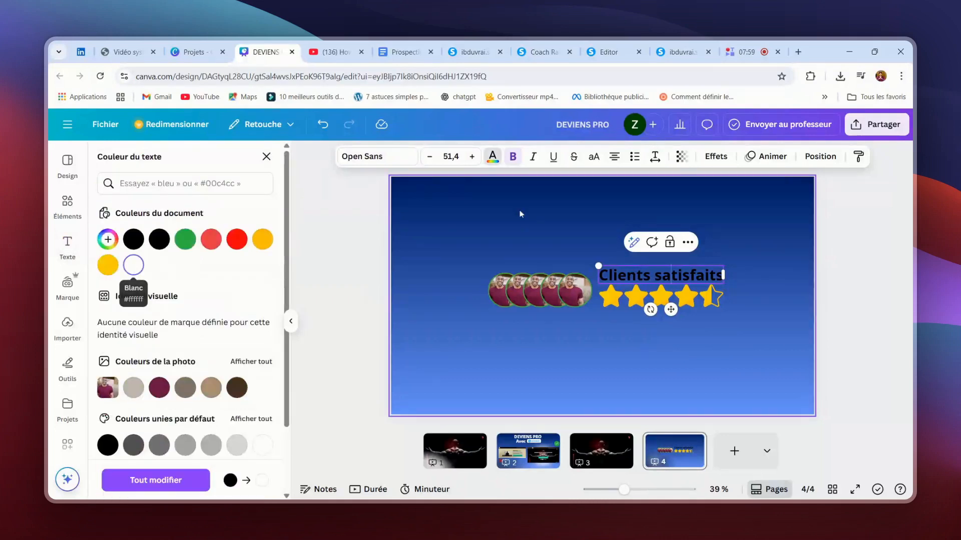
pyautogui.tripleClick(620, 276)
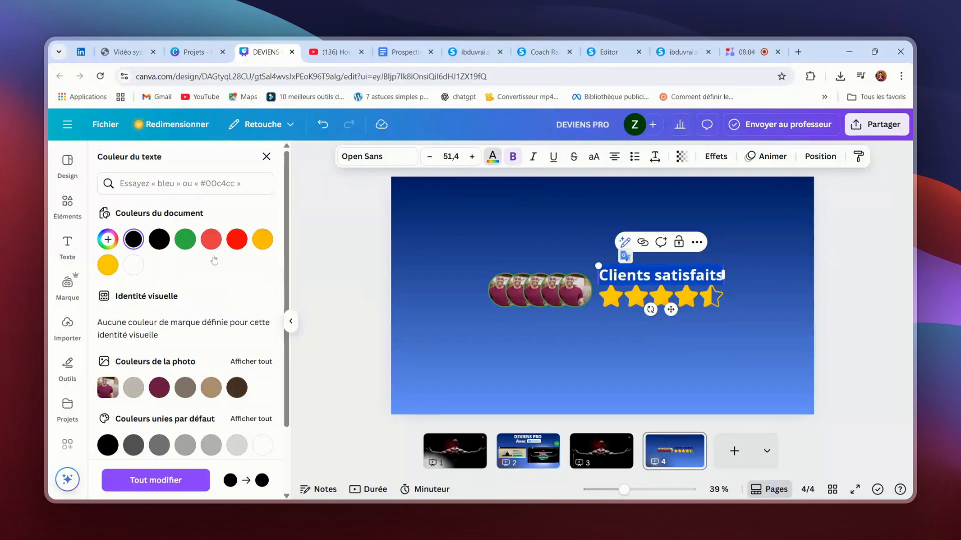
pyautogui.click(492, 159)
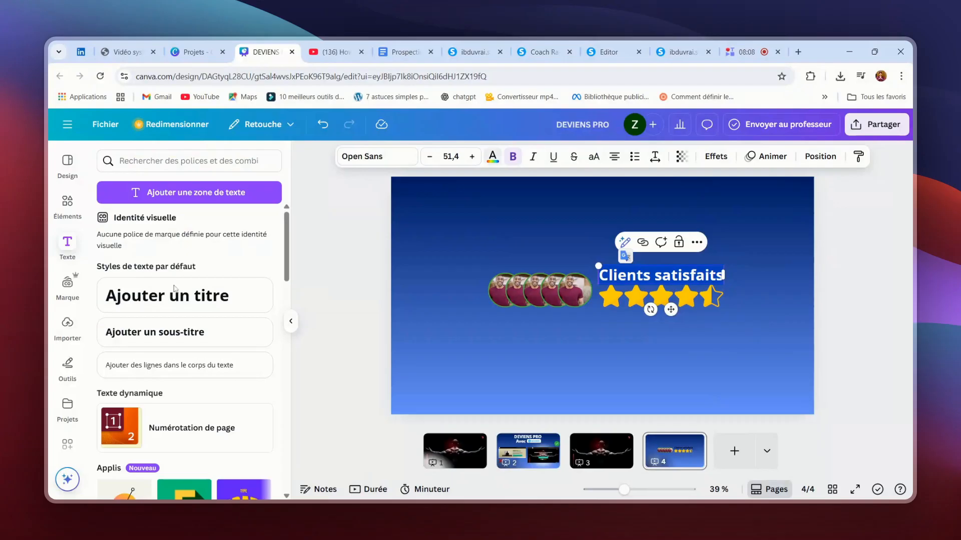
pyautogui.click(136, 267)
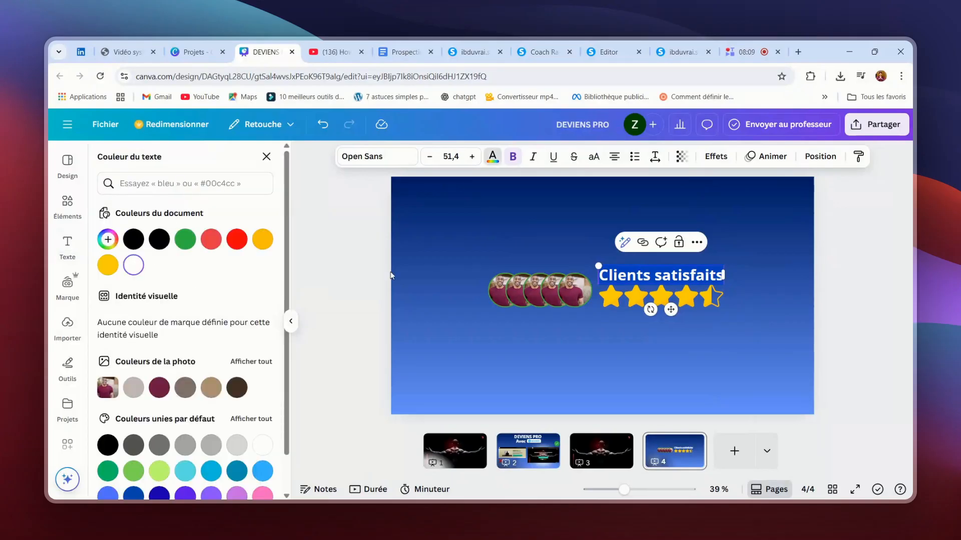
pyautogui.click(767, 319)
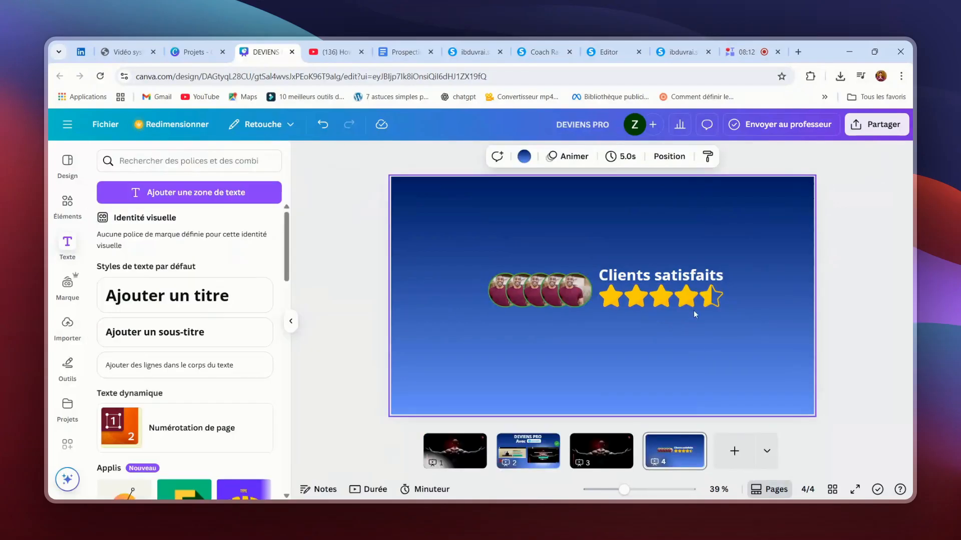
# - Remove the photo from the rightmost circular frame in the portrait row, keeping the frame
pyautogui.click(578, 297)
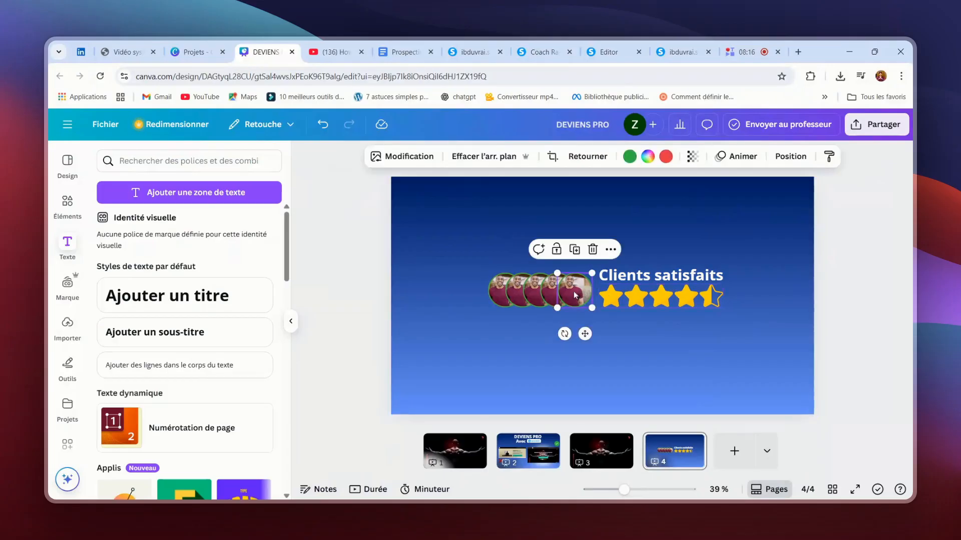
pyautogui.doubleClick(574, 295)
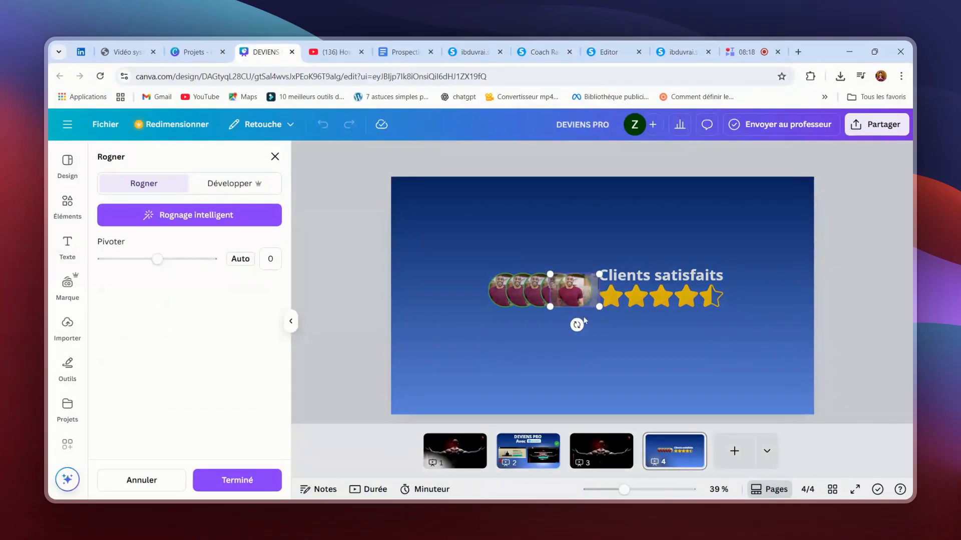
pyautogui.press('Delete')
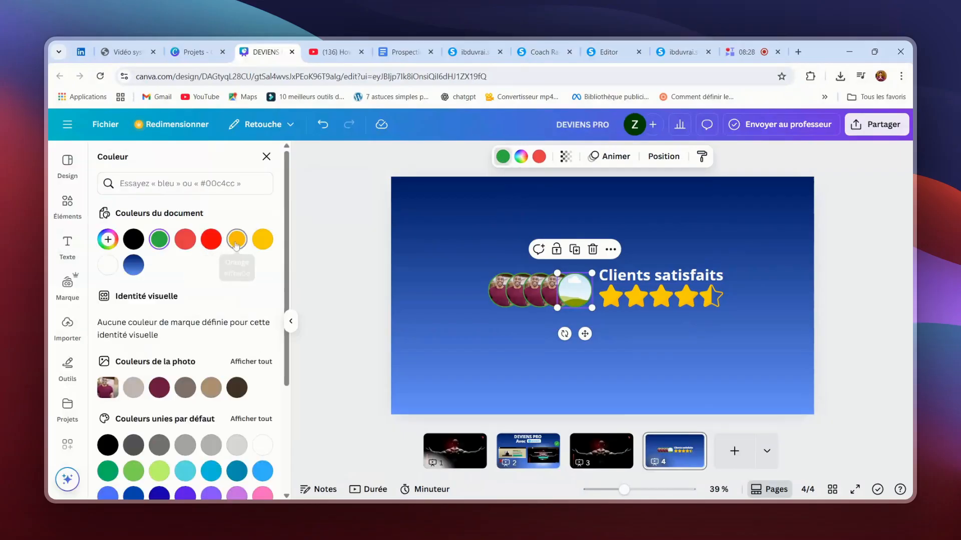
pyautogui.click(108, 269)
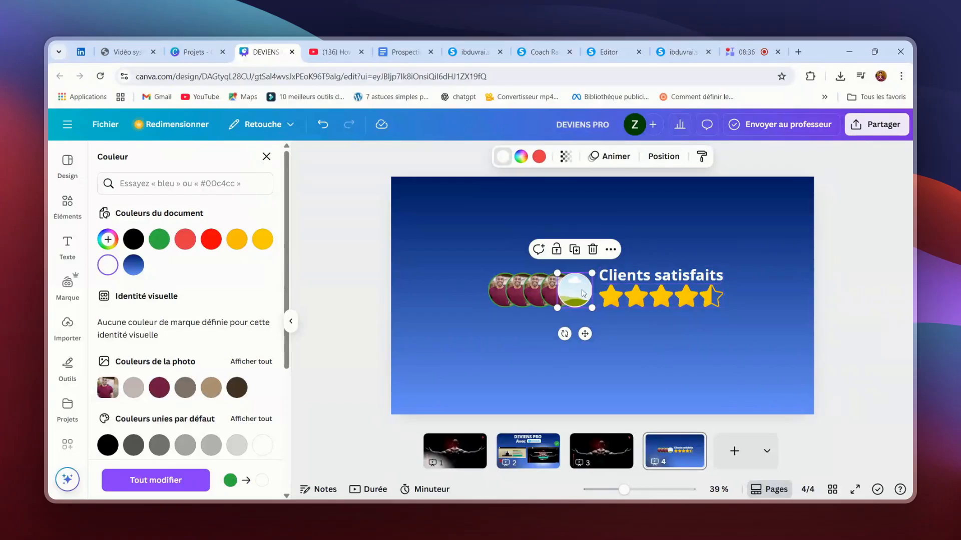
pyautogui.click(521, 157)
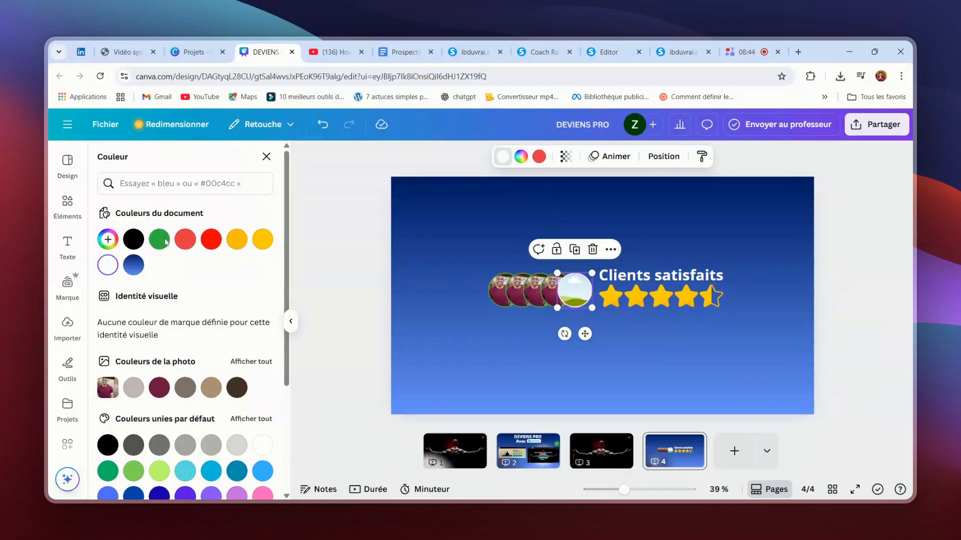
pyautogui.click(159, 239)
# - Fill the inside of the empty rightmost circular frame with white
pyautogui.click(521, 157)
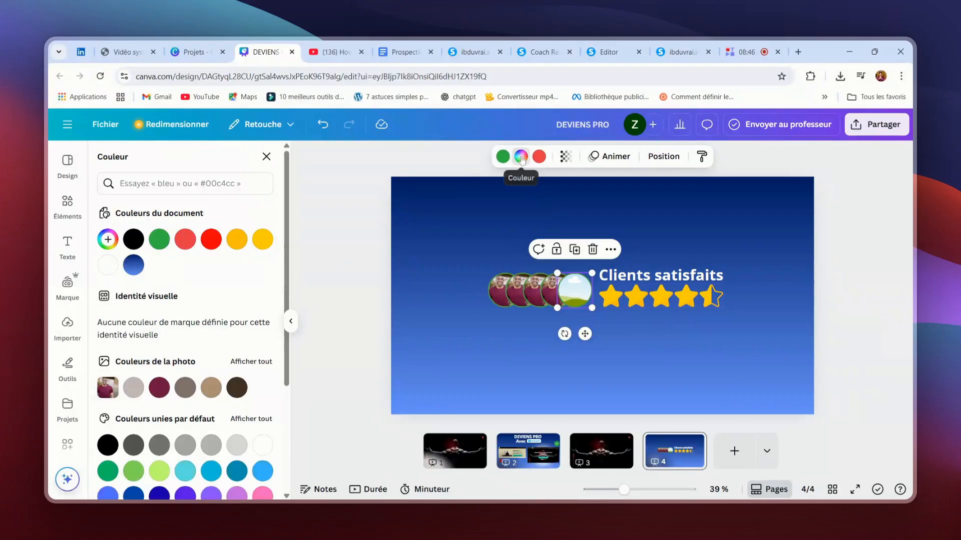
pyautogui.click(107, 268)
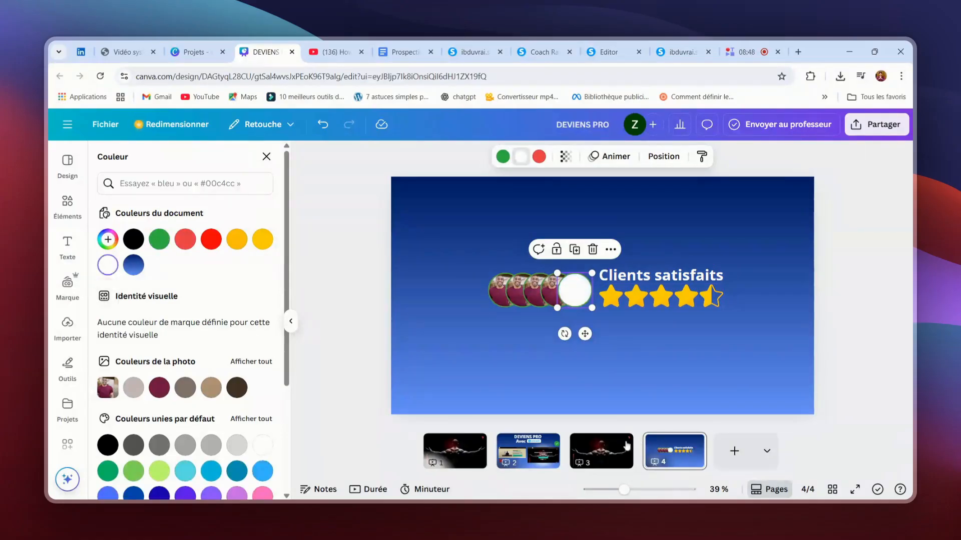
pyautogui.click(653, 277)
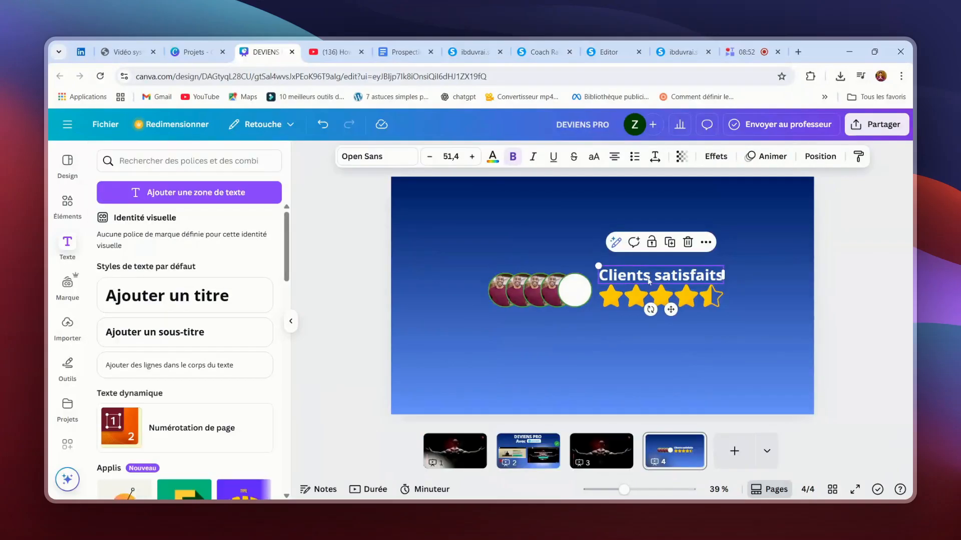
pyautogui.click(649, 279)
pyautogui.tripleClick(649, 278)
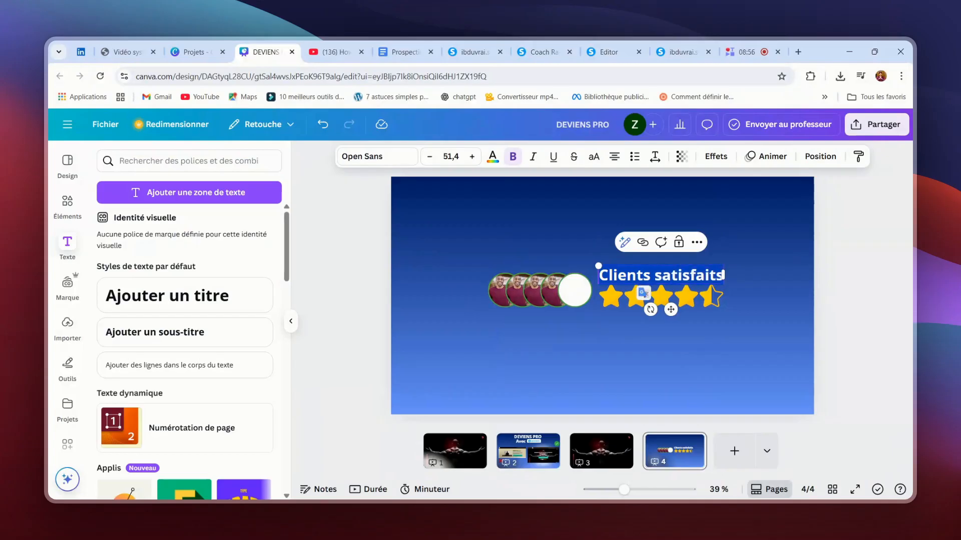
pyautogui.press('BackSpace')
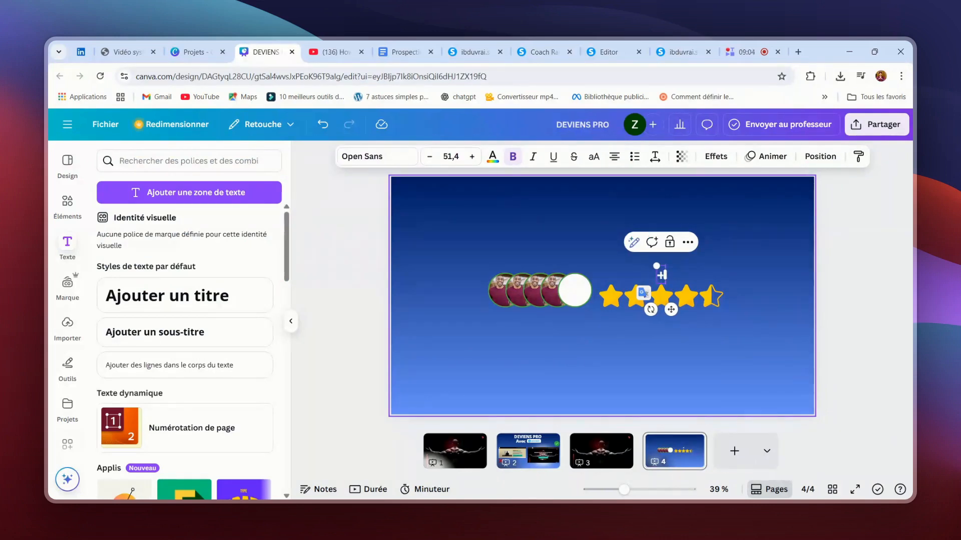
pyautogui.write('5')
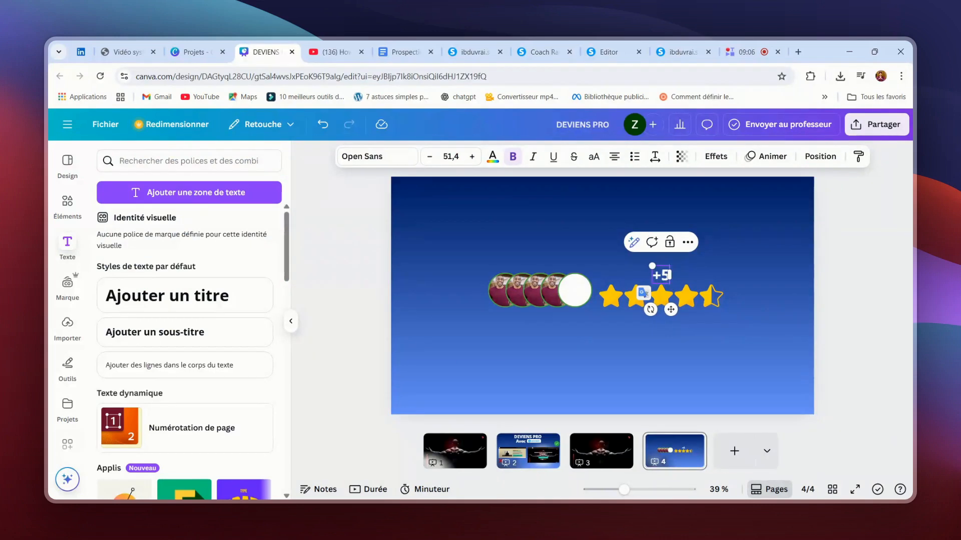
pyautogui.write('0')
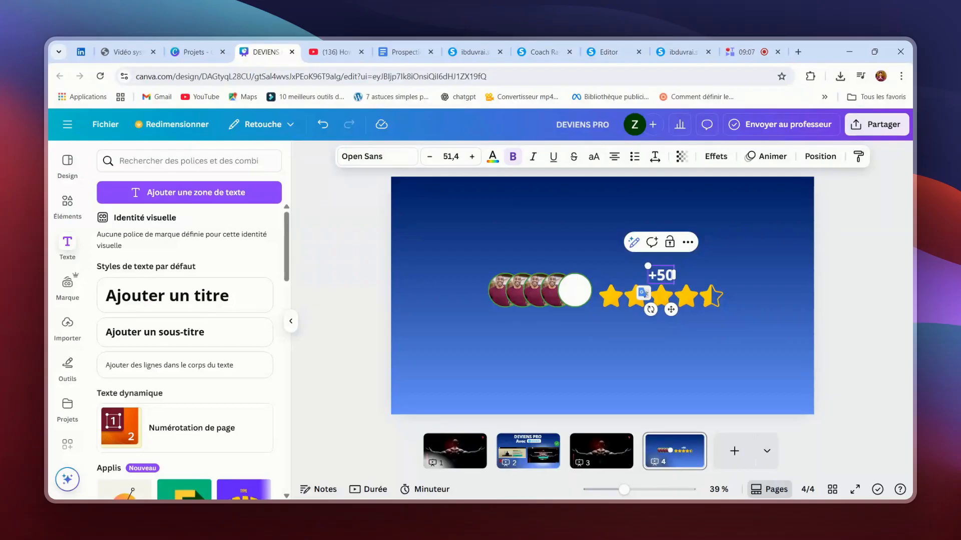
pyautogui.click(704, 268)
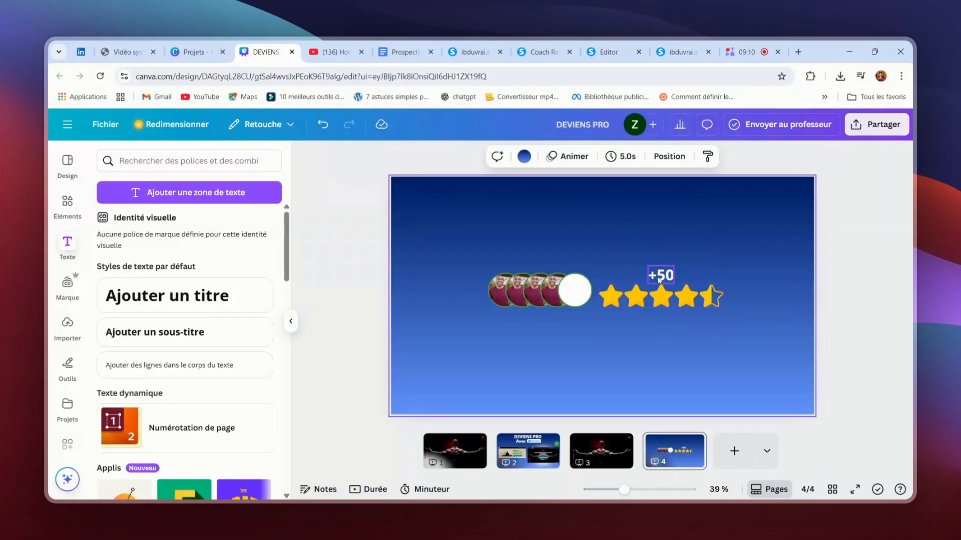
pyautogui.moveTo(647, 278); pyautogui.dragTo(630, 281)
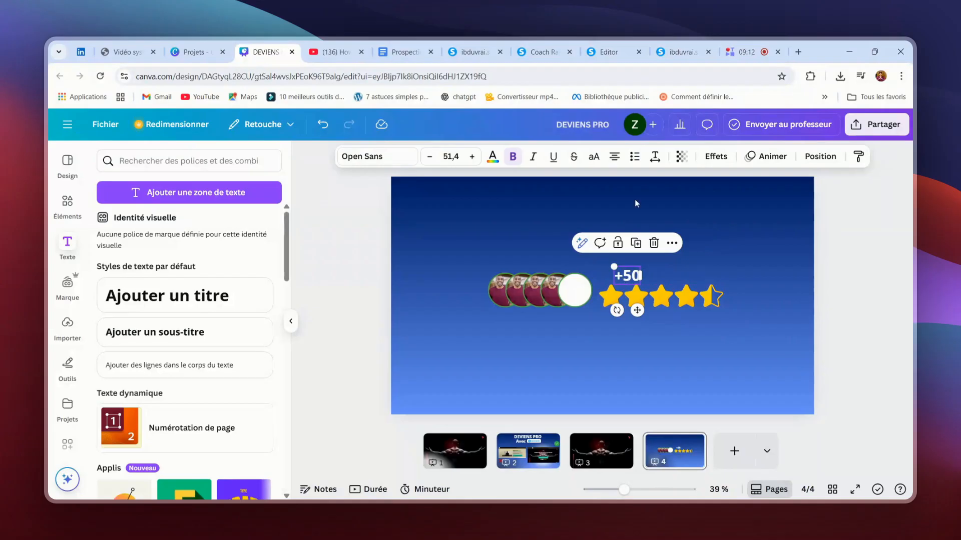
pyautogui.click(322, 124)
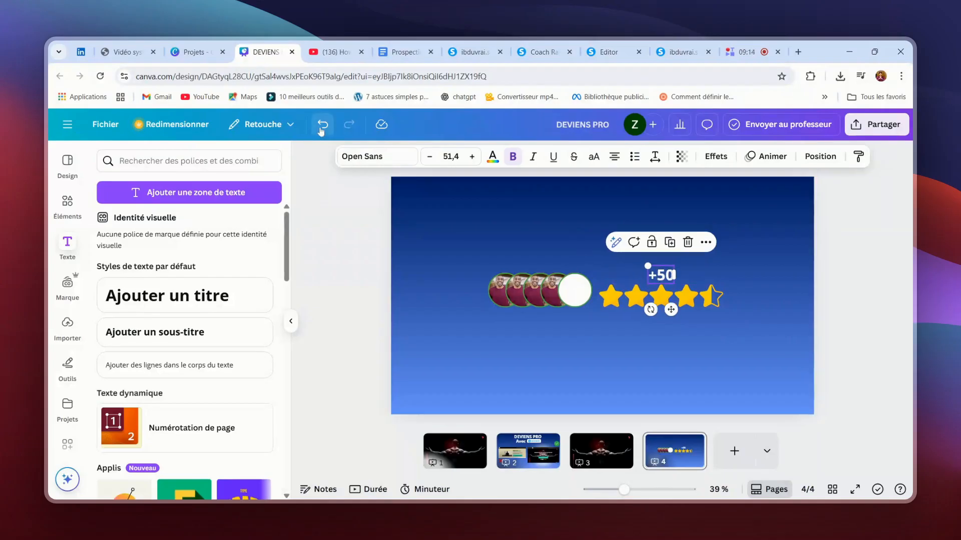
pyautogui.click(321, 129)
pyautogui.click(321, 129)
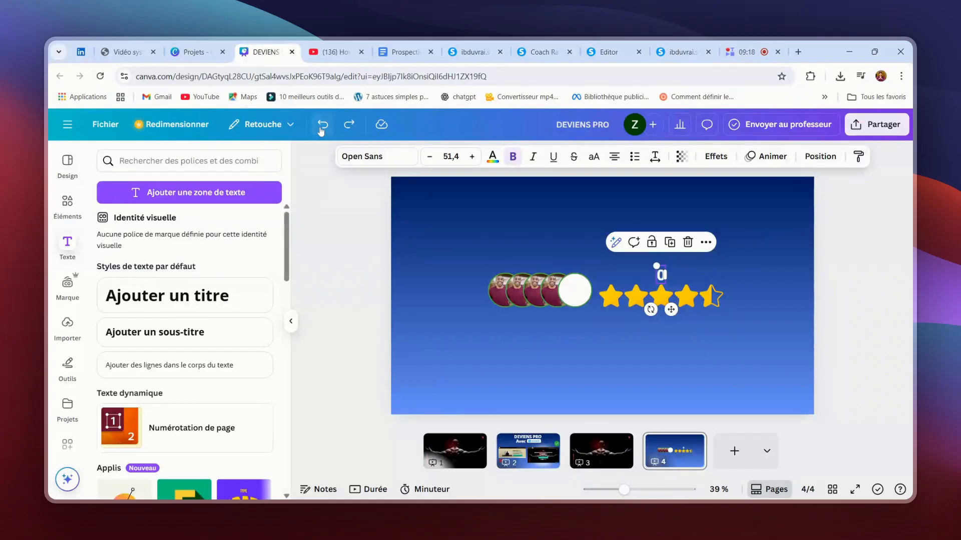
pyautogui.click(320, 129)
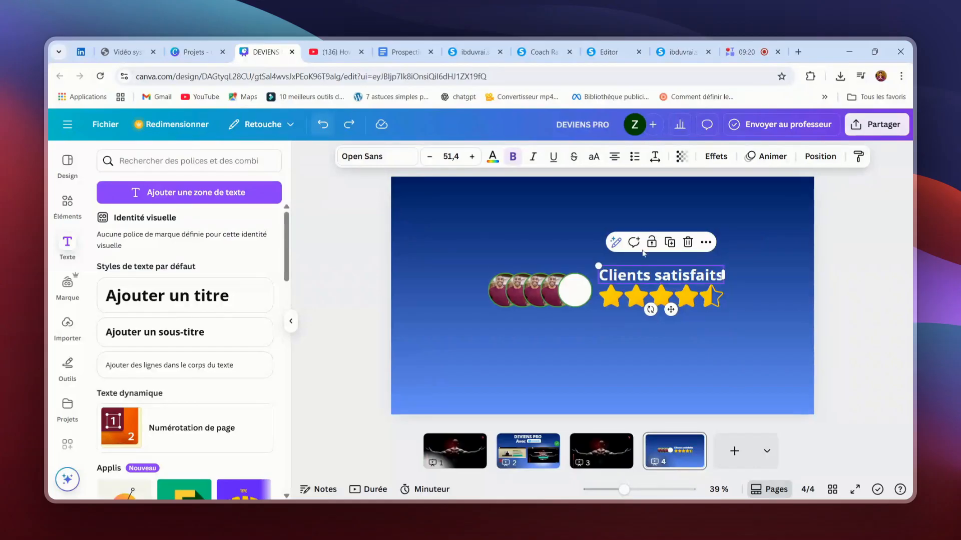
# - Duplicate the "Clients satisfaits" text, place the copy below the stars and replace its wording with "+50"
pyautogui.click(668, 242)
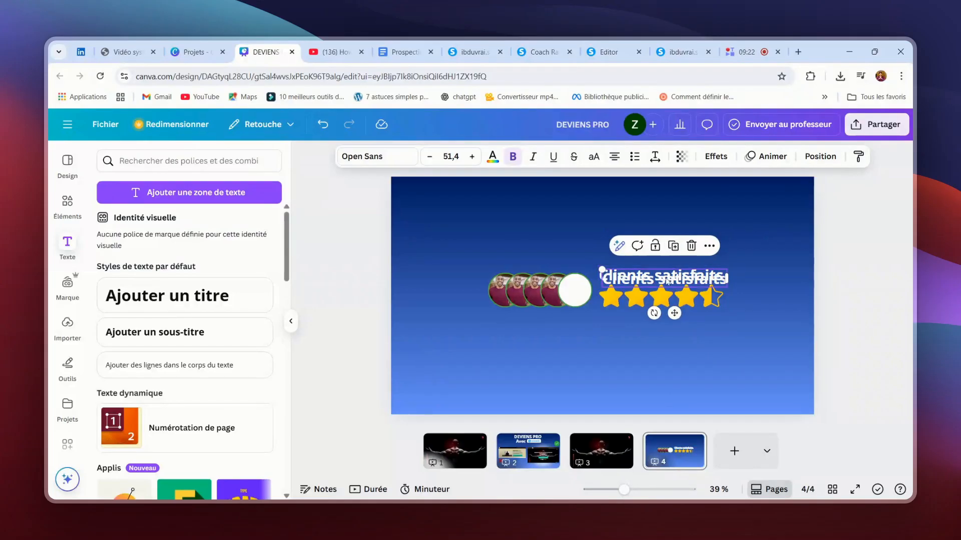
pyautogui.moveTo(668, 282); pyautogui.dragTo(630, 346)
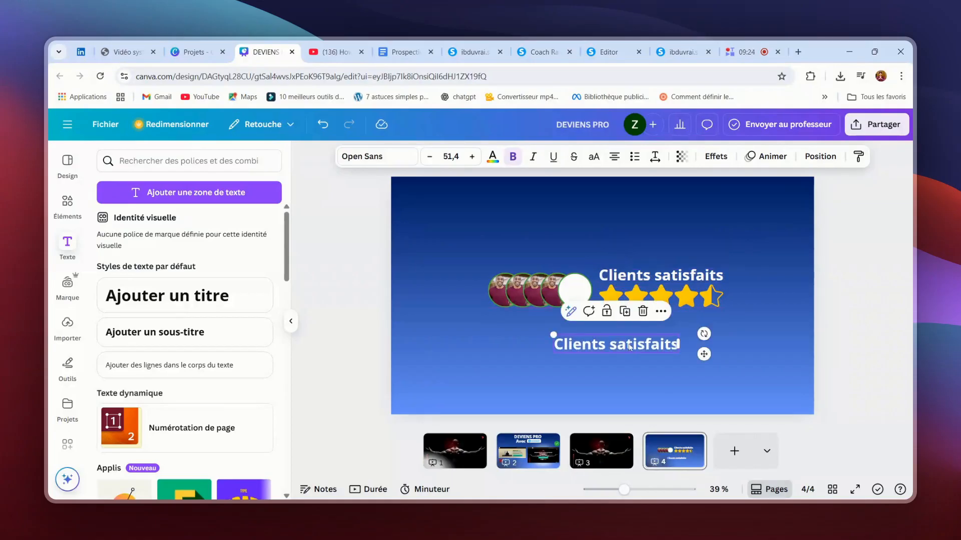
pyautogui.doubleClick(629, 347)
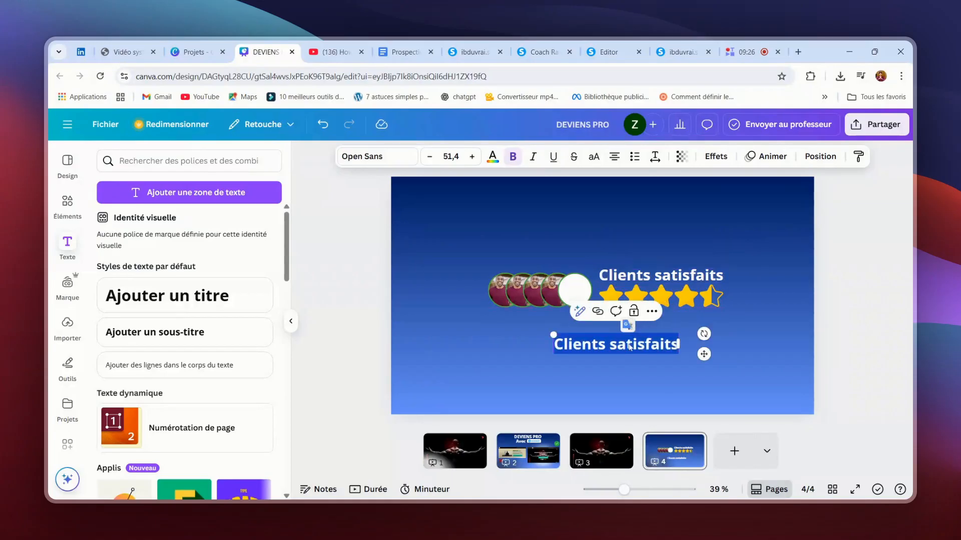
pyautogui.press('BackSpace')
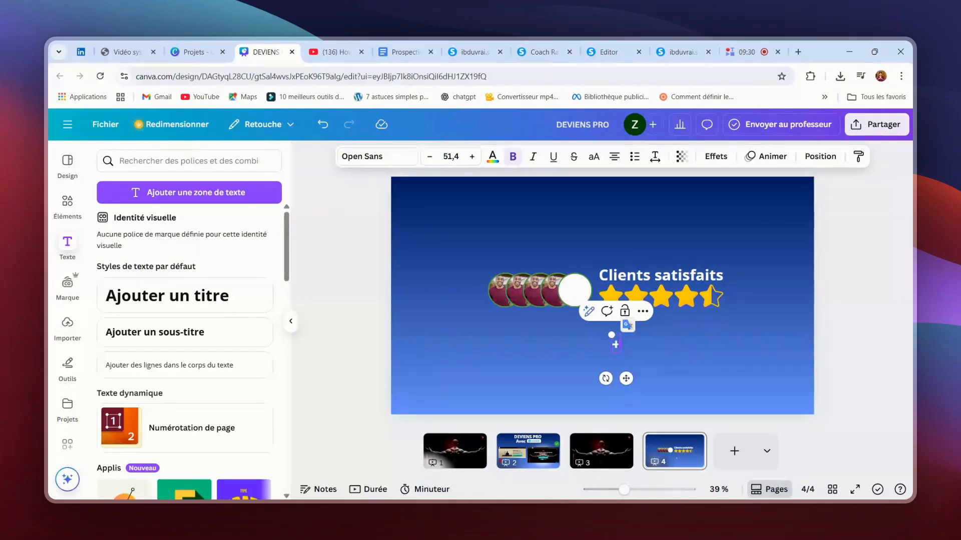
pyautogui.write('+50')
pyautogui.click(693, 344)
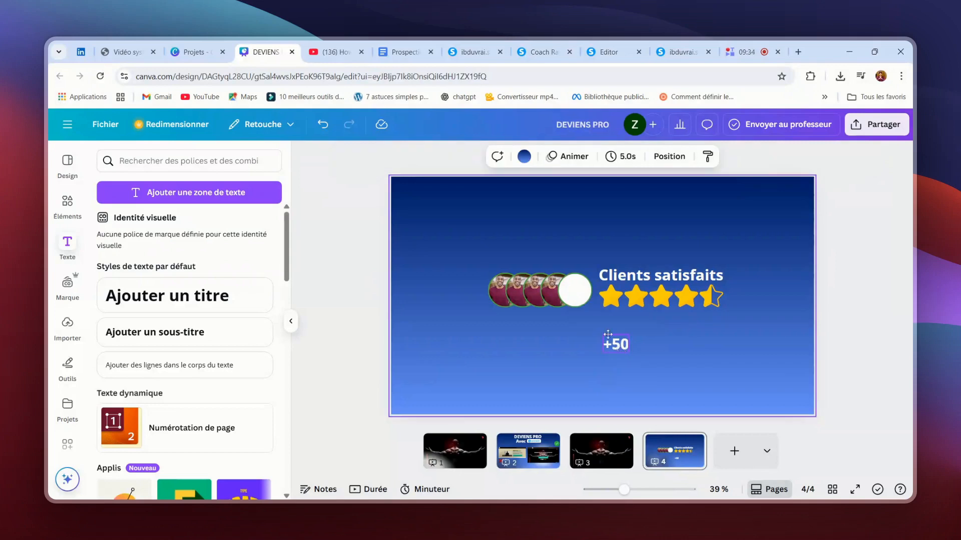
# - Move the "+50" text just beneath the white circle and set its colour to the document green
pyautogui.moveTo(616, 344); pyautogui.dragTo(584, 334)
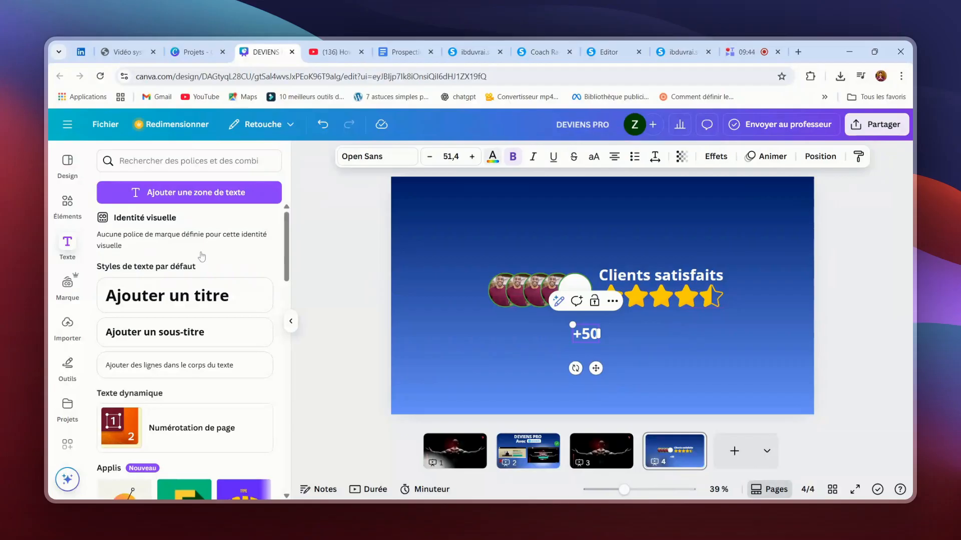
pyautogui.click(159, 240)
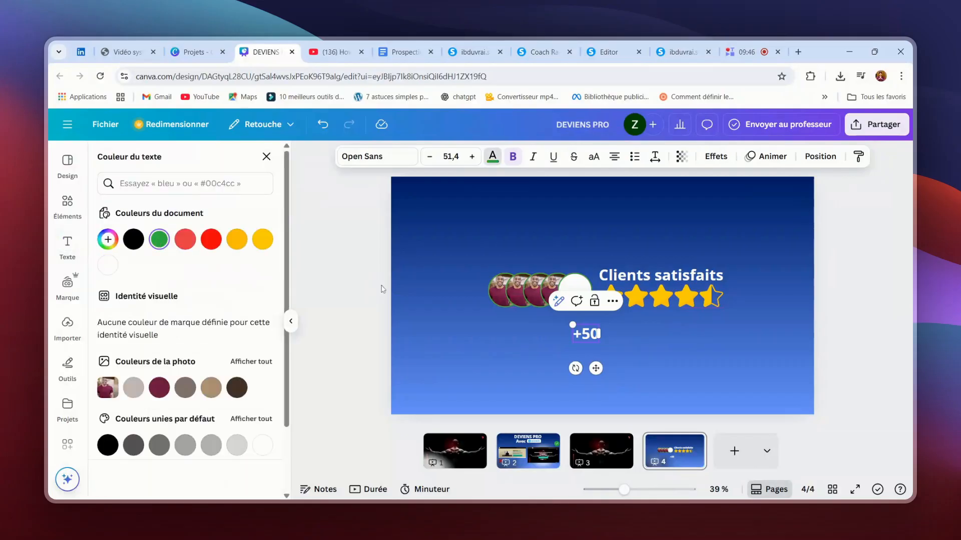
# - Apply the document green to the "+50" text and place it in the centre of the white circle
pyautogui.click(629, 336)
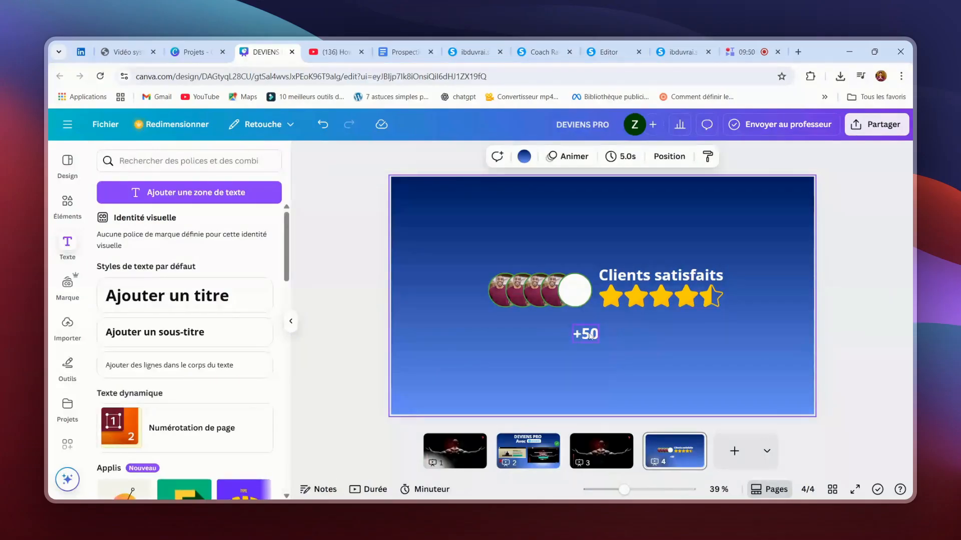
pyautogui.click(590, 335)
pyautogui.doubleClick(588, 334)
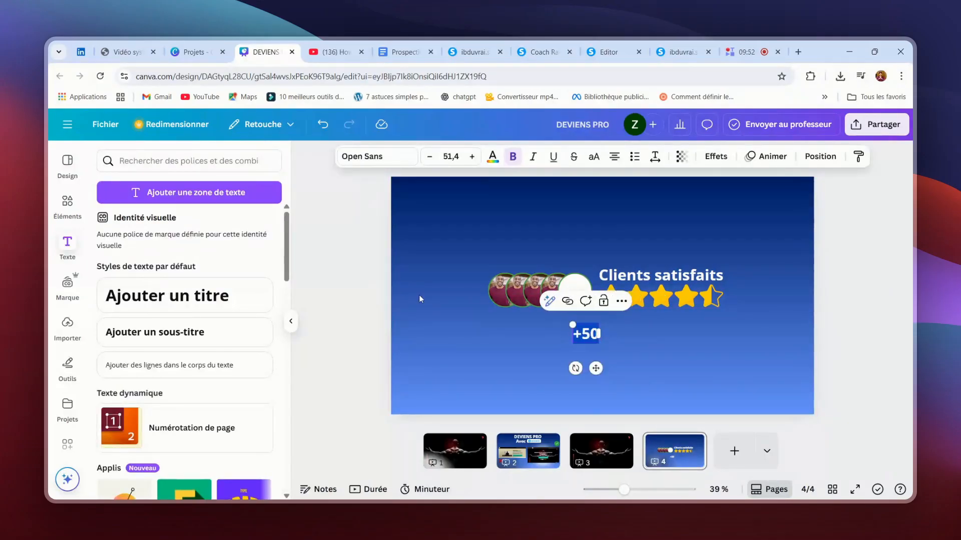
pyautogui.click(489, 159)
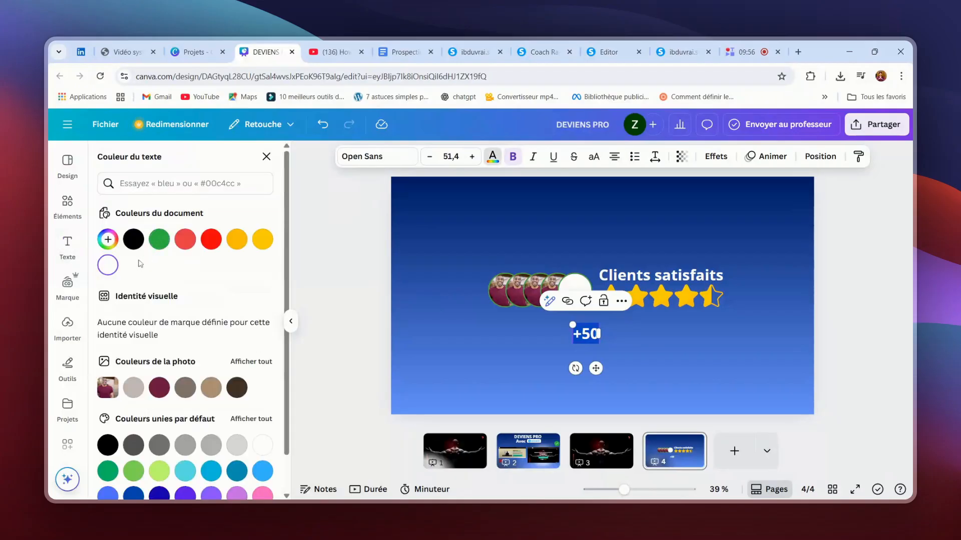
pyautogui.click(159, 239)
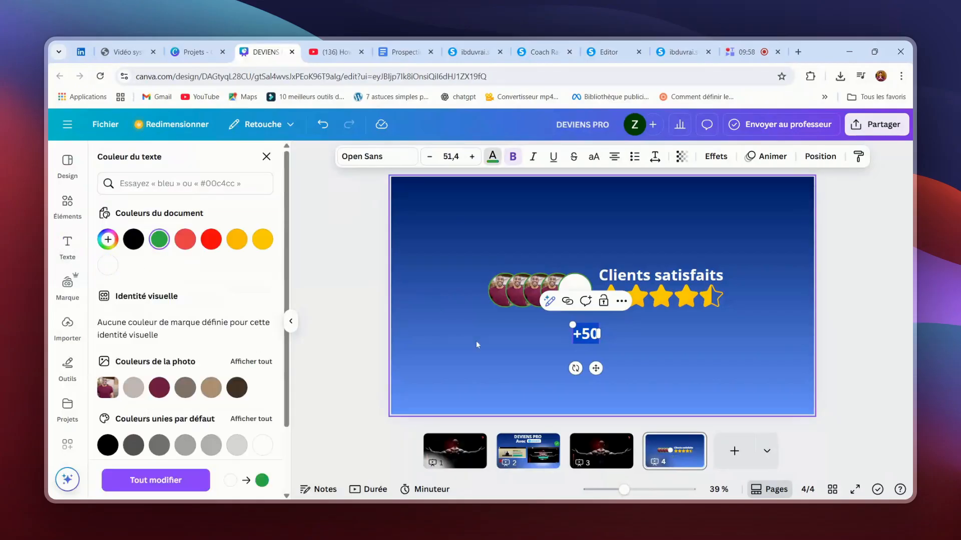
pyautogui.click(490, 341)
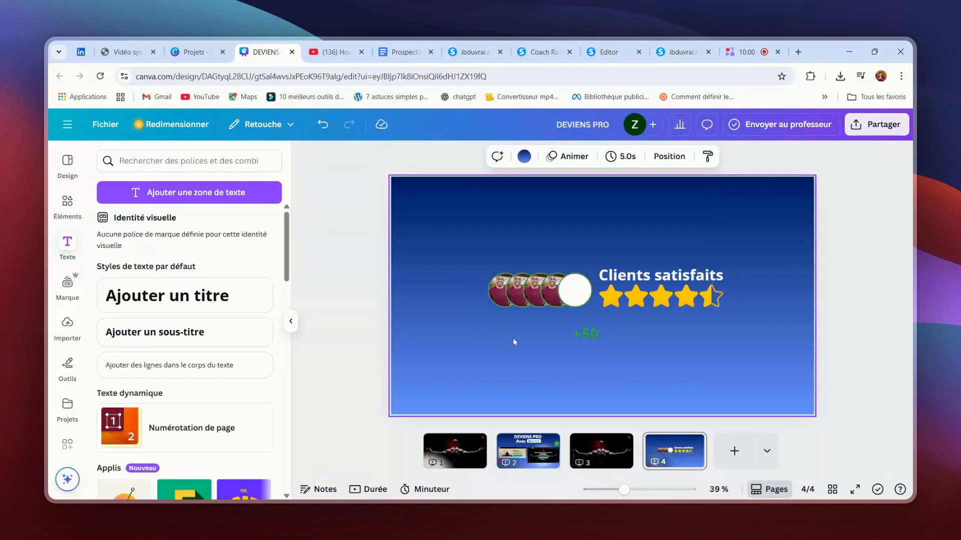
pyautogui.moveTo(584, 335); pyautogui.dragTo(575, 291)
pyautogui.click(689, 346)
# - Shrink the star rating and the "Clients satisfaits" text above it so both sit compactly beside the "+50" circle
pyautogui.click(667, 278)
pyautogui.moveTo(665, 276); pyautogui.dragTo(663, 278)
pyautogui.click(765, 278)
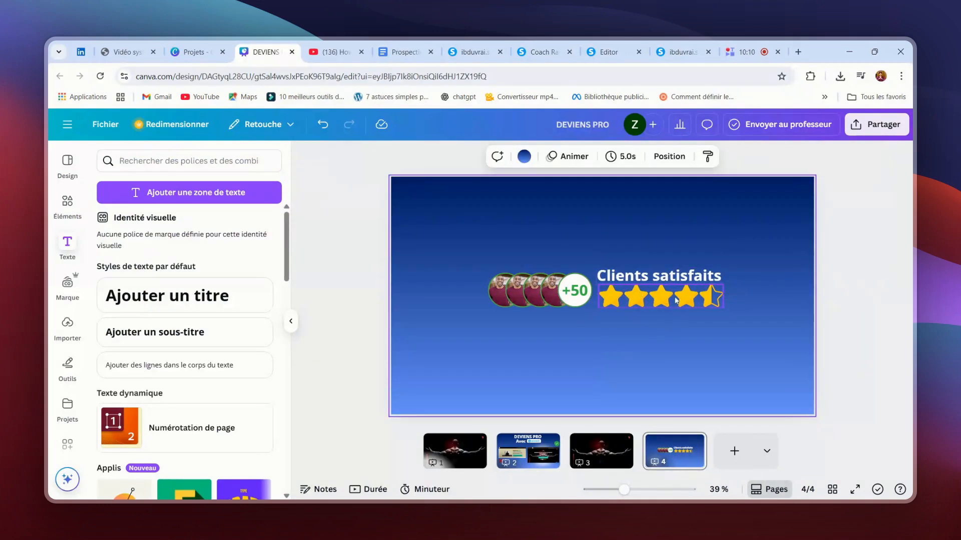
pyautogui.click(717, 303)
pyautogui.moveTo(721, 309); pyautogui.dragTo(651, 300)
pyautogui.click(720, 284)
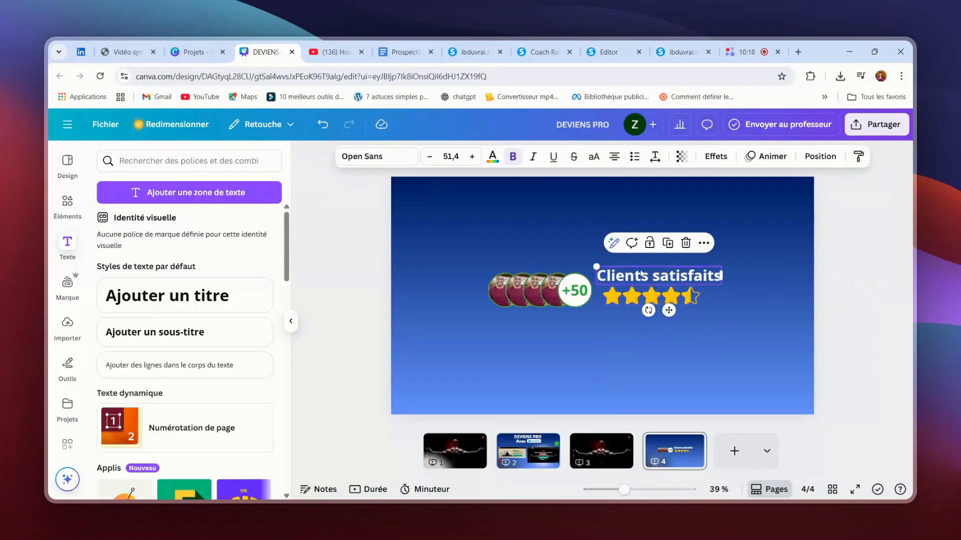
pyautogui.moveTo(596, 266)
pyautogui.mouseDown()
pyautogui.moveTo(646, 276)
pyautogui.moveTo(594, 273)
pyautogui.moveTo(601, 275)
pyautogui.mouseUp()
pyautogui.click(491, 248)
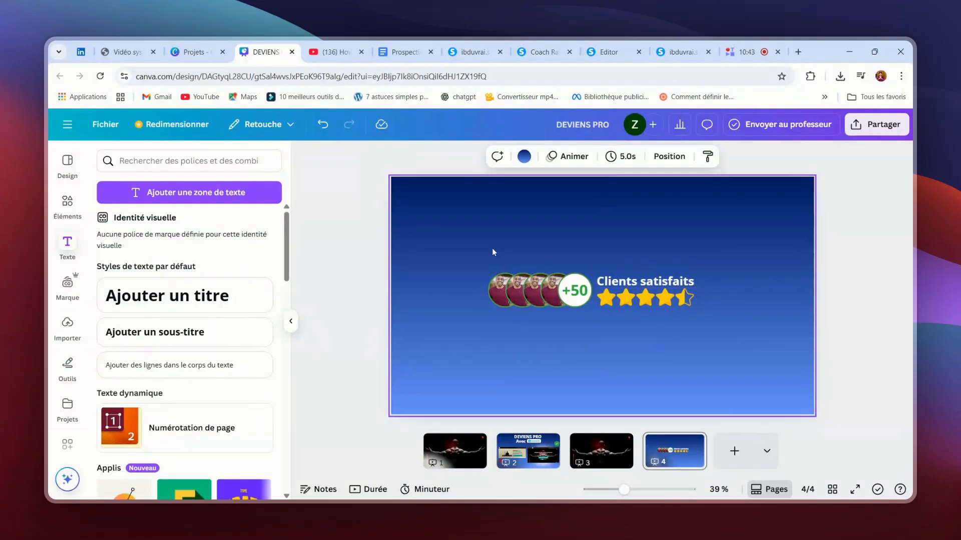
# - Download only the selected portraits, "+50" badge, text and stars as a PNG with transparent background and increased size
pyautogui.moveTo(494, 249); pyautogui.dragTo(706, 300)
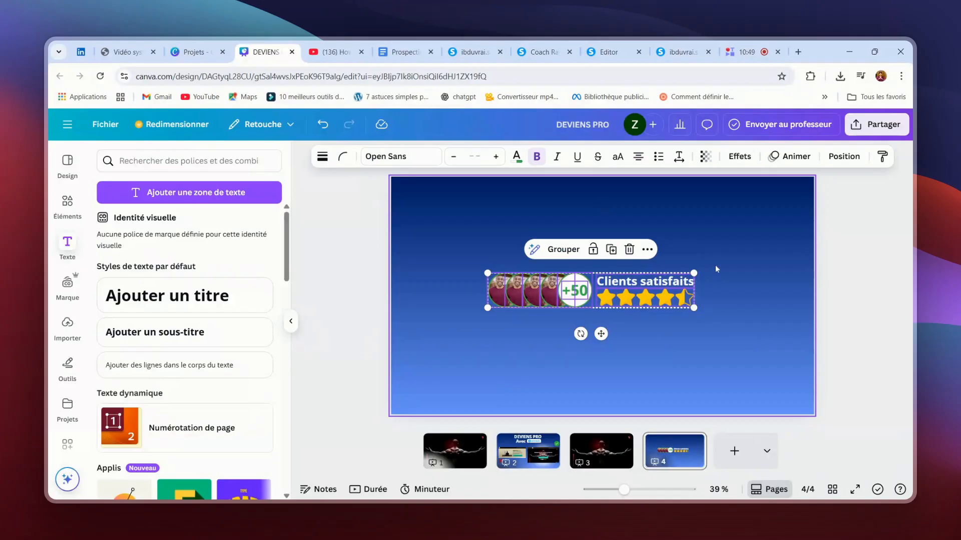
pyautogui.click(870, 128)
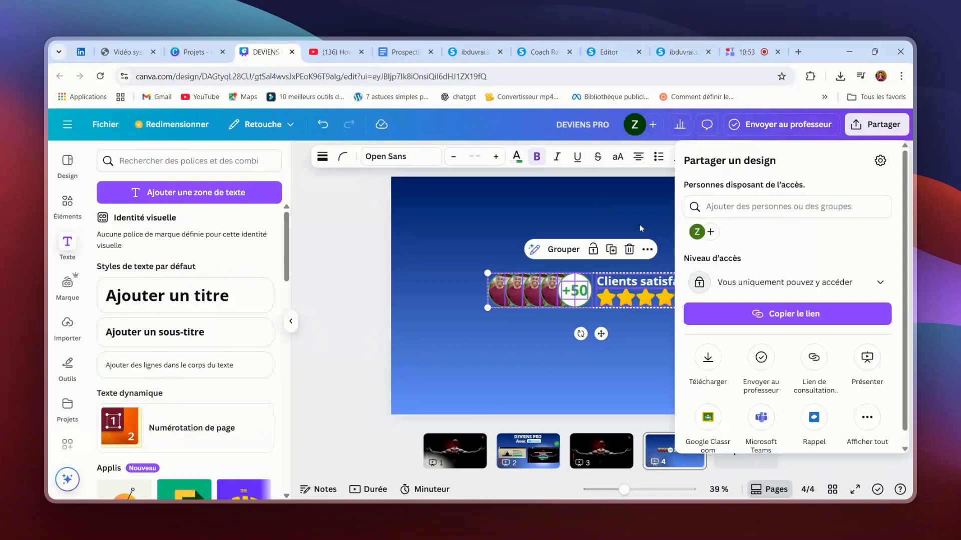
pyautogui.click(646, 250)
pyautogui.click(646, 249)
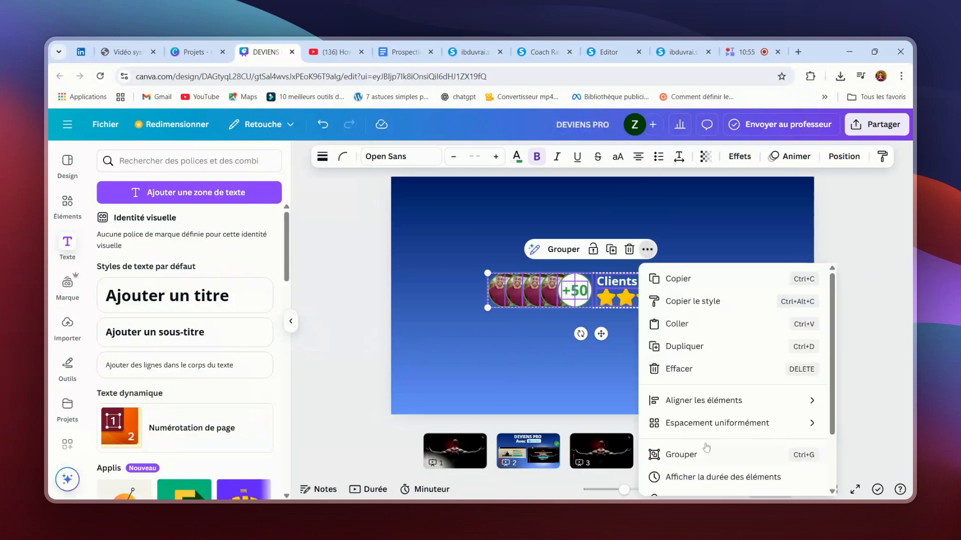
pyautogui.scroll(-2, 707, 449)
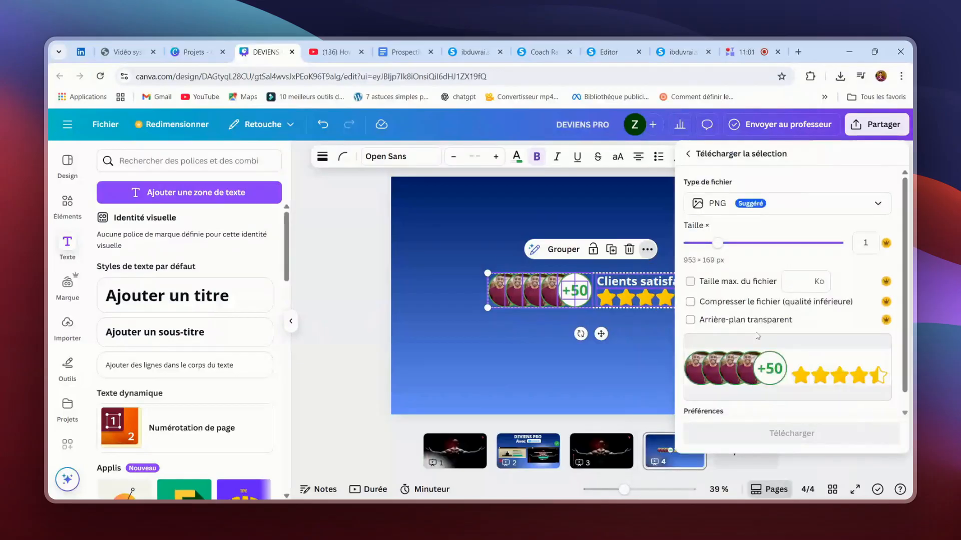
pyautogui.click(691, 320)
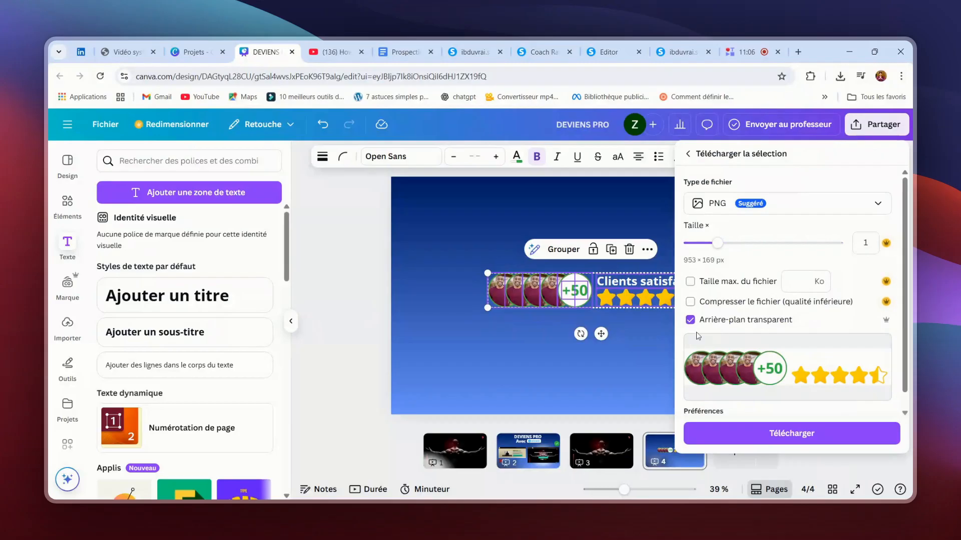
pyautogui.moveTo(717, 243); pyautogui.dragTo(774, 244)
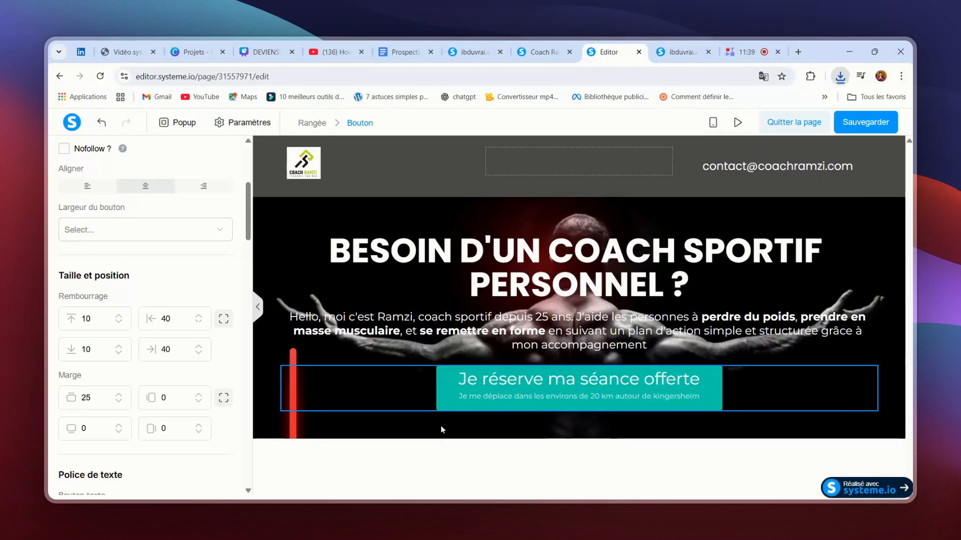
# - In the systeme.io page editor, add an image element directly beneath the "Je réserve ma séance offerte" button
pyautogui.click(72, 123)
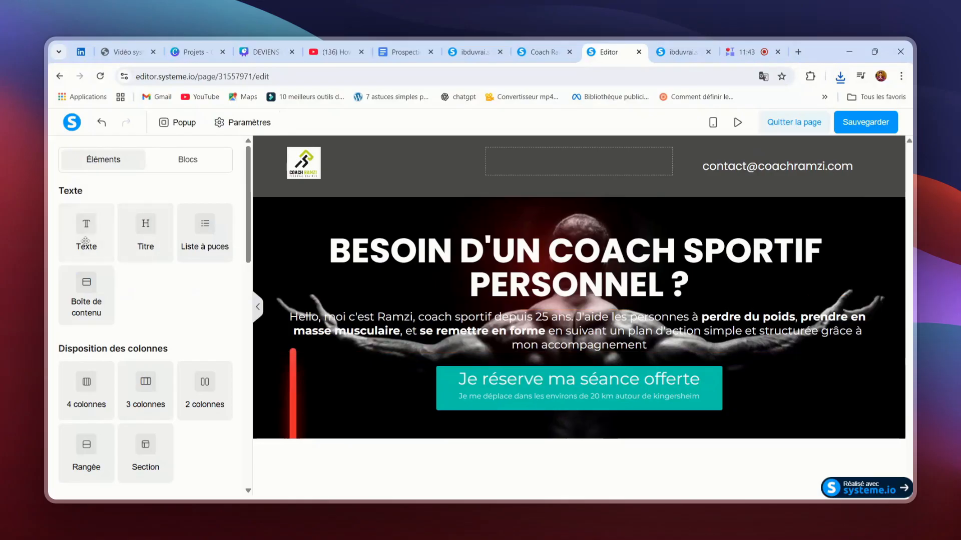
pyautogui.scroll(-1, 126, 353)
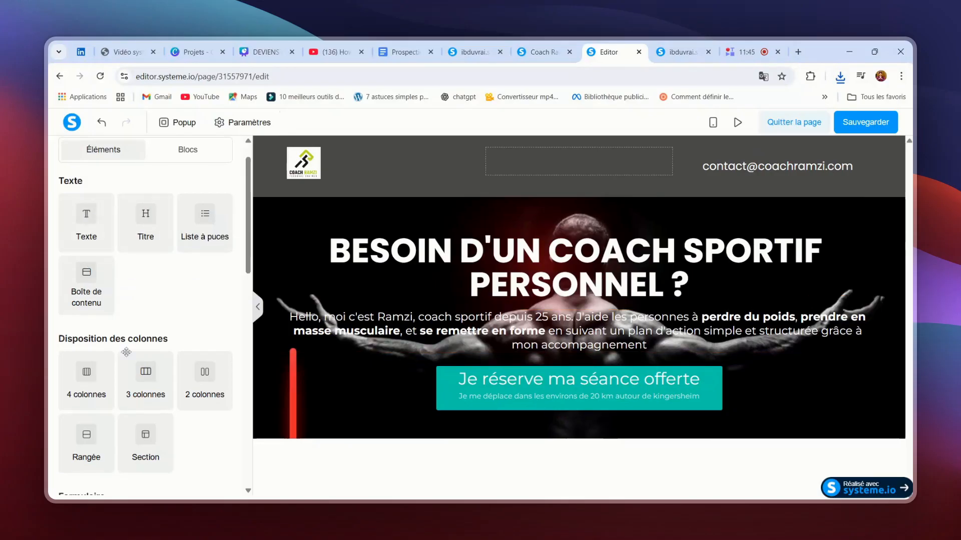
pyautogui.scroll(-4, 126, 353)
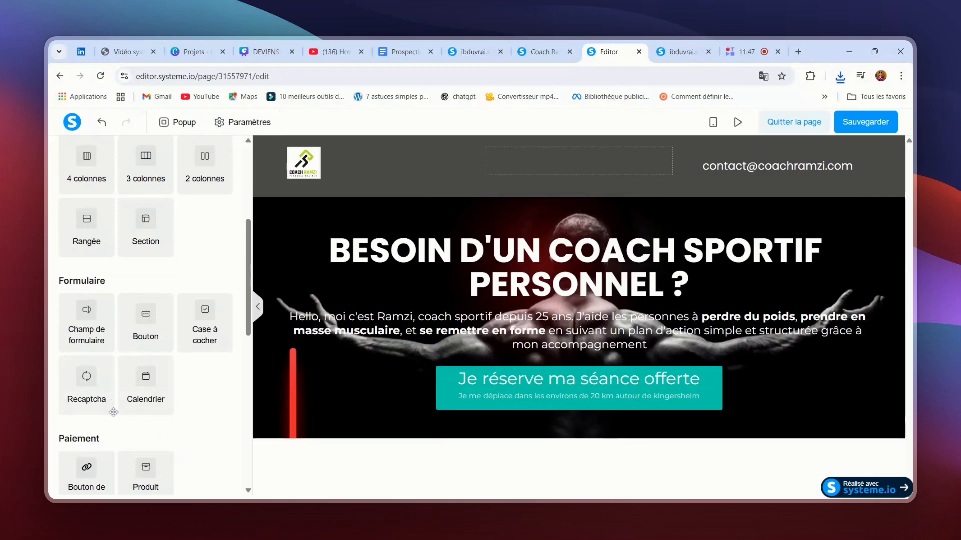
pyautogui.scroll(-3, 113, 412)
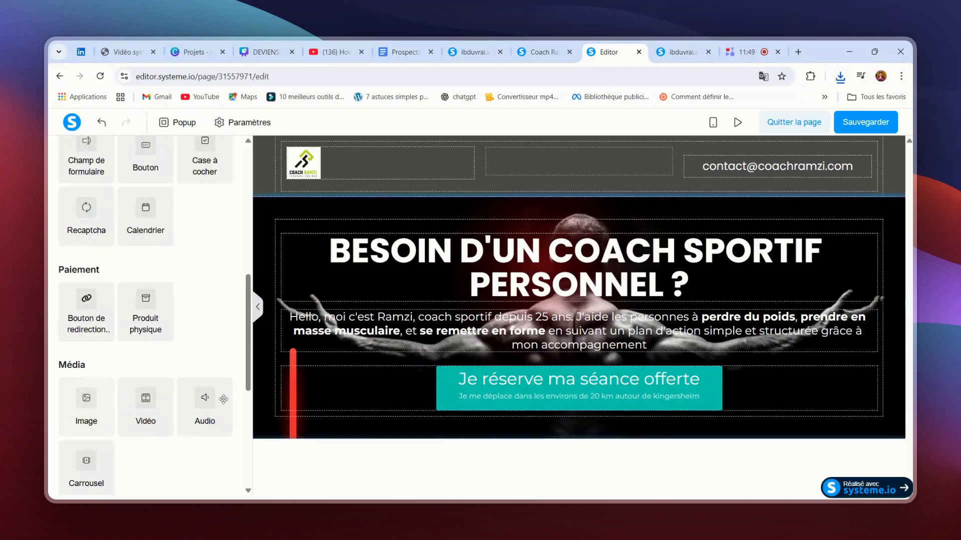
pyautogui.moveTo(224, 399); pyautogui.dragTo(546, 421)
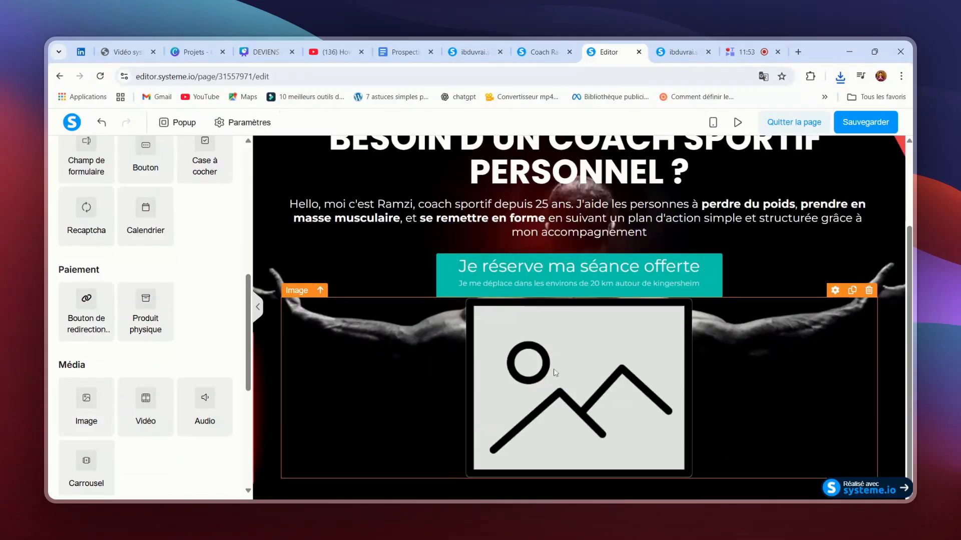
# - Insert the existing library picture CLIENTSSATISFAITS4.png into the new image element
pyautogui.click(555, 373)
pyautogui.click(227, 257)
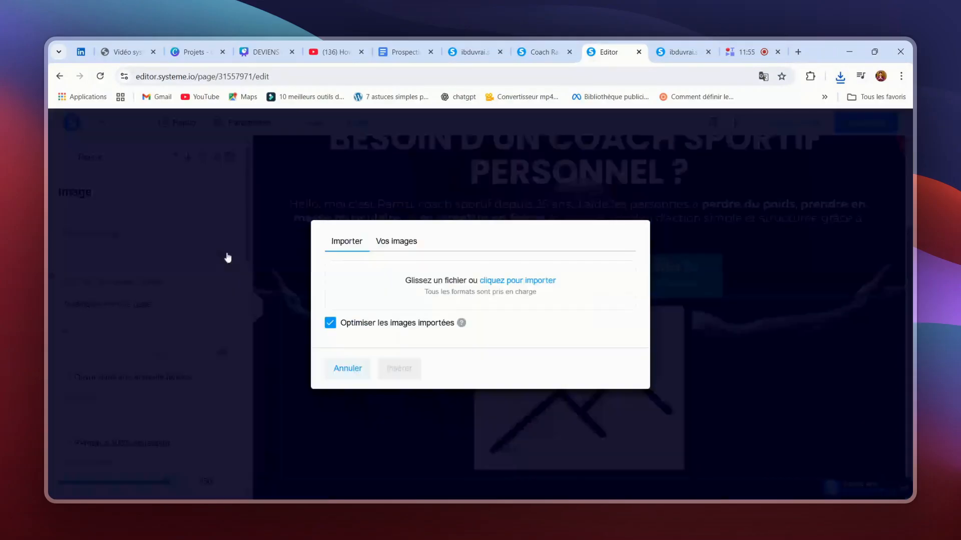
pyautogui.click(395, 243)
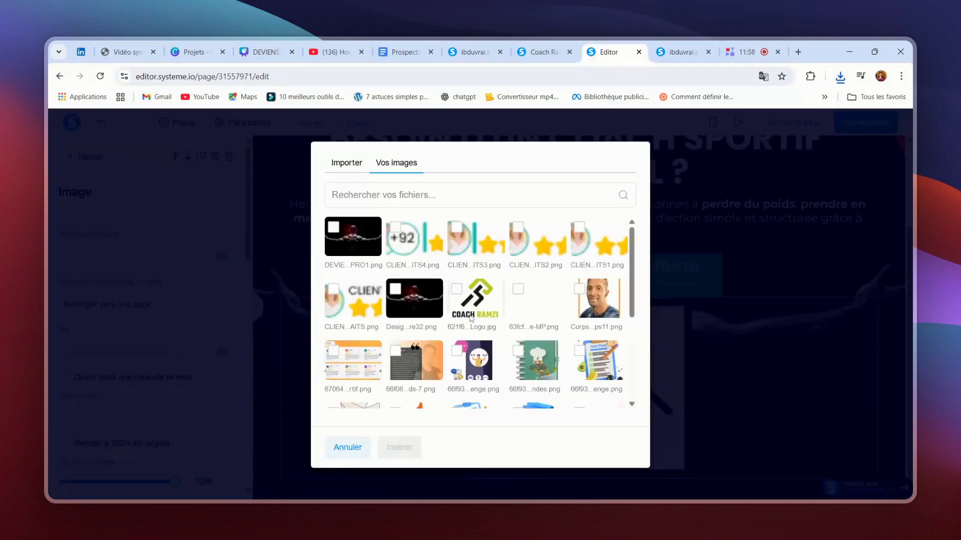
pyautogui.scroll(-3, 474, 328)
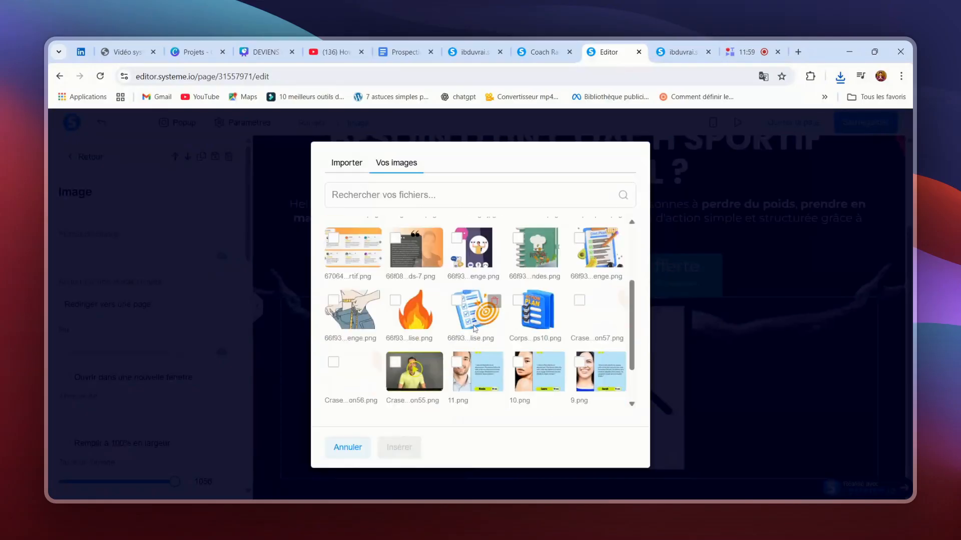
pyautogui.scroll(3, 475, 327)
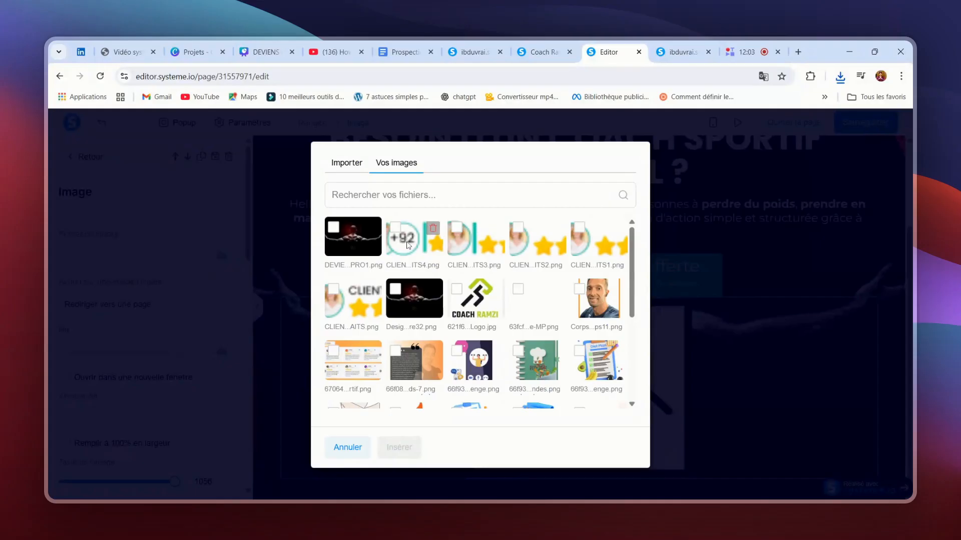
pyautogui.click(395, 227)
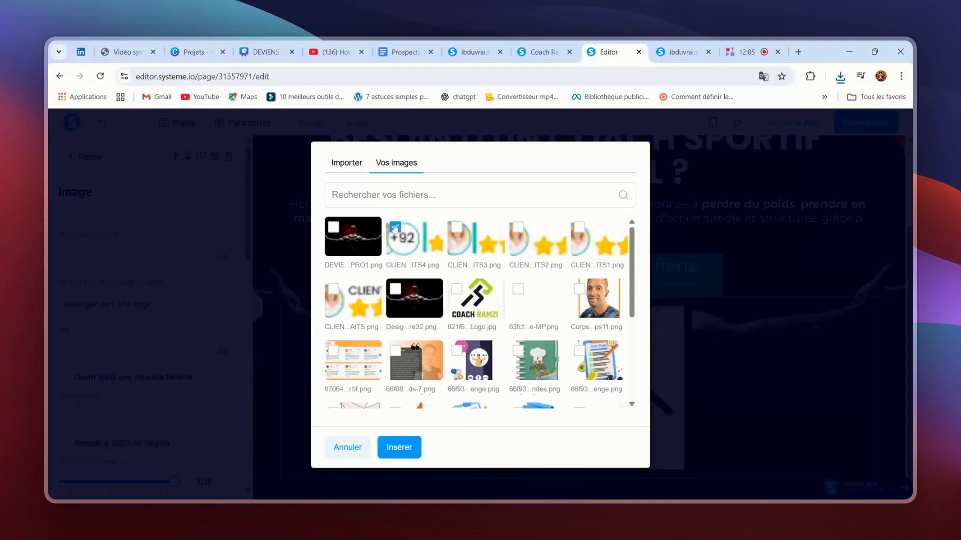
pyautogui.click(399, 446)
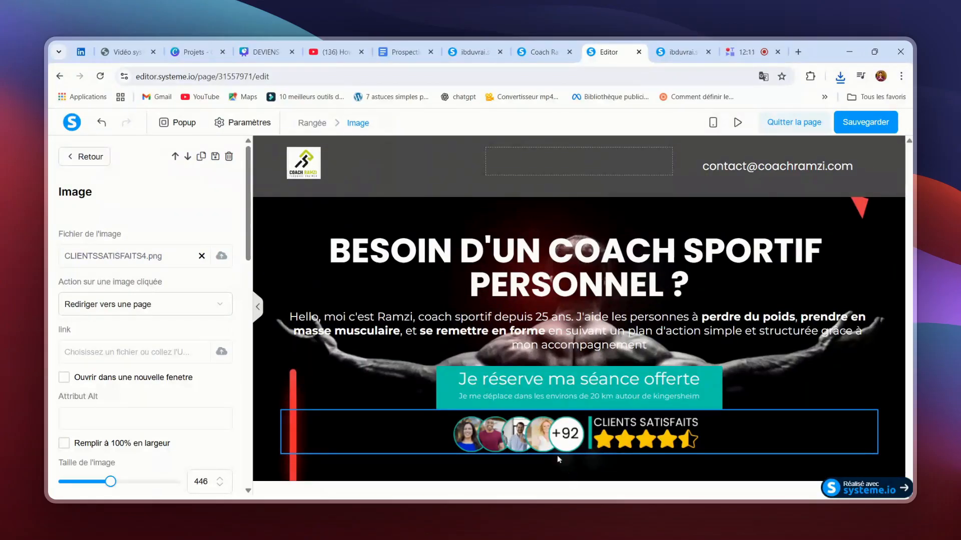
# - Reduce the size of the satisfied-clients image to 400
pyautogui.scroll(-3, 161, 325)
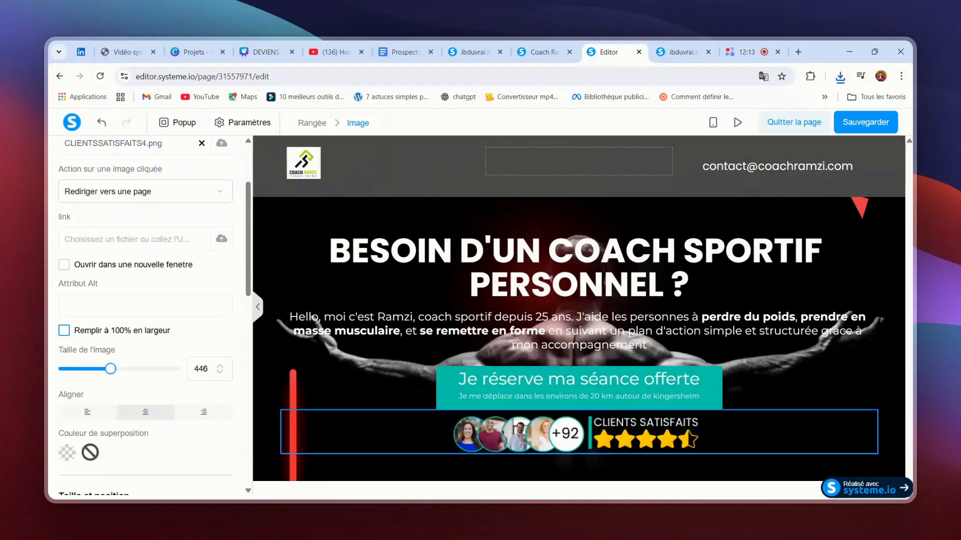
pyautogui.moveTo(95, 373); pyautogui.dragTo(106, 369)
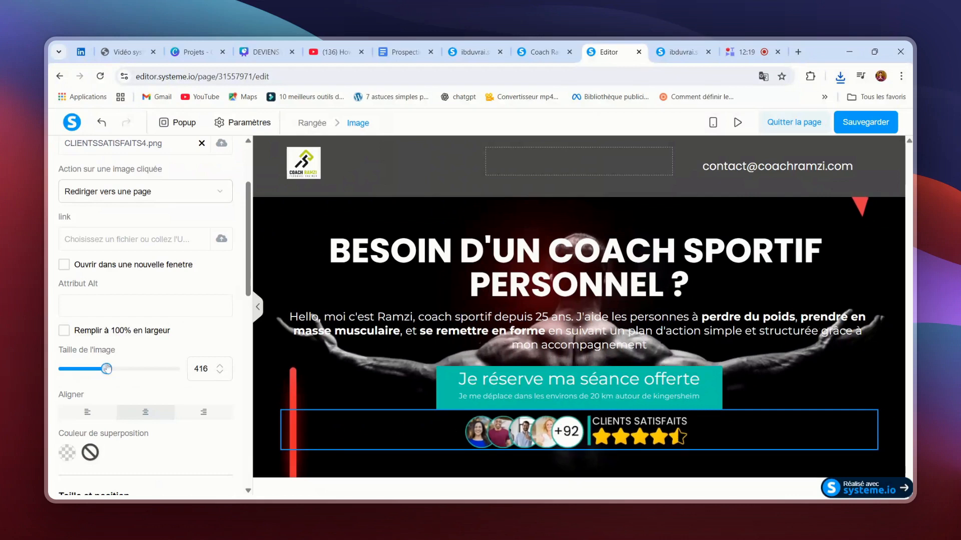
pyautogui.click(221, 373)
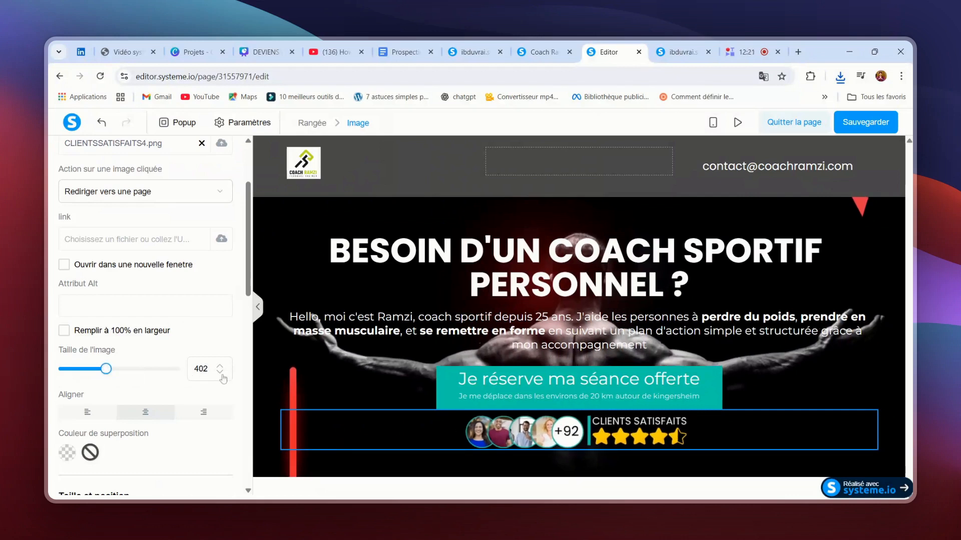
pyautogui.click(220, 372)
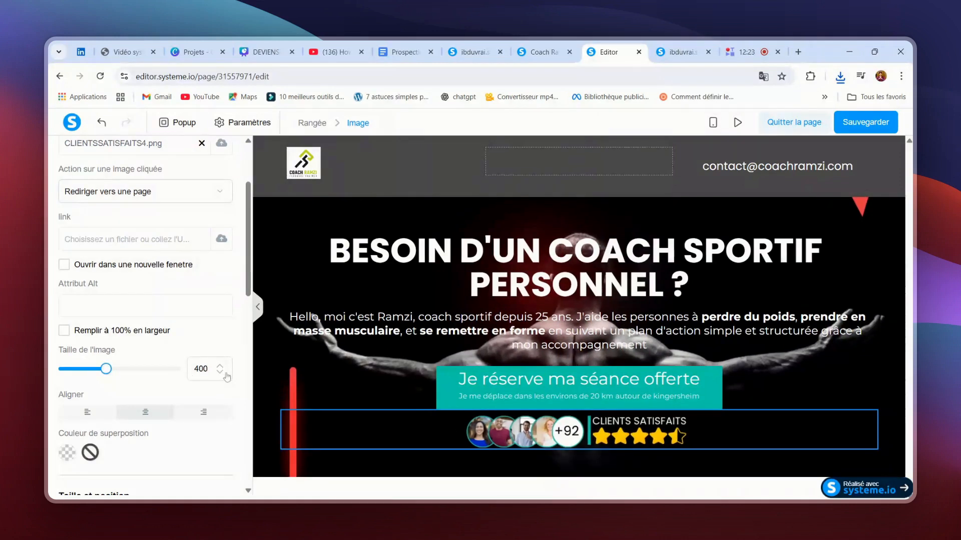
# - Set the satisfied-clients image's top margin separately to 10 and save the page
pyautogui.scroll(-3, 135, 410)
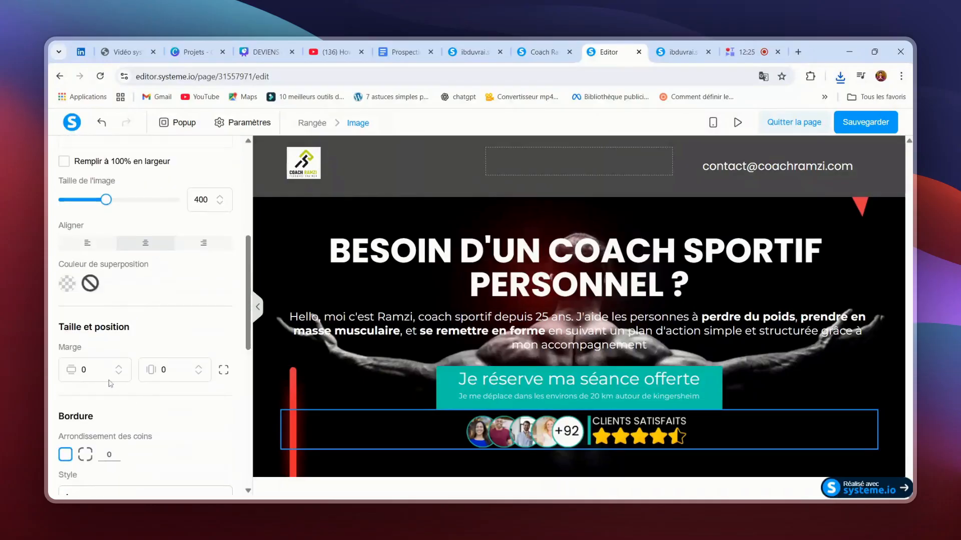
pyautogui.click(224, 370)
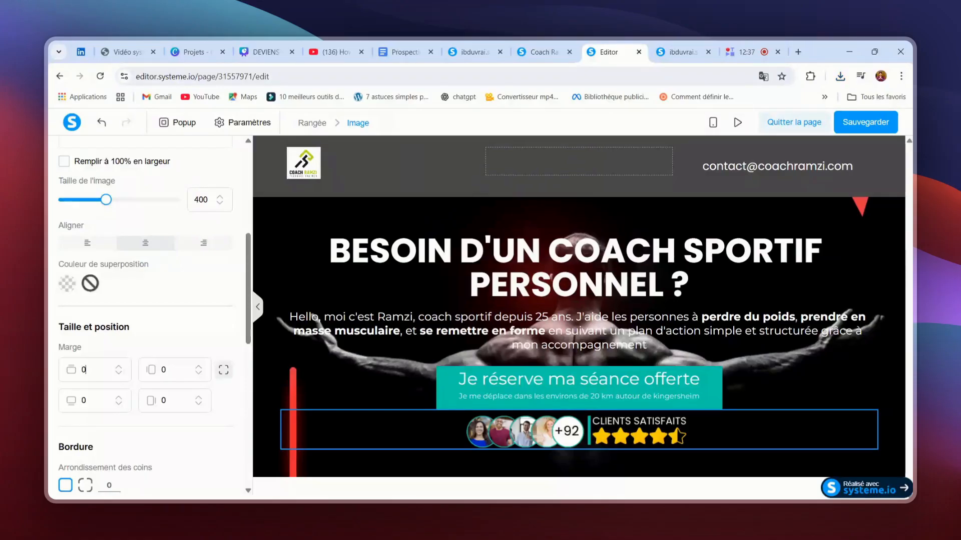
pyautogui.doubleClick(84, 370)
pyautogui.write('1')
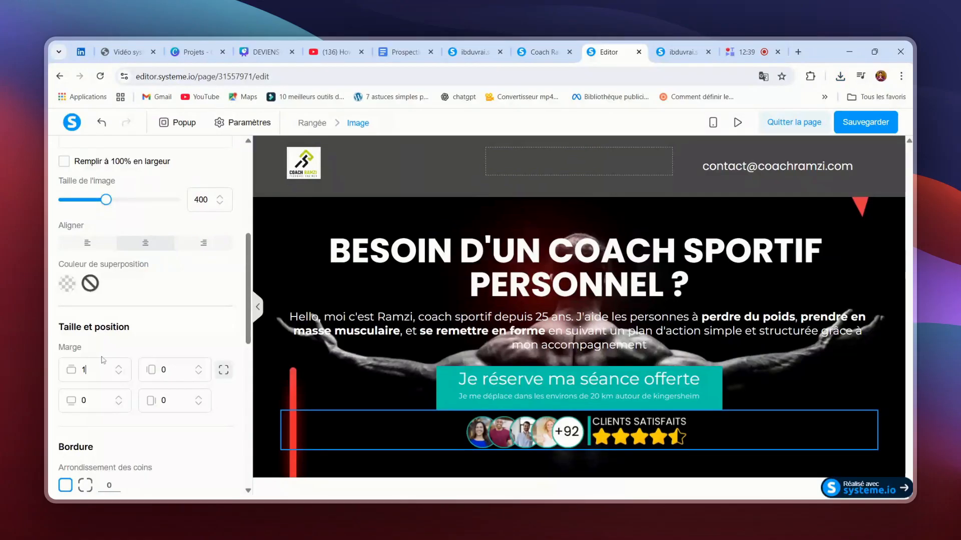
pyautogui.write('0')
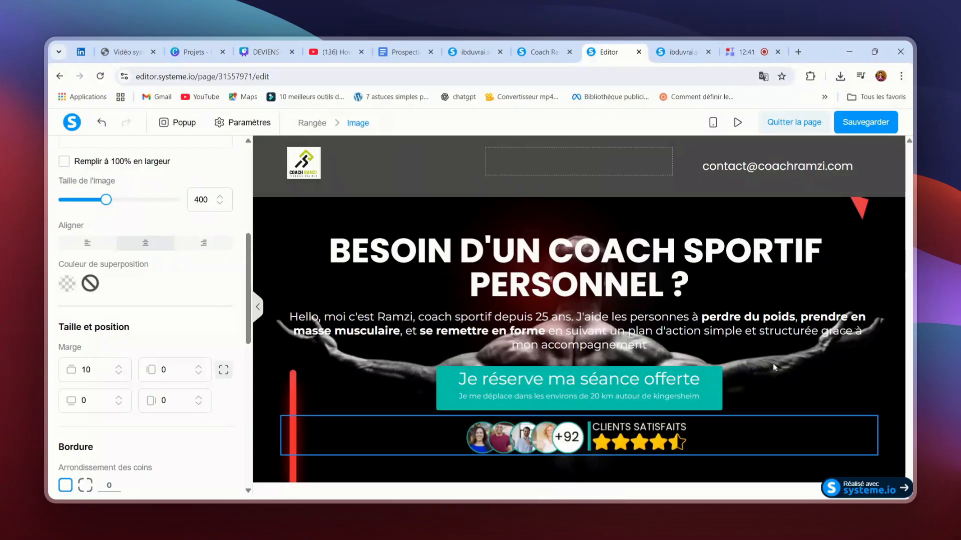
pyautogui.click(811, 377)
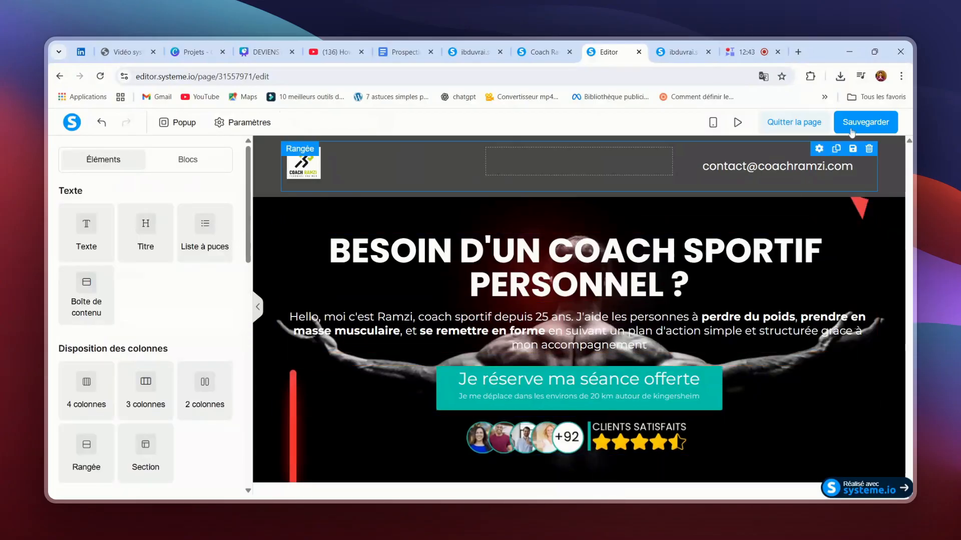
pyautogui.click(851, 131)
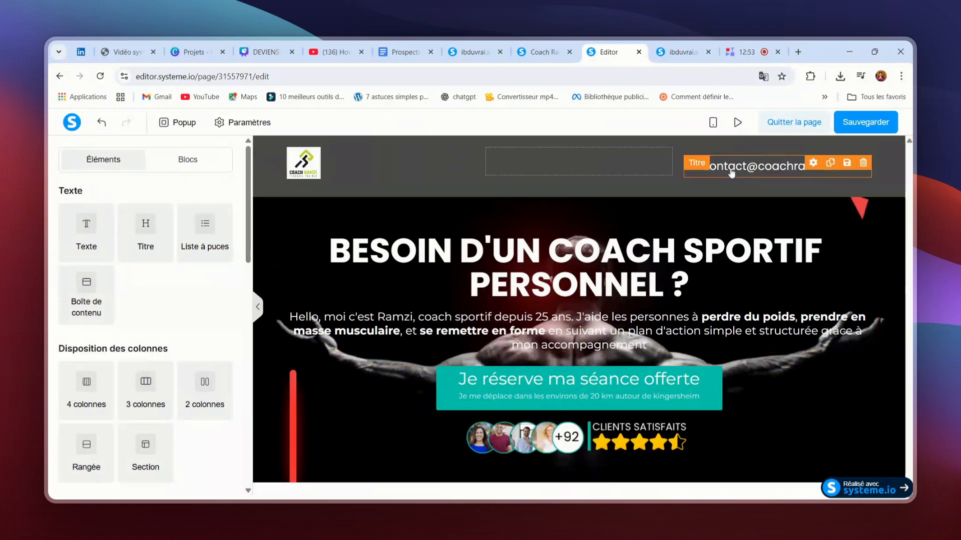
# - Preview the landing page without the preview notice to check the hero section, and return to the page editor
pyautogui.click(738, 123)
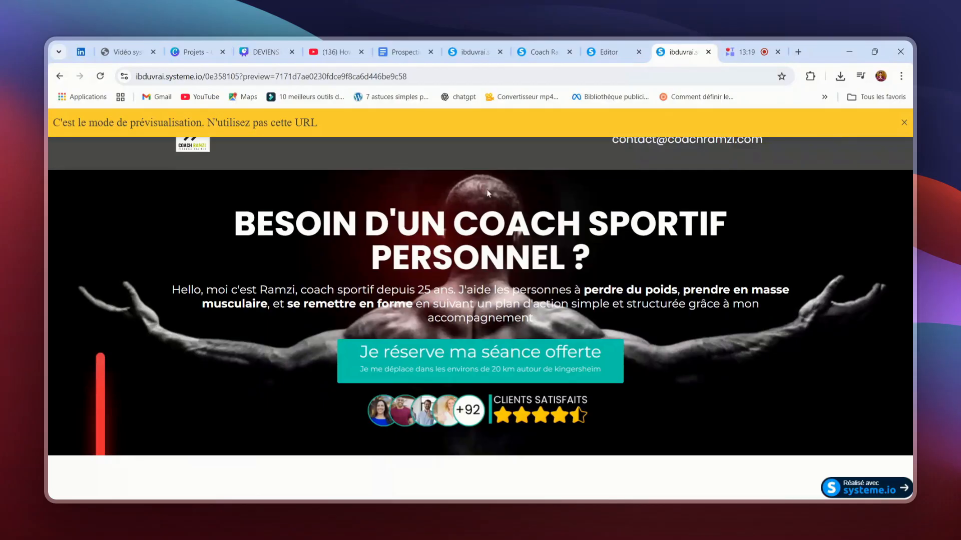
pyautogui.click(904, 123)
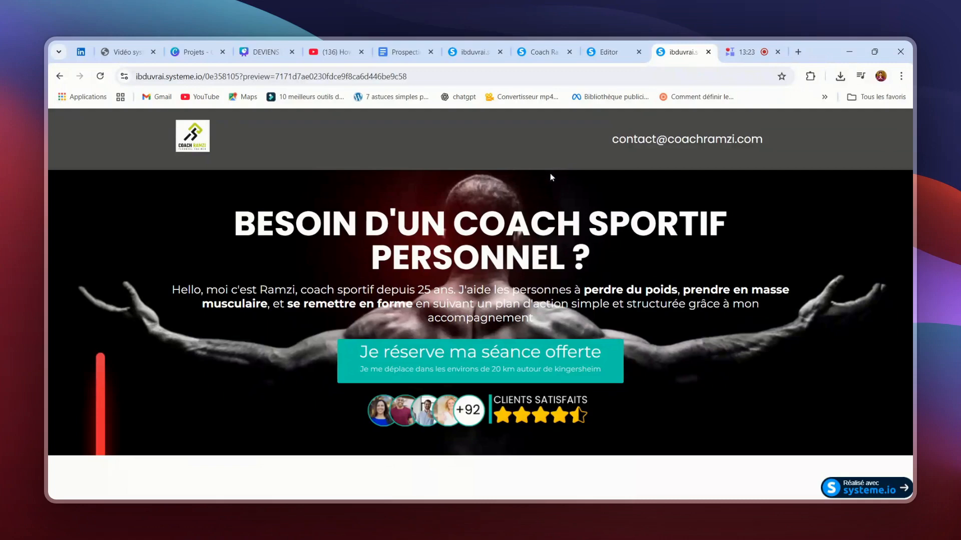
pyautogui.click(608, 52)
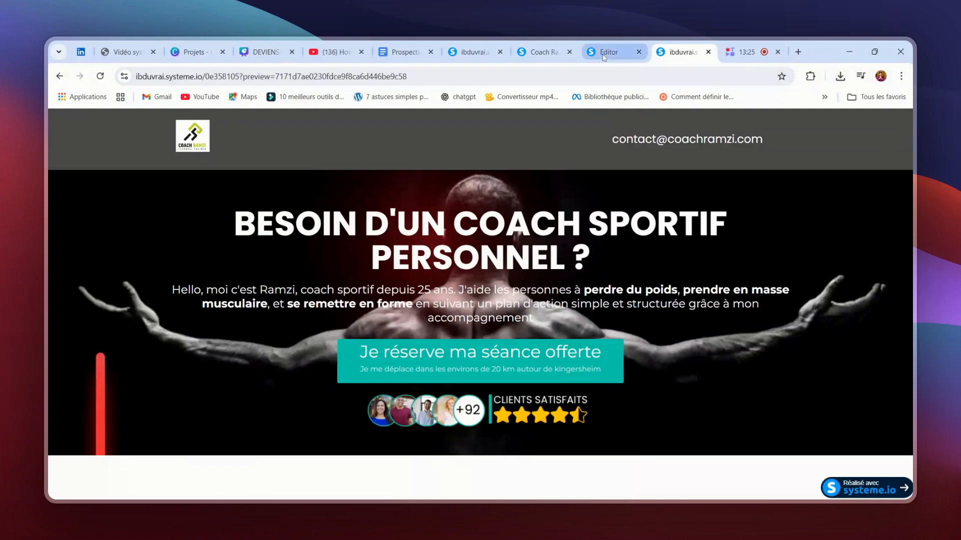
# - Open the hero section's settings and try a separate top margin of 2
pyautogui.click(287, 209)
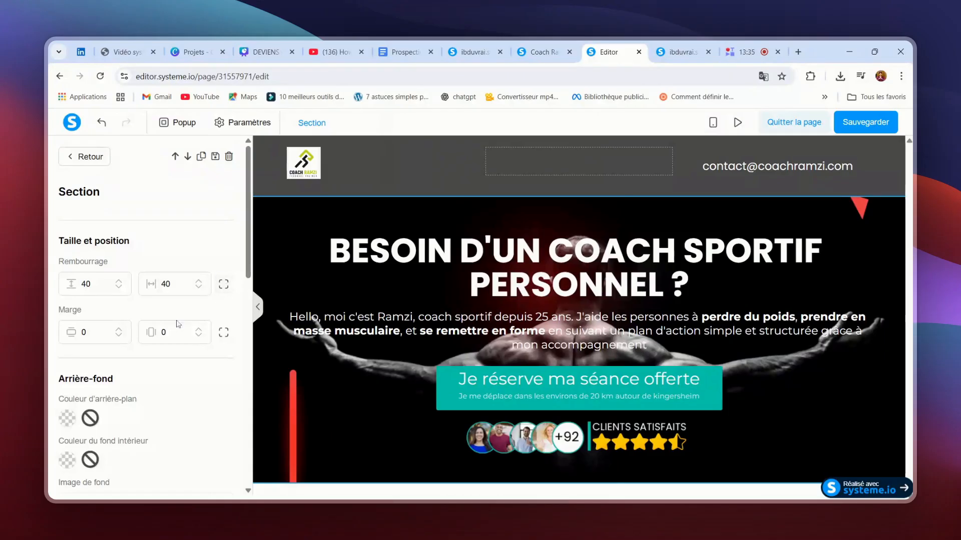
pyautogui.click(223, 333)
pyautogui.click(119, 329)
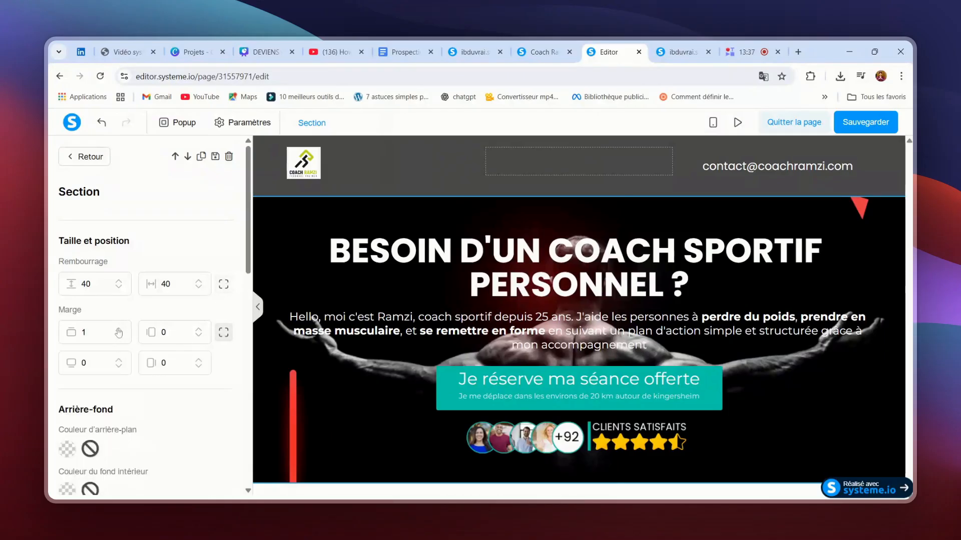
pyautogui.click(119, 329)
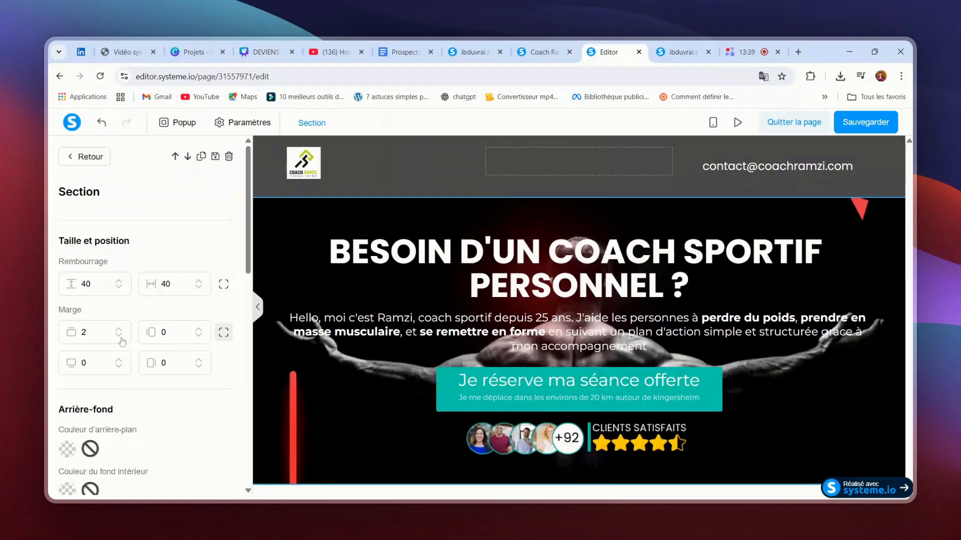
pyautogui.click(119, 336)
pyautogui.click(119, 337)
# - Set the hero section's top padding separately to 100 and save the page
pyautogui.click(223, 284)
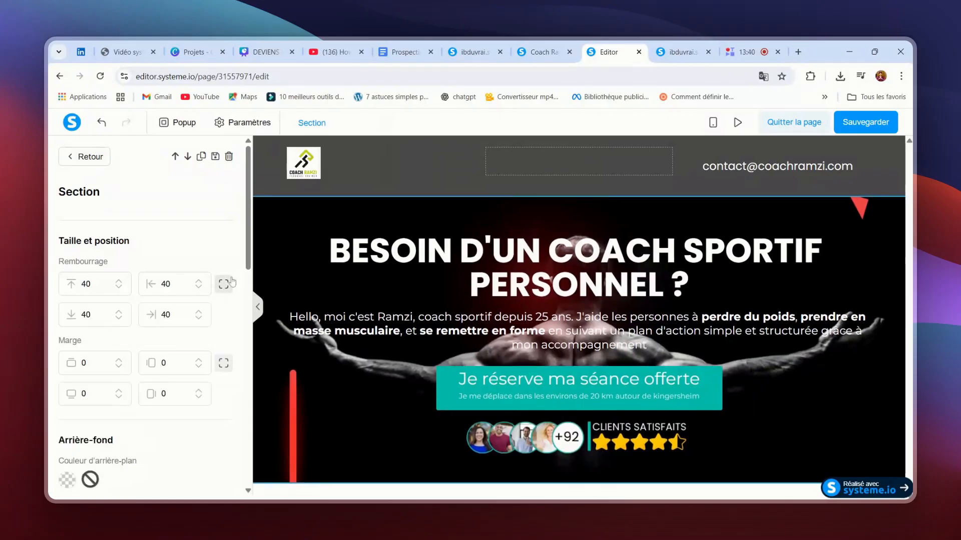
pyautogui.click(119, 284)
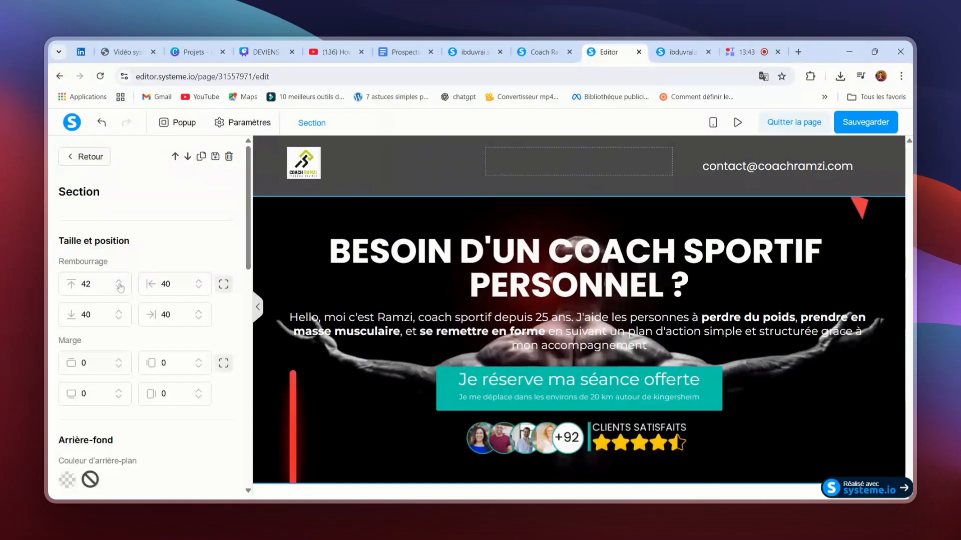
pyautogui.doubleClick(120, 284)
pyautogui.doubleClick(120, 284)
pyautogui.click(120, 284)
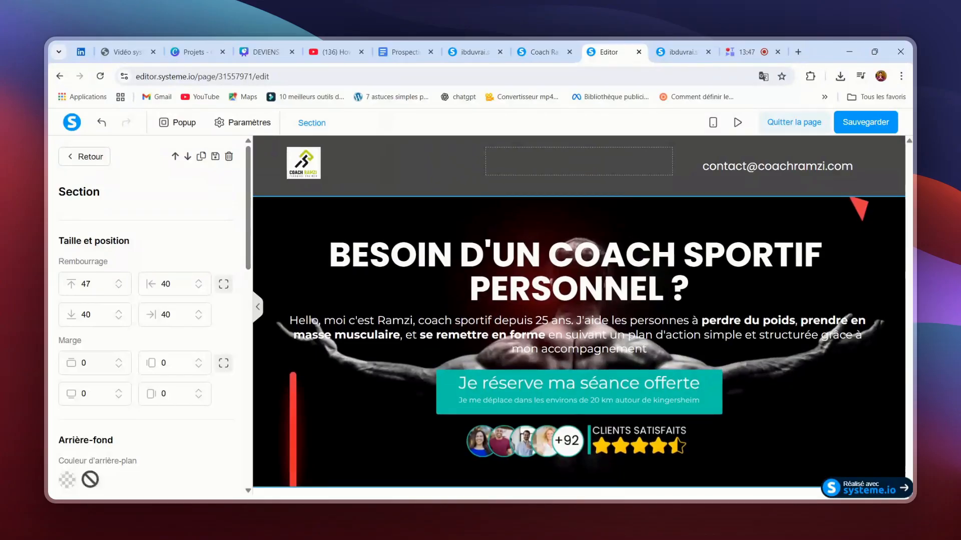
pyautogui.doubleClick(86, 284)
pyautogui.write('100')
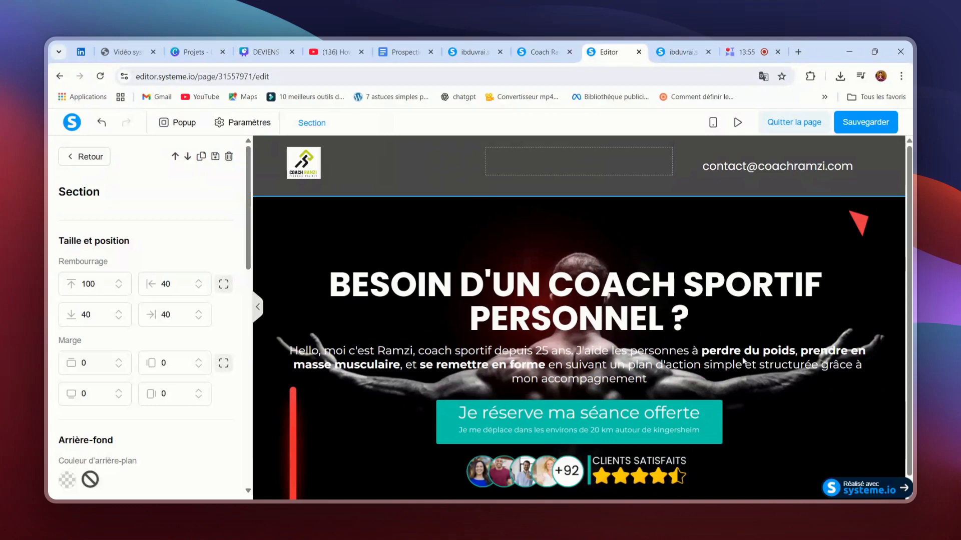
pyautogui.click(856, 131)
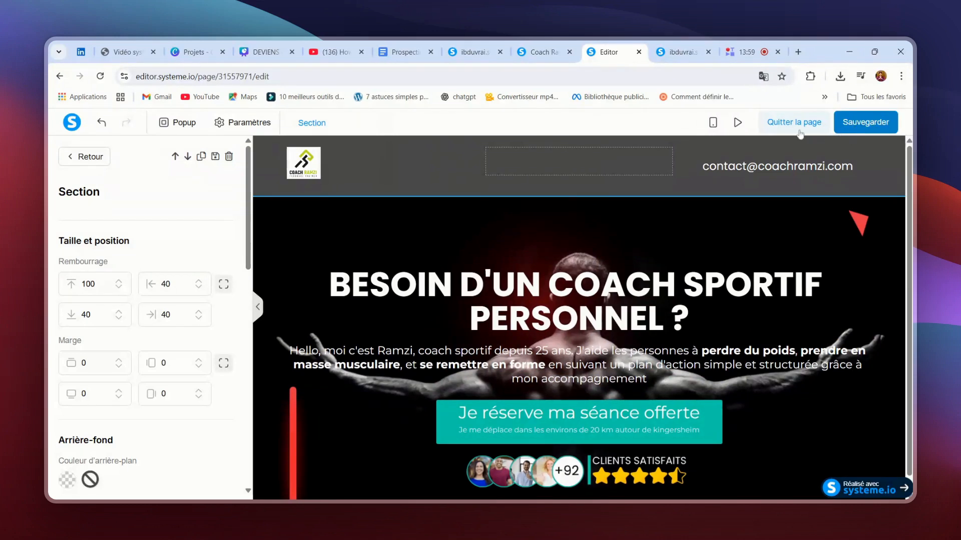
# - Preview the page again to check the spacing above the hero title, and return to the page editor
pyautogui.click(738, 122)
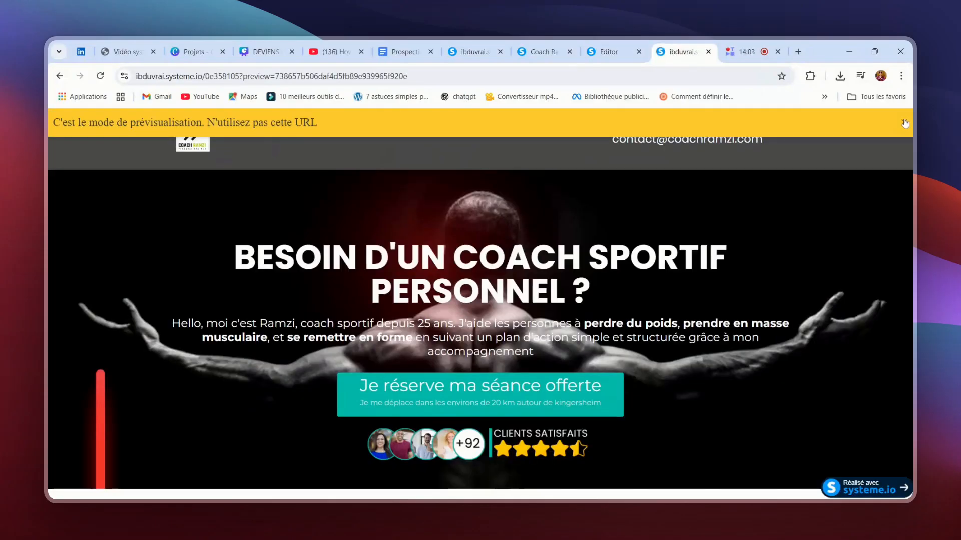
pyautogui.click(905, 124)
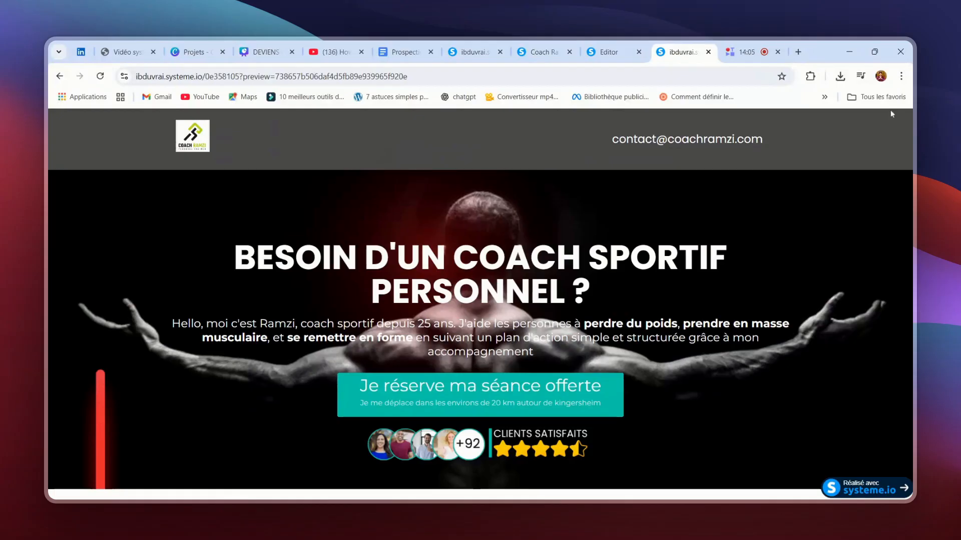
pyautogui.click(604, 53)
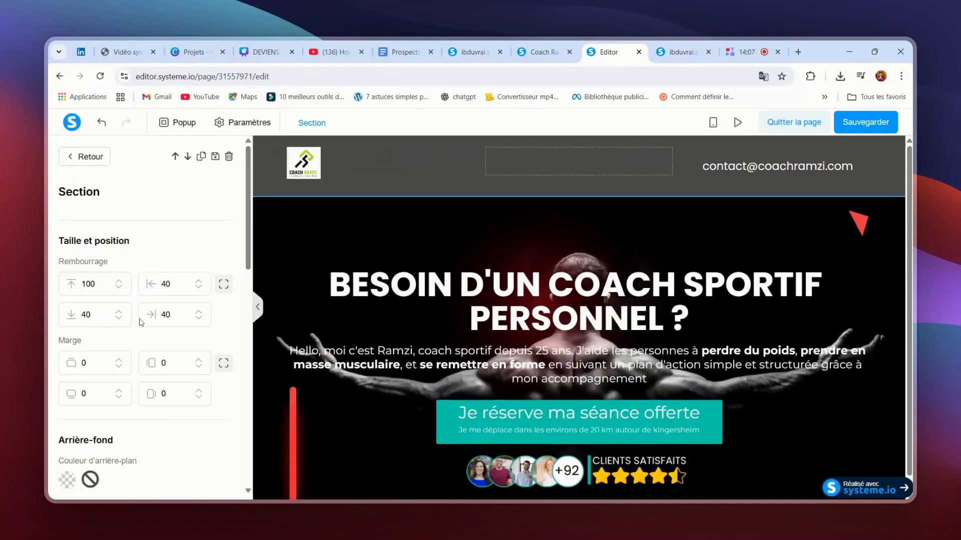
# - Set the hero section's bottom padding to 100 and save the page
pyautogui.moveTo(87, 315); pyautogui.dragTo(81, 315)
pyautogui.write('100')
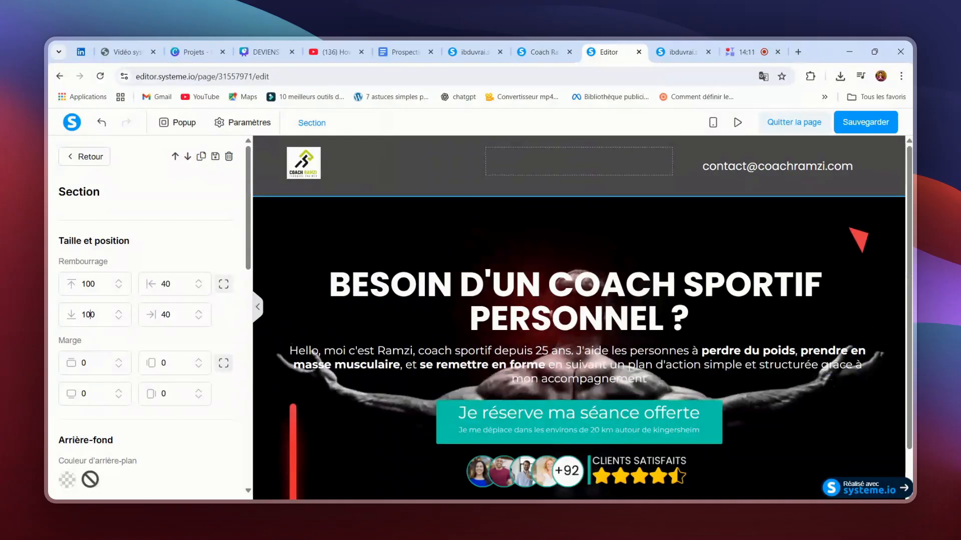
pyautogui.click(860, 126)
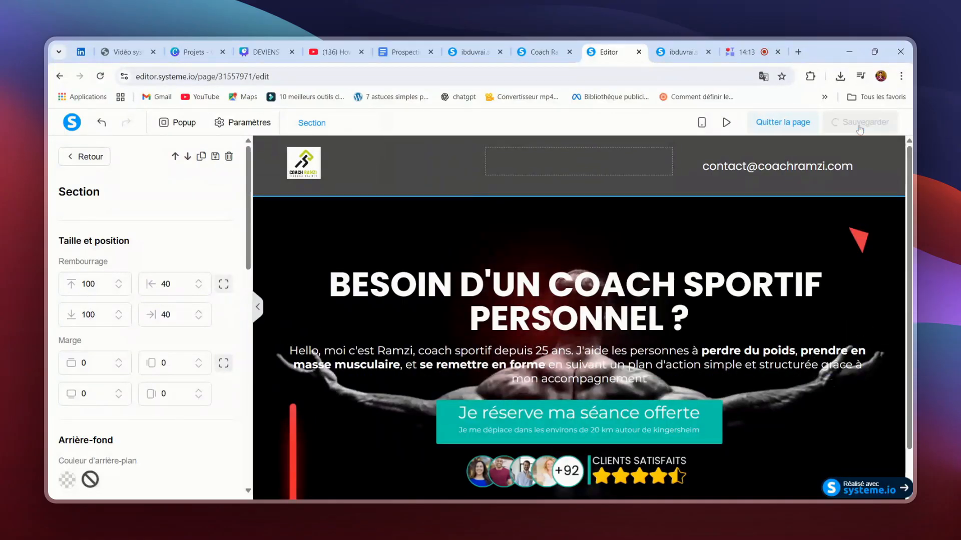
# - Preview the saved page, examine the full hero section, and compare it with the reference landing page
pyautogui.click(737, 122)
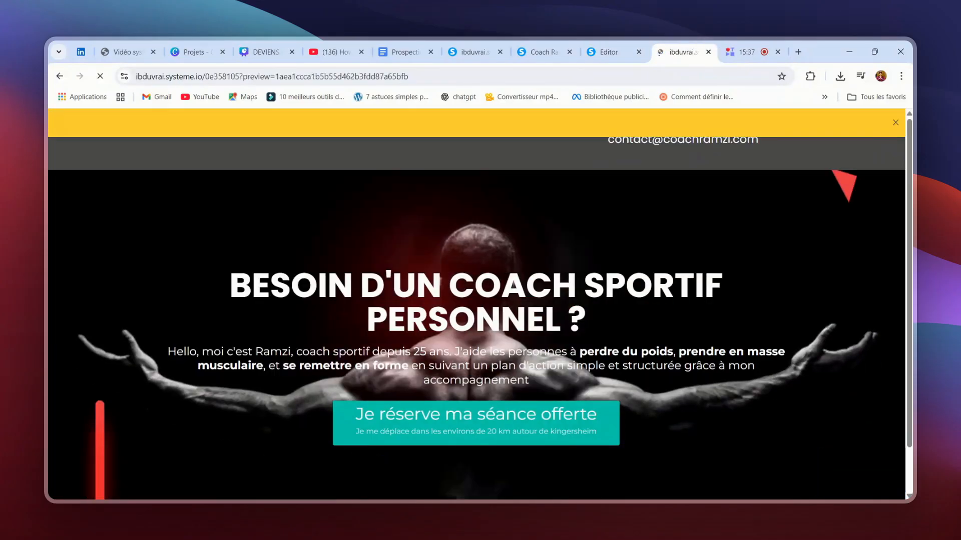
pyautogui.click(895, 122)
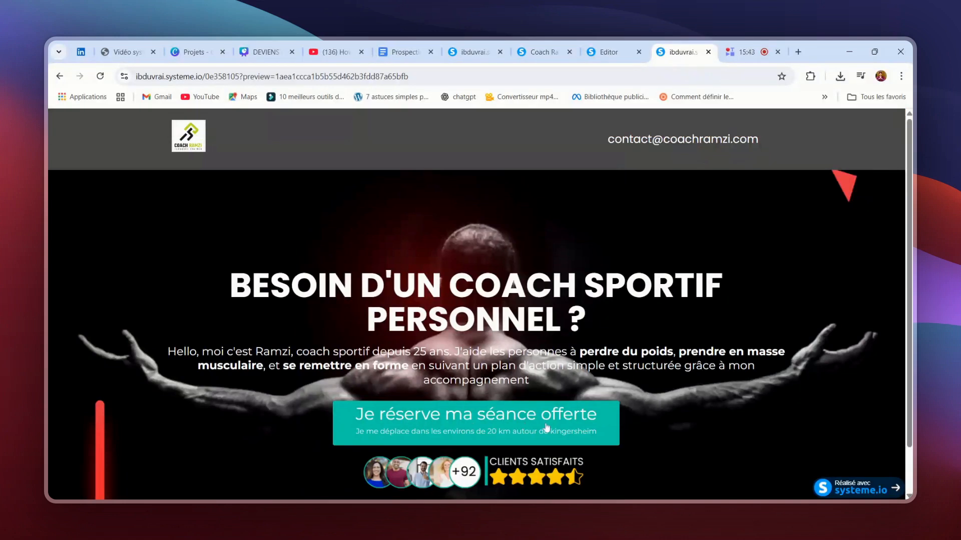
pyautogui.scroll(-1, 510, 492)
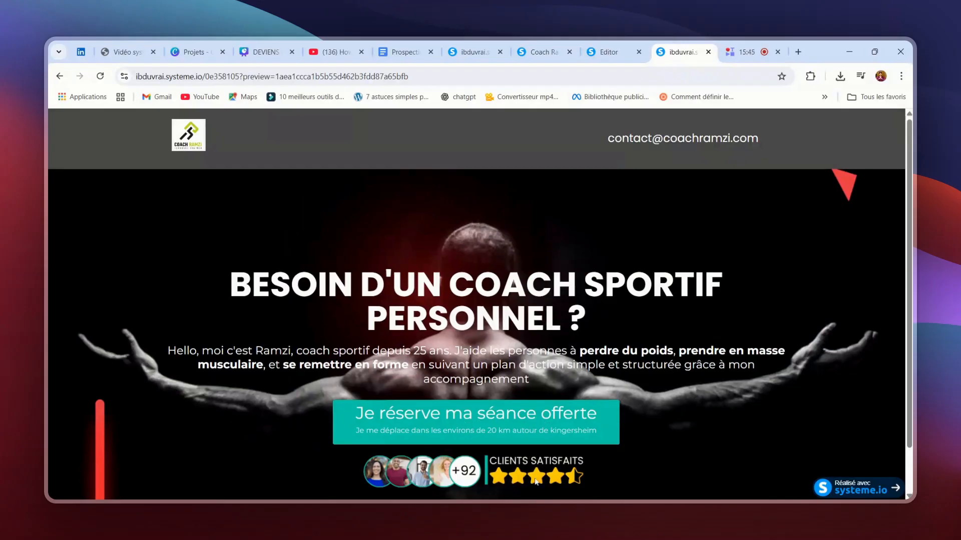
pyautogui.scroll(1, 537, 482)
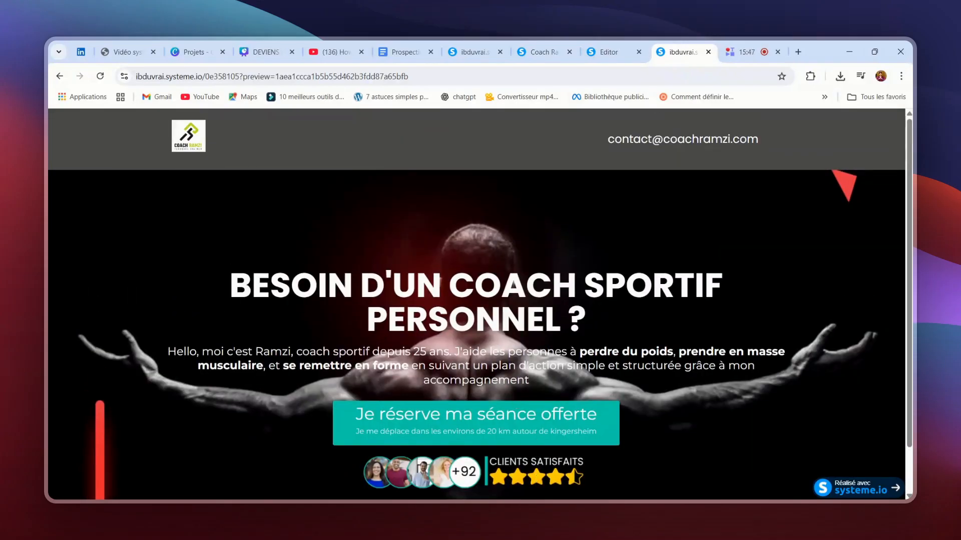
pyautogui.scroll(-1, 476, 303)
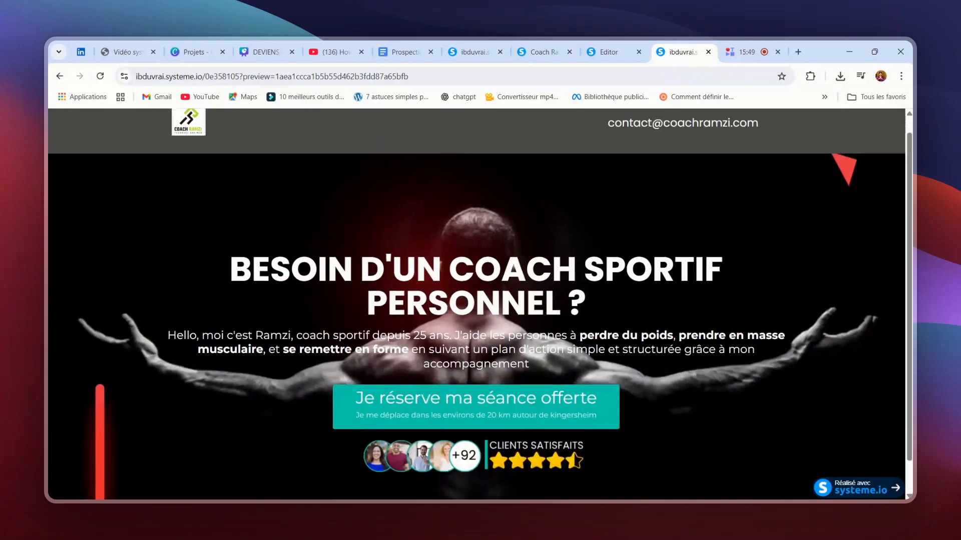
pyautogui.scroll(1, 476, 303)
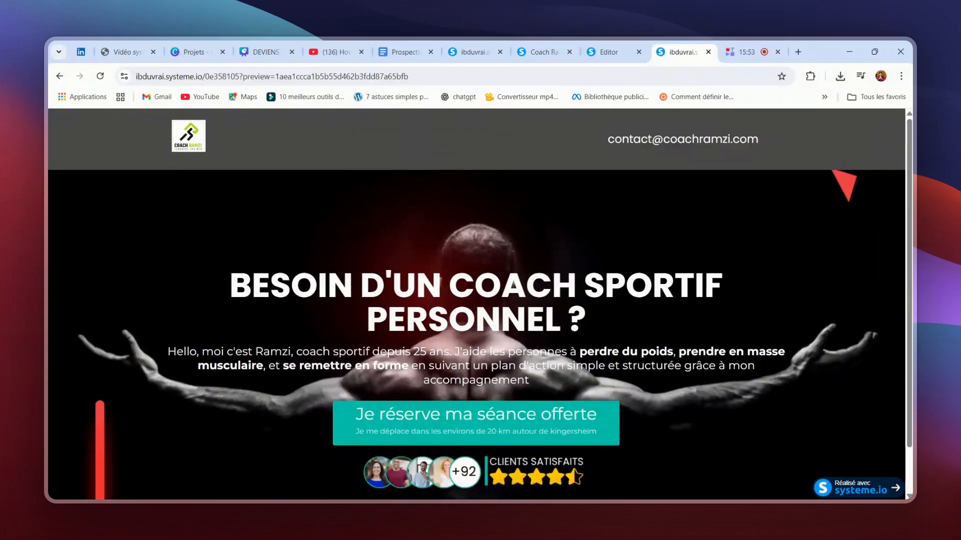
pyautogui.scroll(-1, 522, 371)
pyautogui.scroll(1, 522, 371)
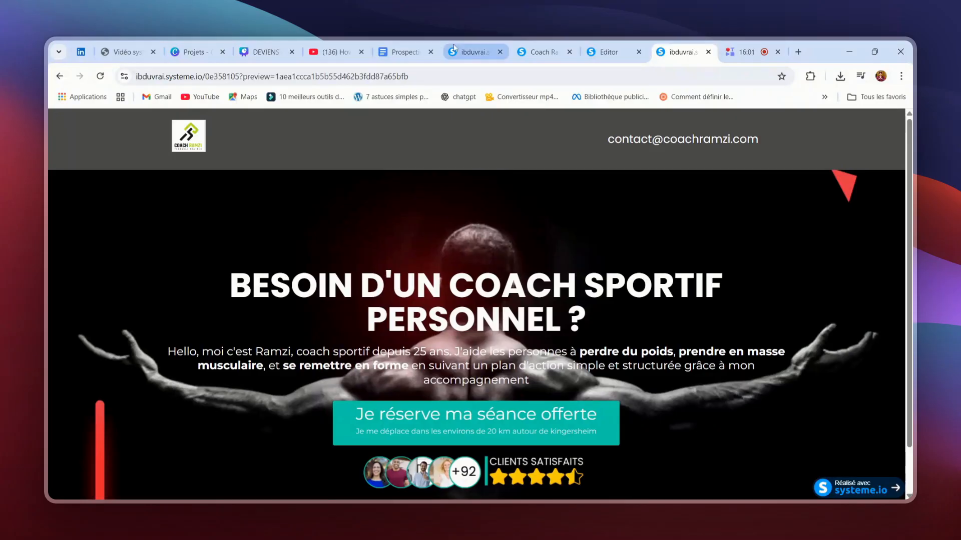
pyautogui.click(503, 48)
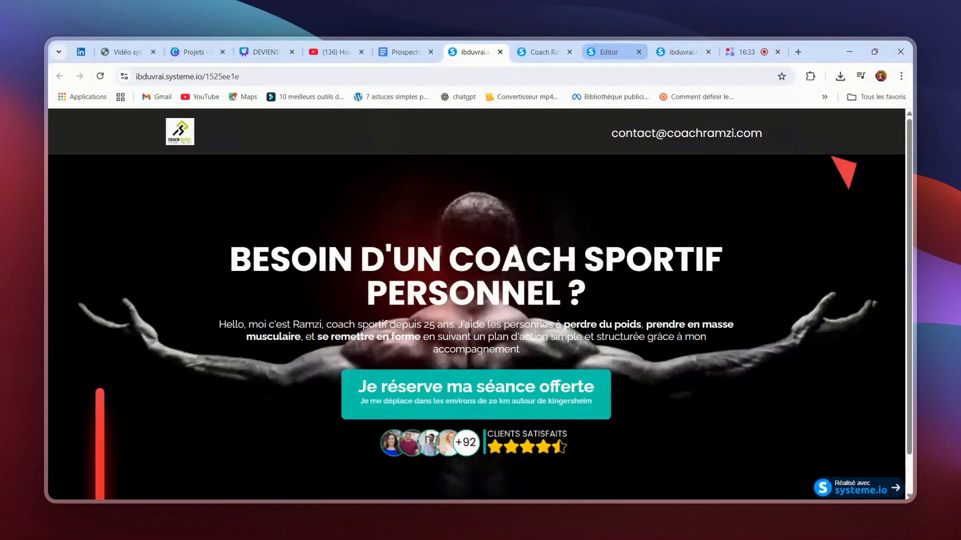
# - In the systeme.io page editor, add a Code HTML element beneath the satisfied-clients image and open its settings
pyautogui.click(603, 51)
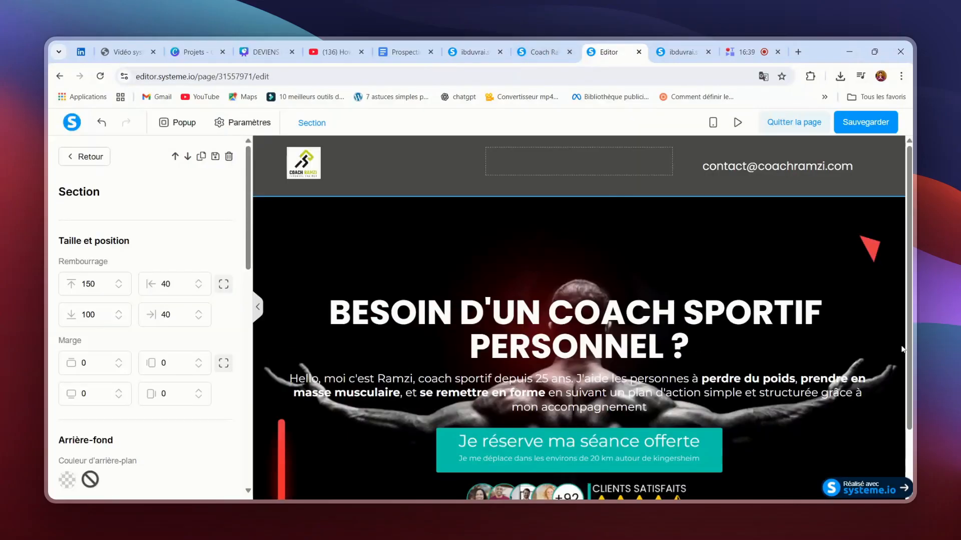
pyautogui.click(886, 344)
pyautogui.scroll(-2, 704, 402)
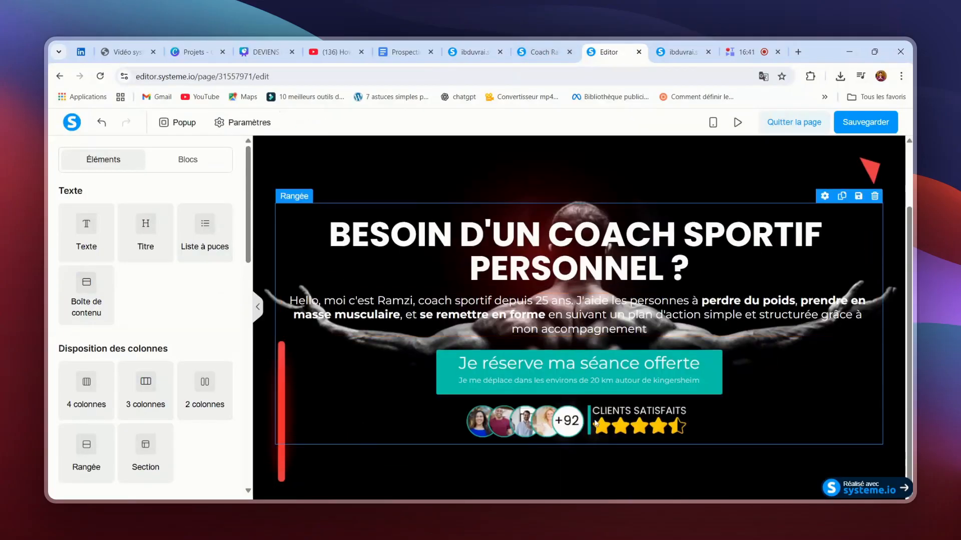
pyautogui.scroll(-15, 122, 451)
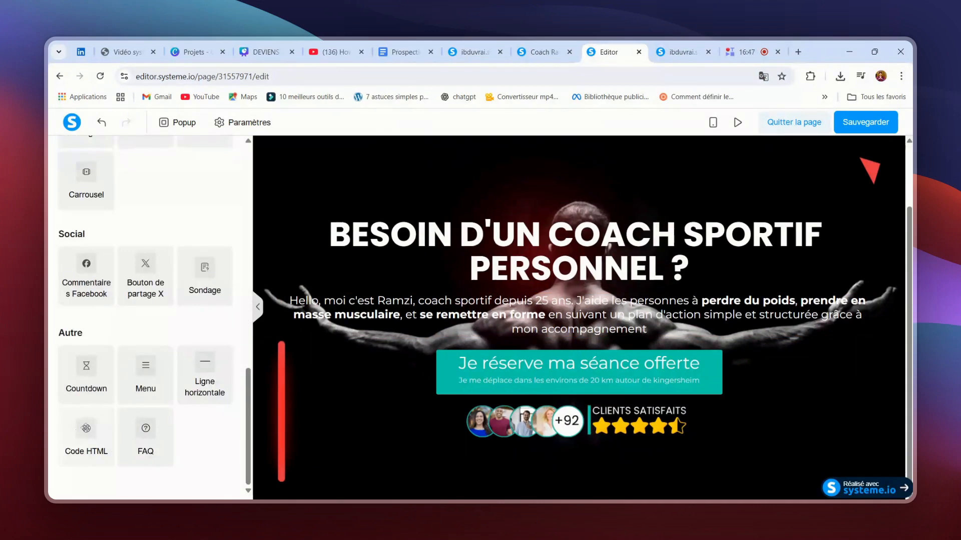
pyautogui.moveTo(86, 428); pyautogui.dragTo(560, 448)
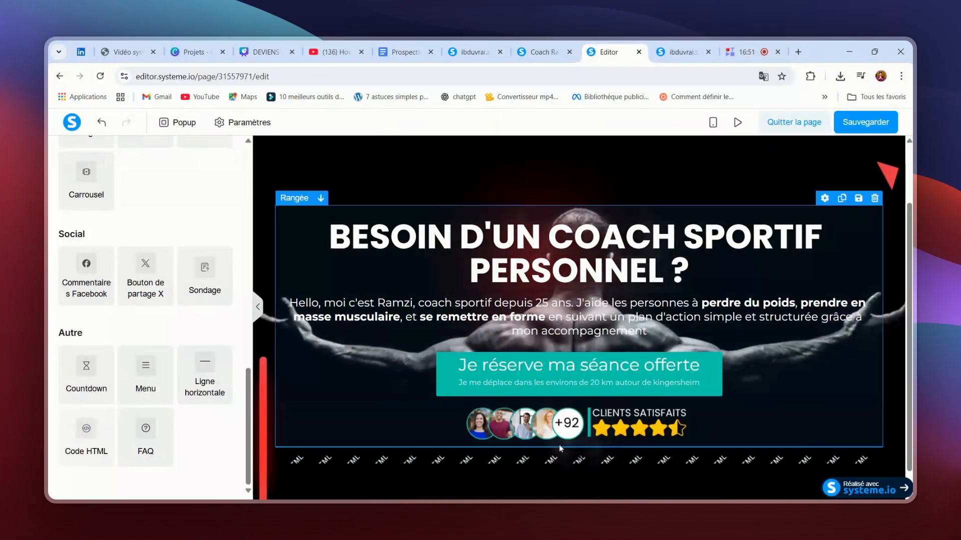
pyautogui.click(594, 458)
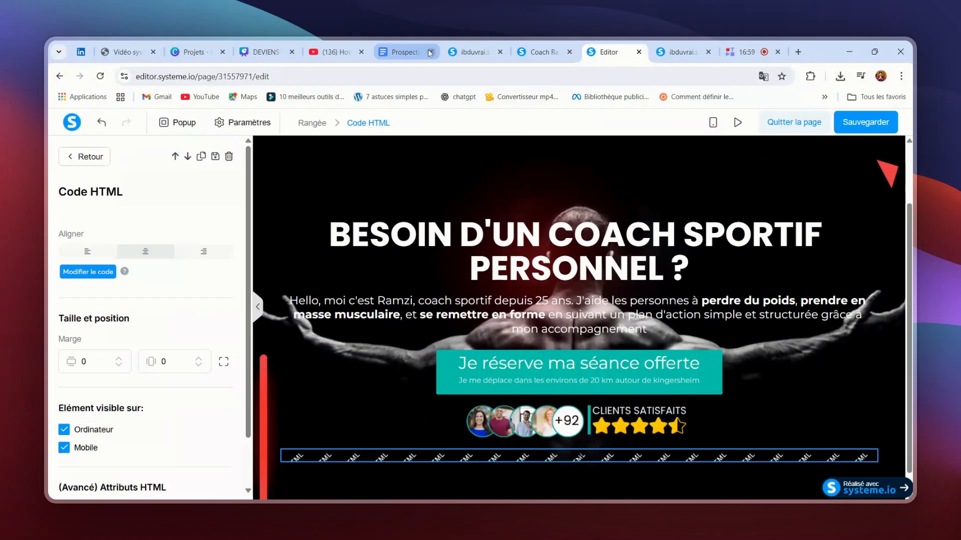
pyautogui.click(473, 52)
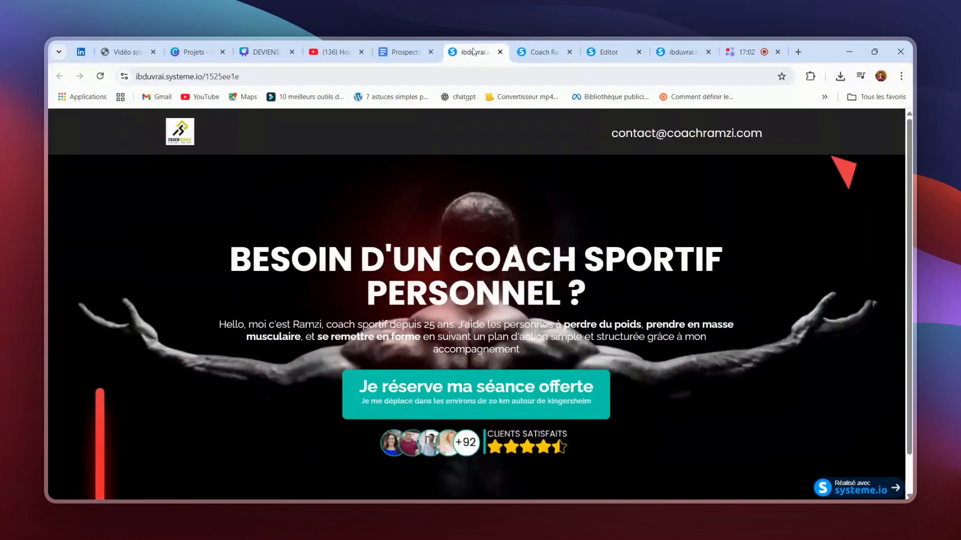
pyautogui.click(406, 50)
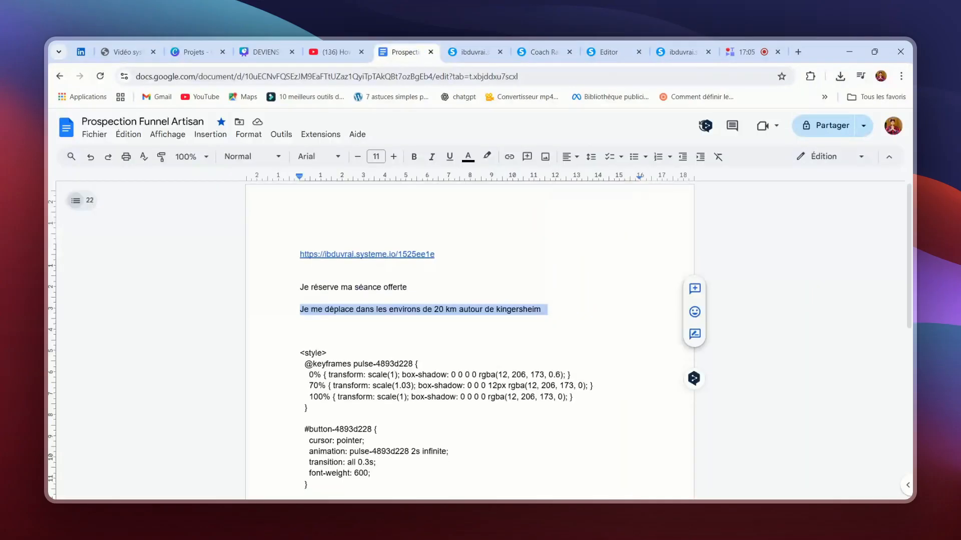
pyautogui.moveTo(300, 246); pyautogui.dragTo(333, 443)
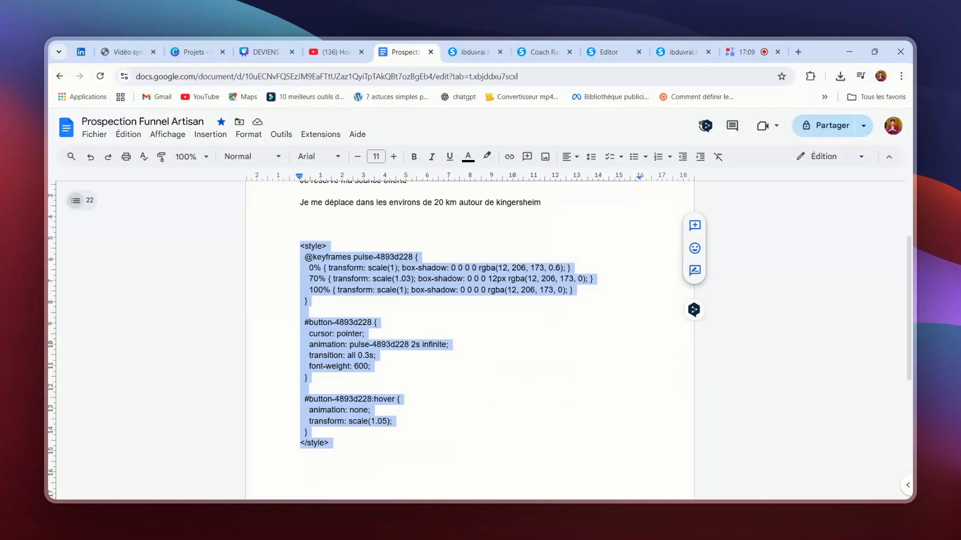
pyautogui.click(390, 258)
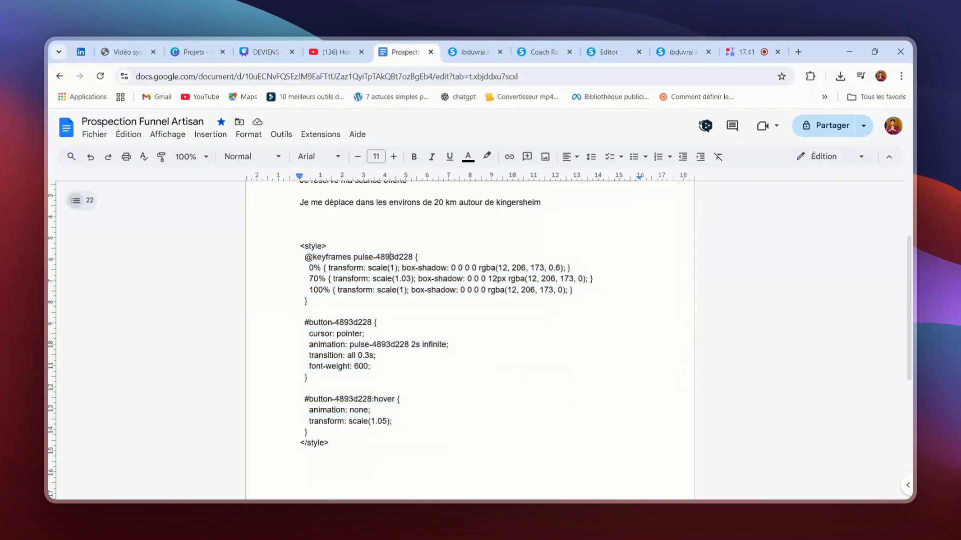
pyautogui.click(412, 257)
pyautogui.press('BackSpace')
# - Copy the entire code block from <style> to </style> and switch to the reference landing page
pyautogui.moveTo(299, 245); pyautogui.dragTo(333, 443)
pyautogui.hotkey('ctrl', 'c')
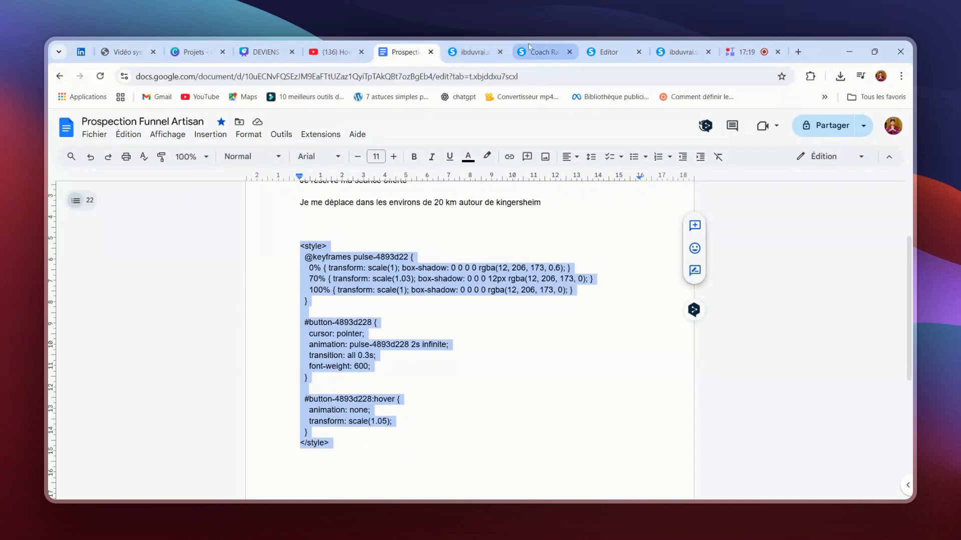
pyautogui.click(466, 50)
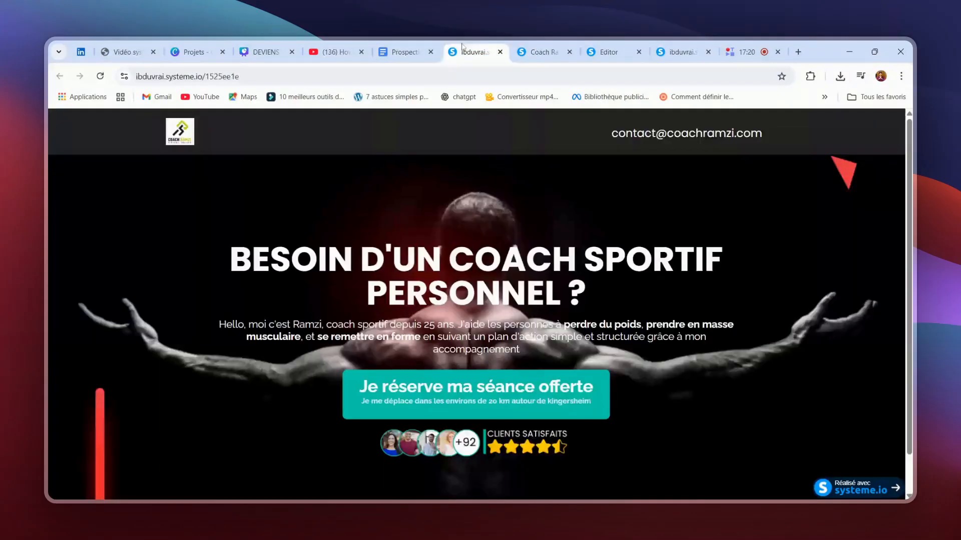
# - In the systeme.io editor, replace the Code HTML element's default content with the copied style block and save the code
pyautogui.click(605, 50)
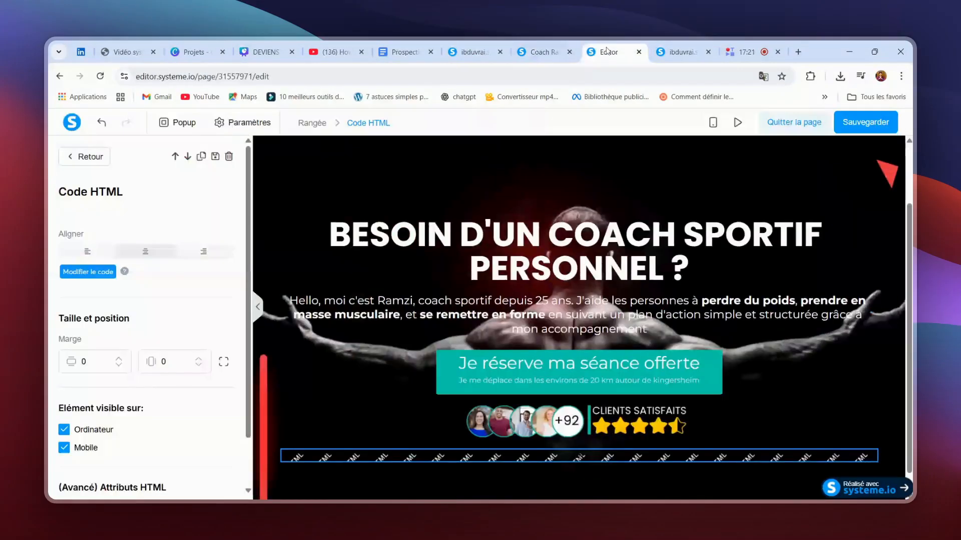
pyautogui.click(88, 272)
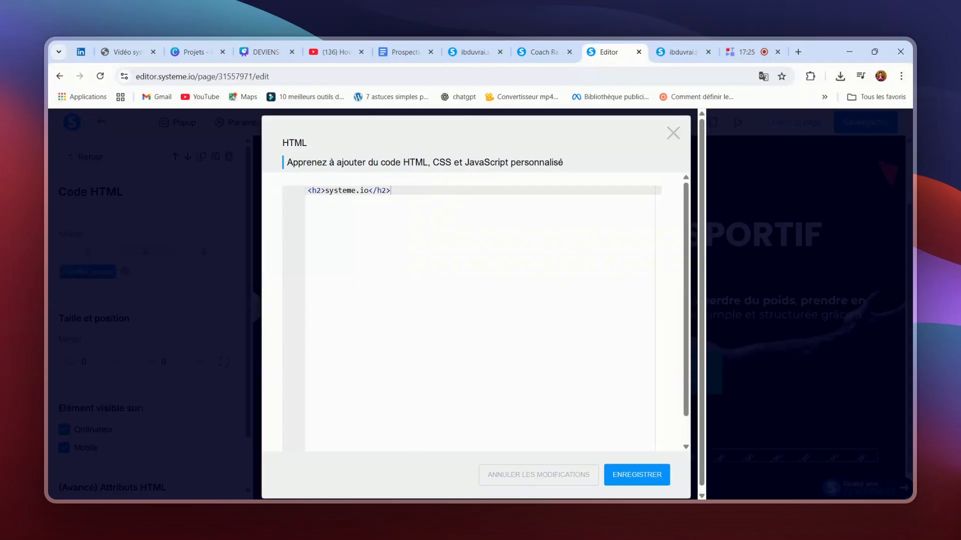
pyautogui.hotkey('ctrl', 'a')
pyautogui.hotkey('ctrl', 'v')
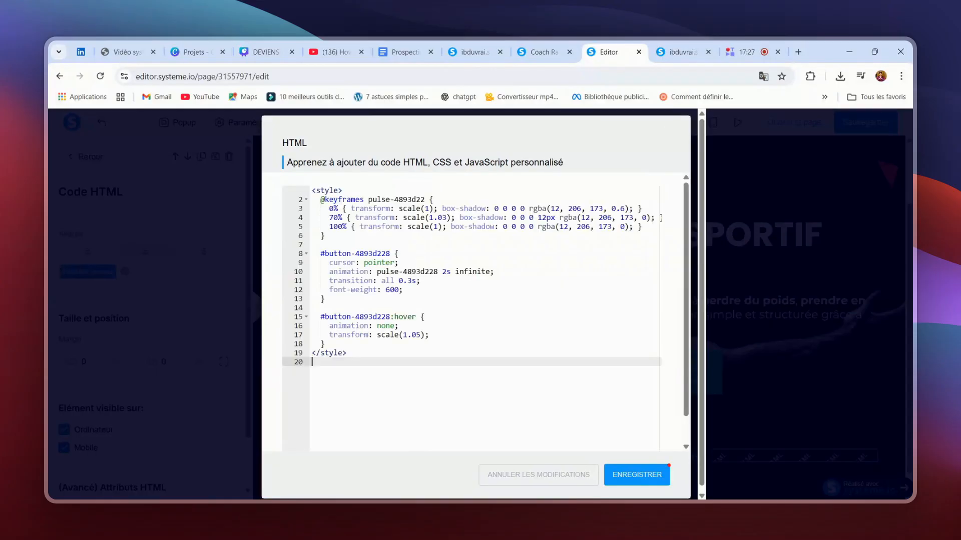
pyautogui.click(641, 476)
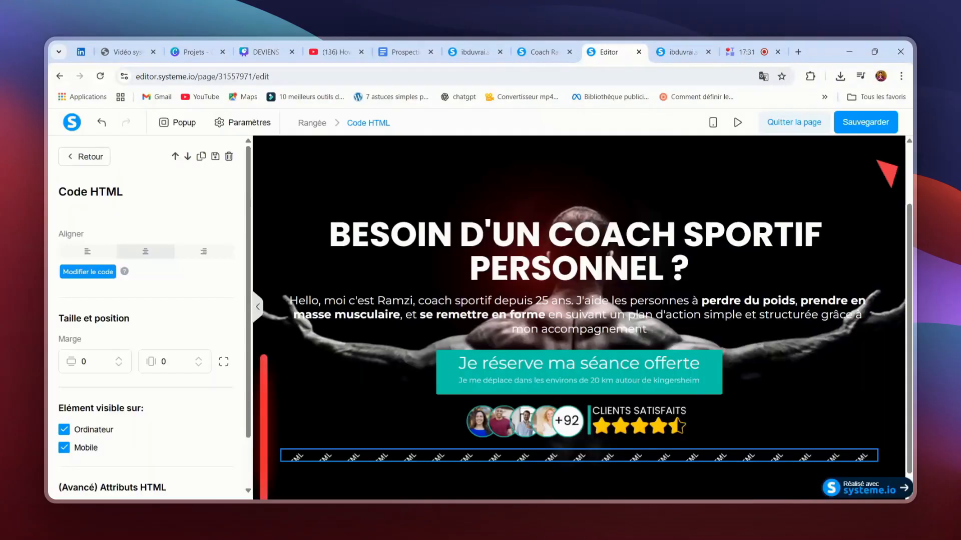
# - Open the settings of the hero button "Je réserve ma séance offerte" and copy its ID attribute, button-fcf5d81b
pyautogui.click(682, 380)
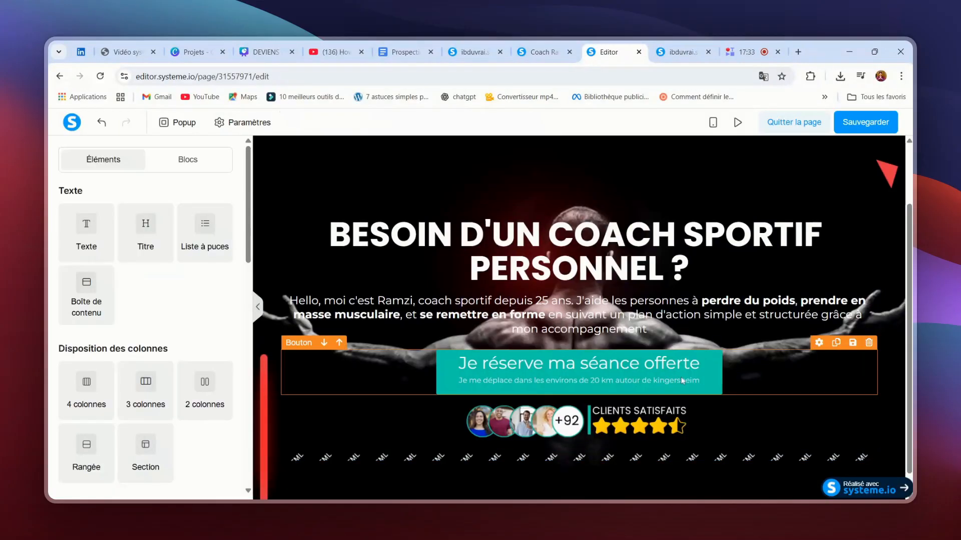
pyautogui.click(446, 383)
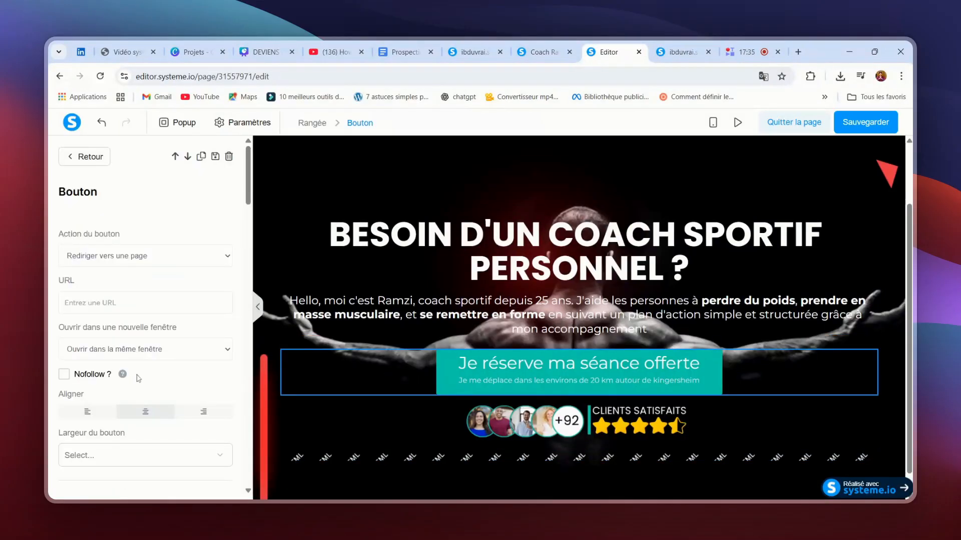
pyautogui.scroll(-10, 165, 385)
pyautogui.scroll(-15, 172, 407)
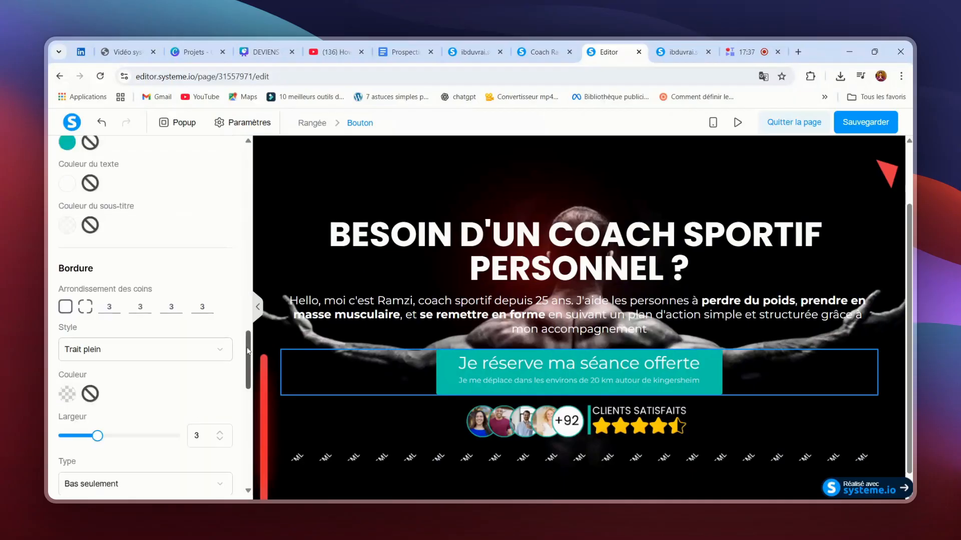
pyautogui.moveTo(252, 419); pyautogui.dragTo(252, 474)
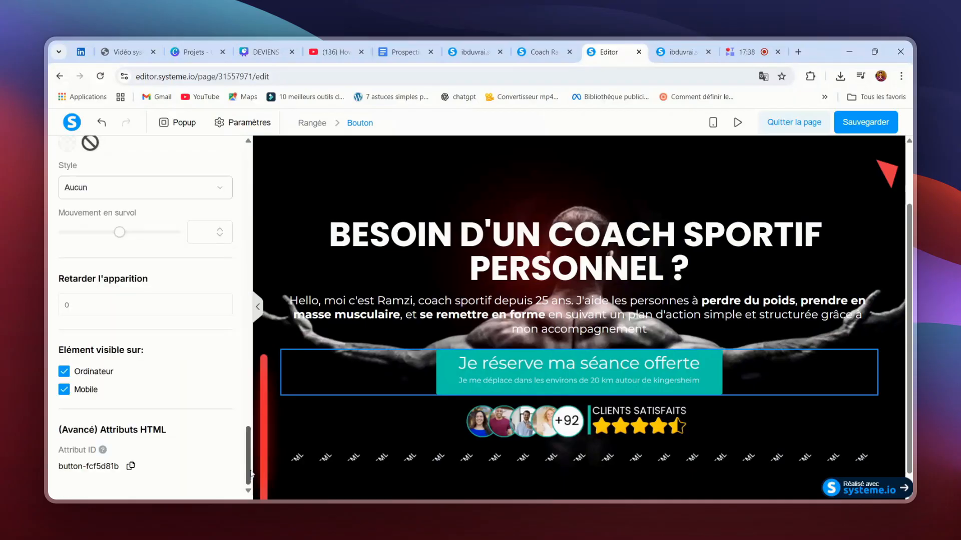
pyautogui.click(130, 467)
pyautogui.click(467, 459)
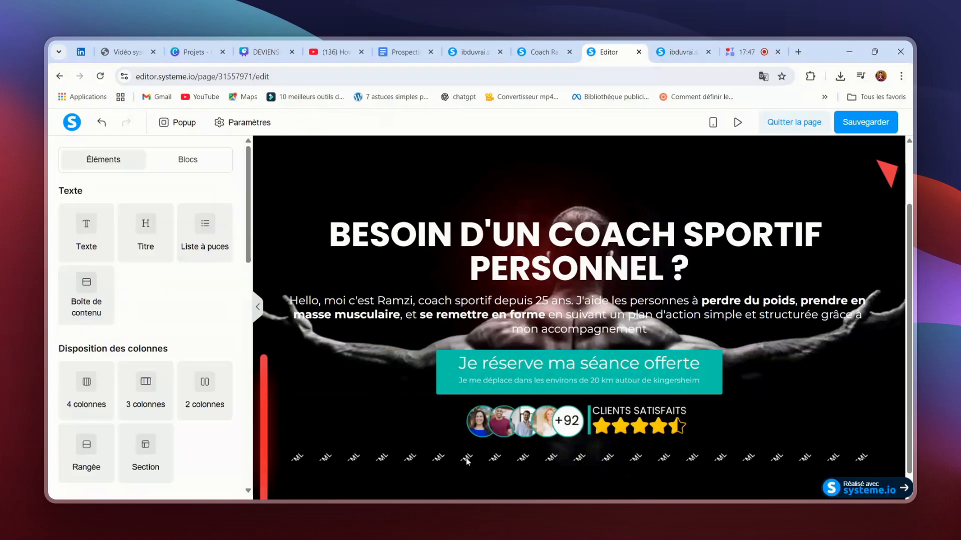
pyautogui.click(466, 458)
pyautogui.click(88, 272)
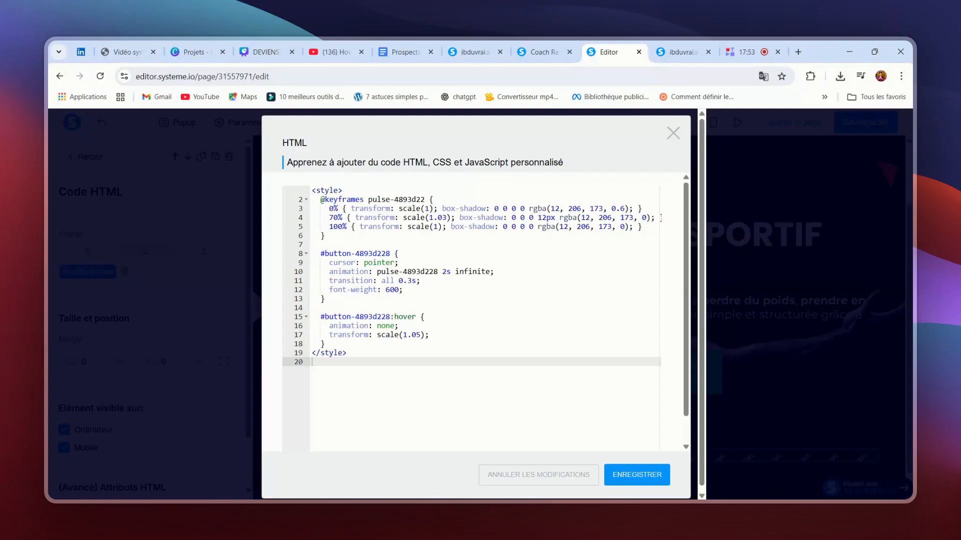
pyautogui.moveTo(424, 200); pyautogui.dragTo(399, 199)
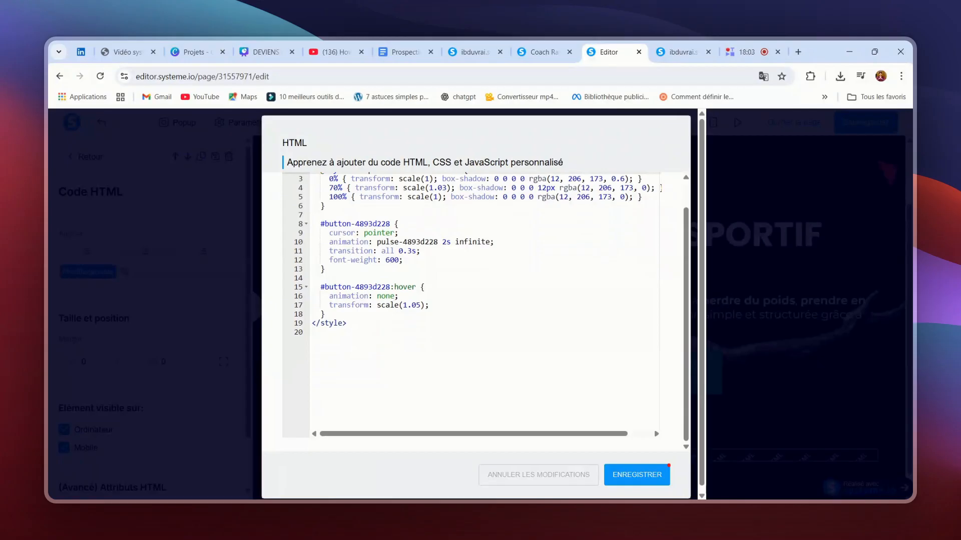
pyautogui.scroll(1, 476, 310)
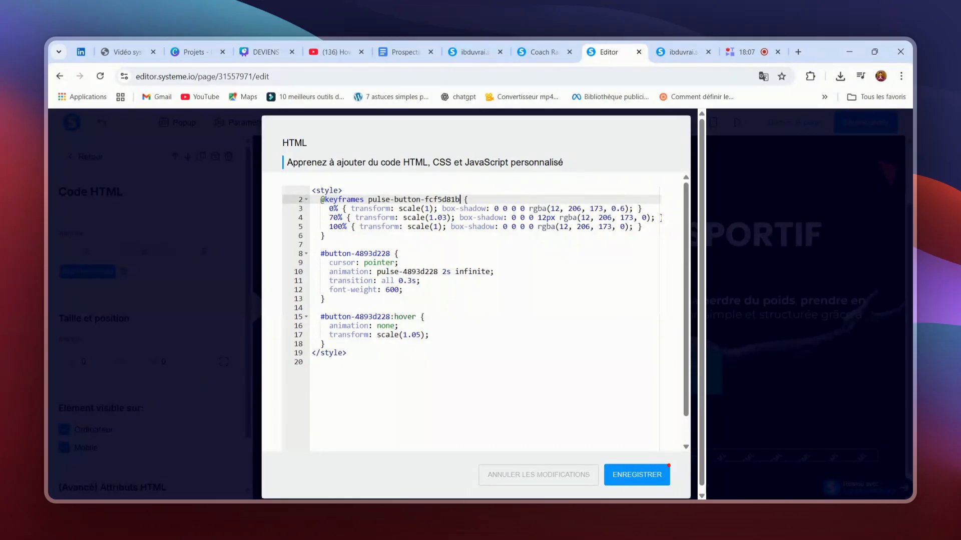
# - Check the source code in the Google Docs document, then paste button-fcf5d81b on a new line below the style block in the HTML code
pyautogui.click(405, 52)
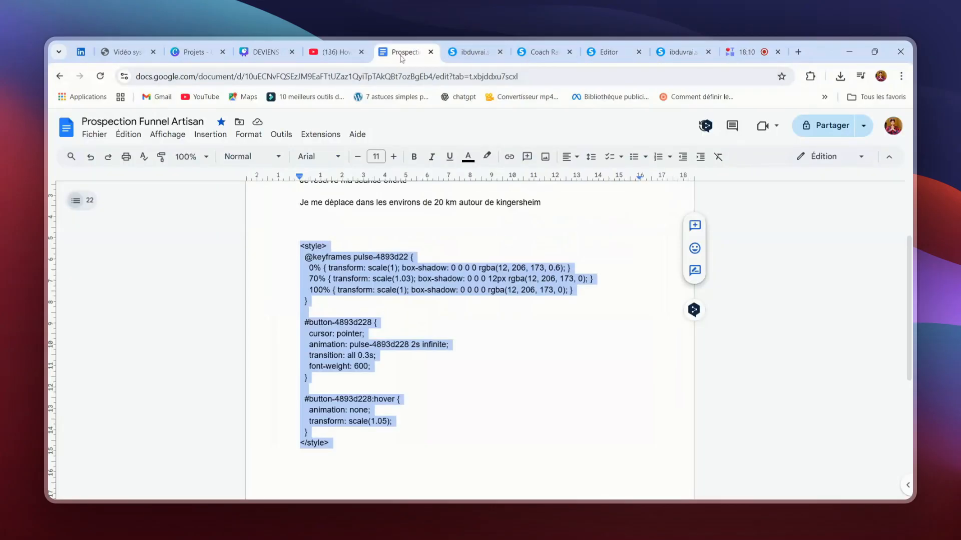
pyautogui.click(540, 51)
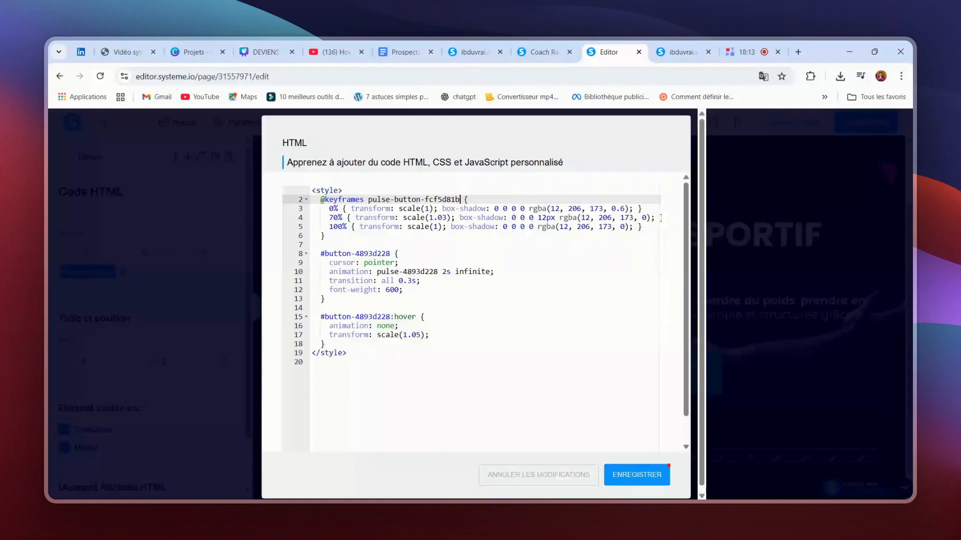
pyautogui.click(312, 362)
pyautogui.press('Return')
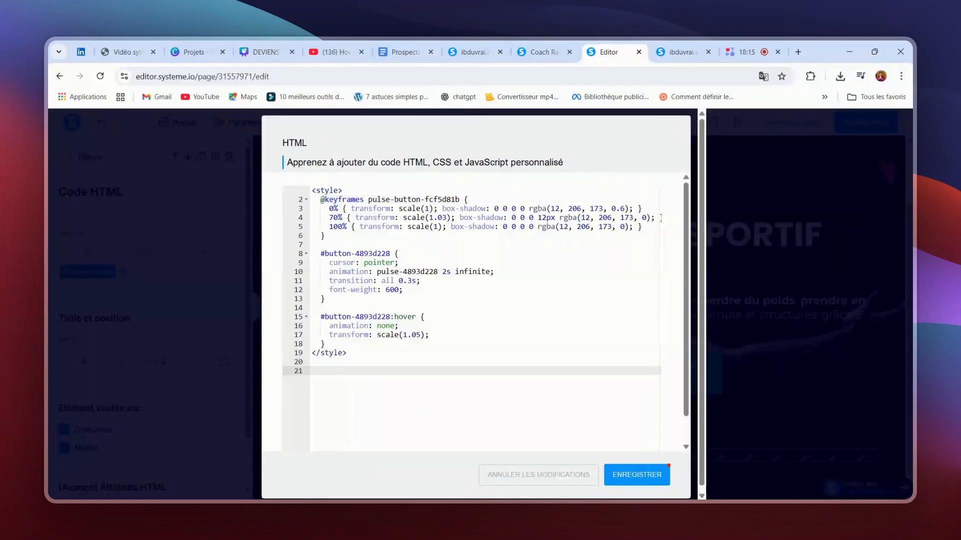
pyautogui.hotkey('ctrl', 'v')
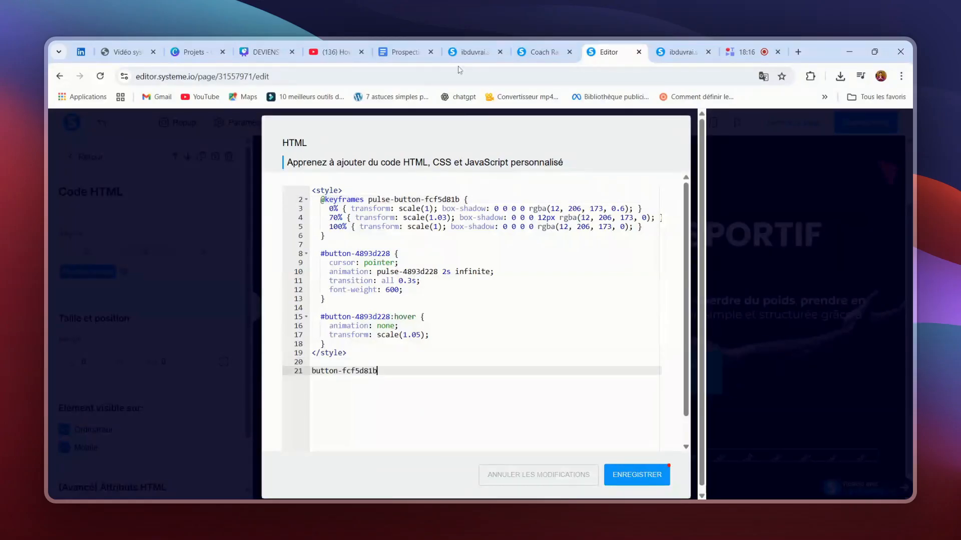
pyautogui.click(403, 52)
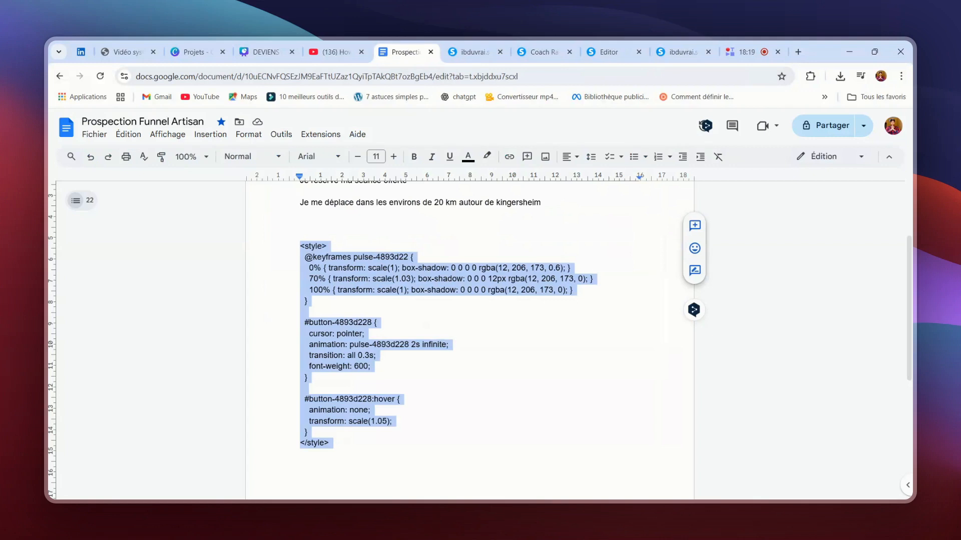
pyautogui.click(301, 235)
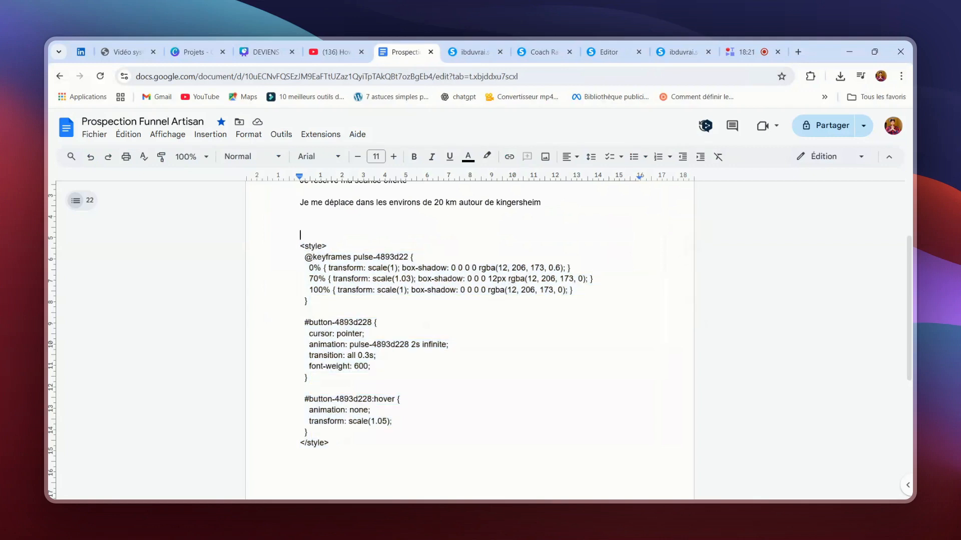
pyautogui.hotkey('ctrl', 'z')
pyautogui.moveTo(300, 247); pyautogui.dragTo(333, 443)
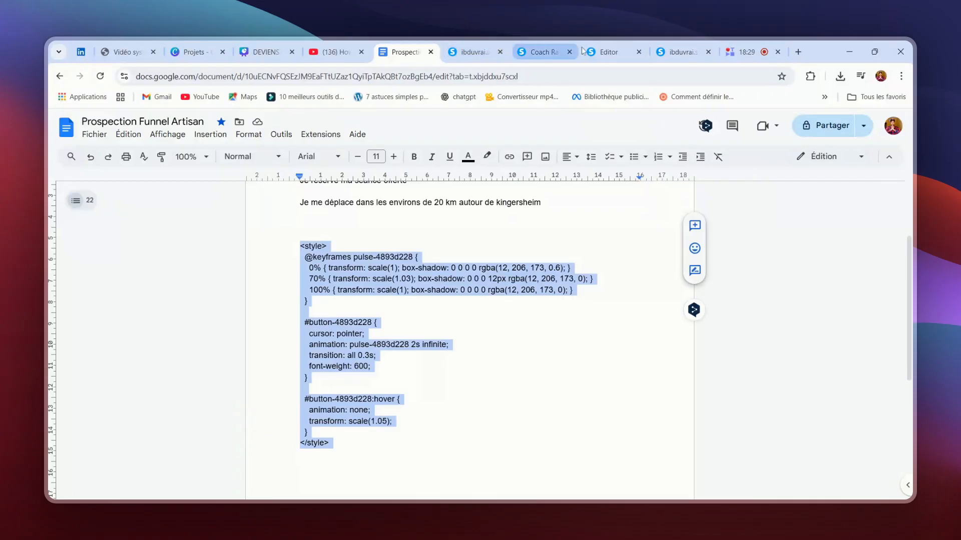
# - Back in the systeme.io HTML code, replace the whole style block with the copied original version, keeping the button ID beneath it
pyautogui.click(605, 52)
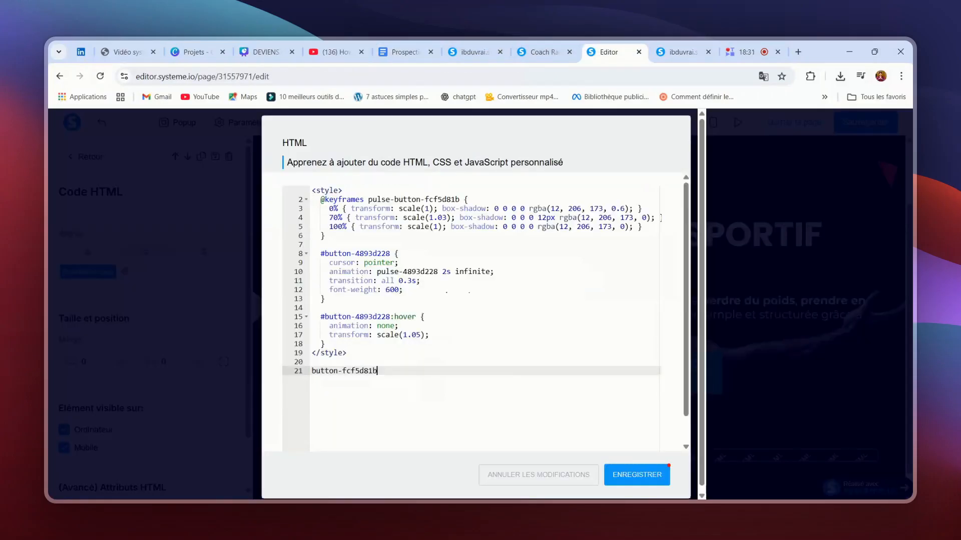
pyautogui.moveTo(312, 190); pyautogui.dragTo(312, 362)
pyautogui.hotkey('shift', 'Left')
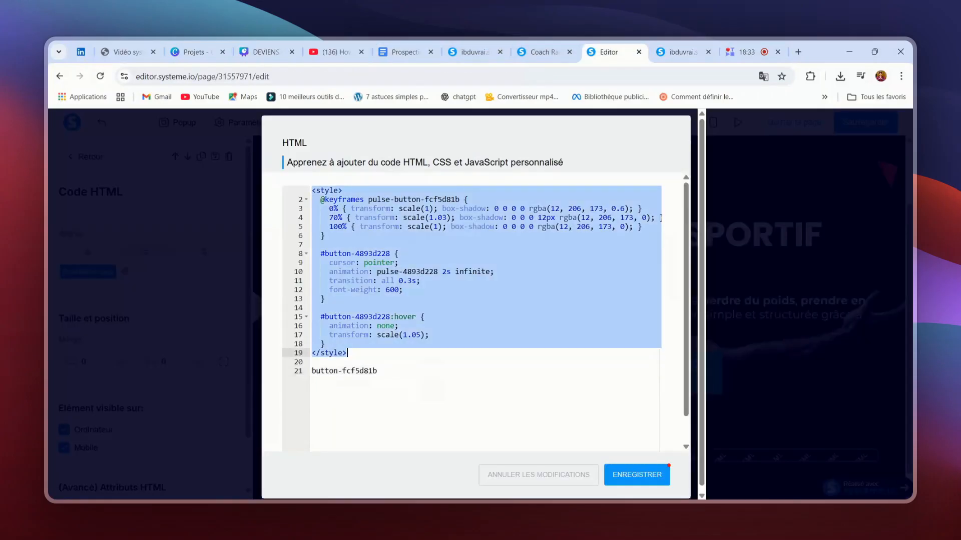
pyautogui.hotkey('ctrl', 'v')
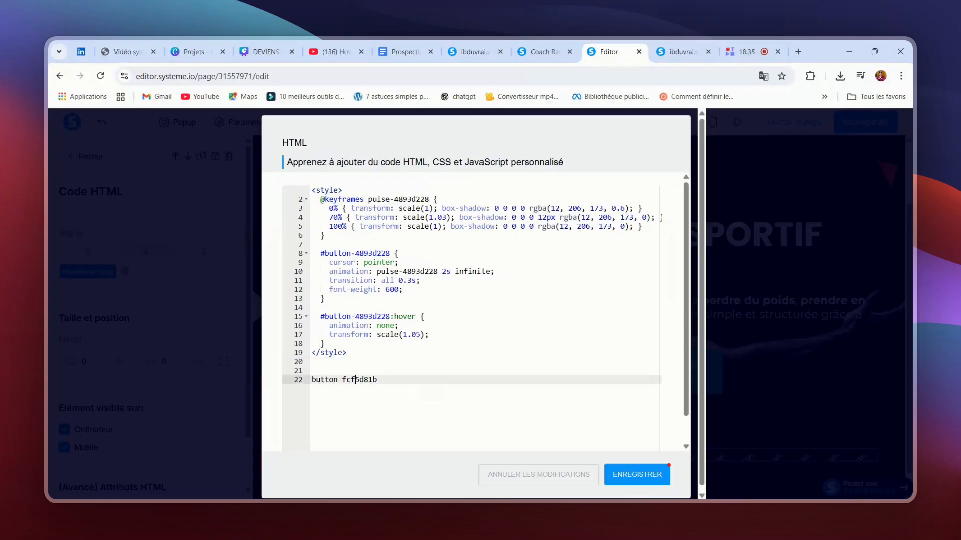
# - Cut button-fcf5d81b from the last line and paste it over the old button ID in the :hover selector
pyautogui.tripleClick(359, 380)
pyautogui.hotkey('ctrl', 'x')
pyautogui.moveTo(391, 316); pyautogui.dragTo(324, 317)
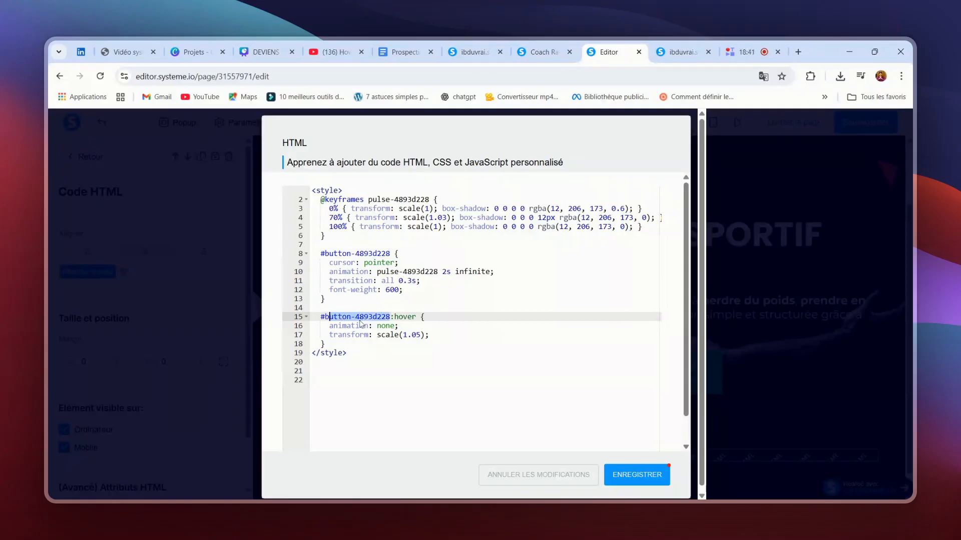
pyautogui.hotkey('ctrl', 'v')
# - Replace the ID in the main button selector with button-fcf5d81b, then save the code and the page
pyautogui.moveTo(390, 254); pyautogui.dragTo(329, 253)
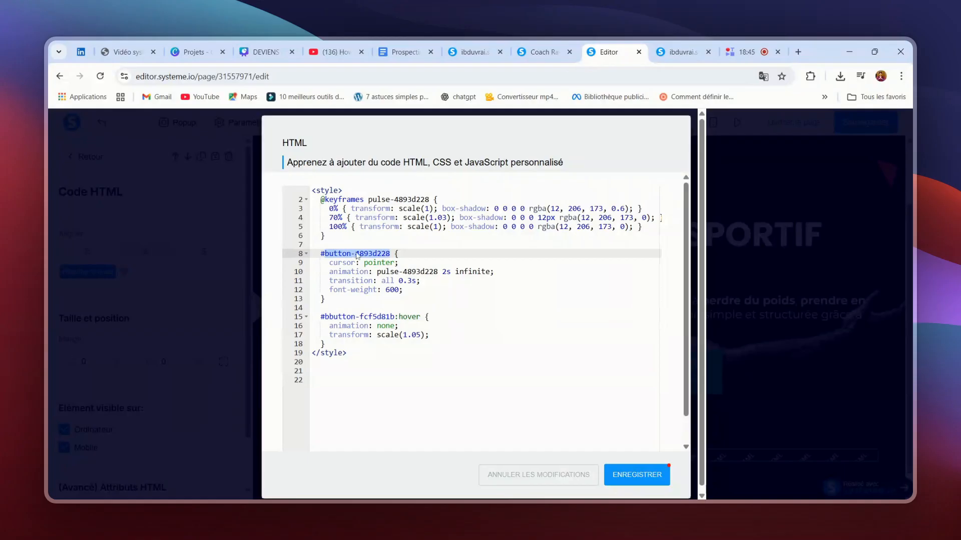
pyautogui.hotkey('ctrl', 'v')
pyautogui.click(630, 476)
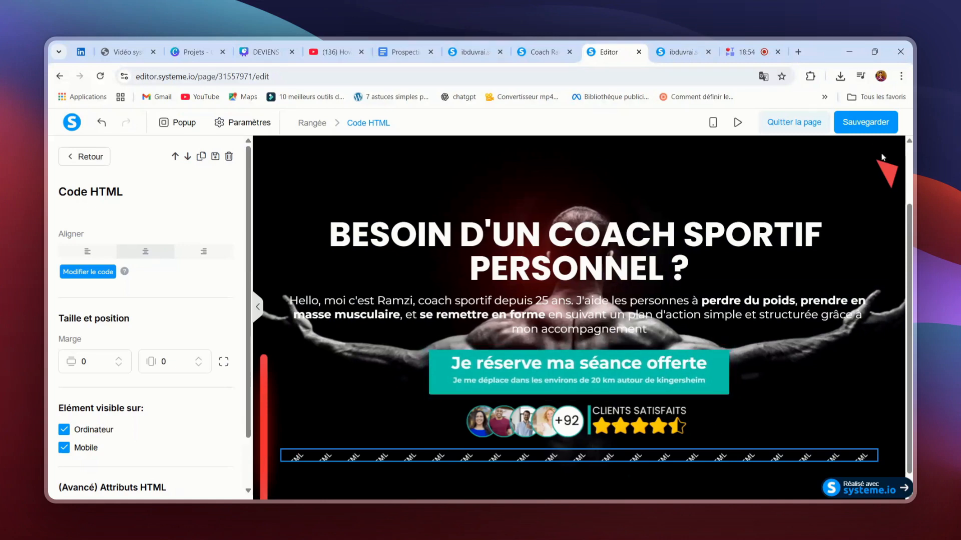
pyautogui.click(860, 124)
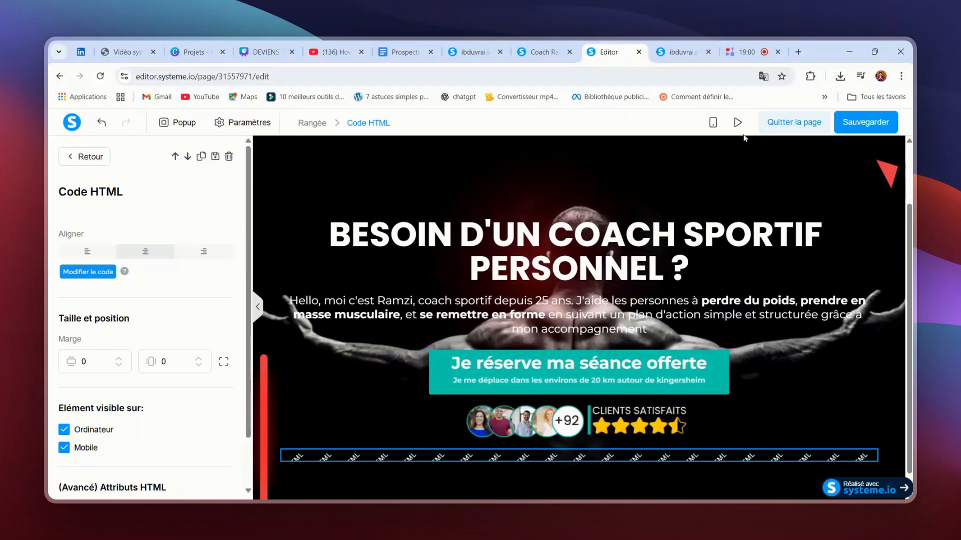
# - Preview the page, examine the hero button's pulse animation, and compare it with the reference landing page
pyautogui.click(737, 122)
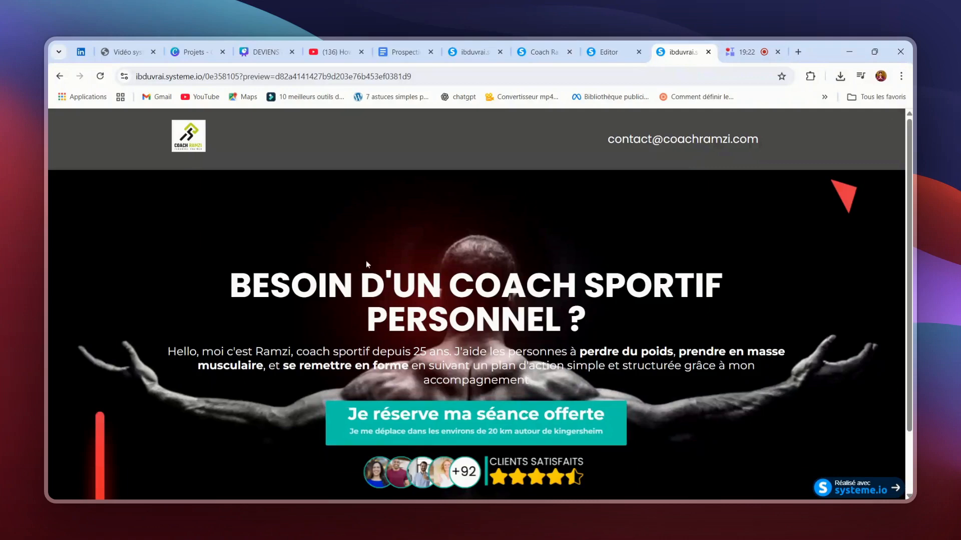
pyautogui.scroll(-2, 475, 301)
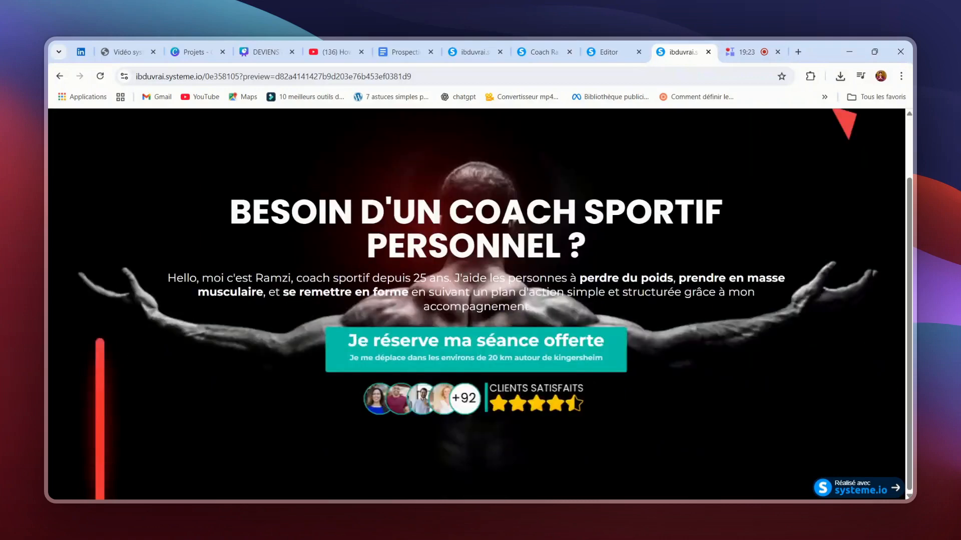
pyautogui.scroll(2, 476, 301)
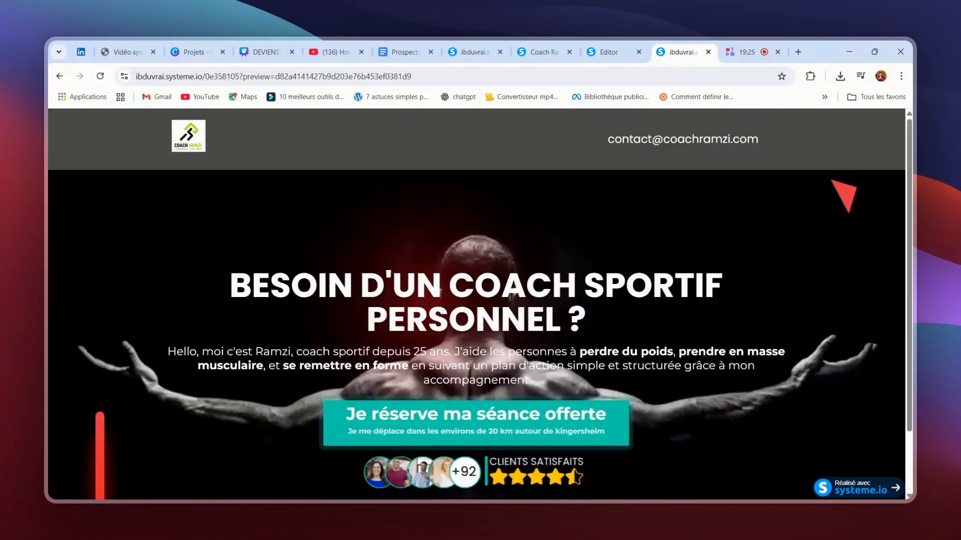
pyautogui.click(473, 52)
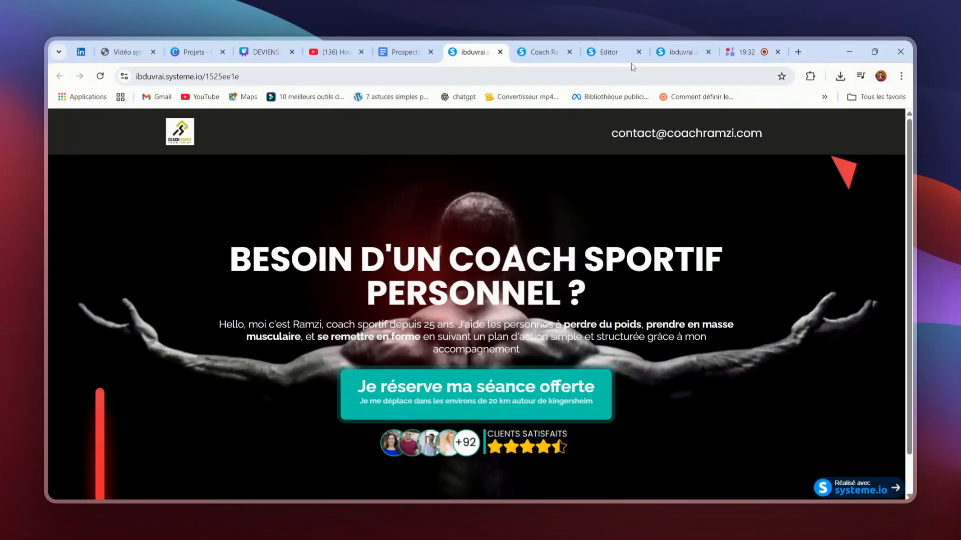
pyautogui.click(678, 52)
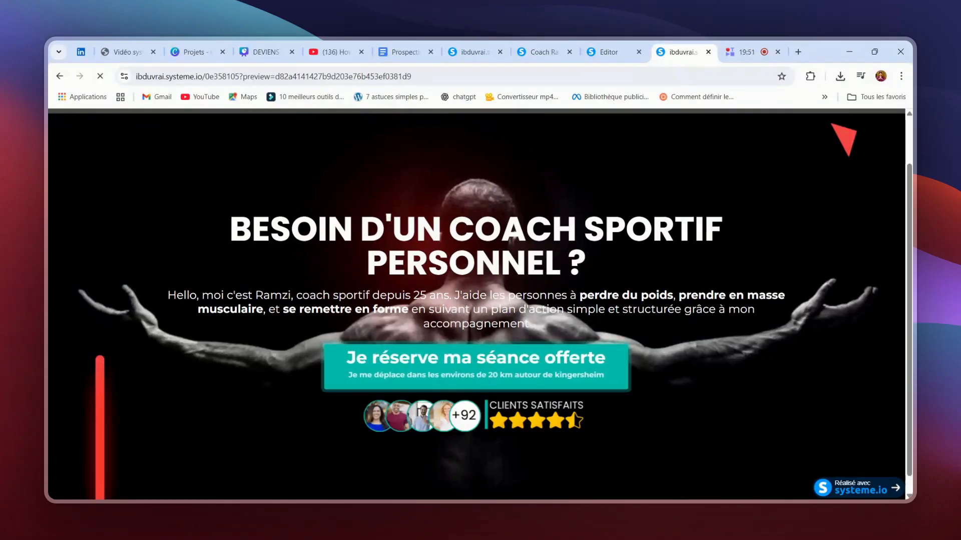
pyautogui.scroll(-1, 658, 119)
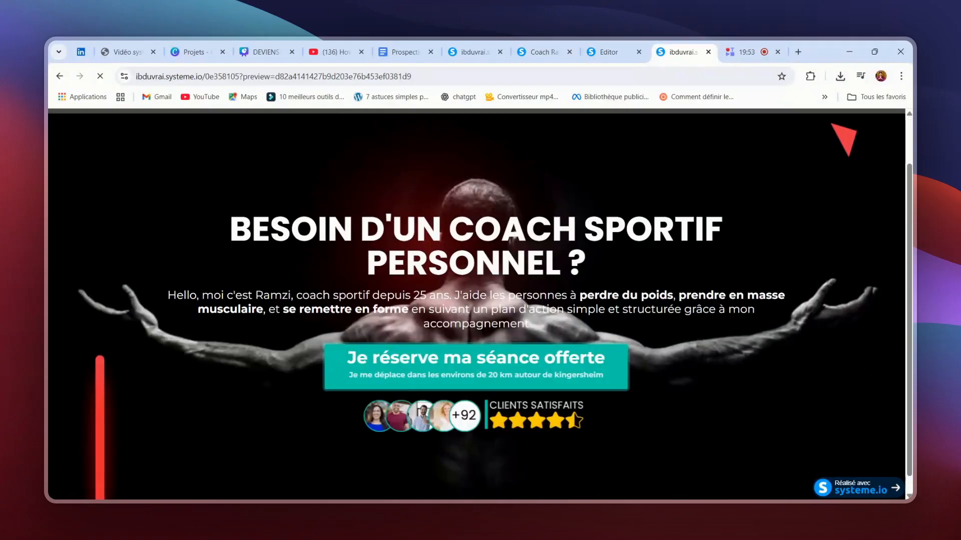